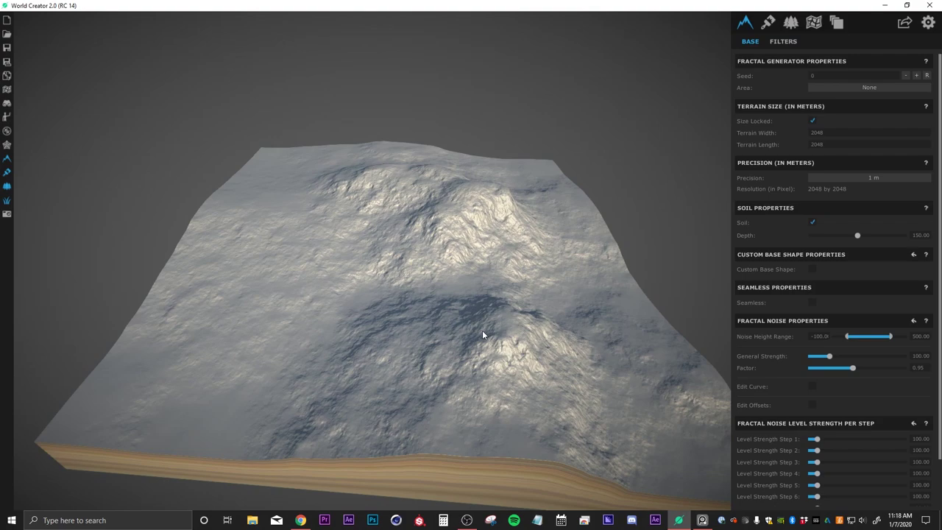
Step: Examine the default terrain from several angles and distances
drag(362, 289, 429, 256)
right_drag(429, 256, 341, 236)
scroll(353, 223, up, 4)
scroll(366, 222, down, 10)
scroll(375, 254, up, 5)
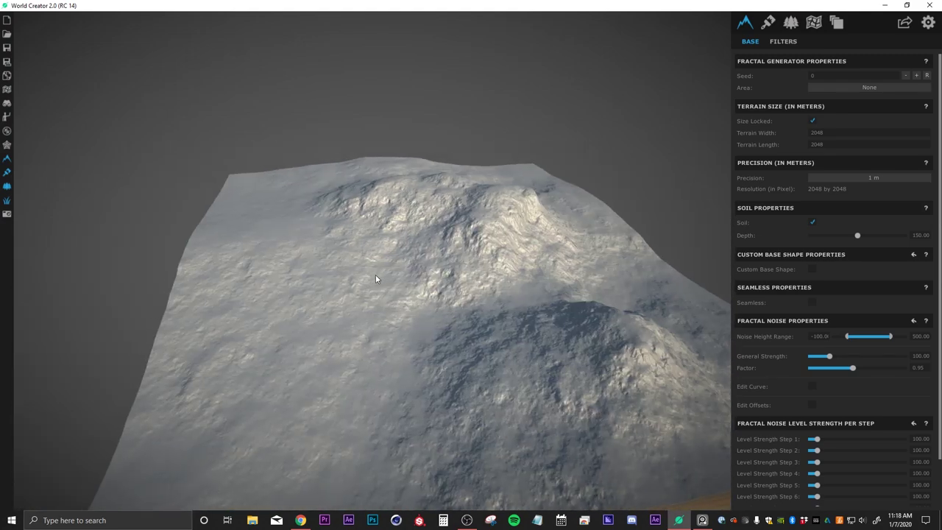
mouse_move(375, 275)
right_down()
mouse_move(405, 276)
mouse_move(388, 333)
mouse_move(417, 331)
mouse_move(399, 342)
mouse_move(397, 238)
mouse_move(414, 262)
mouse_move(340, 260)
mouse_move(408, 234)
mouse_move(462, 290)
mouse_move(679, 267)
mouse_move(721, 304)
mouse_move(469, 265)
mouse_move(559, 293)
mouse_move(569, 237)
mouse_move(575, 277)
mouse_move(470, 225)
mouse_move(563, 259)
mouse_move(321, 247)
mouse_move(306, 233)
mouse_move(416, 275)
mouse_move(644, 279)
mouse_move(749, 267)
mouse_move(941, 284)
mouse_move(845, 287)
mouse_move(710, 268)
mouse_move(431, 332)
mouse_move(437, 212)
mouse_move(395, 154)
mouse_move(471, 267)
mouse_move(481, 316)
mouse_move(508, 340)
mouse_move(486, 365)
mouse_move(534, 393)
mouse_move(459, 341)
mouse_move(434, 344)
mouse_move(445, 308)
mouse_move(395, 347)
mouse_move(432, 295)
mouse_move(291, 245)
right_up()
scroll(846, 287, down, 2)
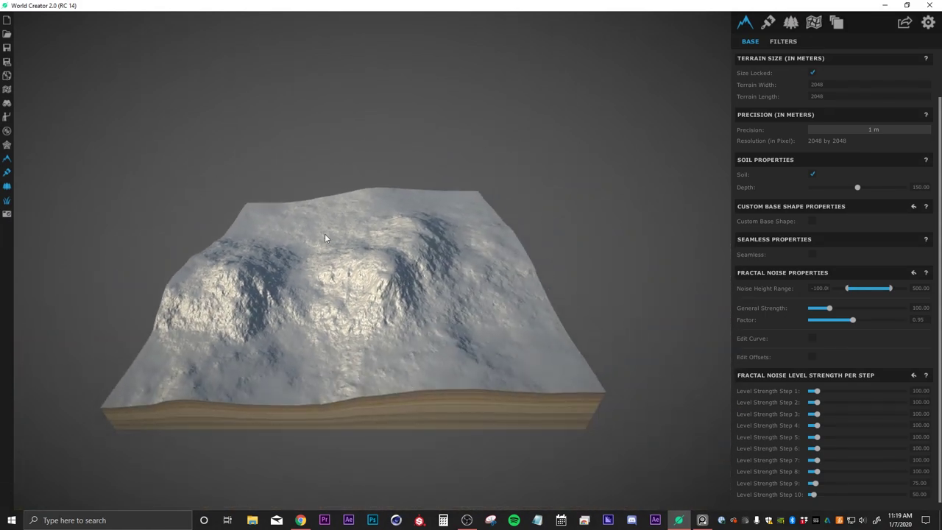
Step: Enable a custom base shape, start editing it, and raise several control points to form peaks on the terrain
click(812, 221)
click(805, 240)
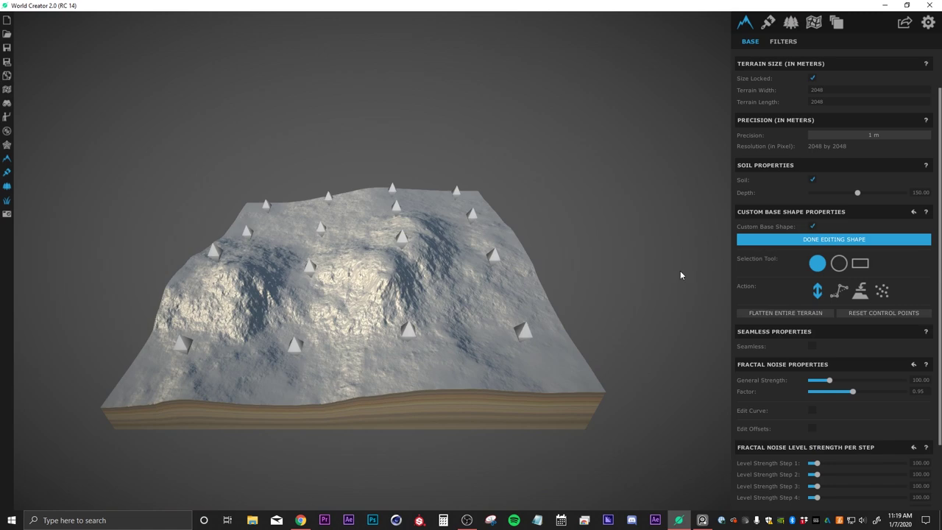
right_drag(346, 289, 301, 247)
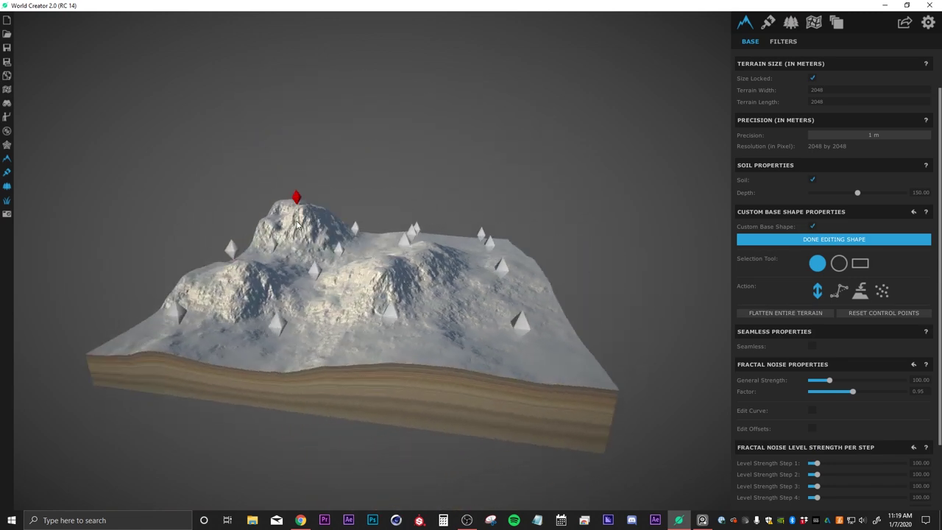
drag(492, 253, 487, 224)
right_drag(321, 299, 293, 281)
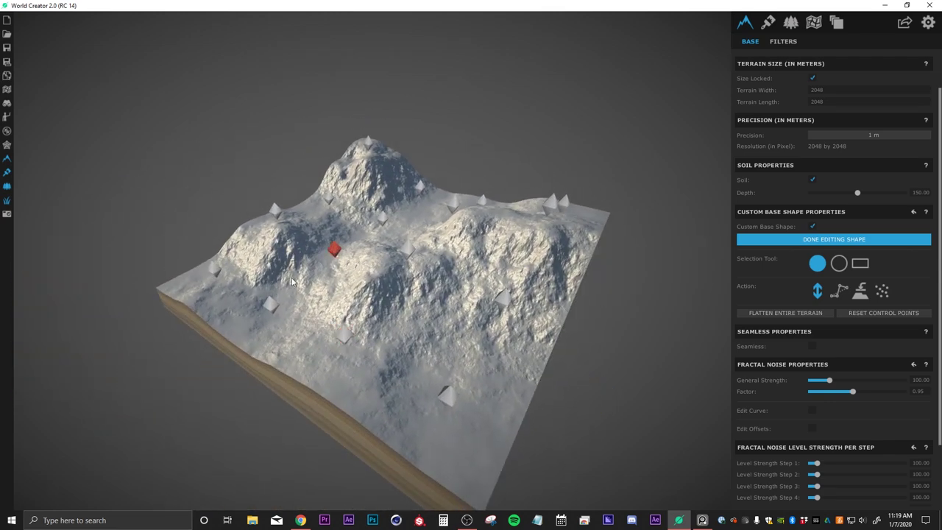
drag(333, 254, 335, 228)
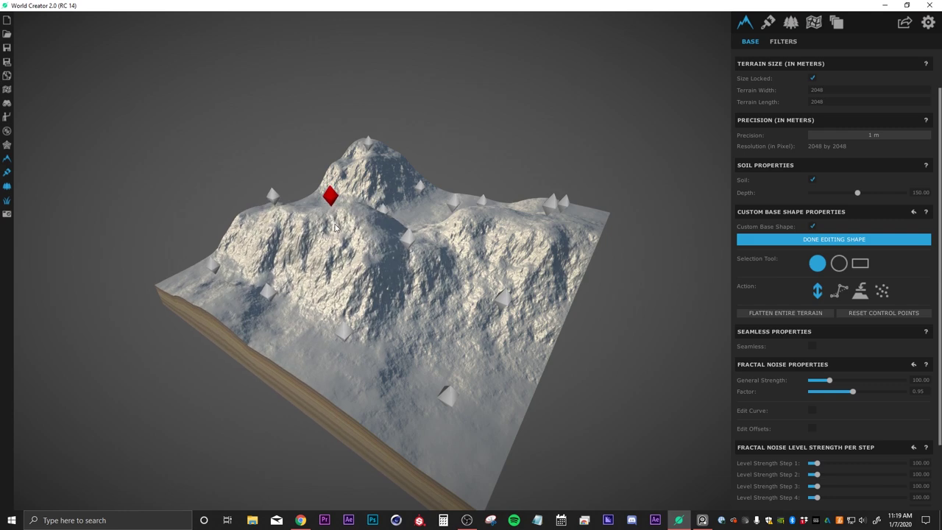
Step: Enlarge the terrain to 4000 m in width and length, keeping the size locked
right_drag(337, 258, 471, 280)
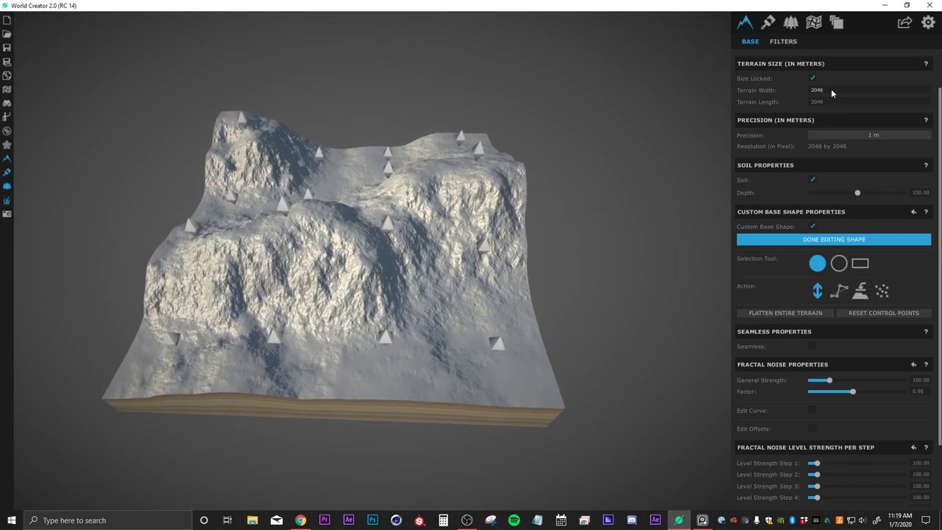
text(4000)
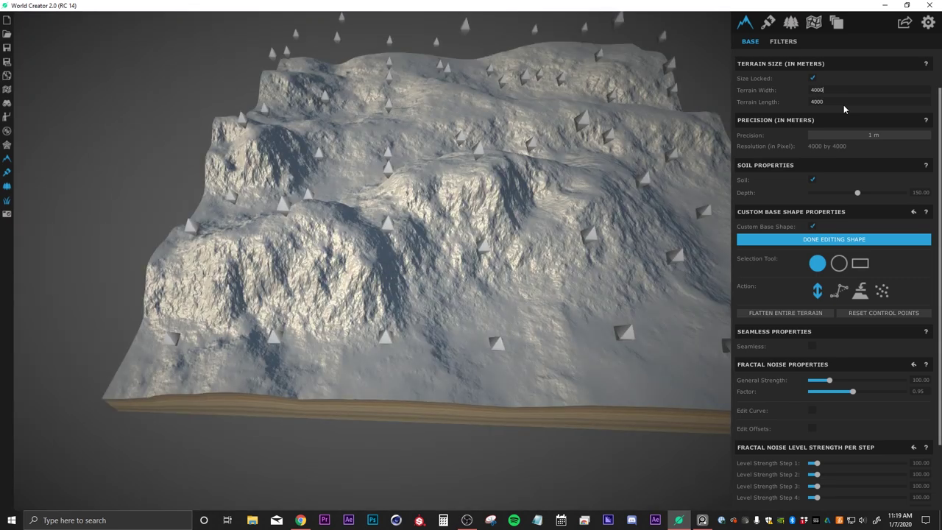
Step: Raise several control points across the enlarged terrain into tall, separate mountain peaks
right_drag(316, 213, 418, 213)
drag(402, 177, 405, 175)
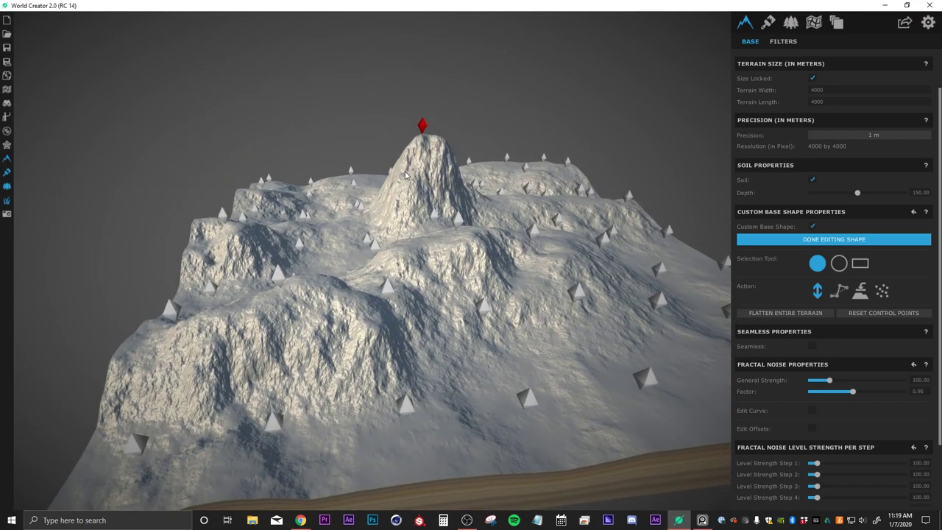
right_drag(532, 273, 508, 295)
drag(532, 190, 580, 72)
drag(553, 300, 625, 194)
right_drag(397, 346, 448, 243)
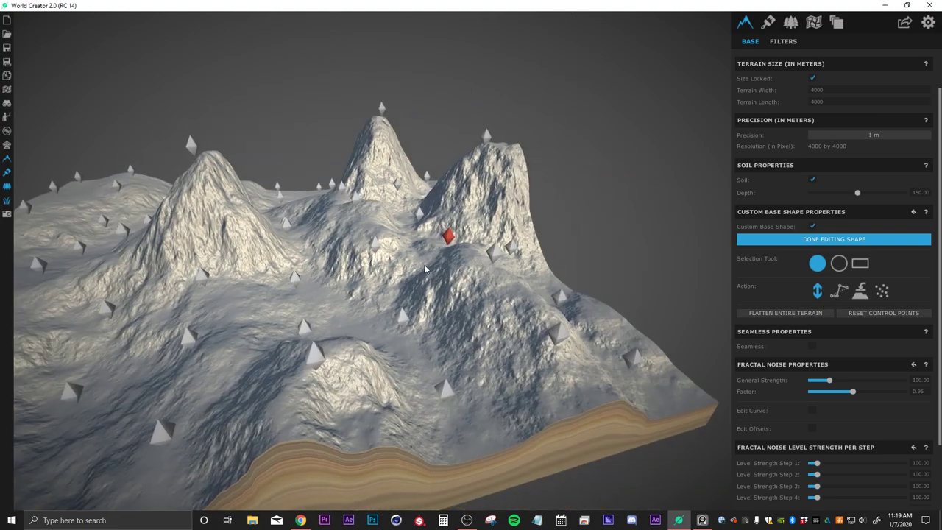
Step: Raise further control points between and around the existing peaks to add more mountains, and finish editing the base shape
right_drag(373, 257, 347, 163)
drag(325, 153, 310, 150)
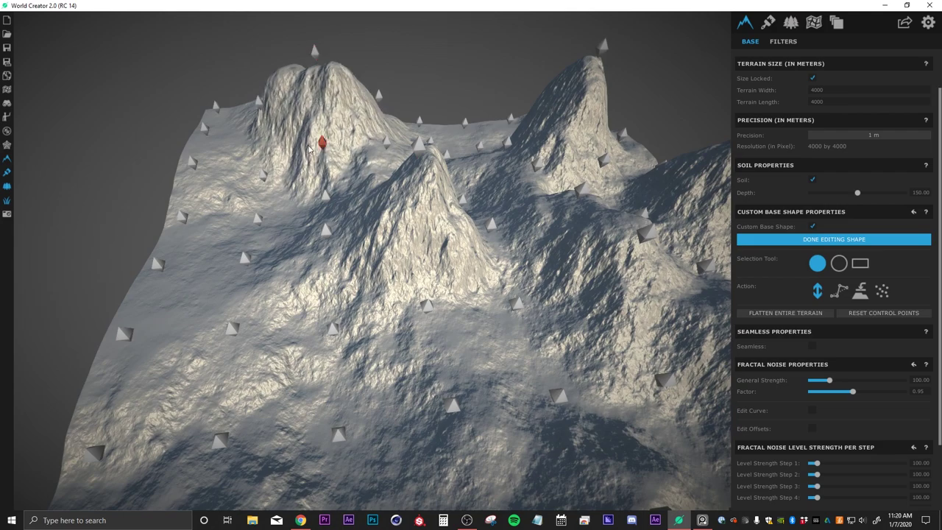
drag(240, 250, 196, 121)
click(332, 328)
right_drag(427, 306, 360, 265)
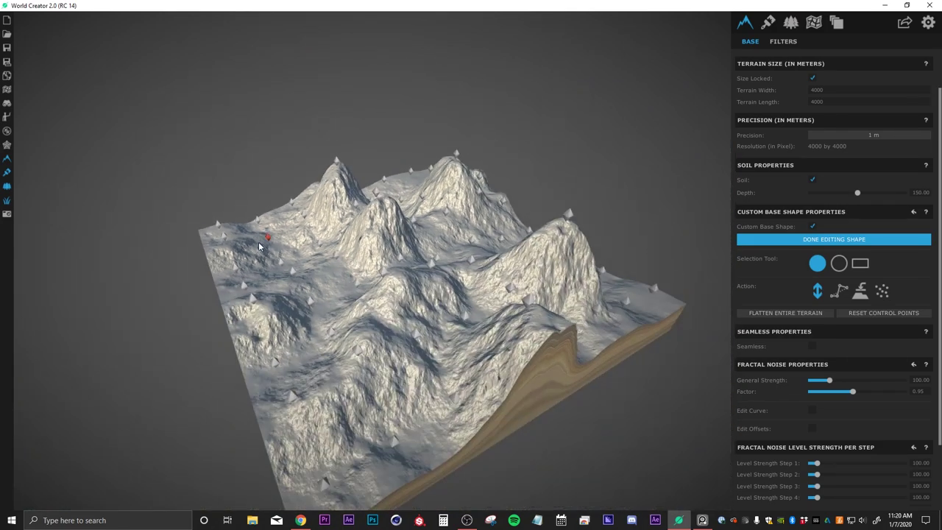
drag(261, 218, 261, 215)
drag(292, 271, 292, 244)
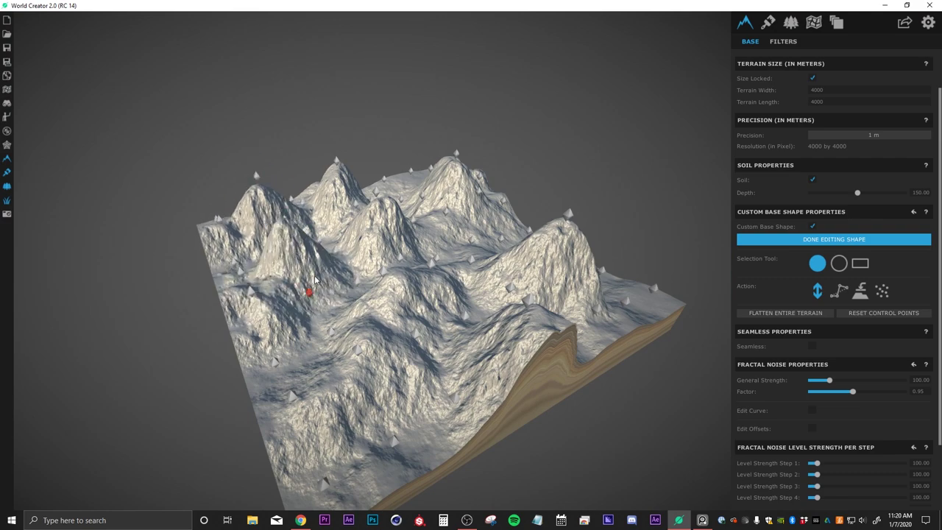
right_drag(375, 273, 309, 245)
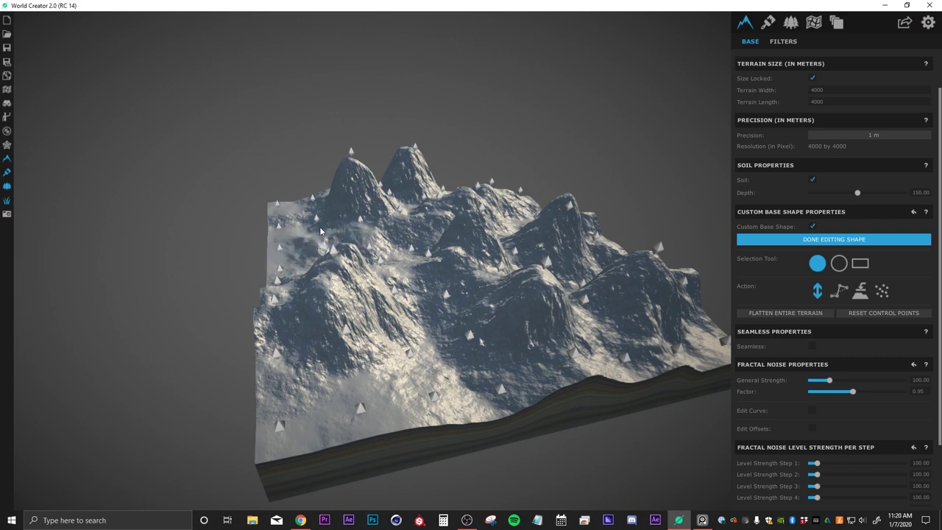
click(821, 240)
right_drag(551, 292, 406, 255)
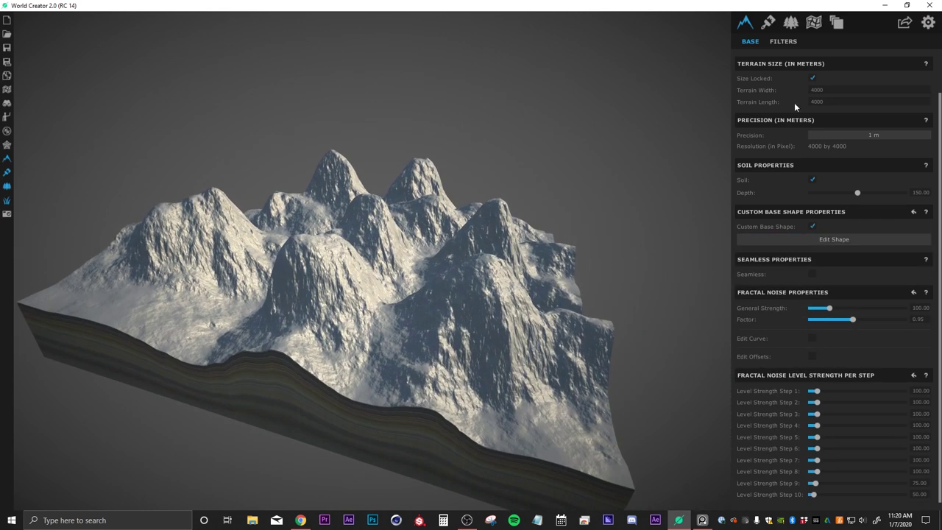
Step: Create a new filter layer and add the Small Sharp Ridges filter to it
click(778, 44)
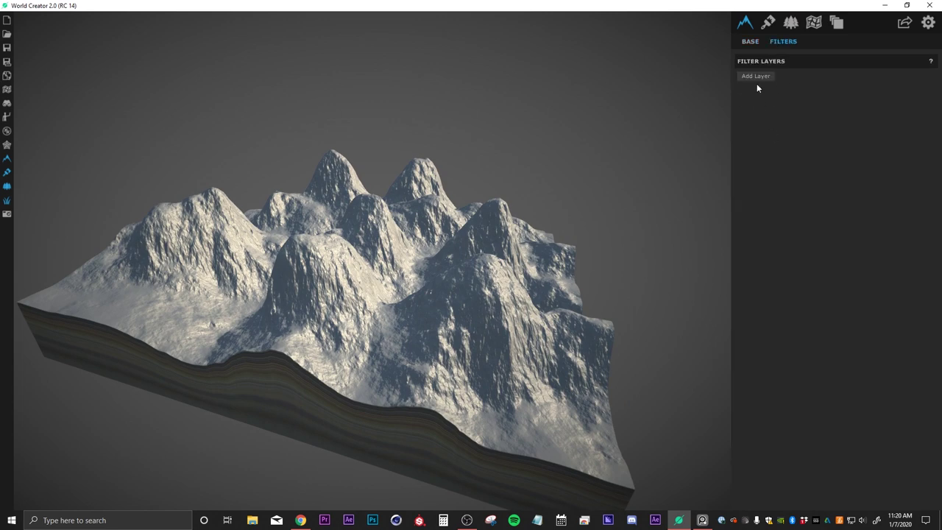
right_drag(380, 274, 452, 283)
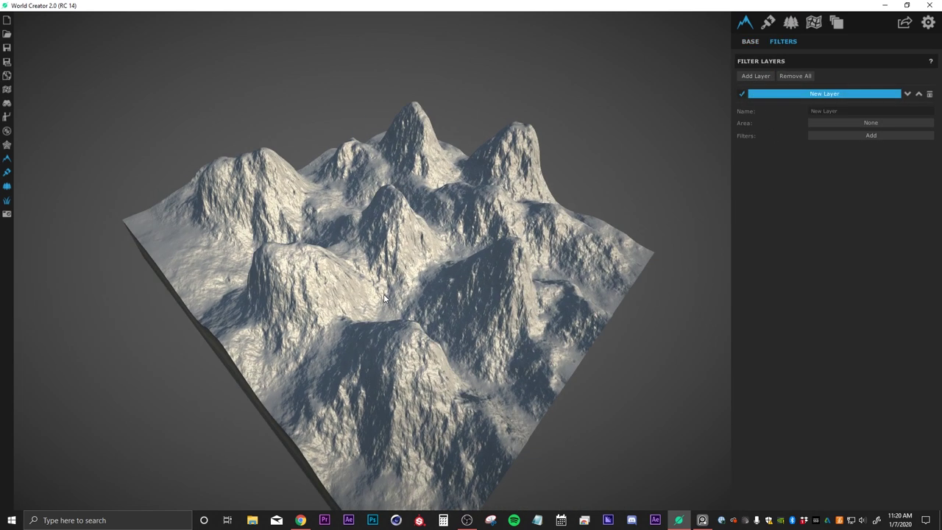
click(840, 133)
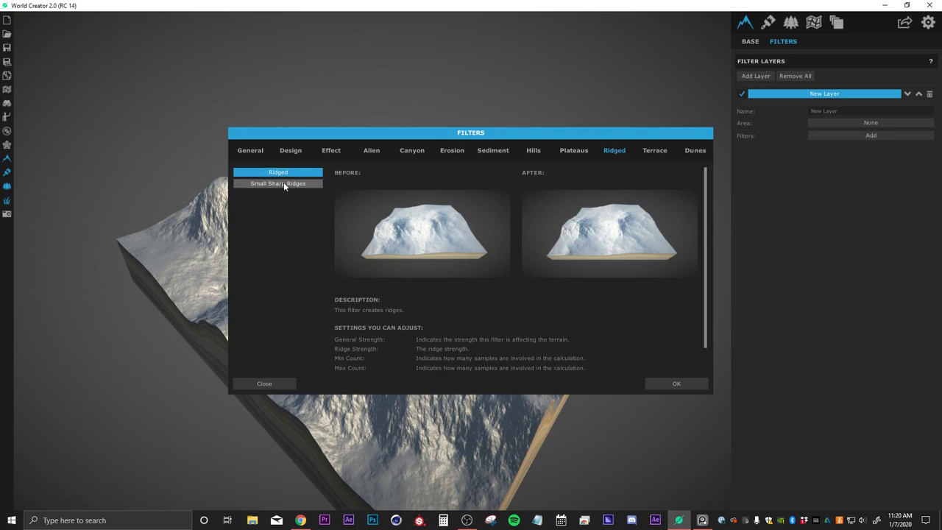
click(667, 385)
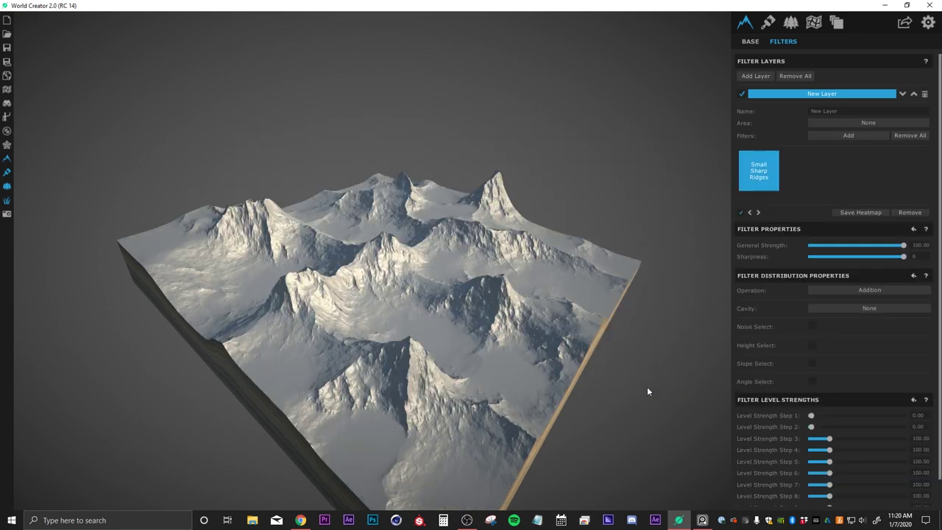
Step: Switch the Small Sharp Ridges filter off and on to compare its effect on the mountains
right_drag(434, 328, 484, 319)
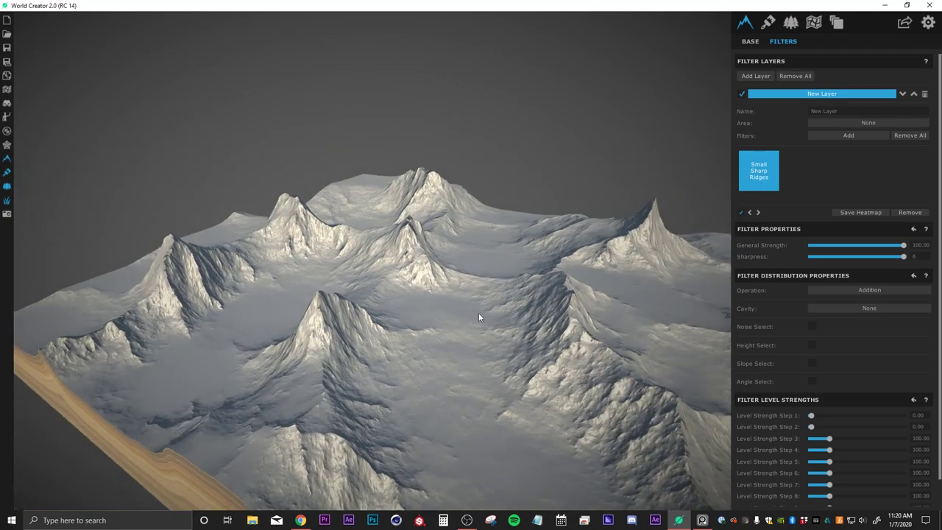
mouse_move(904, 248)
mouse_down()
mouse_move(815, 248)
mouse_move(905, 248)
mouse_up()
click(740, 212)
click(740, 212)
click(740, 212)
click(740, 212)
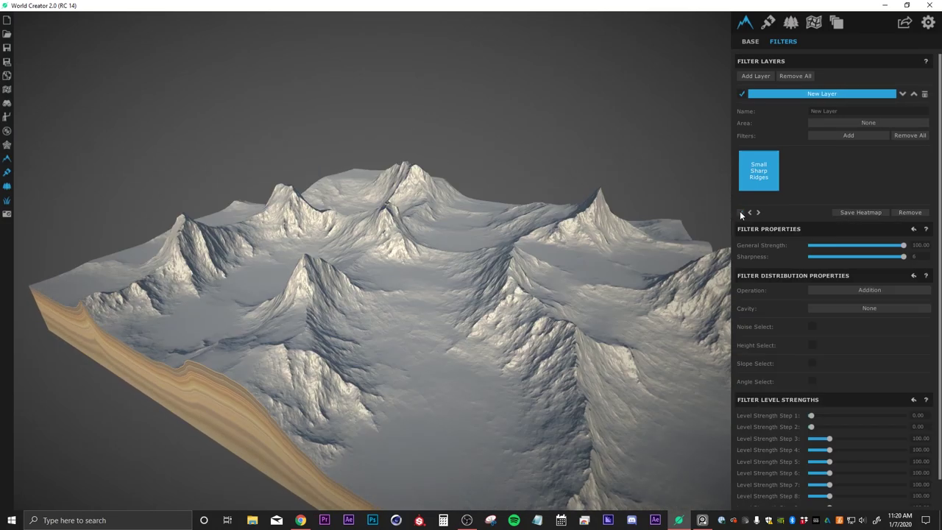
middle_drag(357, 278, 442, 254)
scroll(442, 254, up, 2)
scroll(444, 273, up, 2)
middle_drag(448, 307, 362, 290)
scroll(365, 288, up, 3)
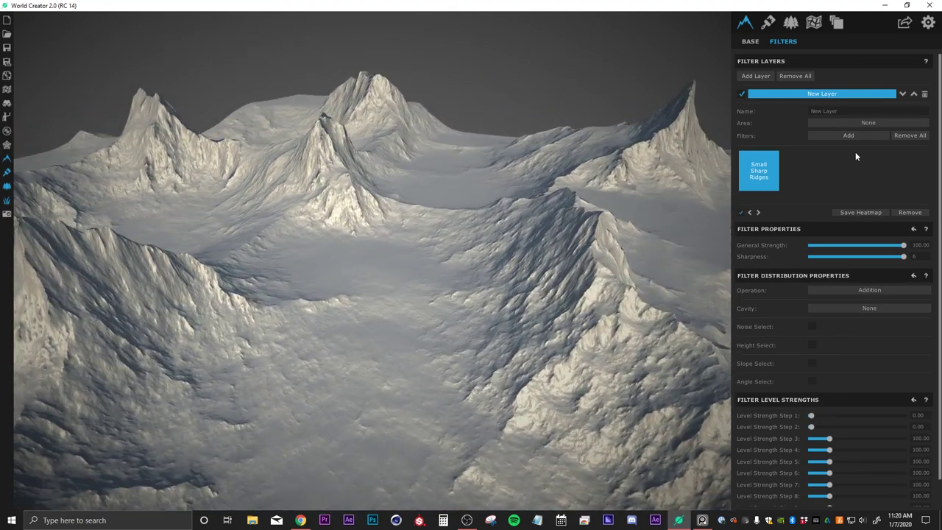
Step: Add the Wind filter from the Erosion category to the filter layer
click(834, 136)
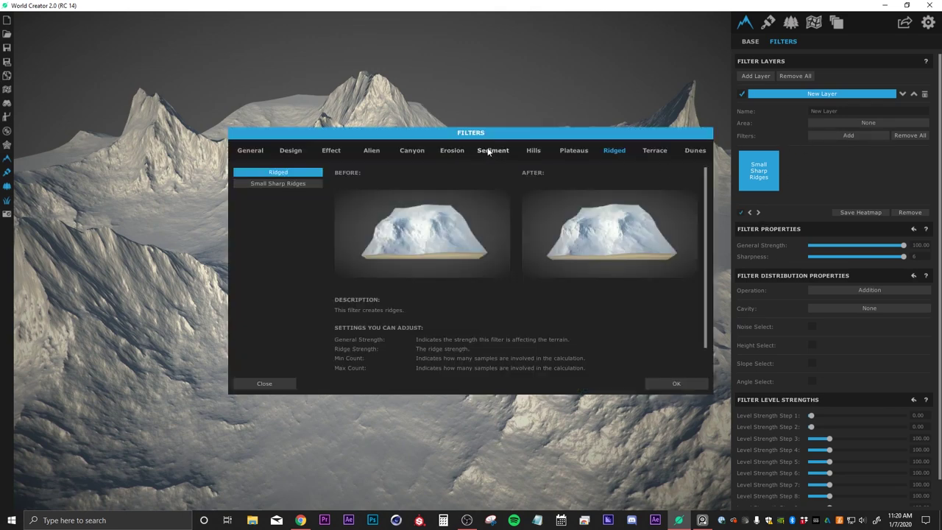
click(453, 149)
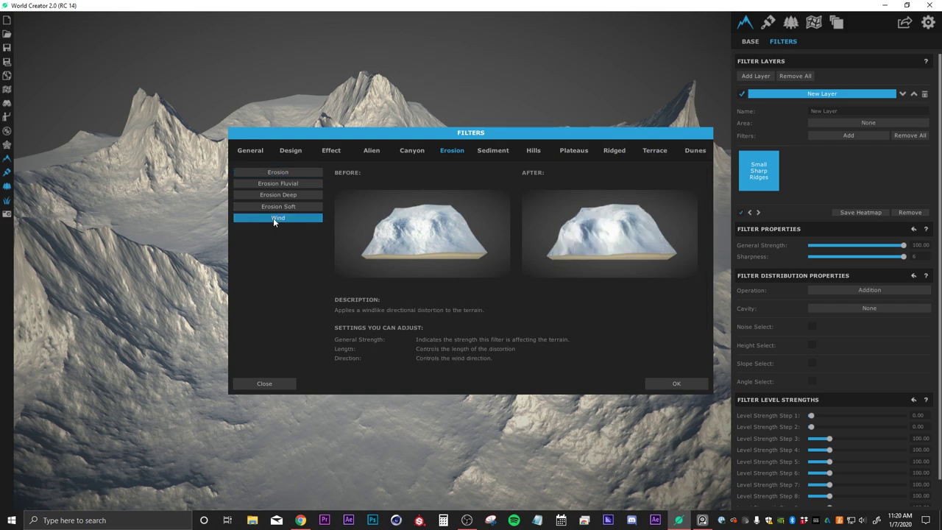
click(677, 383)
Step: Set the Wind filter's cavity distribution to Concave
drag(288, 342, 369, 250)
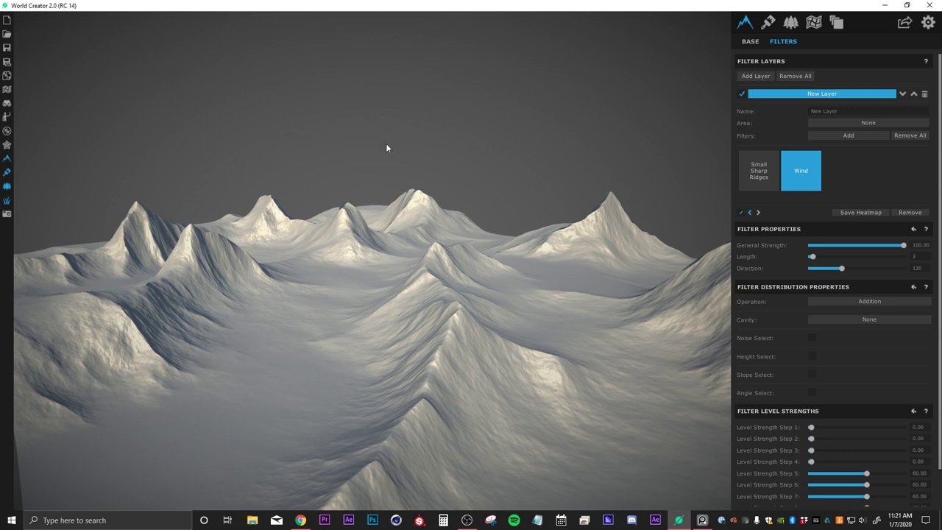
drag(341, 290, 545, 322)
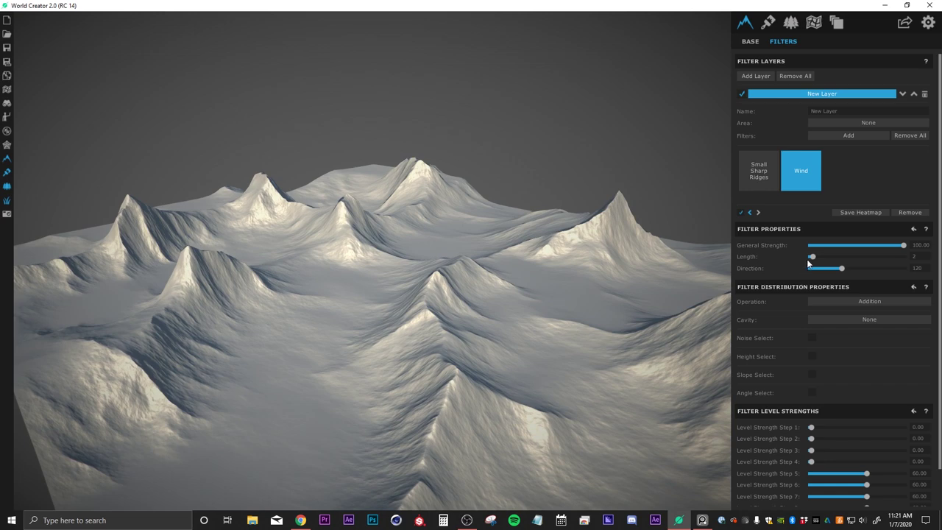
drag(298, 353, 335, 312)
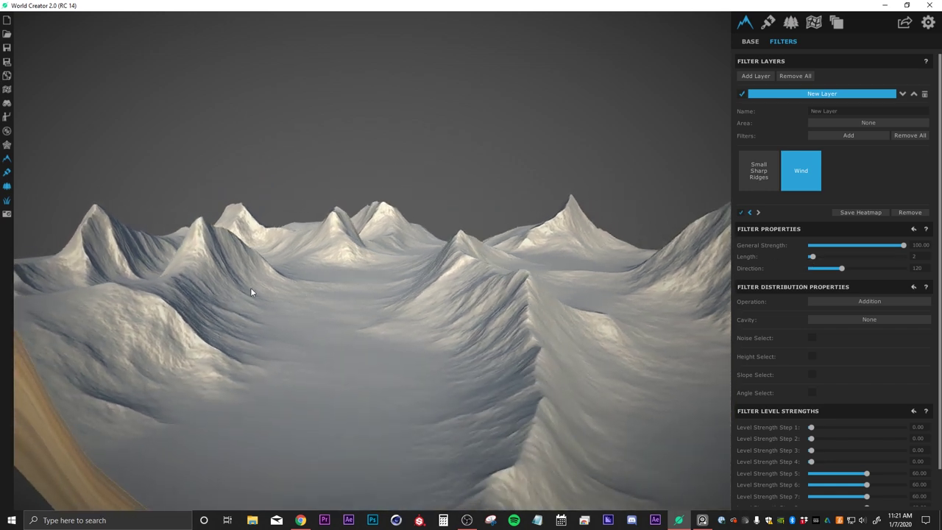
drag(318, 311, 323, 307)
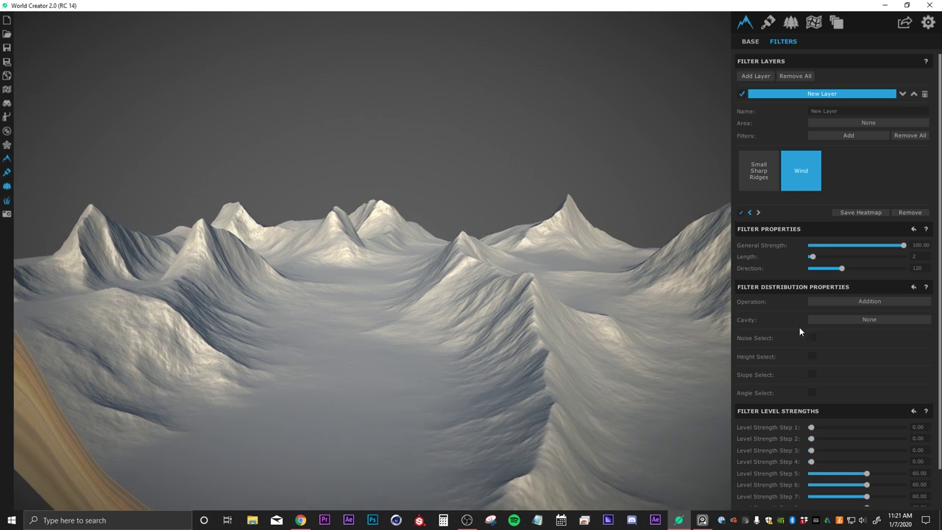
click(865, 320)
click(859, 348)
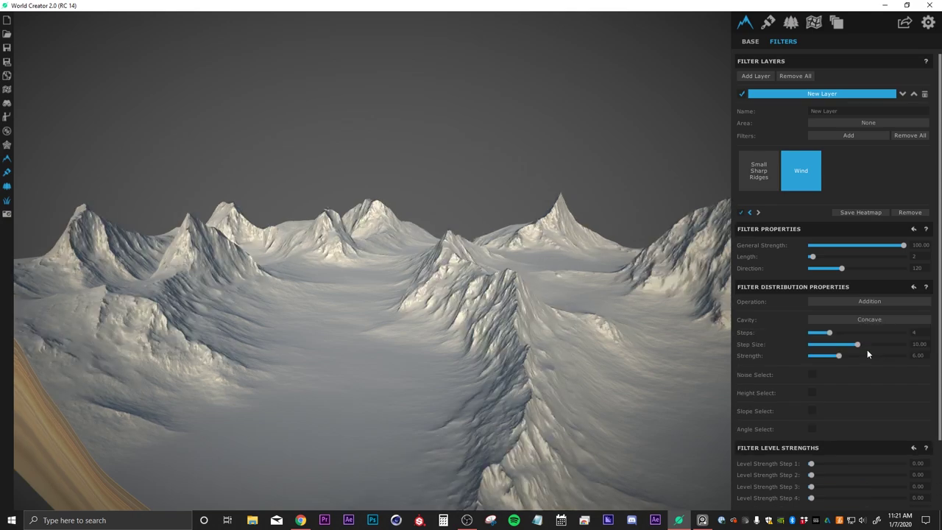
Step: Try a Wind filter length of 54 and inspect its effect on the valleys and ridges
drag(339, 273, 305, 334)
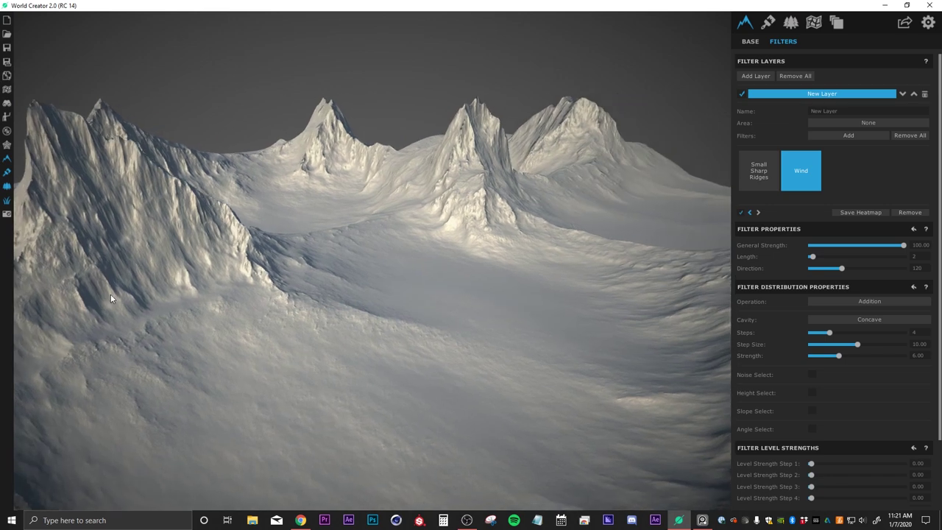
drag(196, 335, 443, 280)
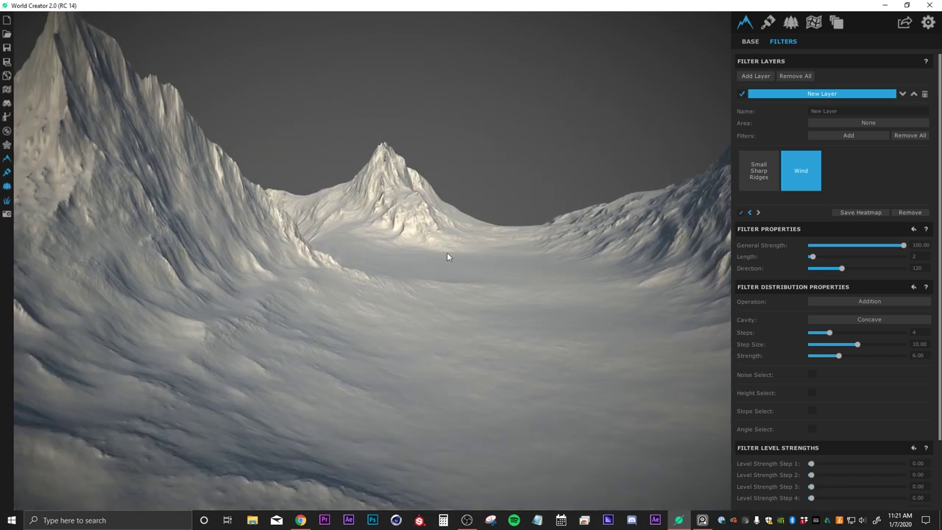
drag(513, 369, 429, 284)
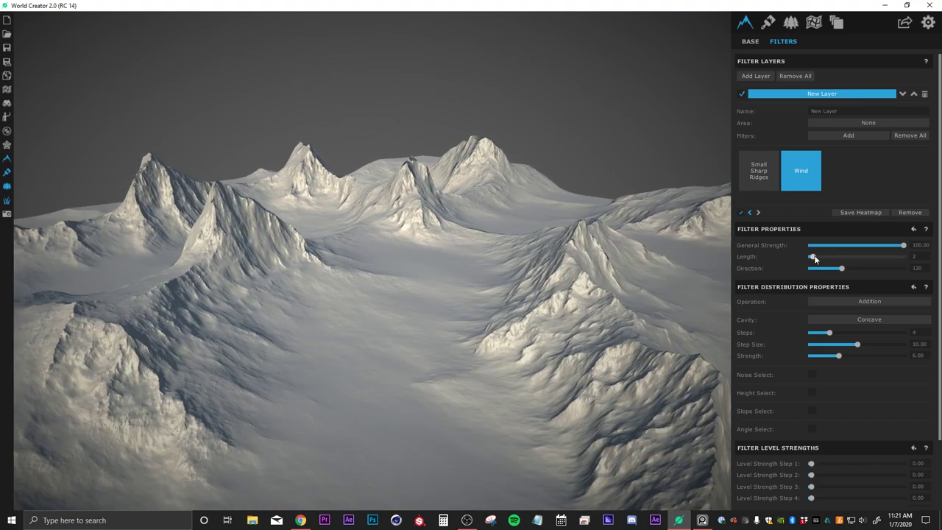
drag(814, 259, 861, 257)
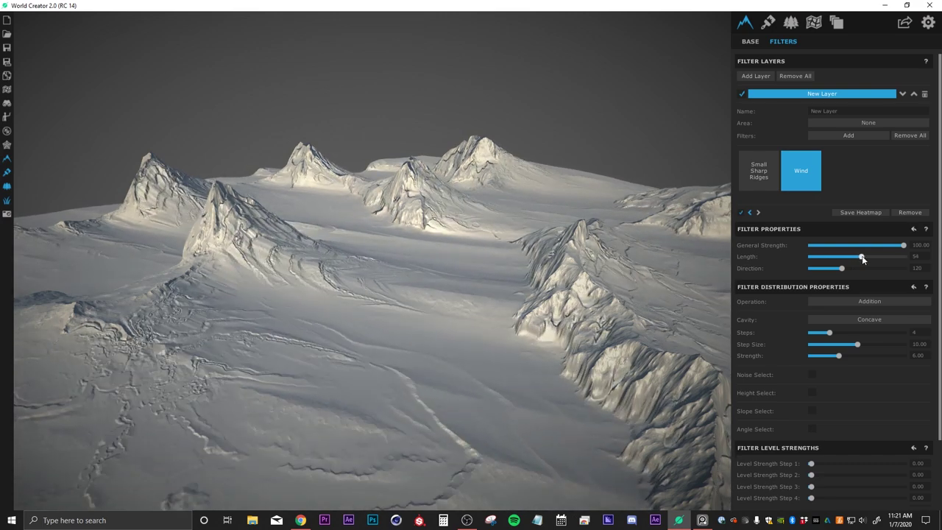
drag(468, 310, 866, 357)
drag(424, 369, 691, 319)
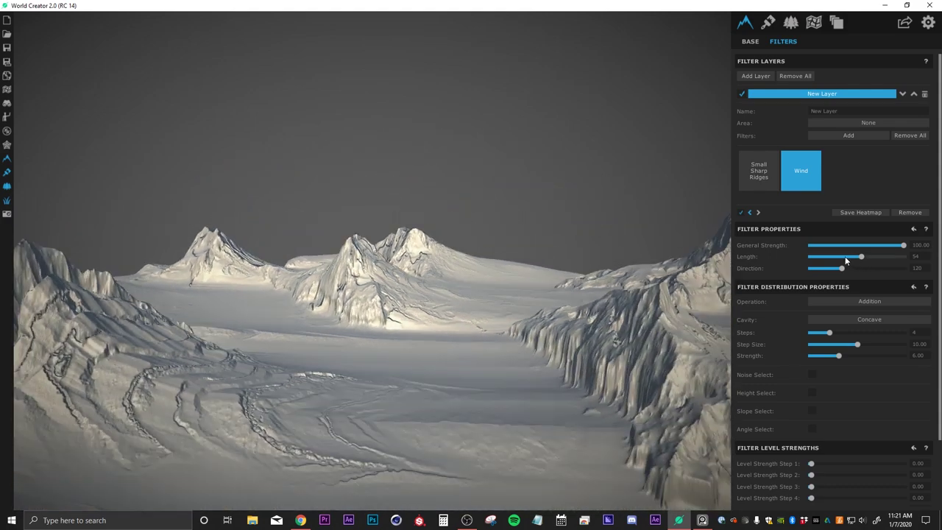
Step: Set the Wind filter's length to 11
drag(846, 258, 823, 257)
drag(390, 379, 375, 342)
drag(309, 343, 382, 293)
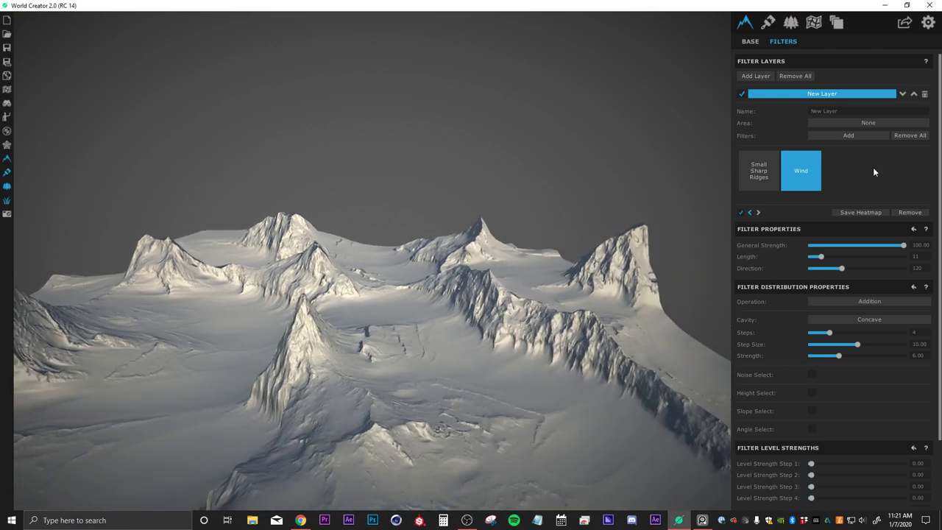
Step: Add a second Wind filter from the Erosion category and set its direction to 292
click(846, 136)
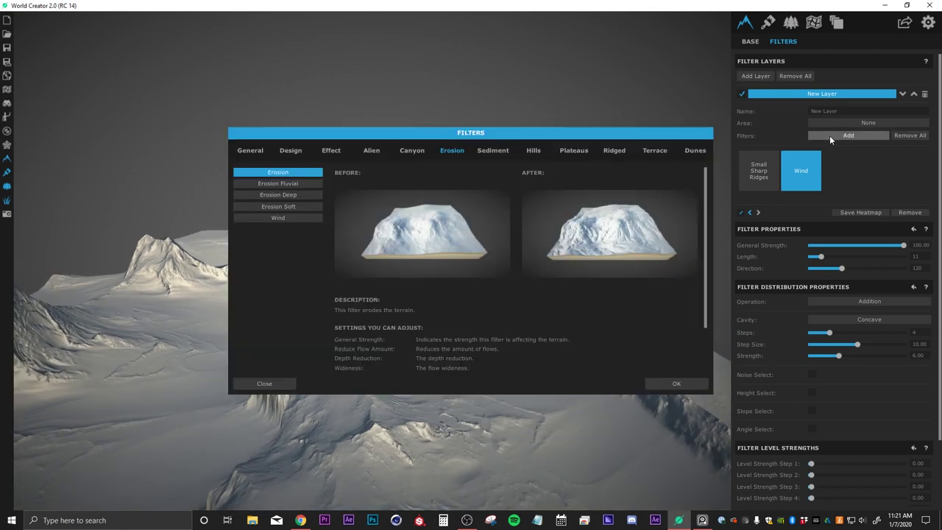
click(287, 219)
click(669, 384)
drag(380, 347, 382, 319)
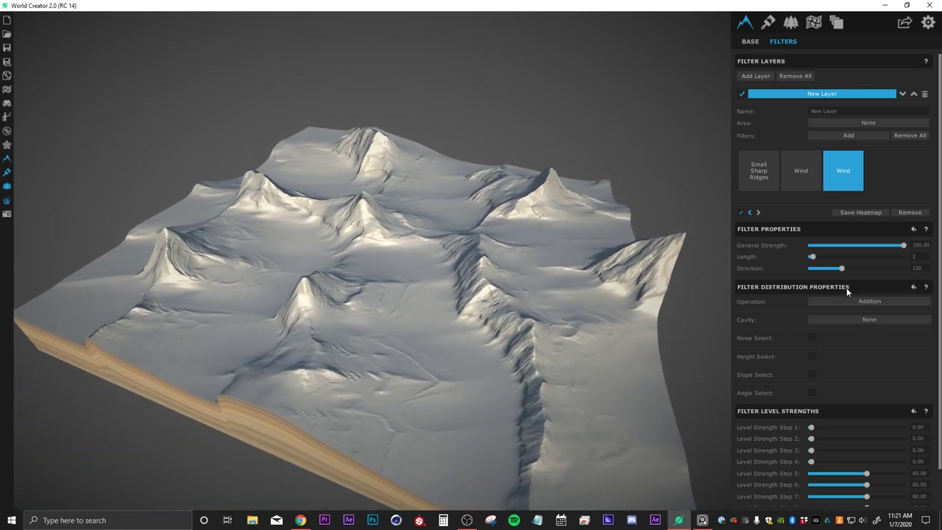
drag(842, 271, 887, 274)
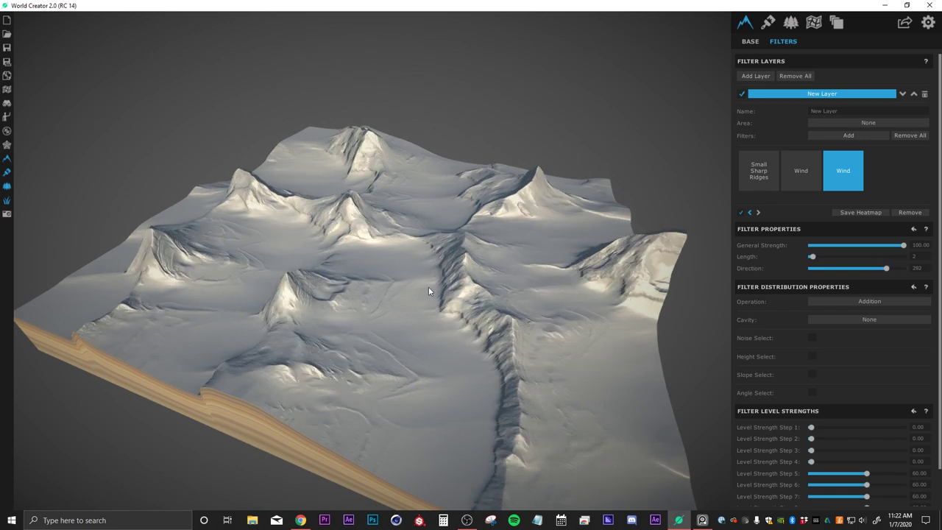
scroll(428, 291, up, 10)
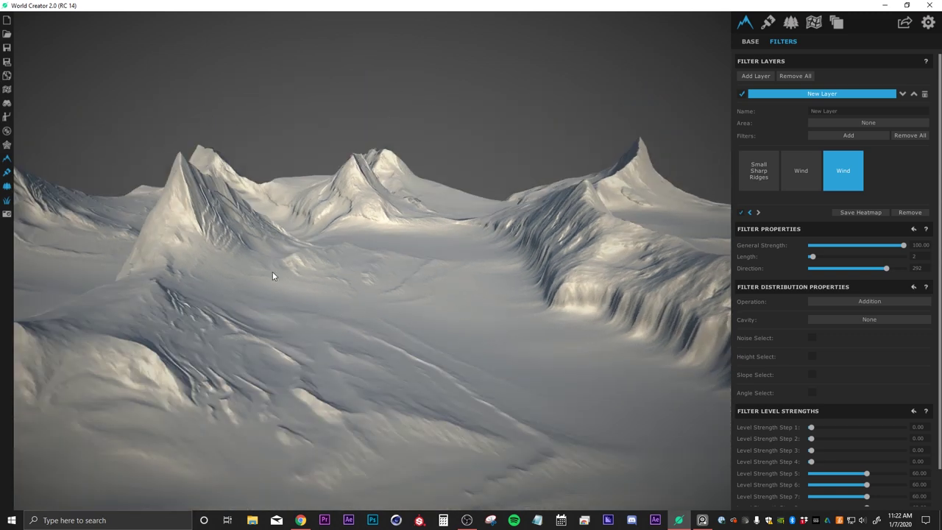
drag(422, 279, 381, 328)
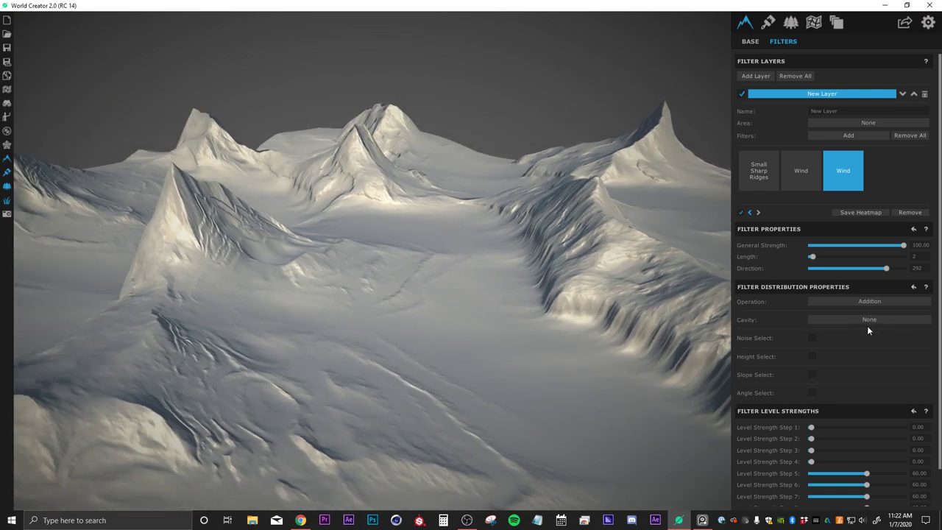
Step: Set the second Wind filter's cavity distribution to Concave
click(835, 318)
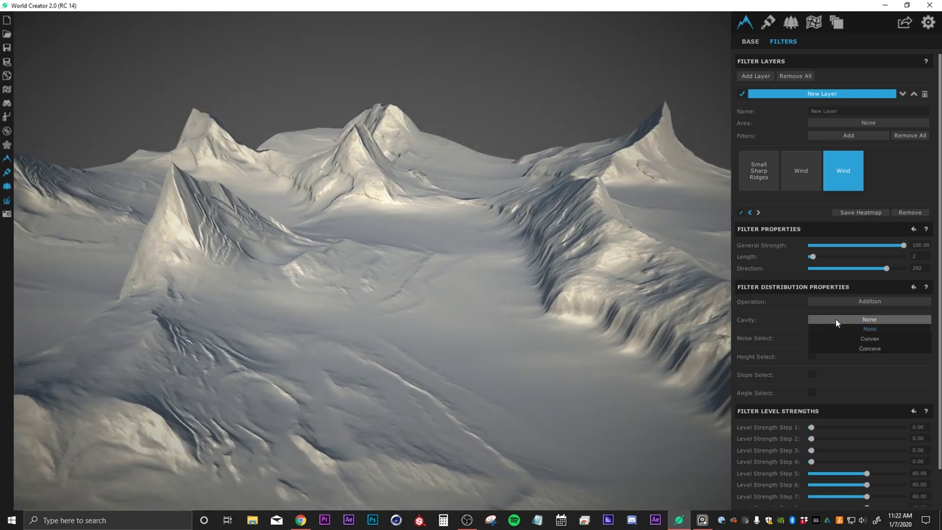
click(870, 348)
drag(300, 281, 371, 356)
right_drag(371, 359, 427, 319)
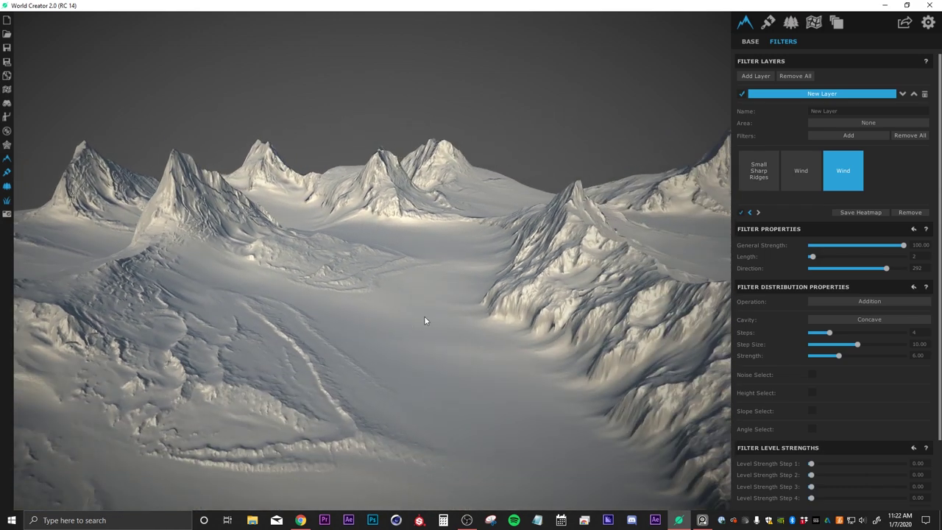
Step: Disable and re-enable the second Wind filter to compare its effect on the terrain
click(739, 213)
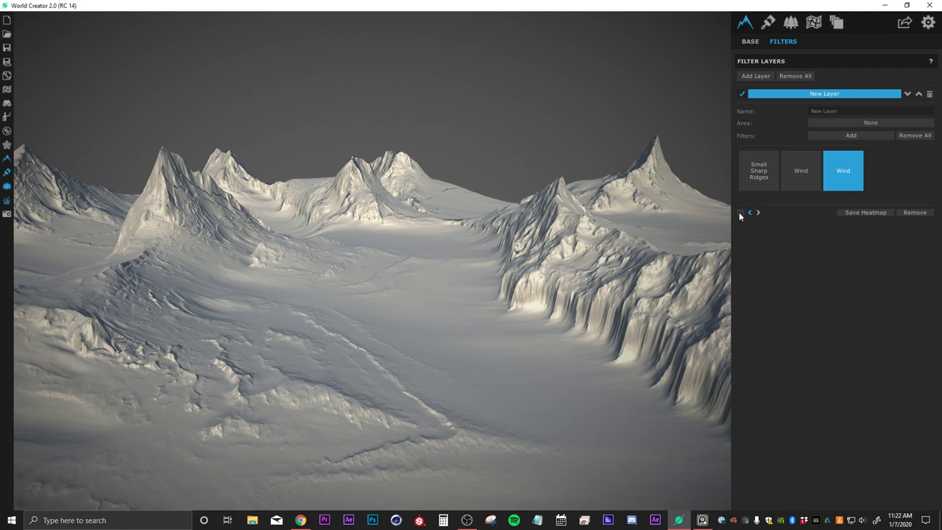
click(740, 214)
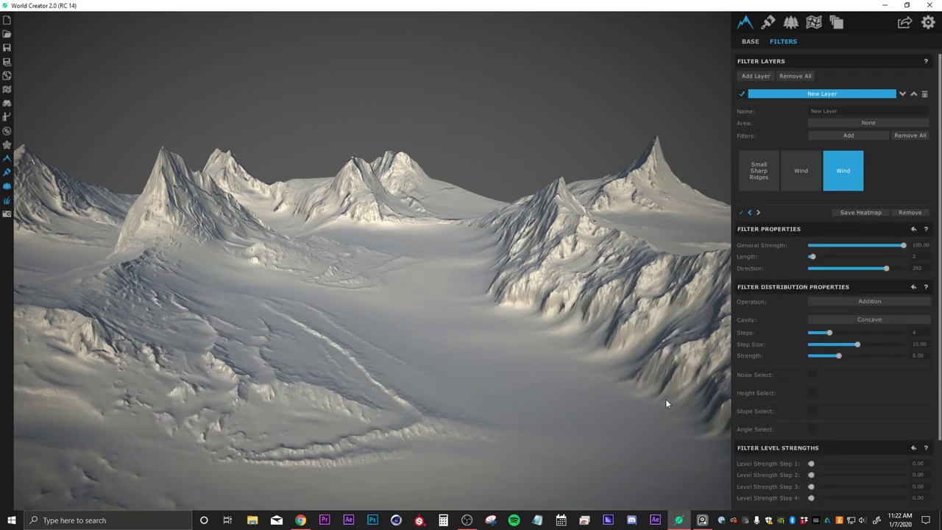
click(741, 213)
click(743, 215)
Step: Disable and re-enable the first Wind filter to compare its effect, and inspect the eroded terrain from several distances
click(750, 213)
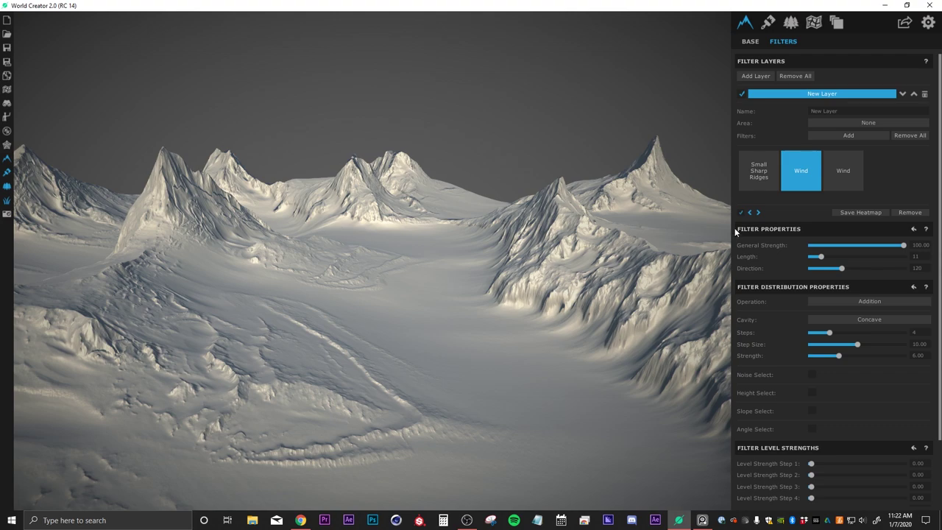
click(741, 213)
click(742, 214)
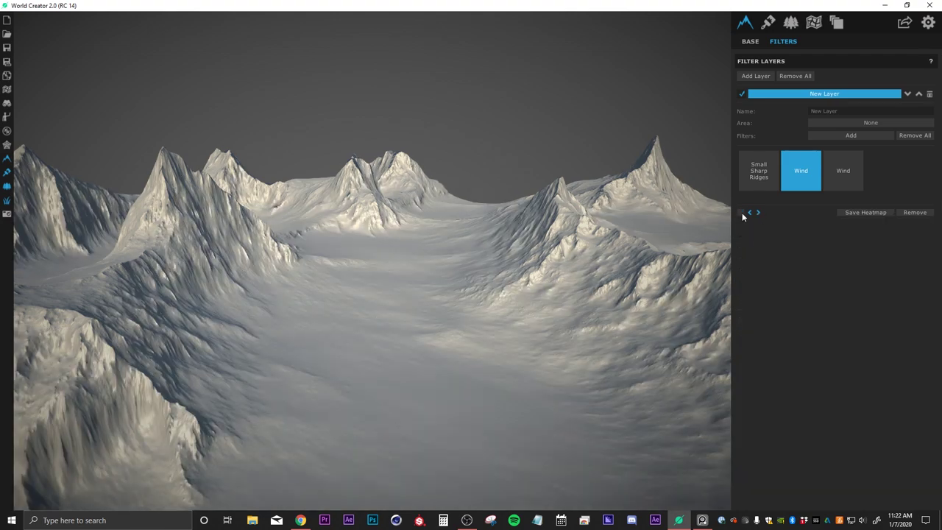
scroll(284, 310, down, 5)
scroll(309, 306, down, 3)
drag(298, 284, 365, 302)
scroll(401, 297, up, 5)
scroll(351, 321, up, 3)
scroll(393, 324, down, 5)
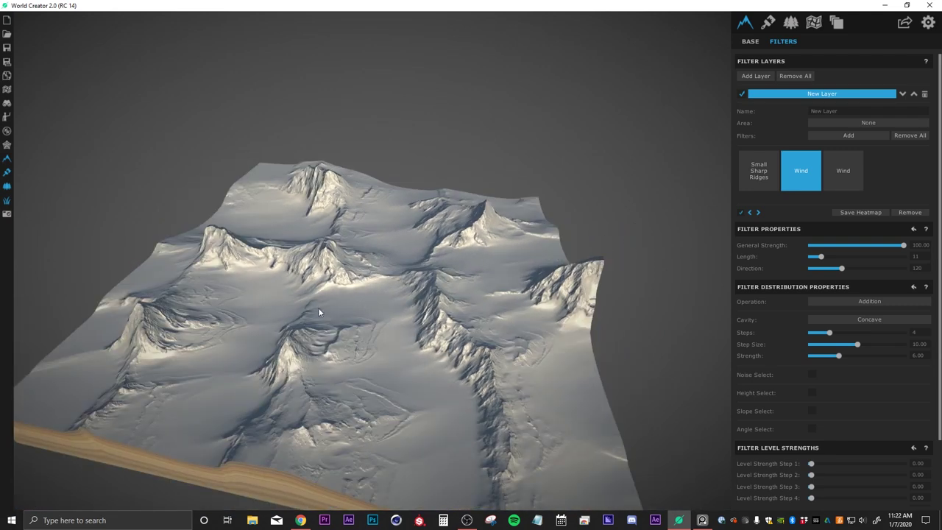
scroll(329, 312, up, 3)
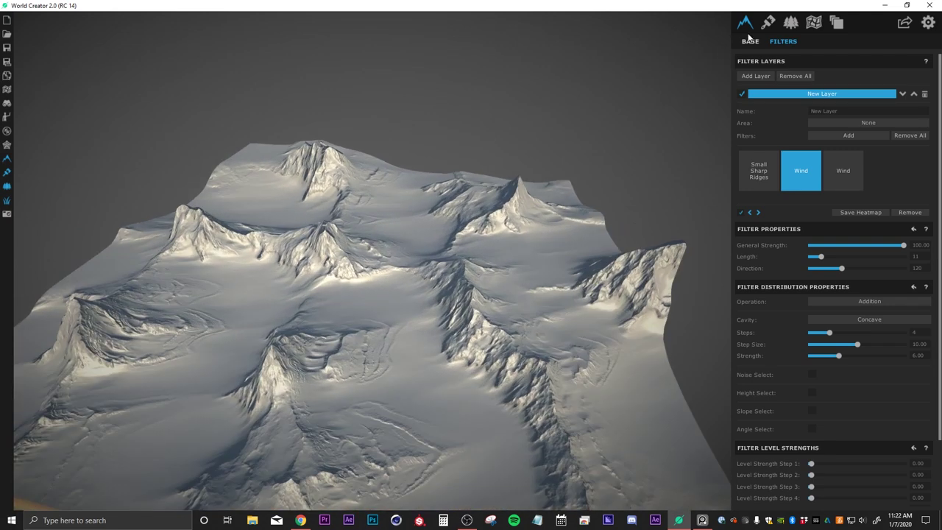
Step: Switch to terrain texturing and add a new texture layer
click(767, 22)
scroll(328, 334, down, 3)
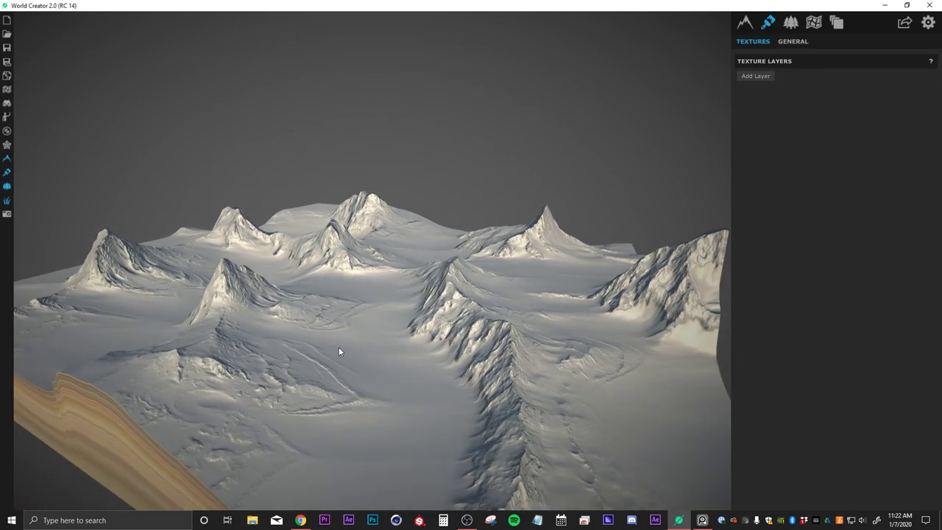
drag(326, 331, 395, 326)
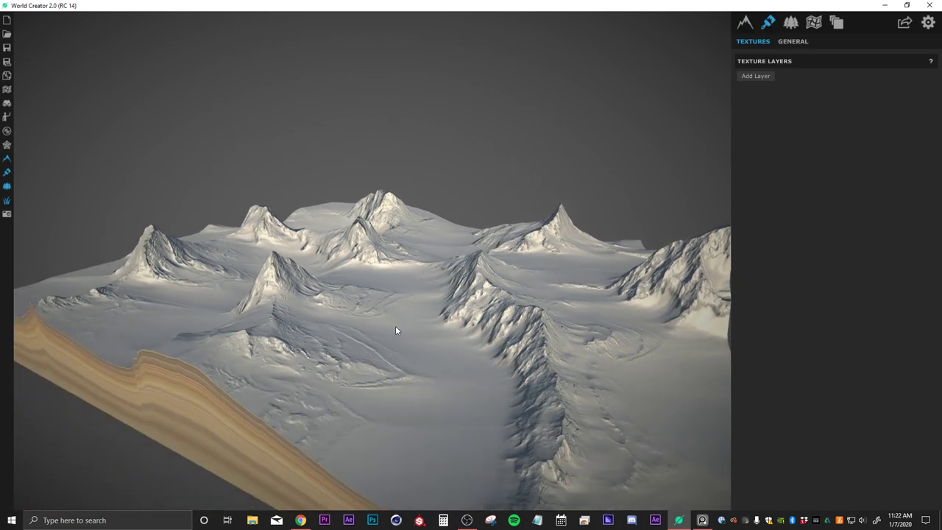
click(758, 76)
drag(311, 295, 392, 335)
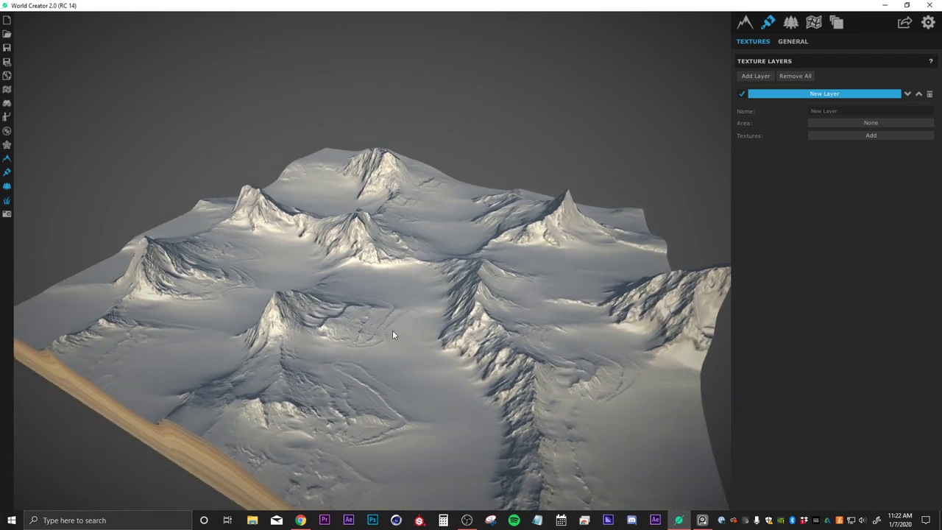
Step: Add the ground_wetbumpymud ground texture to the texture layer
click(845, 135)
scroll(436, 271, down, 5)
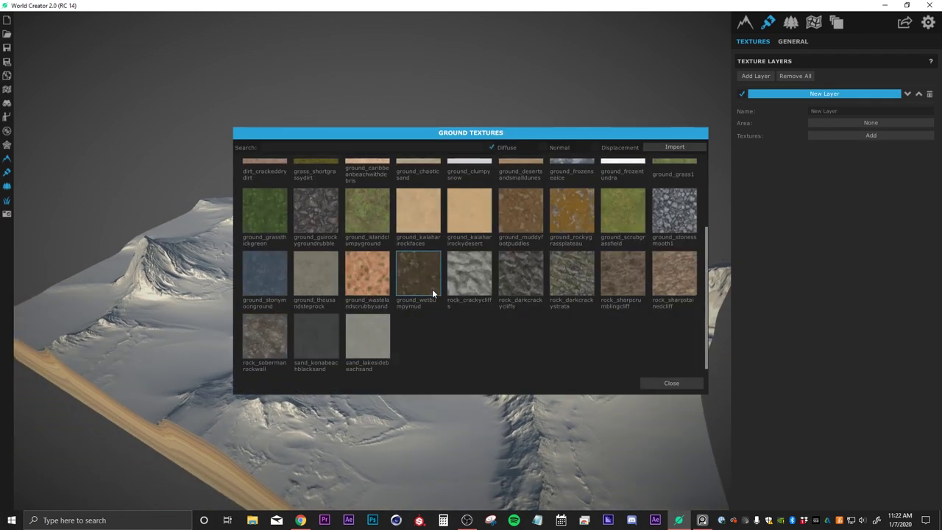
double_click(410, 267)
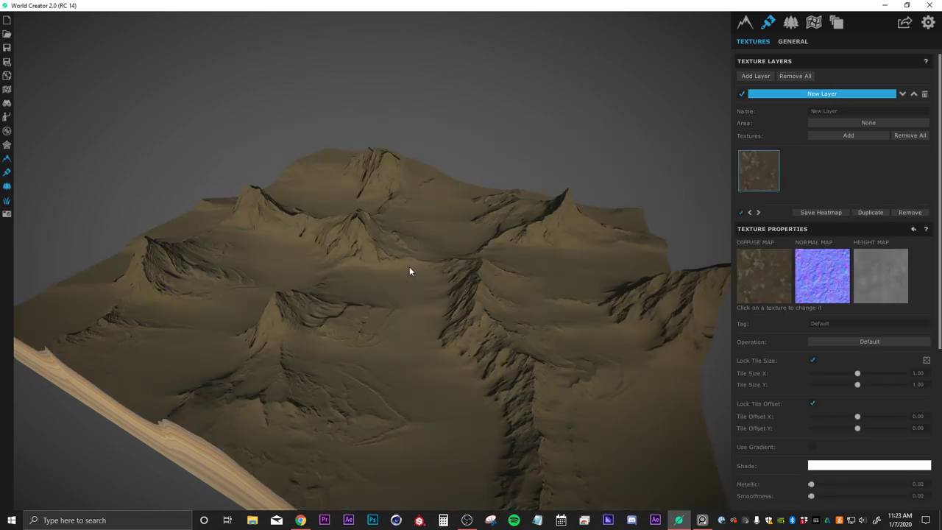
drag(320, 353, 328, 266)
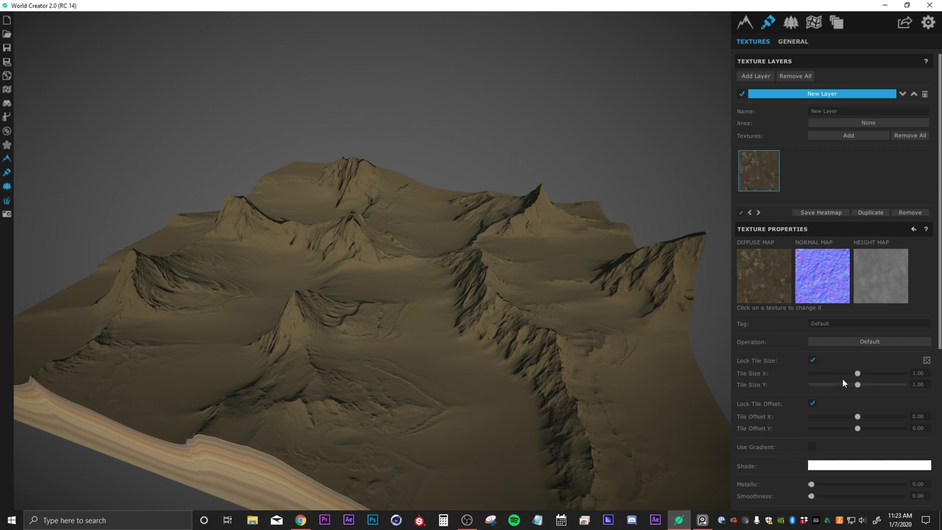
Step: Set the mud texture's locked X and Y tile size to 15.91 and check it up close
drag(859, 373, 818, 374)
key(w)
right_drag(385, 267, 358, 312)
scroll(360, 311, down, 5)
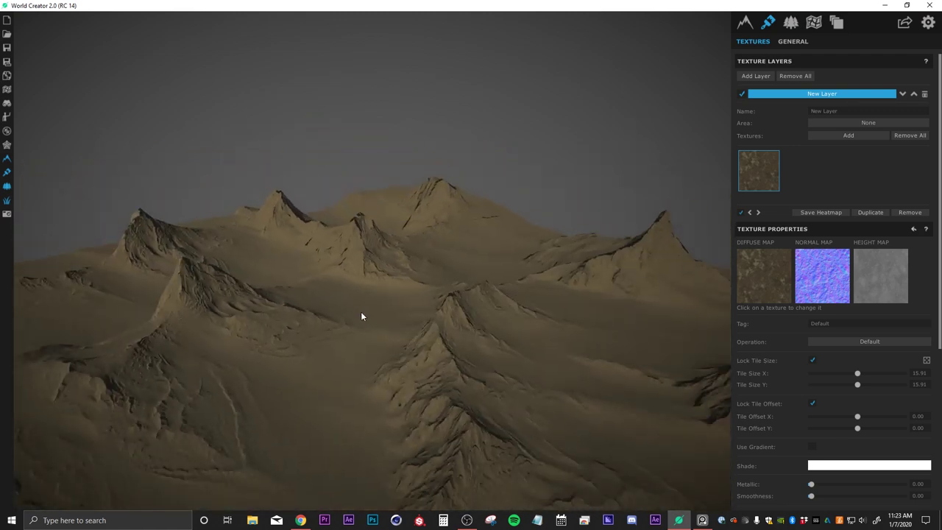
scroll(345, 317, down, 4)
drag(341, 323, 406, 342)
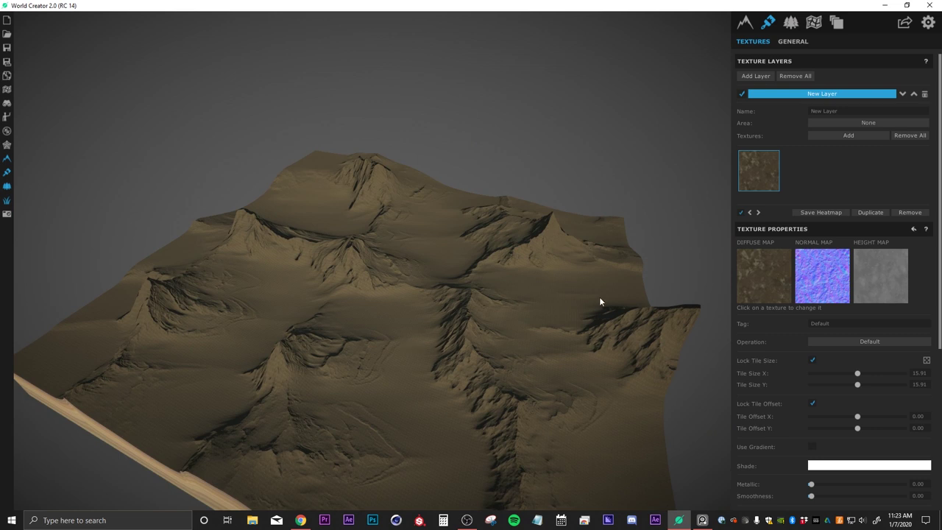
Step: Add the ground_chaoticsand ground texture to the same texture layer
click(853, 135)
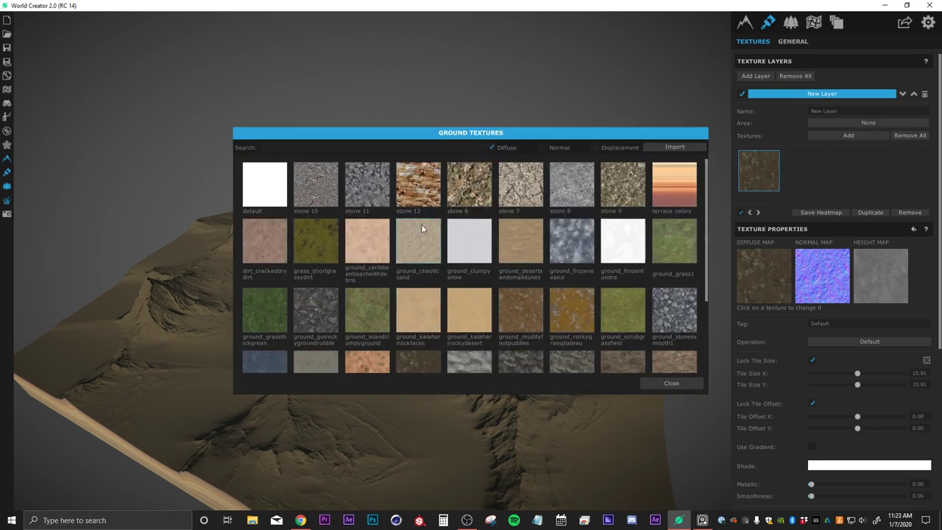
click(419, 243)
drag(392, 304, 410, 339)
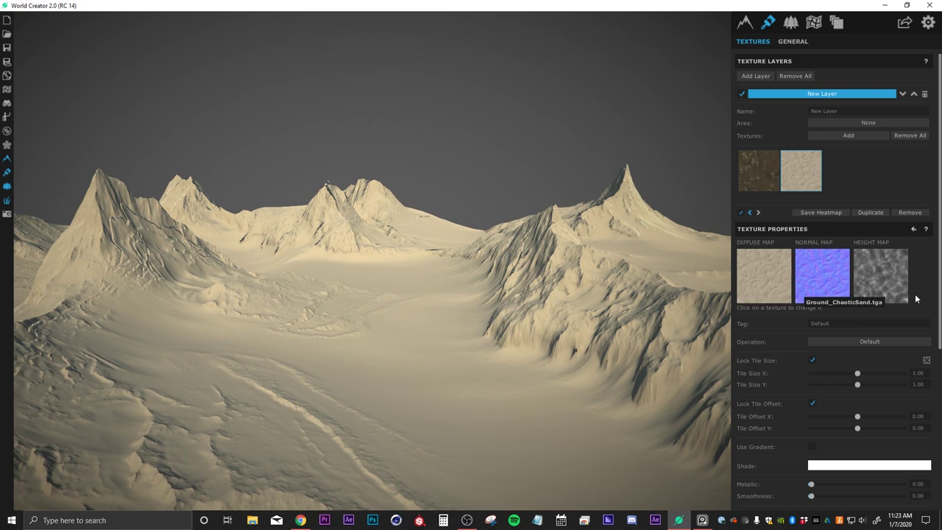
Step: Try a Concave cavity distribution on the chaotic sand texture and inspect how it spreads over the mountains
drag(939, 292, 933, 450)
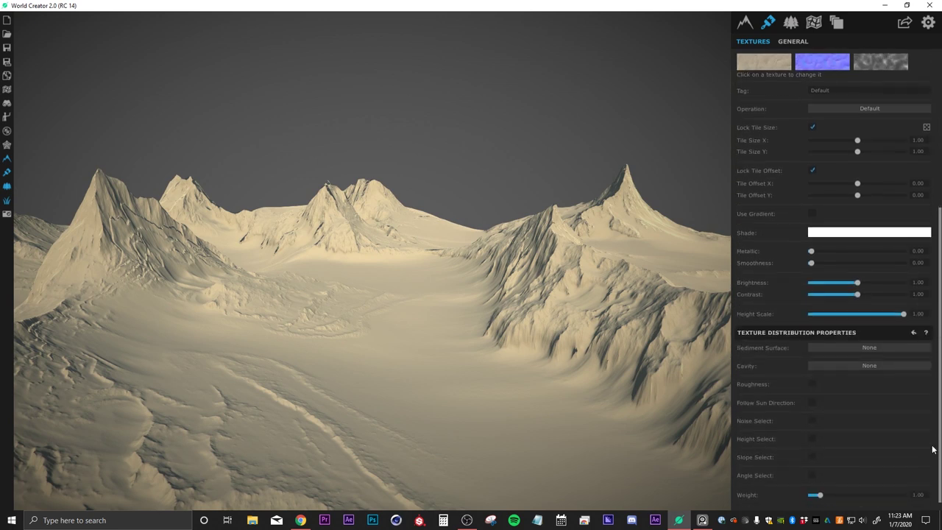
click(824, 367)
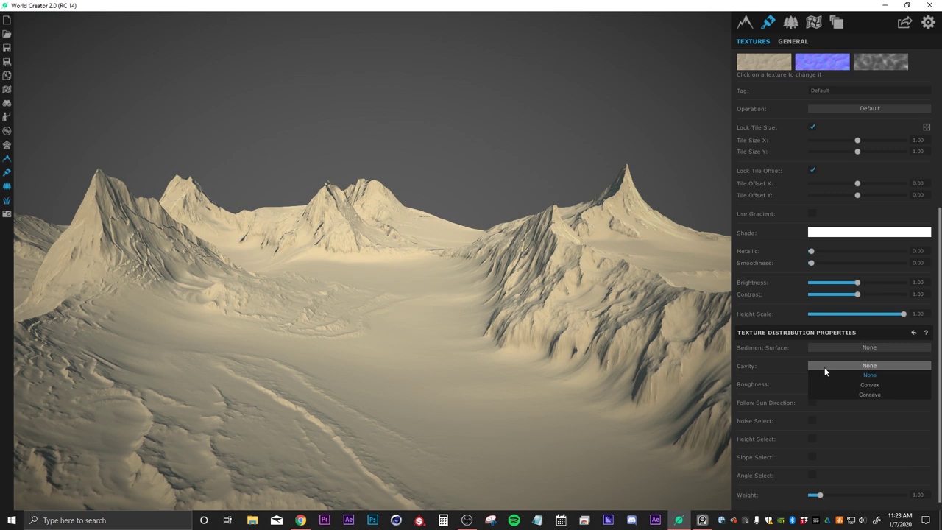
click(869, 394)
drag(418, 372, 474, 376)
scroll(498, 366, up, 8)
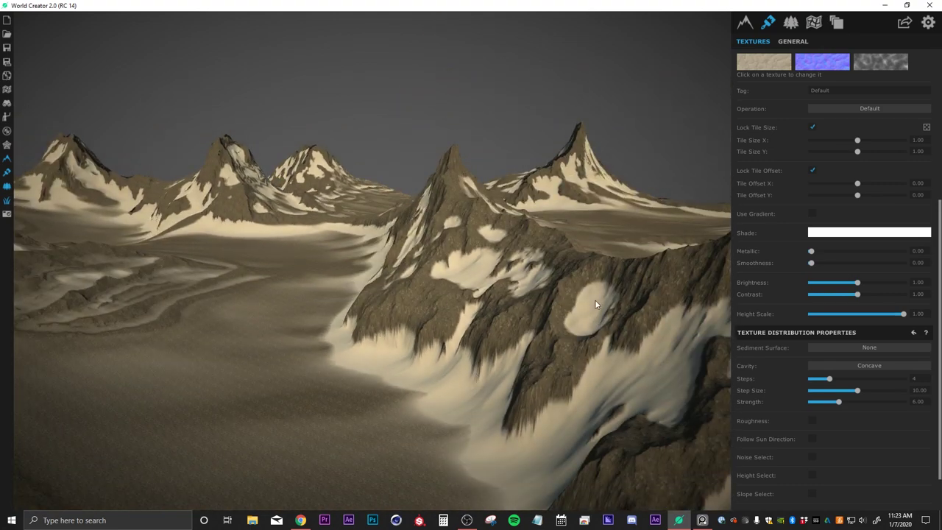
drag(595, 300, 337, 362)
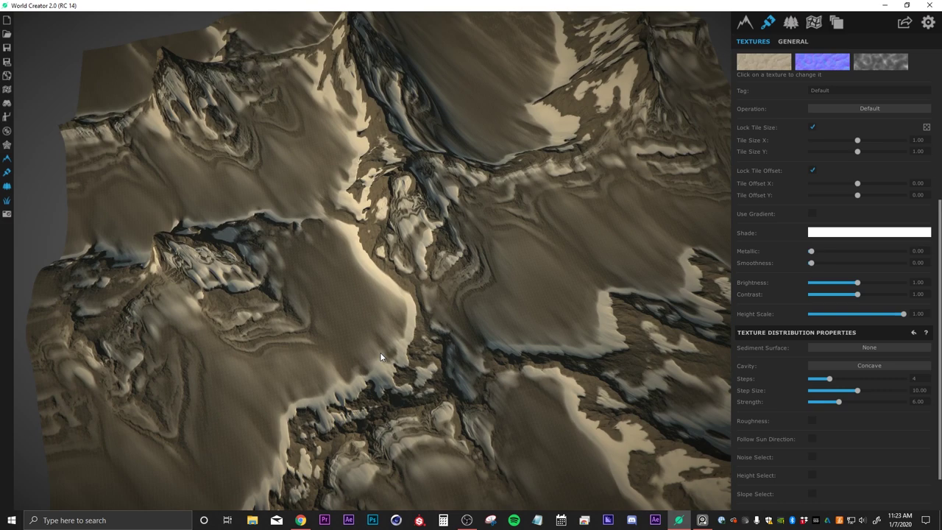
drag(334, 359, 420, 290)
Step: Reset the chaotic sand texture's cavity distribution to None
click(856, 365)
click(849, 375)
drag(526, 390, 405, 317)
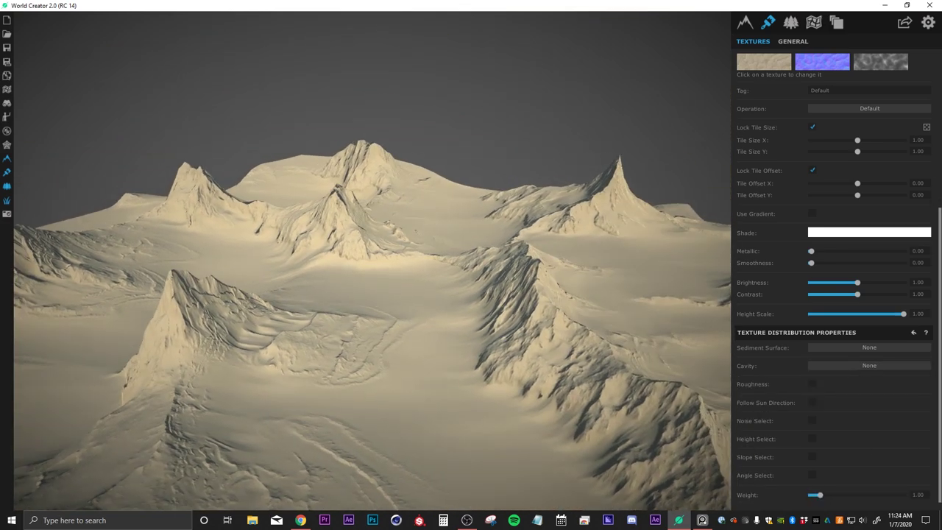
Step: Enable slope selection for the chaotic sand texture with a slope range of 0.00 to 34.66
click(812, 456)
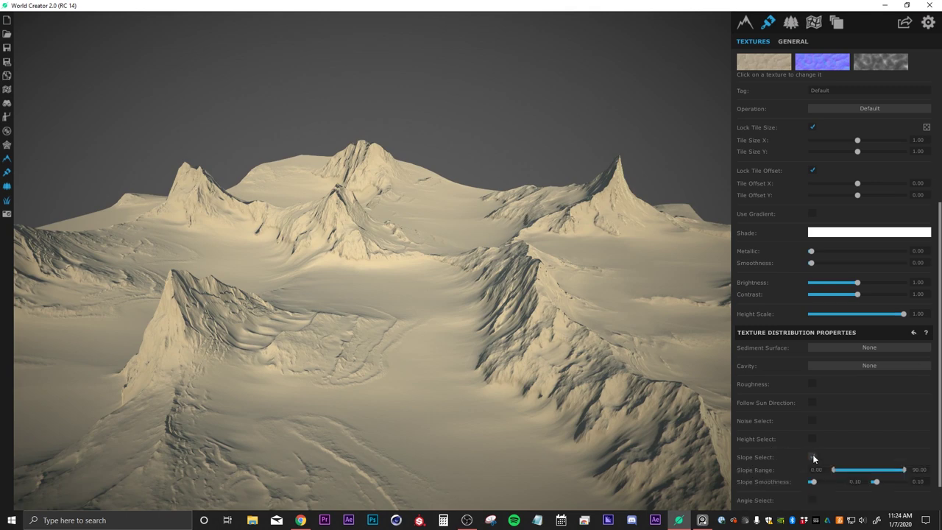
drag(905, 471, 861, 476)
drag(331, 417, 275, 300)
right_drag(329, 437, 420, 399)
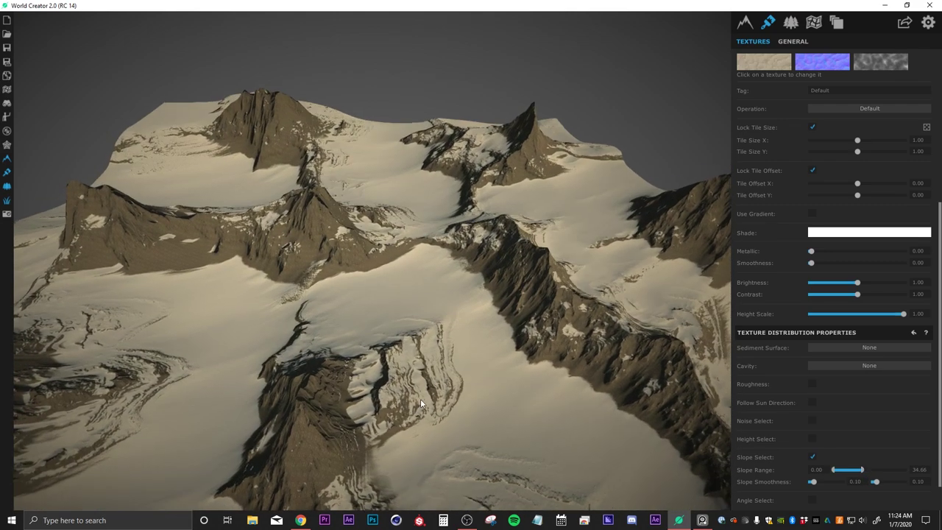
right_drag(373, 291, 520, 338)
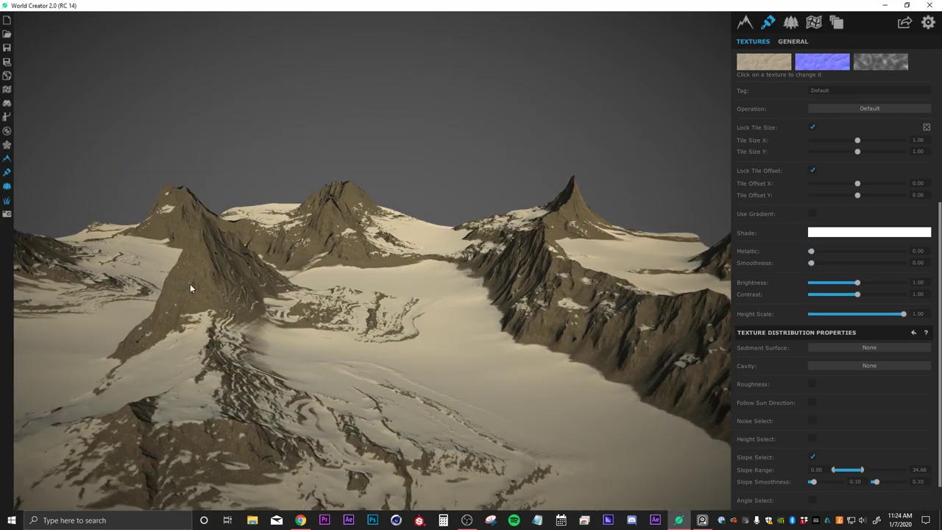
right_drag(251, 290, 390, 317)
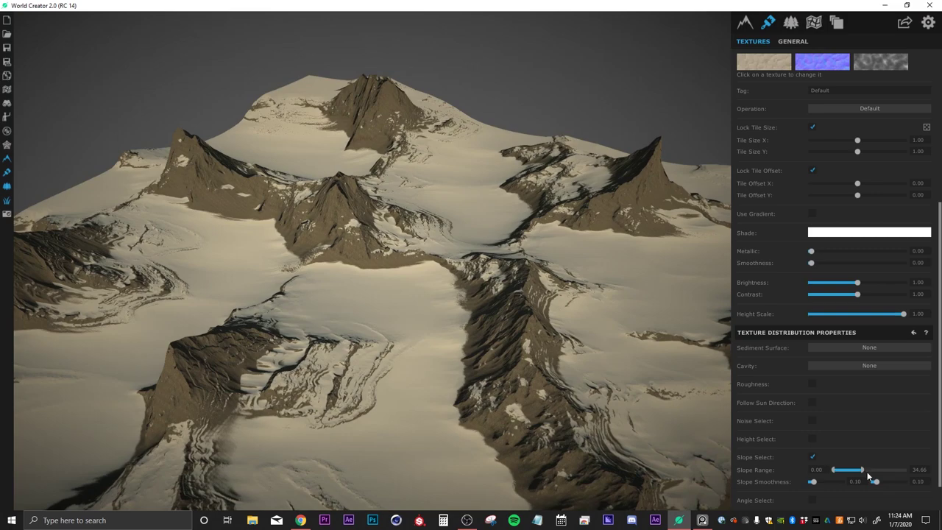
Step: Try an upper slope limit of 48.17 for the sand texture, settle on 32.73, and inspect the mountainsides up close
drag(862, 469, 872, 469)
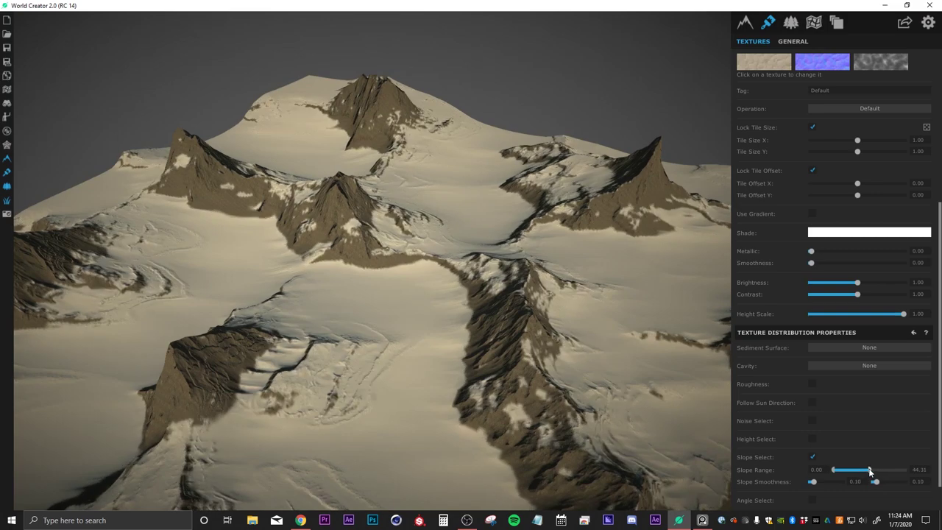
right_drag(330, 395, 556, 420)
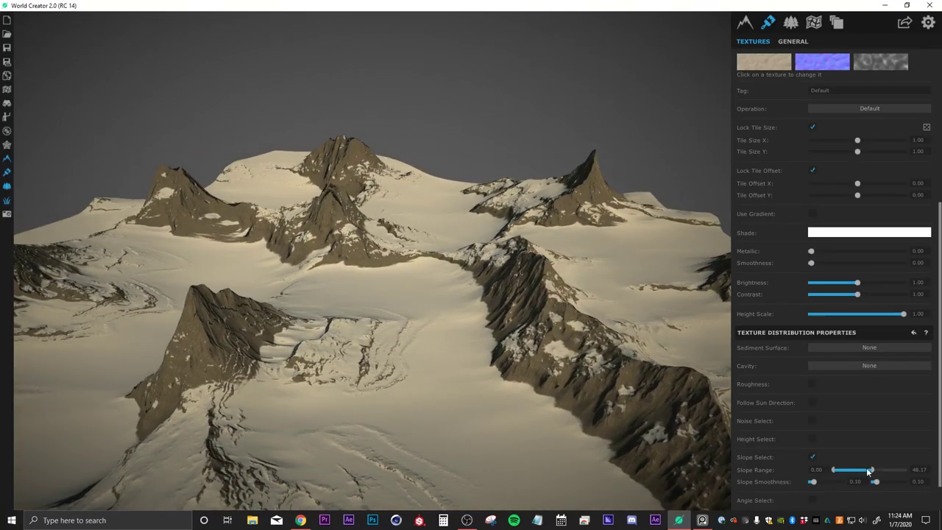
drag(872, 470, 859, 470)
right_drag(550, 482, 197, 299)
right_drag(338, 320, 217, 268)
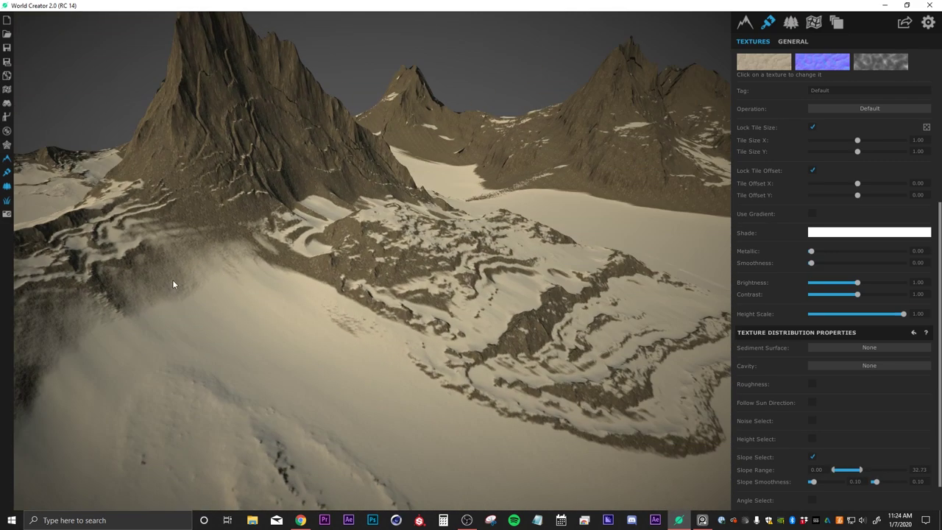
Step: Return to the terrain's base settings and open the custom base shape for editing
right_drag(157, 251, 462, 281)
right_drag(357, 318, 432, 309)
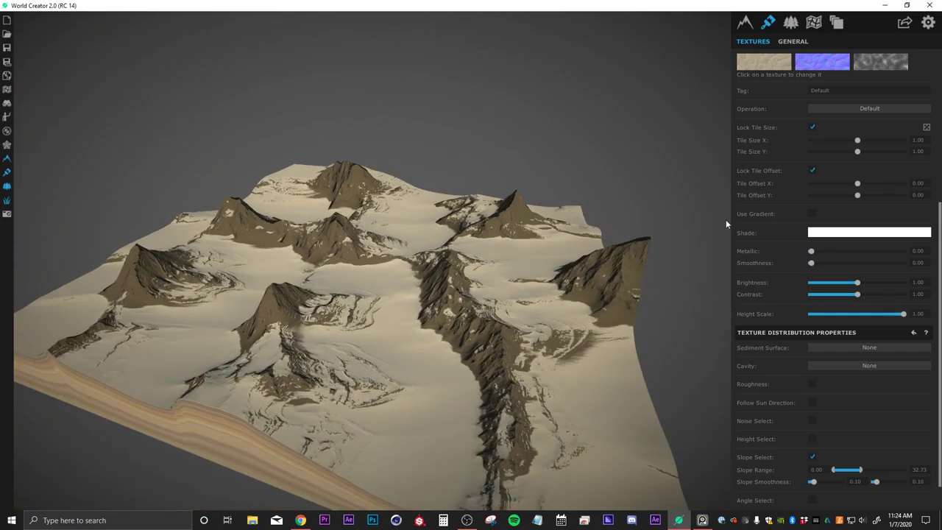
click(745, 22)
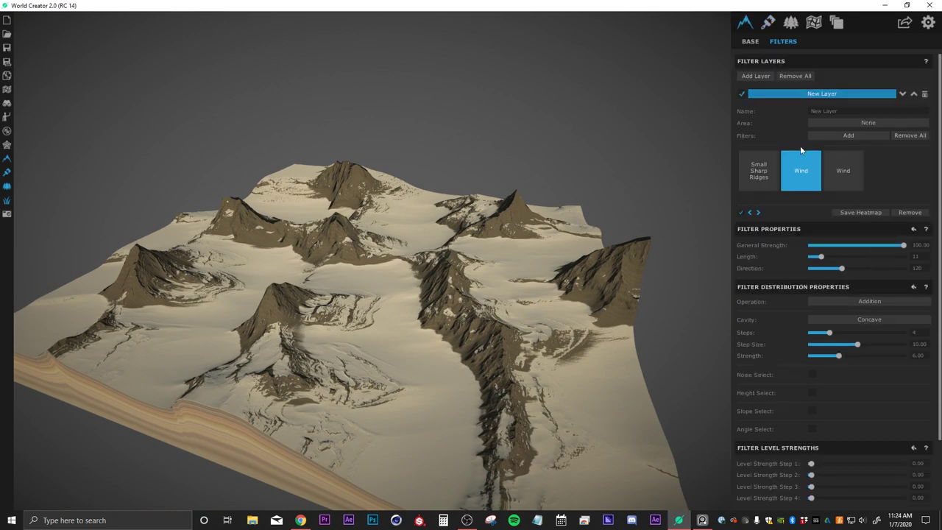
click(750, 41)
click(833, 282)
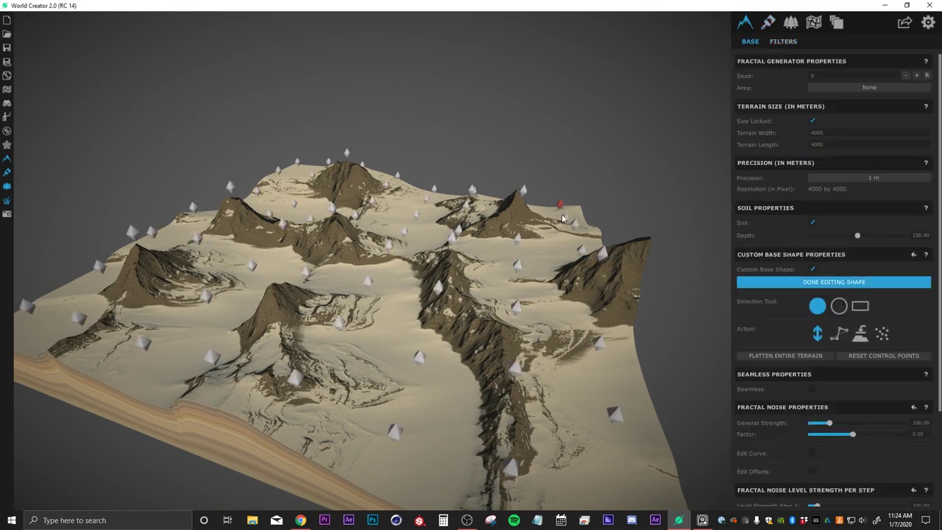
Step: Raise several of the base shape's control points to build up higher mountains and ridges around the snowy valley
scroll(571, 246, up, 2)
drag(572, 245, 519, 193)
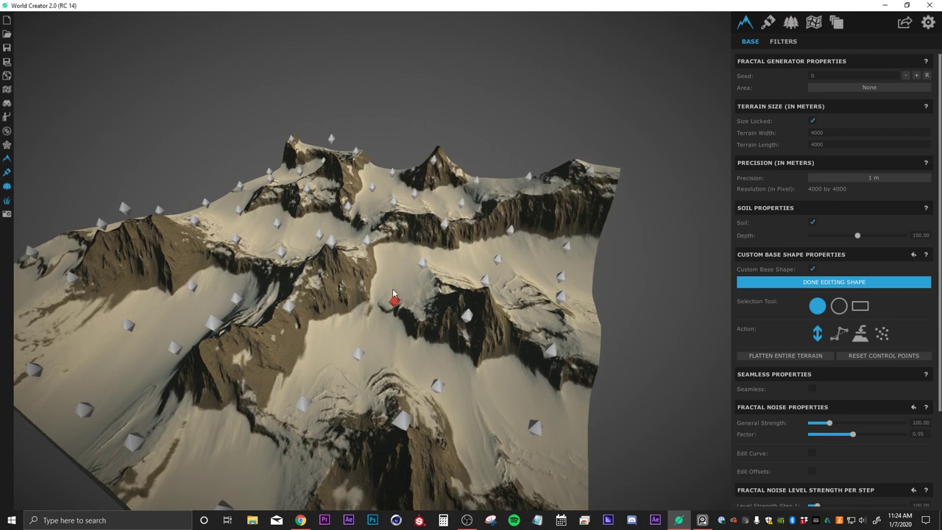
right_drag(425, 264, 582, 293)
drag(410, 175, 416, 146)
drag(544, 222, 553, 200)
drag(671, 272, 688, 251)
right_drag(588, 307, 683, 306)
drag(598, 211, 603, 193)
drag(643, 248, 658, 228)
Step: Inspect the reshaped valleys, ridges and peaks up close and from several sides of the terrain
scroll(431, 339, up, 3)
scroll(429, 316, up, 8)
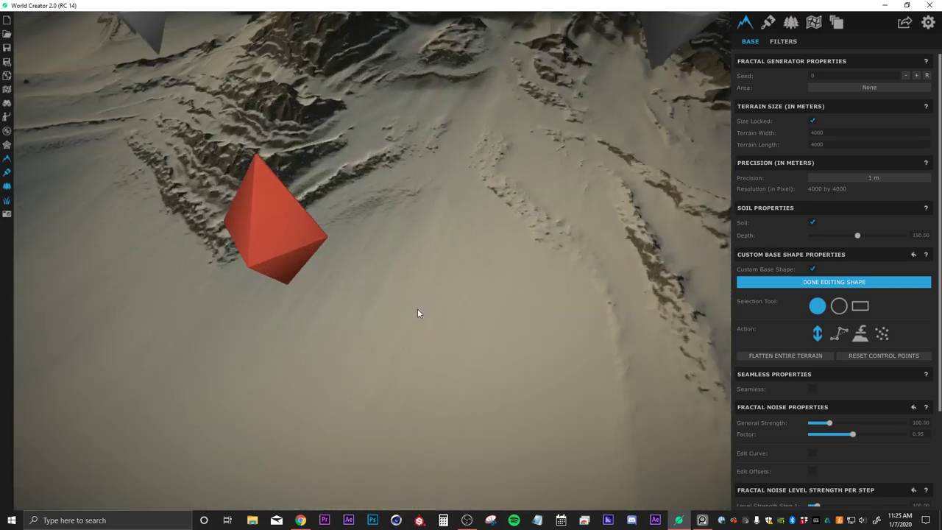
right_drag(410, 377, 584, 288)
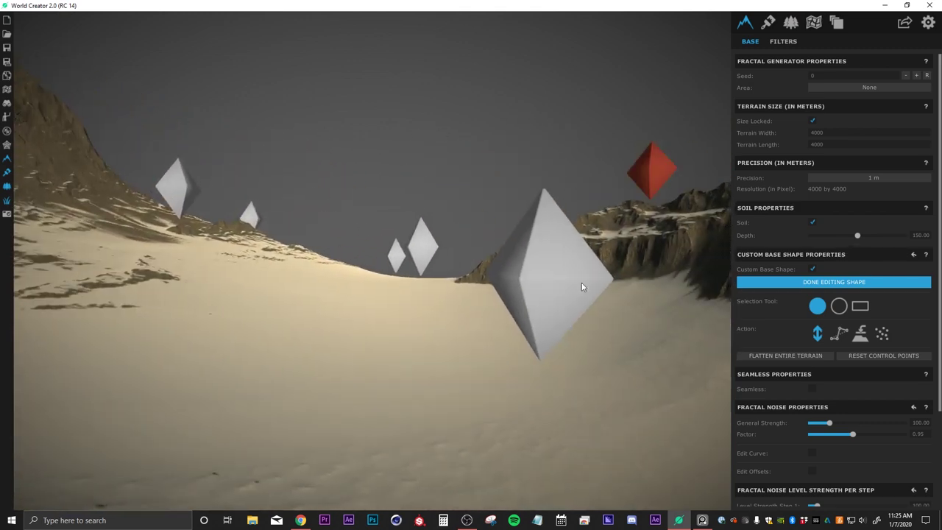
click(420, 249)
right_drag(514, 280, 381, 292)
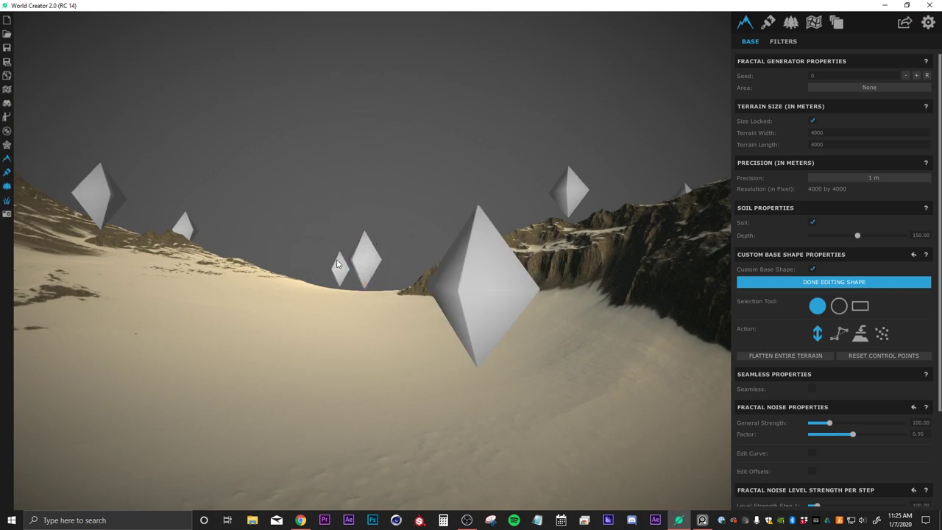
scroll(368, 360, down, 5)
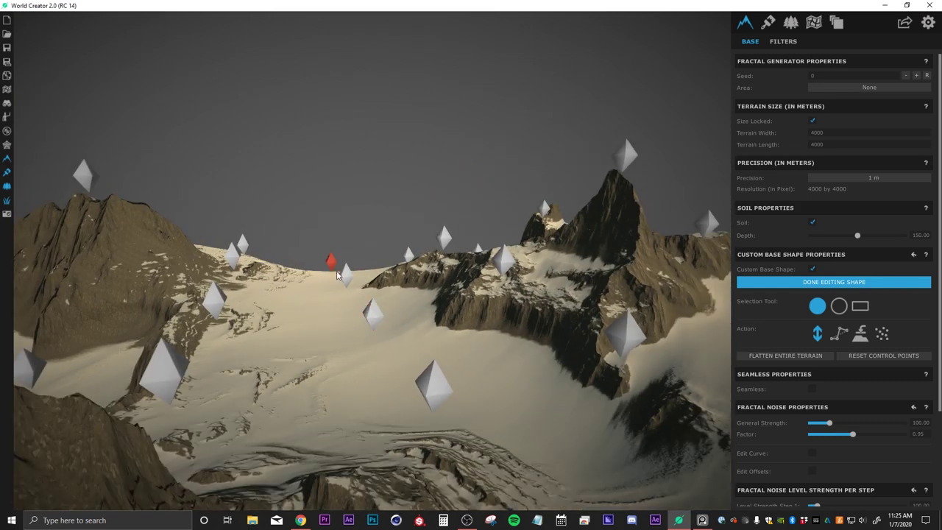
scroll(327, 322, up, 5)
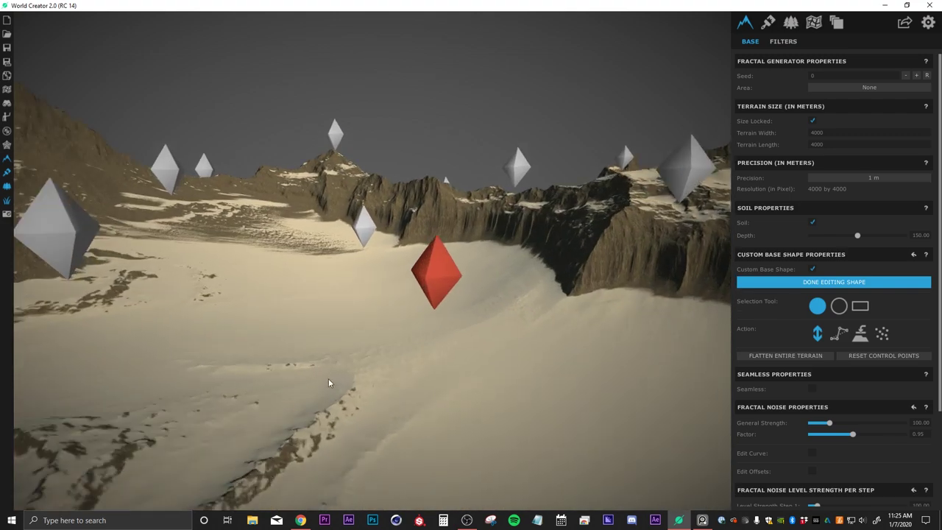
right_drag(368, 352, 1, 325)
right_drag(167, 369, 541, 401)
scroll(320, 340, down, 10)
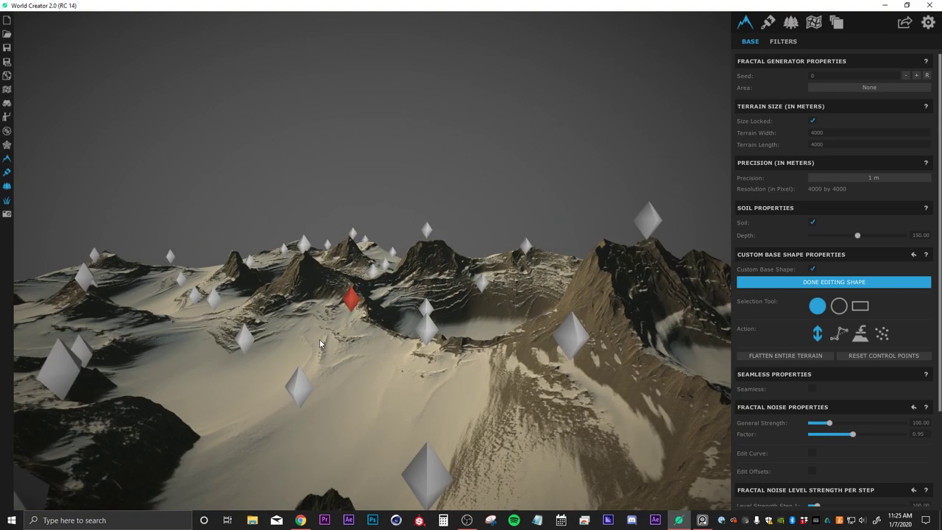
right_drag(330, 348, 311, 307)
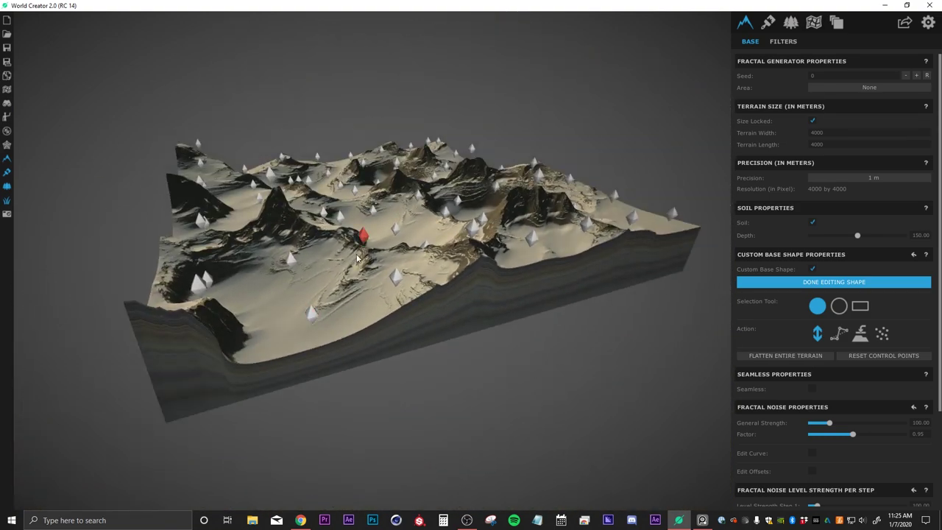
scroll(324, 294, up, 8)
right_drag(360, 283, 328, 294)
scroll(328, 294, up, 1)
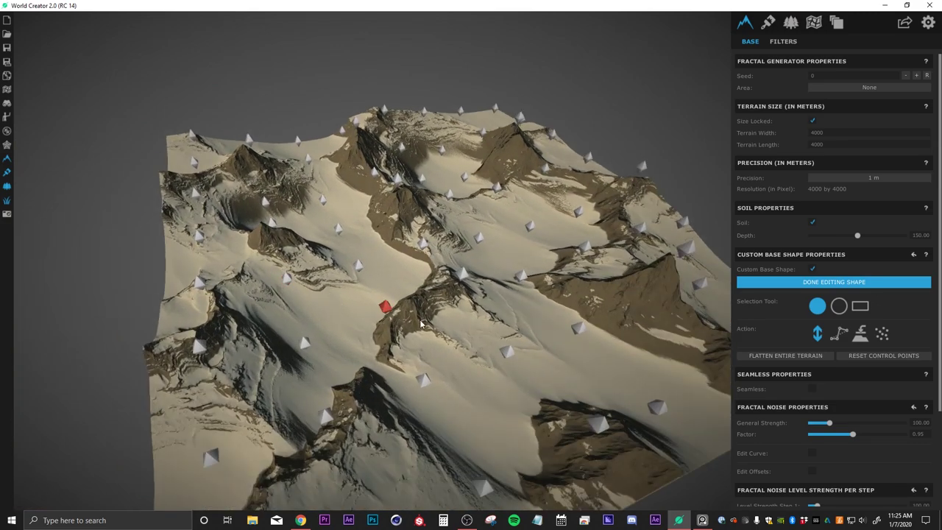
Step: Finish editing the custom base shape
click(825, 285)
right_drag(678, 323, 415, 228)
scroll(385, 240, up, 3)
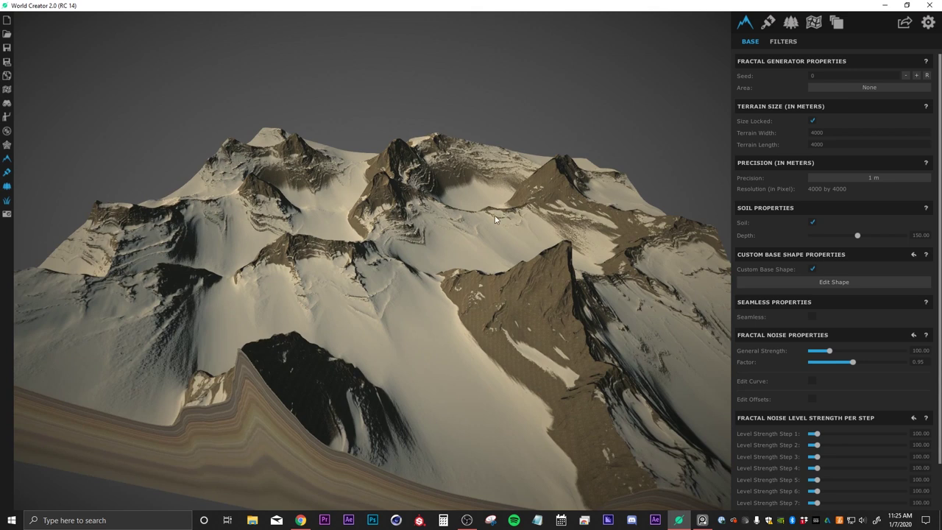
Step: Add a Path filter from the Design category and move it to the end of the layer's filter stack
click(783, 42)
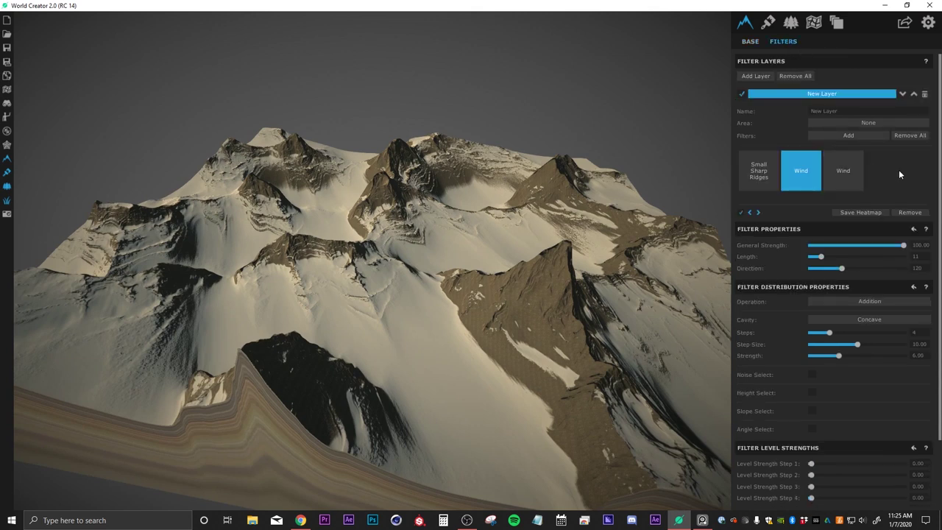
click(835, 138)
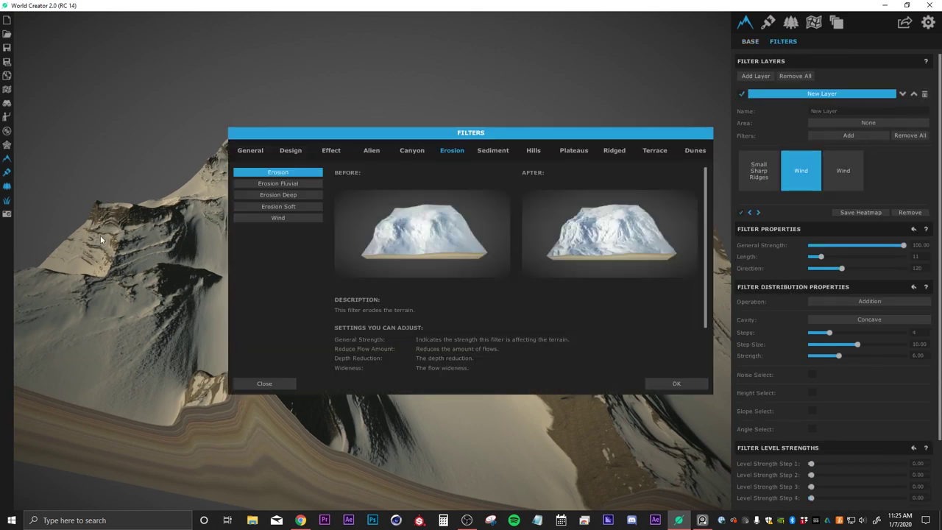
click(289, 150)
click(278, 184)
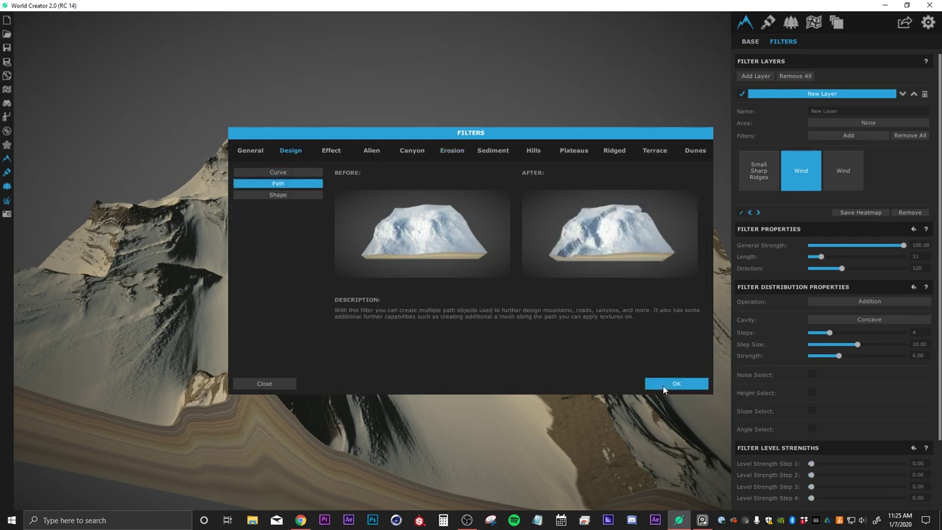
click(673, 383)
drag(161, 255, 328, 279)
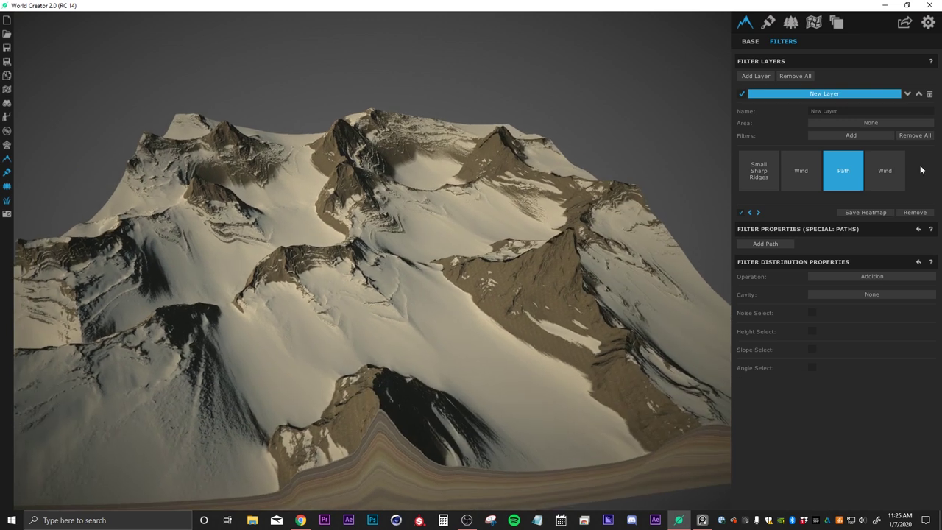
click(758, 213)
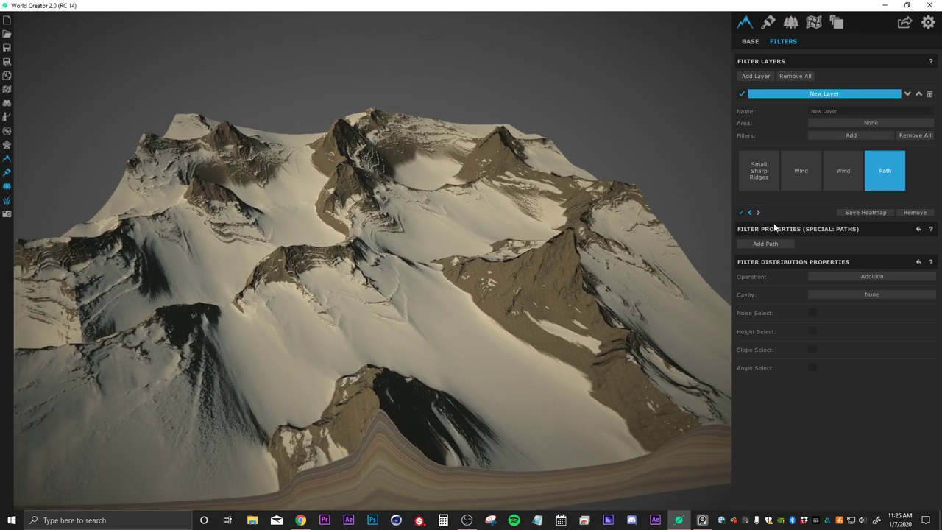
Step: Add a path to the Path filter and place its first seven points from the snowy valley up toward the pointed peak
click(777, 246)
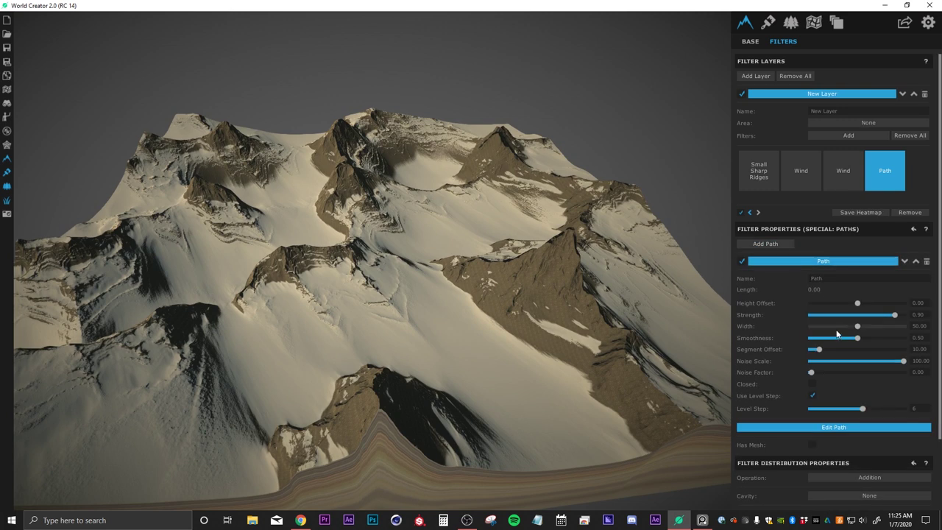
click(823, 429)
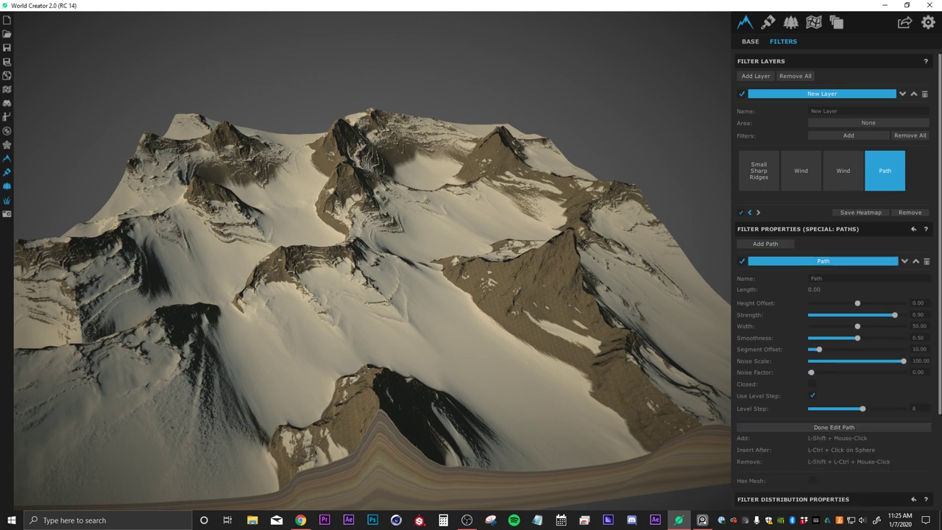
scroll(925, 466, down, 2)
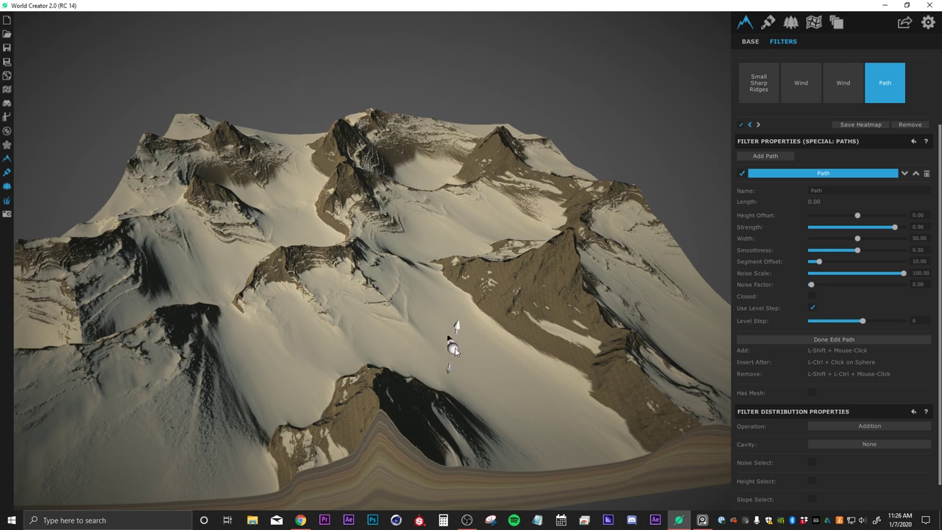
shift+click(439, 304)
shift+click(432, 270)
shift+click(428, 247)
shift+click(450, 231)
shift+click(487, 222)
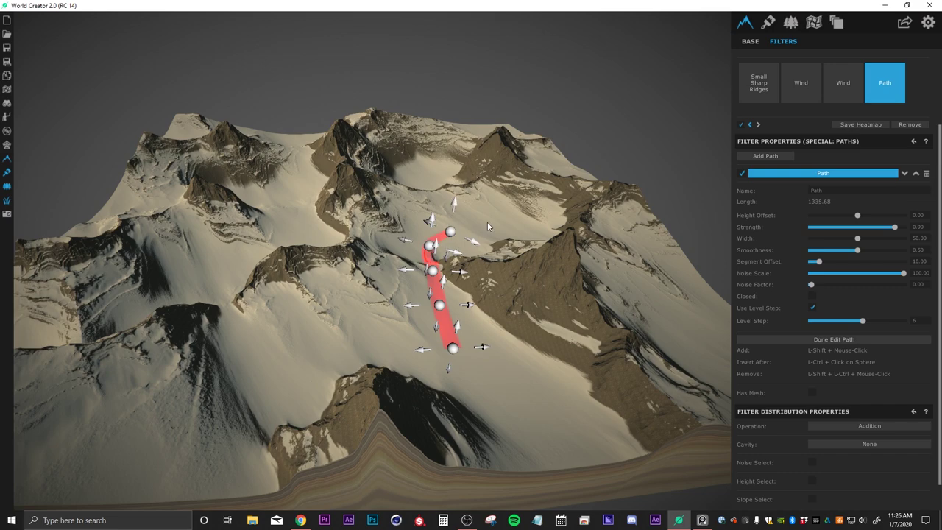
shift+click(512, 204)
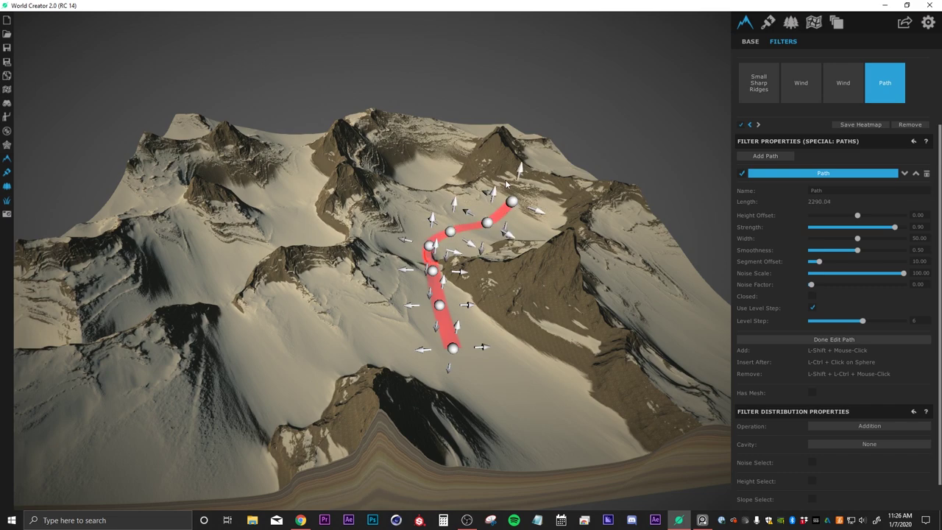
Step: Extend the path with three more points that lead up onto the near flank of the pointed peak
scroll(506, 184, up, 5)
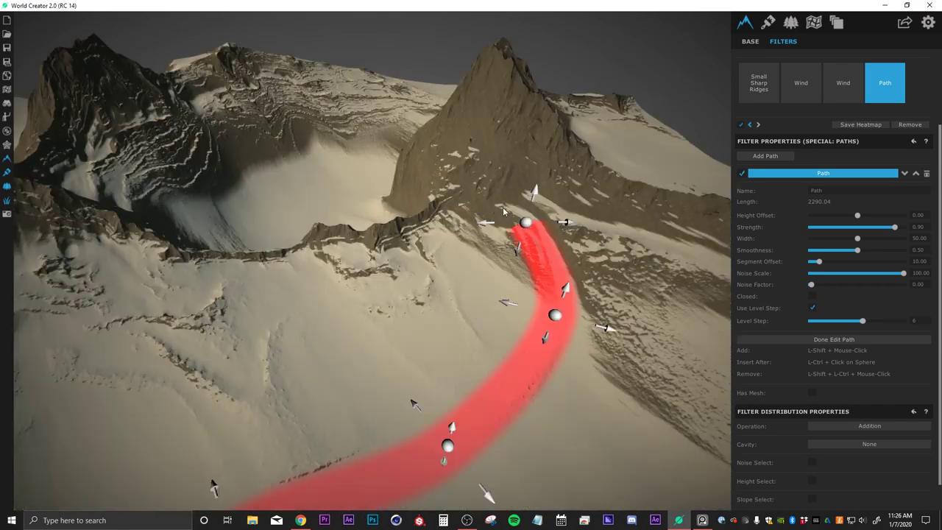
scroll(506, 205, up, 2)
alt+drag(443, 233, 510, 258)
shift+click(399, 135)
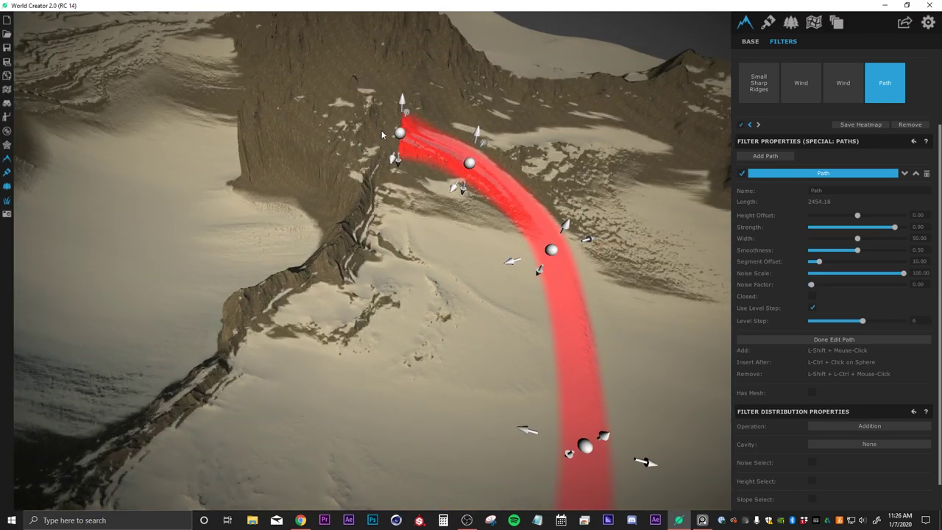
shift+click(328, 122)
alt+drag(328, 124, 422, 270)
shift+click(336, 206)
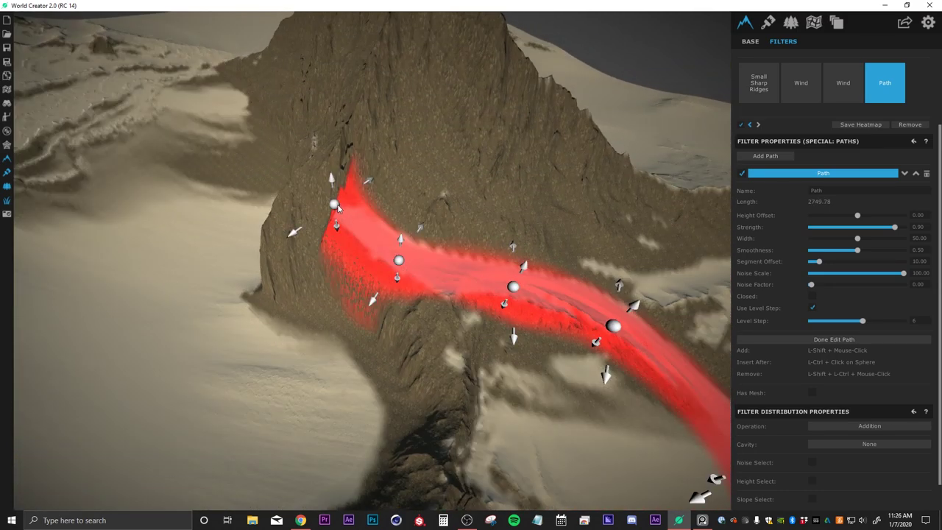
Step: Turn the path back on itself and add five points across the peak's rocky face as a switchback
shift+click(386, 156)
shift+click(455, 171)
shift+click(519, 186)
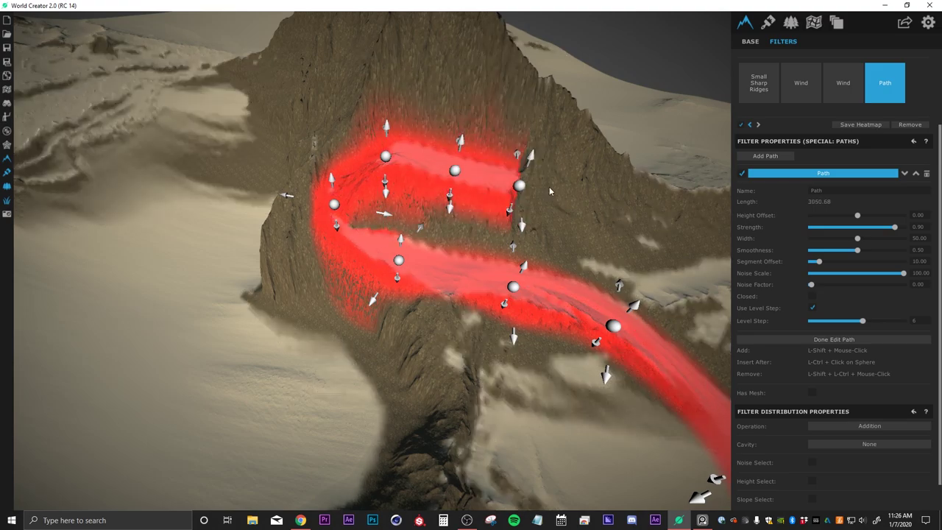
shift+click(578, 183)
shift+click(641, 189)
Step: Continue the path around the shaded side of the mountain with four points along the dark rock
right_drag(677, 231, 414, 311)
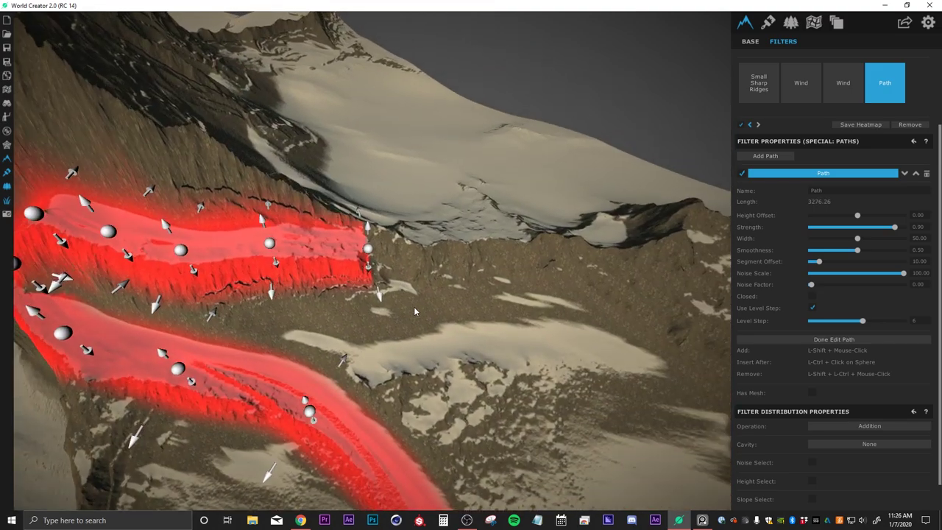
alt+drag(476, 279, 309, 320)
shift+click(467, 175)
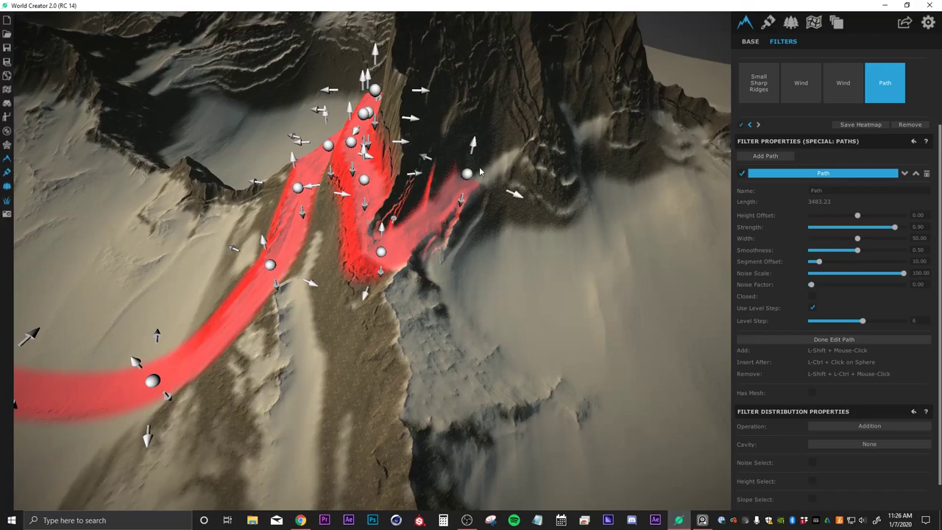
shift+click(453, 116)
shift+click(481, 80)
shift+click(547, 86)
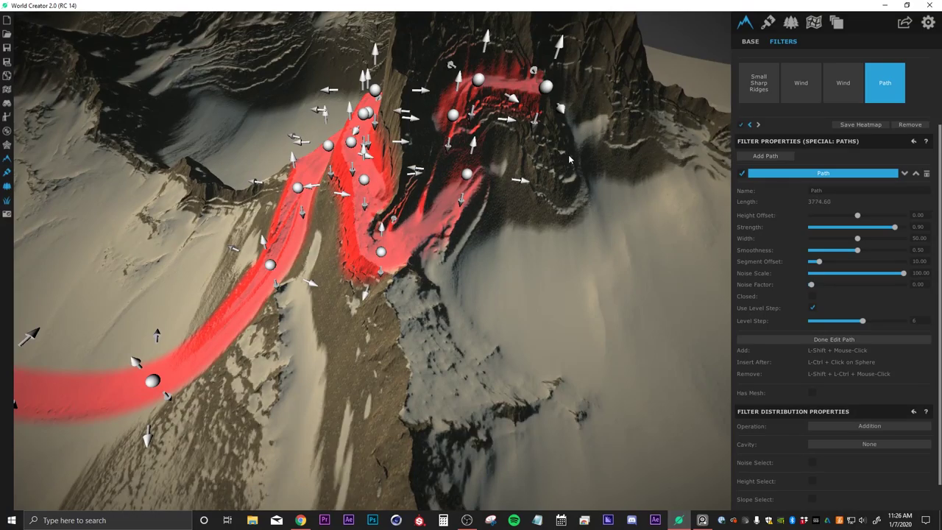
Step: Add six path points that form a second switchback on the far end of the shaded slope
alt+drag(570, 158, 478, 171)
right_drag(570, 170, 673, 162)
shift+click(559, 238)
shift+click(621, 209)
shift+click(607, 166)
shift+click(561, 147)
shift+click(522, 142)
shift+click(460, 135)
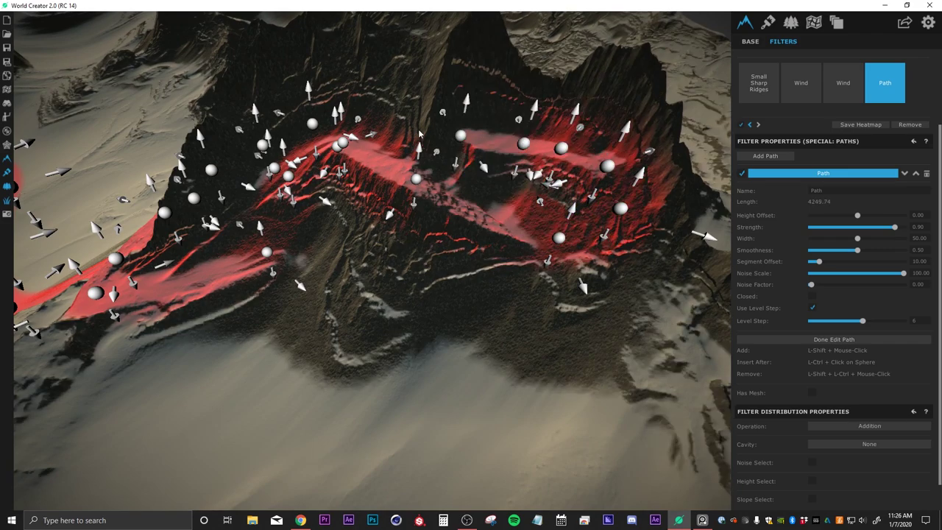
Step: Lead the path back across the upper shaded slope with six more points toward the ridge
shift+click(416, 129)
shift+click(377, 101)
shift+click(341, 90)
shift+click(290, 84)
shift+click(246, 100)
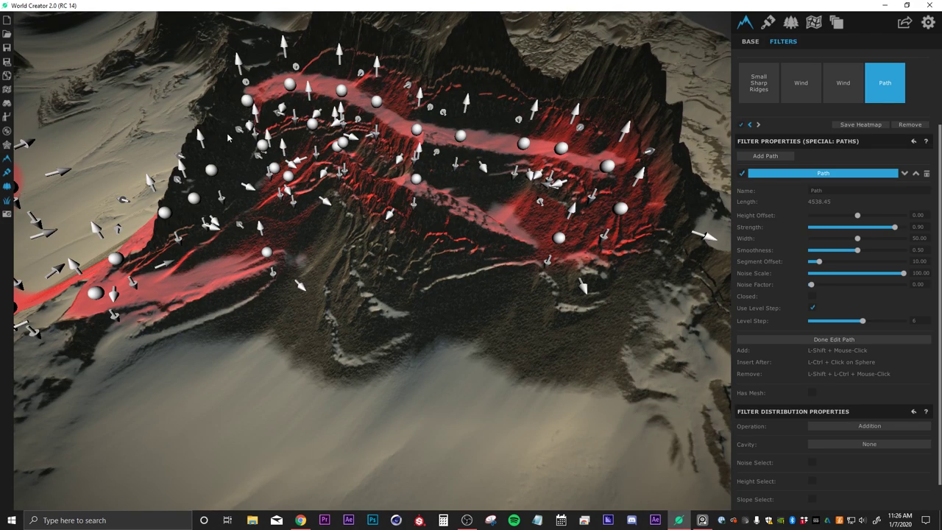
shift+click(220, 142)
scroll(219, 145, down, 5)
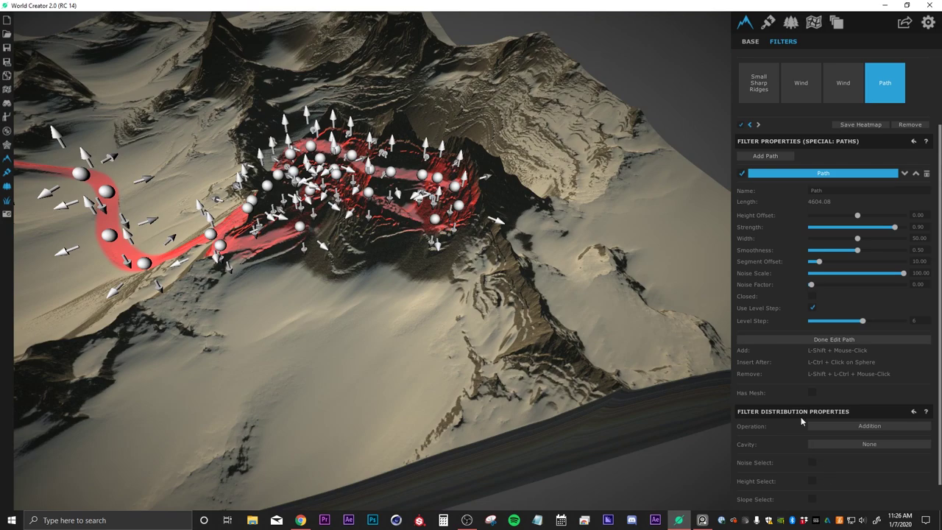
Step: Finish editing the path and disable the Path filter to compare the mountain without the carved road
click(812, 342)
right_drag(348, 307, 346, 244)
right_drag(368, 304, 389, 271)
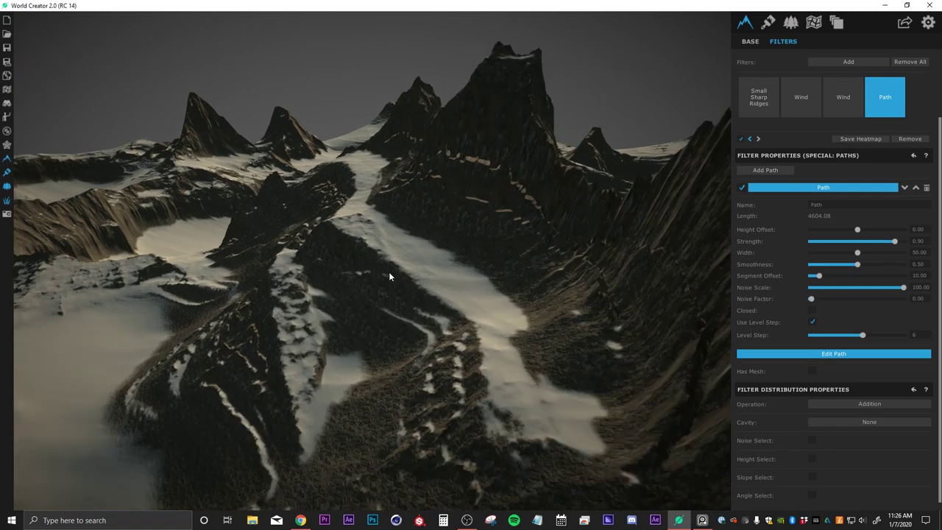
click(740, 140)
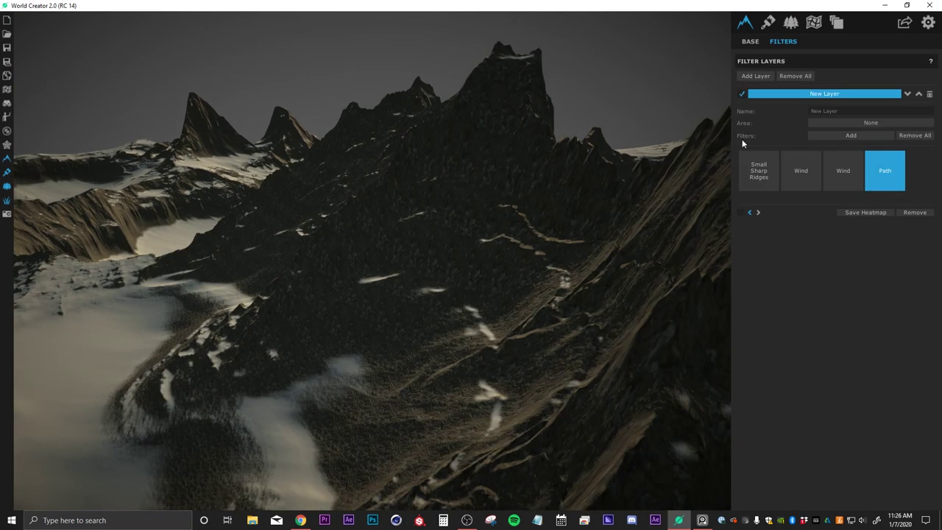
Step: Re-enable the Path filter, place it before the last Wind filter, and add a second path to it
click(740, 212)
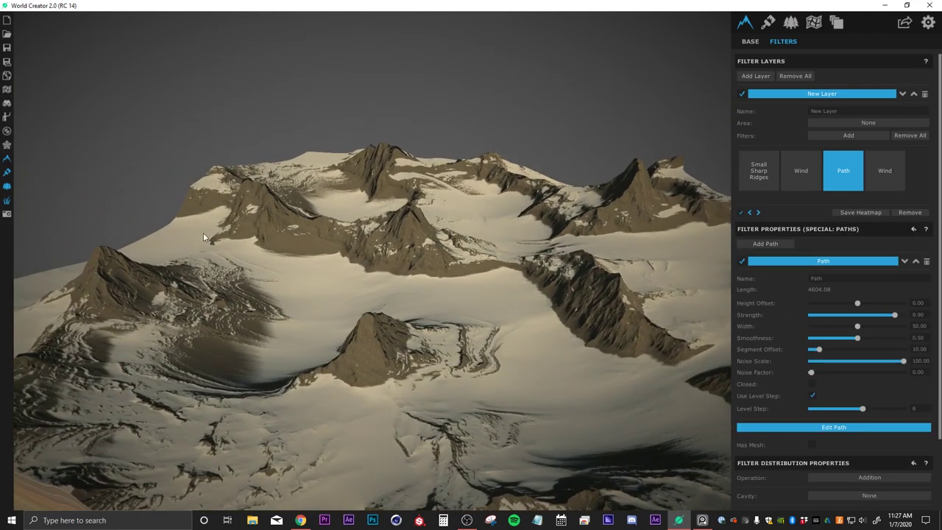
drag(203, 233, 352, 231)
click(765, 244)
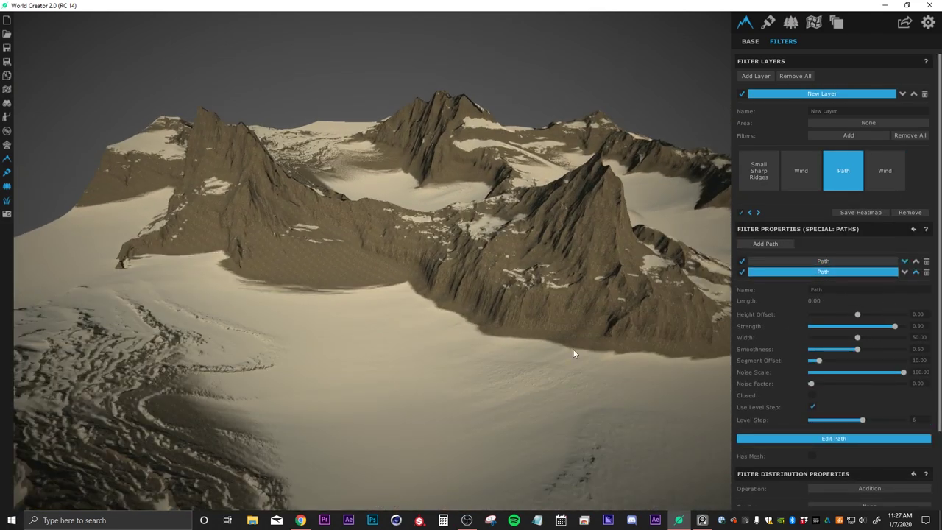
Step: Start the second path with six points along the snow line at the foot of another mountain and around its outer edge
click(839, 438)
mouse_move(274, 259)
mouse_down()
mouse_move(347, 300)
mouse_move(281, 255)
mouse_up()
shift+click(424, 307)
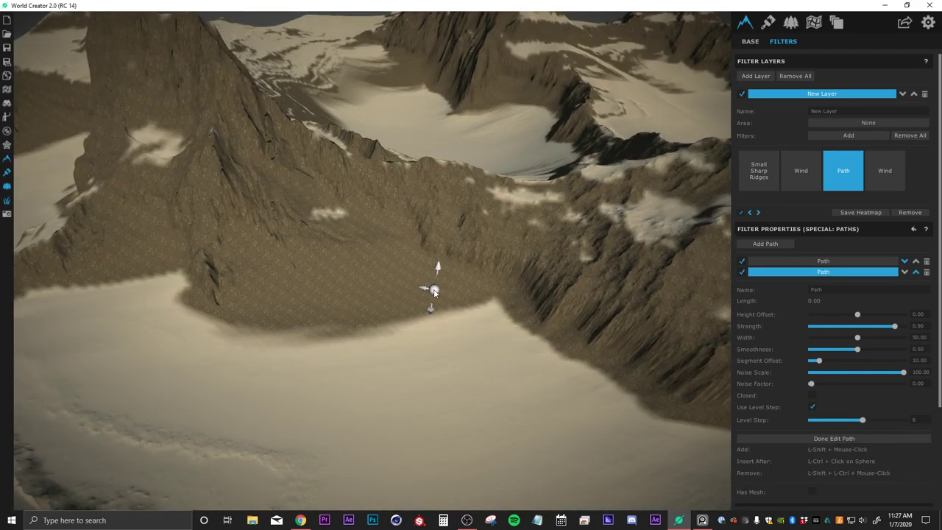
shift+click(326, 300)
shift+click(218, 290)
shift+click(194, 249)
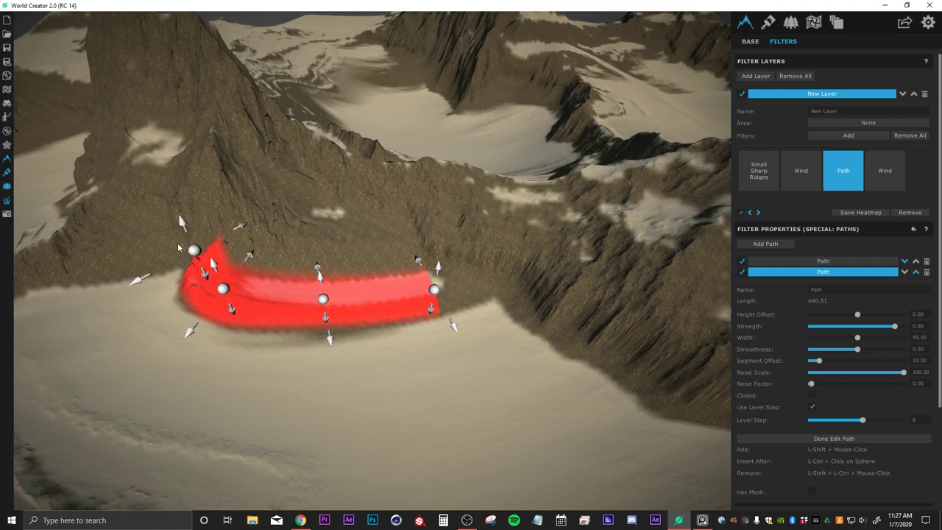
shift+click(107, 243)
shift+click(93, 197)
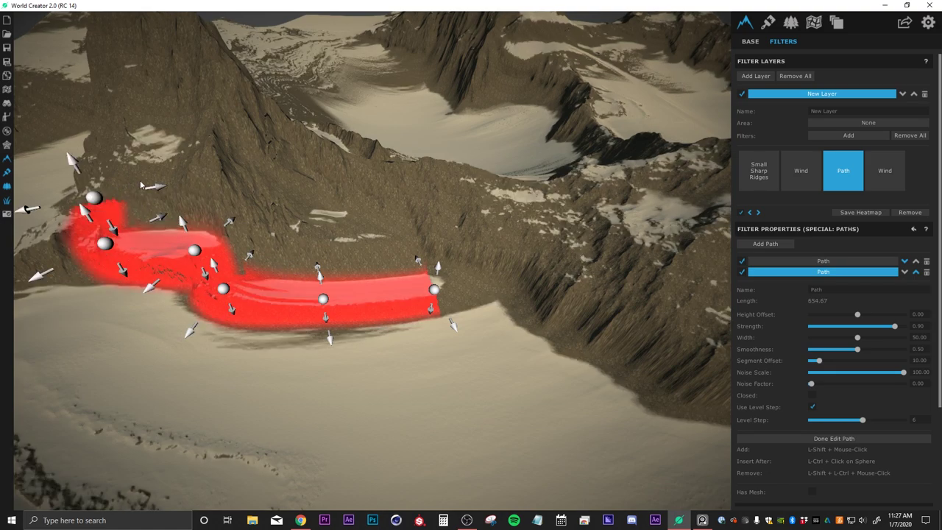
Step: Add eight path points that switch back across the slope and curve around toward the steep peak
shift+click(144, 180)
shift+click(204, 197)
shift+click(271, 227)
shift+click(320, 247)
shift+click(379, 243)
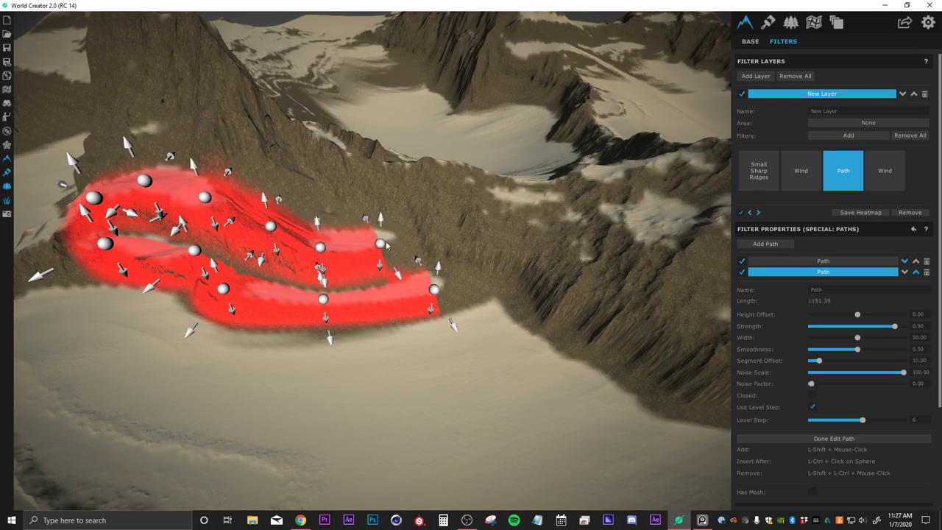
shift+click(402, 217)
shift+click(353, 185)
shift+click(300, 182)
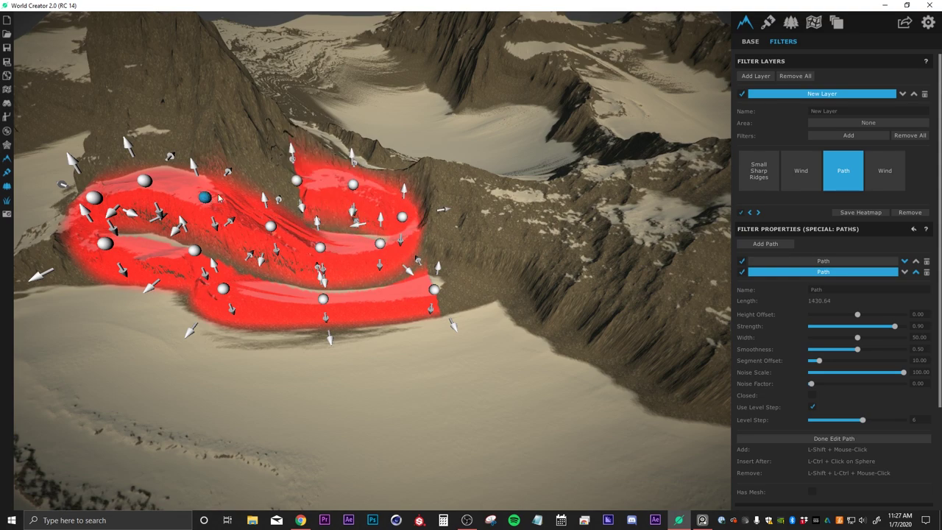
Step: Continue the path with eight points across the upper slope, around the peak's outer flank and back toward the ridge
right_drag(323, 214, 476, 272)
shift+click(429, 214)
shift+click(331, 196)
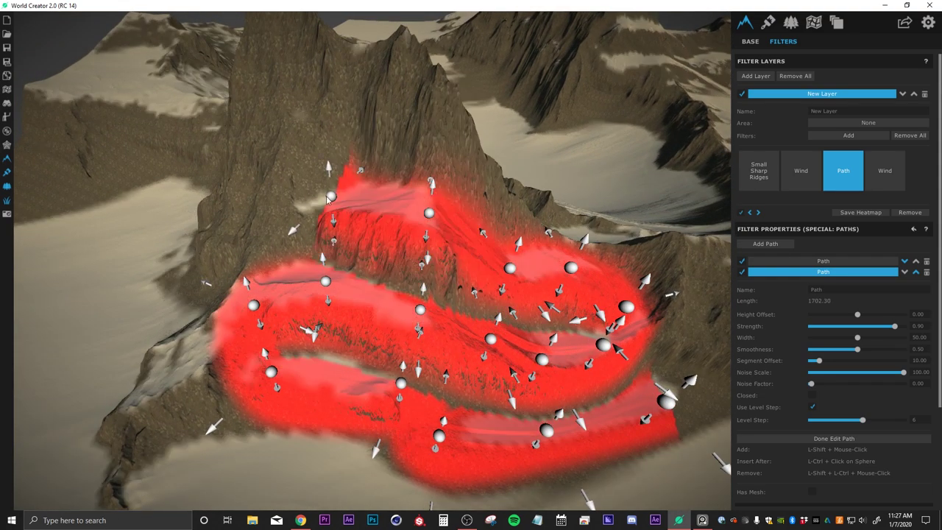
shift+click(251, 190)
shift+click(248, 131)
shift+click(284, 97)
shift+click(375, 100)
shift+click(443, 124)
shift+click(476, 149)
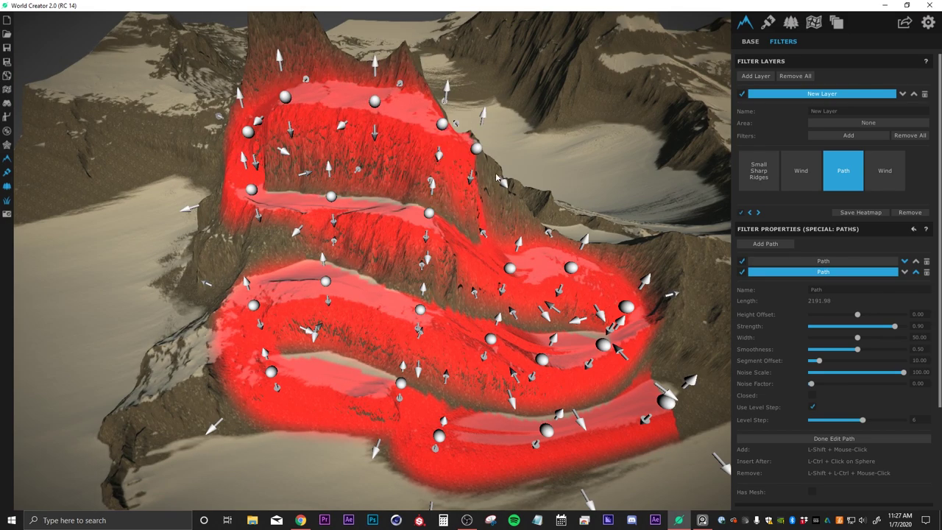
Step: Finish editing the second path and look over the whole terrain with its carved switchbacks
click(834, 438)
scroll(260, 252, down, 10)
scroll(332, 301, up, 5)
right_drag(332, 301, 466, 368)
scroll(563, 337, down, 5)
scroll(471, 365, down, 5)
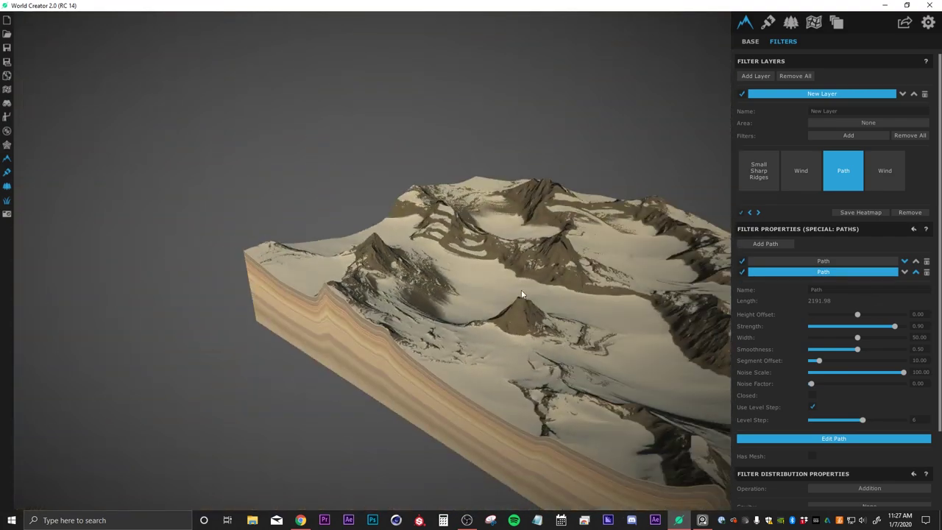
right_drag(510, 300, 390, 281)
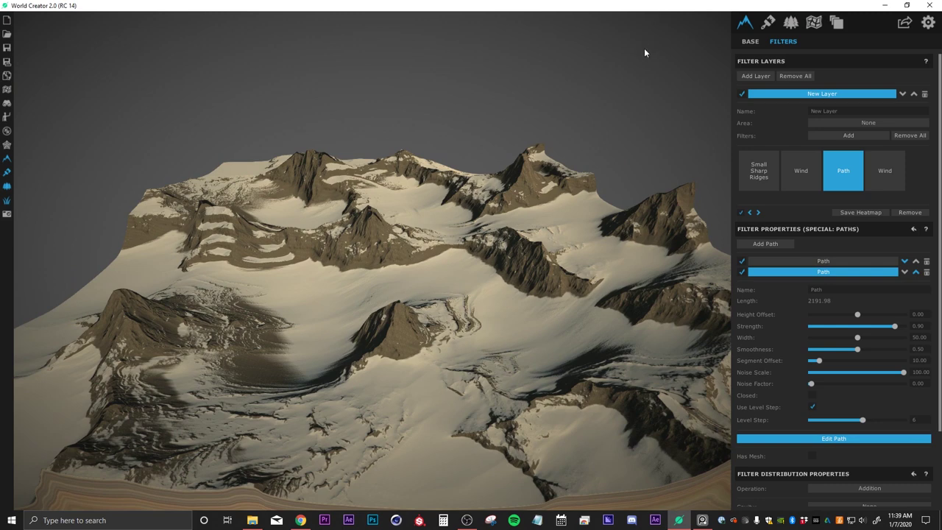
Step: Review the map type and file format options for surface export, and check the base terrain's size and precision
click(904, 24)
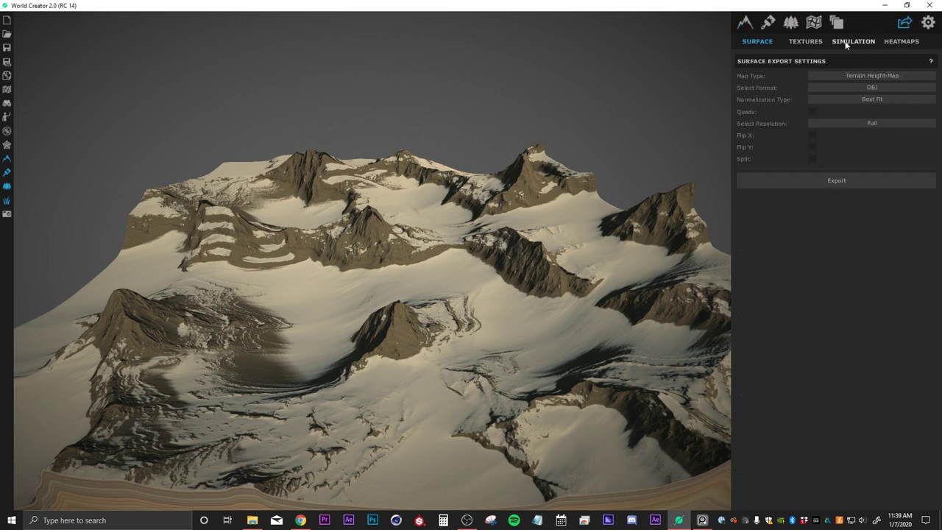
click(846, 76)
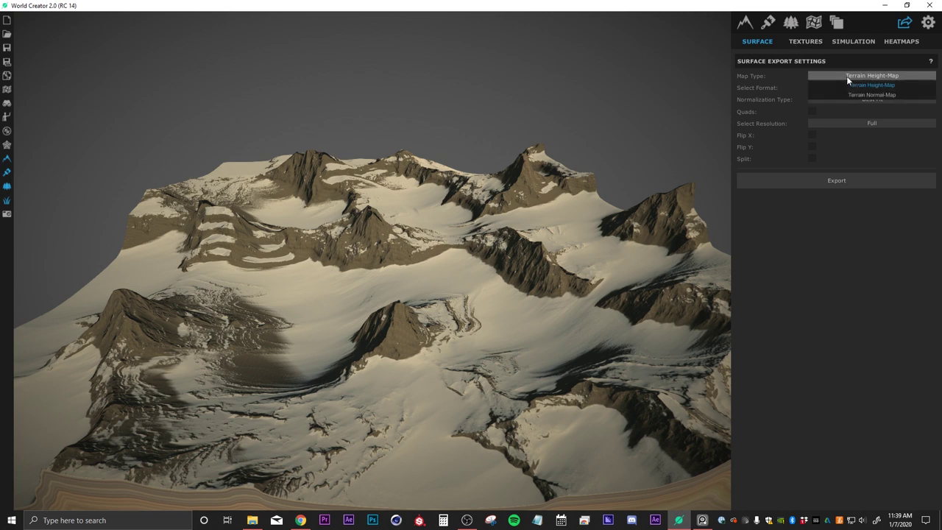
click(868, 87)
click(820, 88)
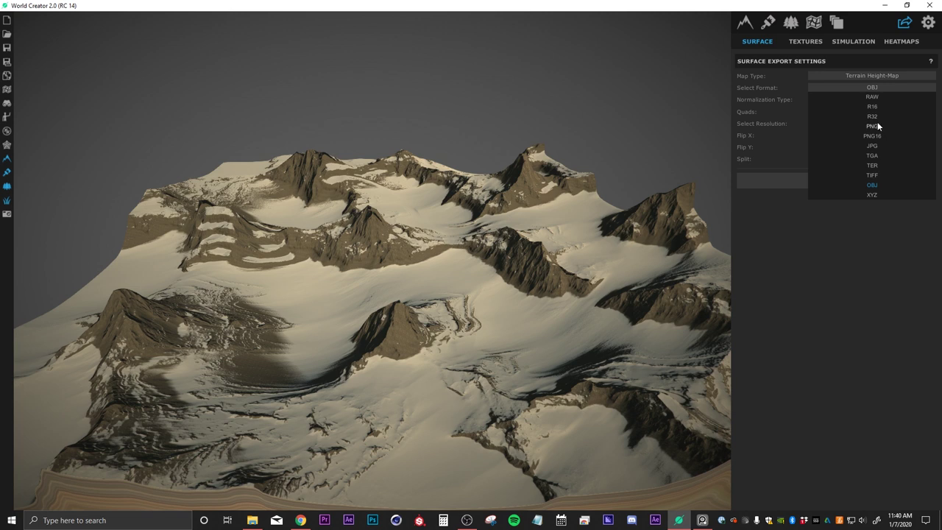
click(871, 229)
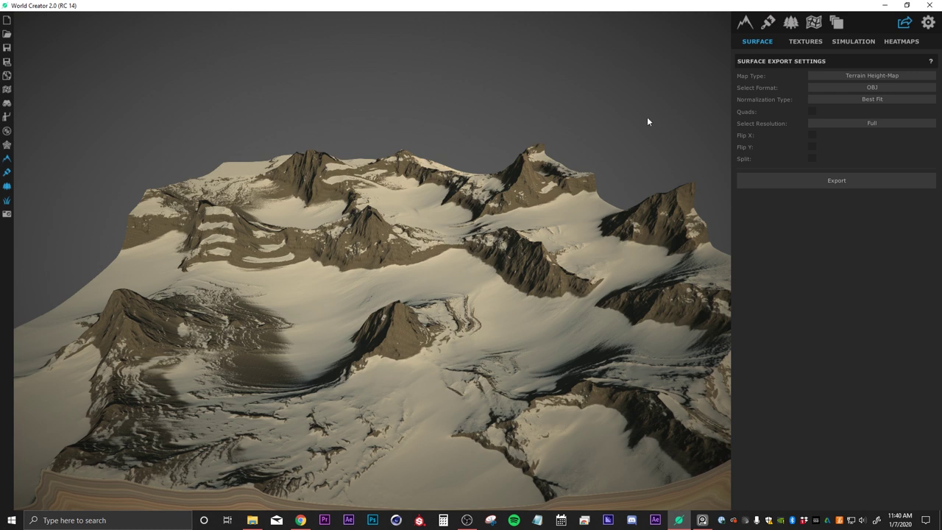
click(745, 22)
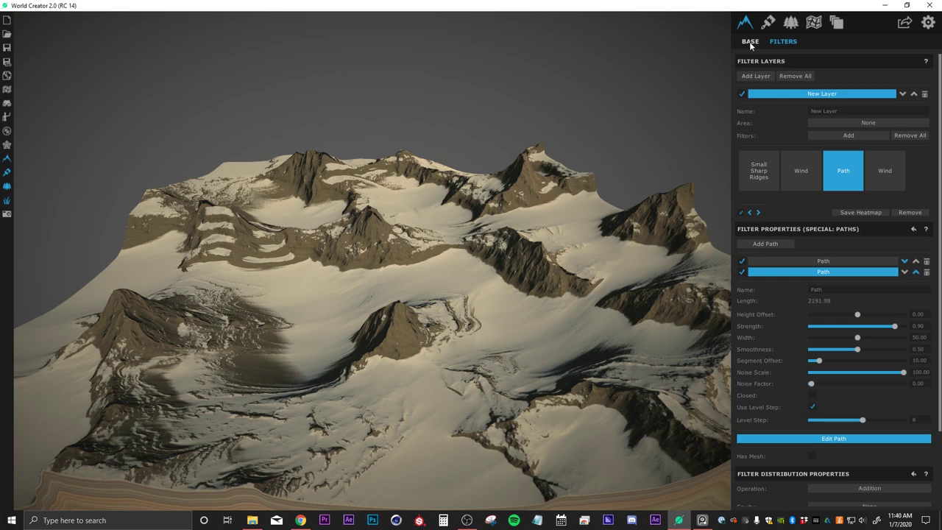
click(750, 42)
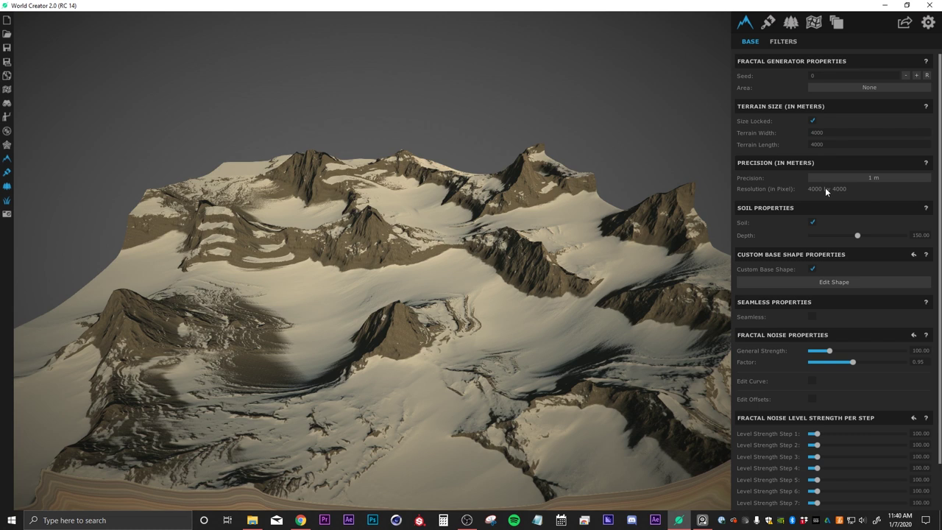
Step: Set the OBJ surface export to quads at Half resolution and open the texture export settings
click(905, 23)
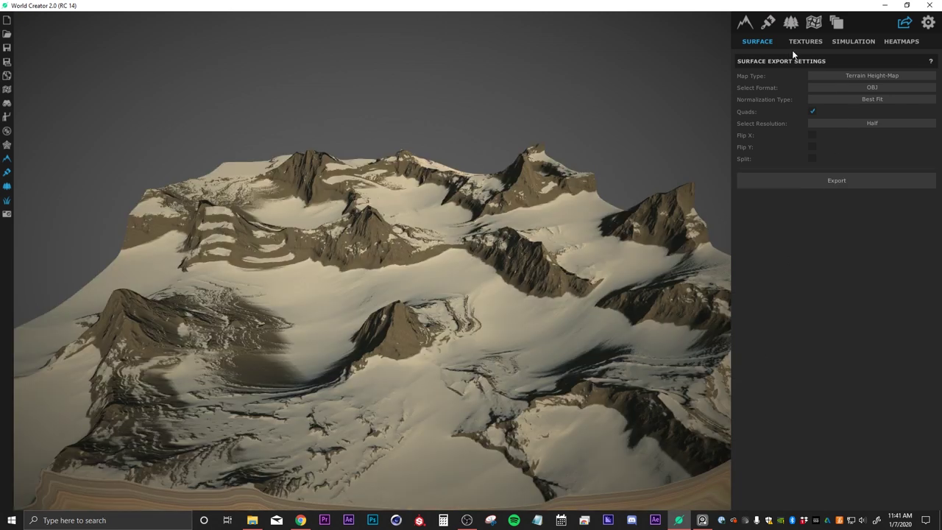
click(812, 43)
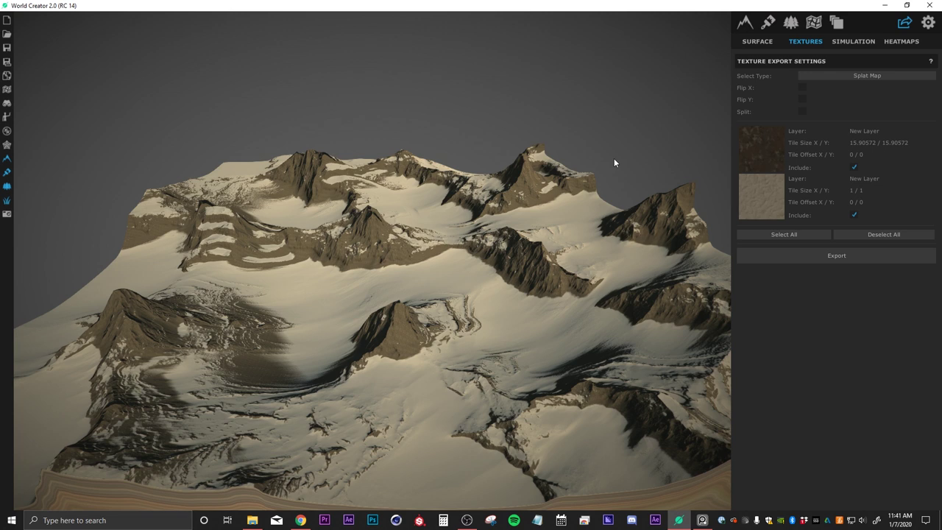
Step: Set the base terrain's precision to 1/4 m for finer ground detail
click(745, 24)
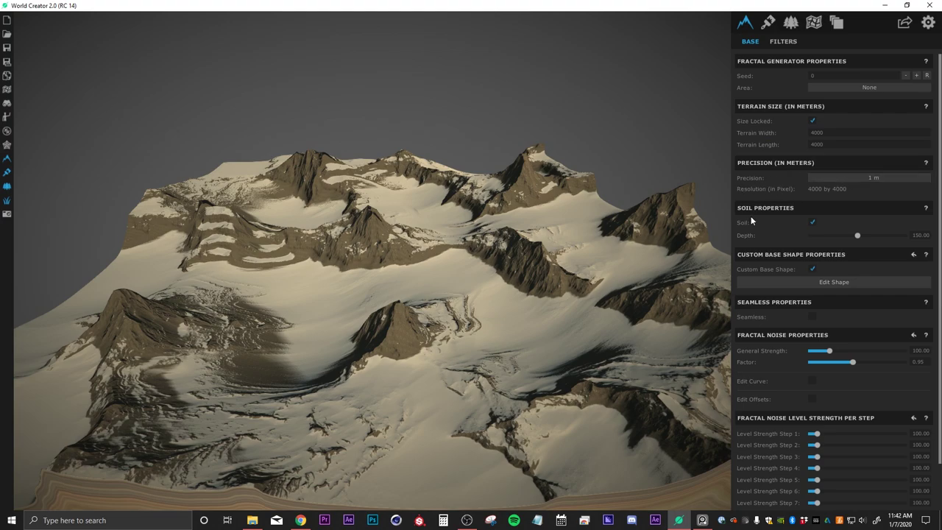
scroll(466, 329, up, 10)
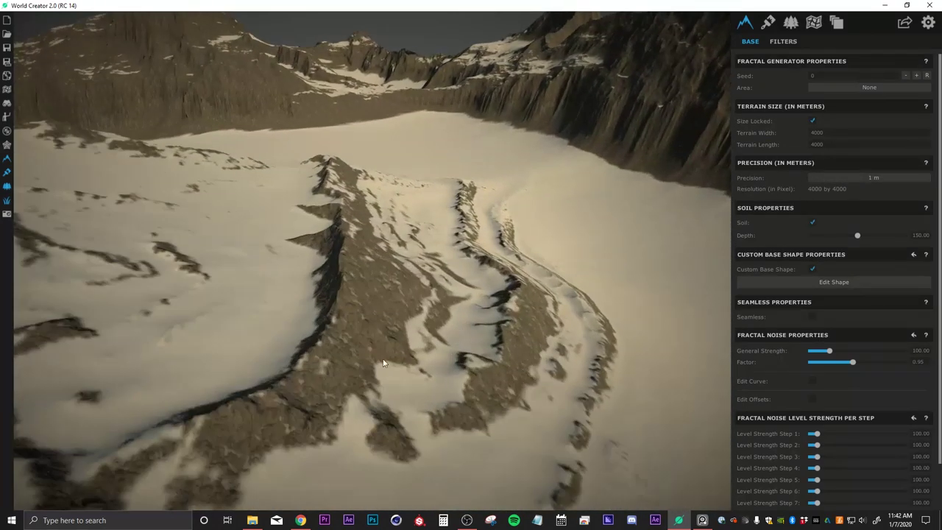
drag(383, 360, 324, 283)
scroll(466, 353, up, 4)
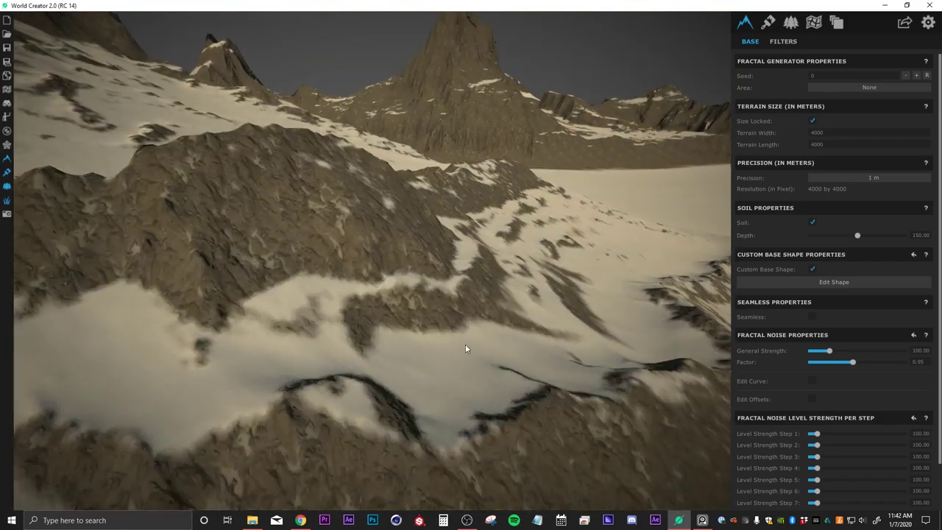
drag(467, 353, 442, 290)
scroll(442, 293, up, 5)
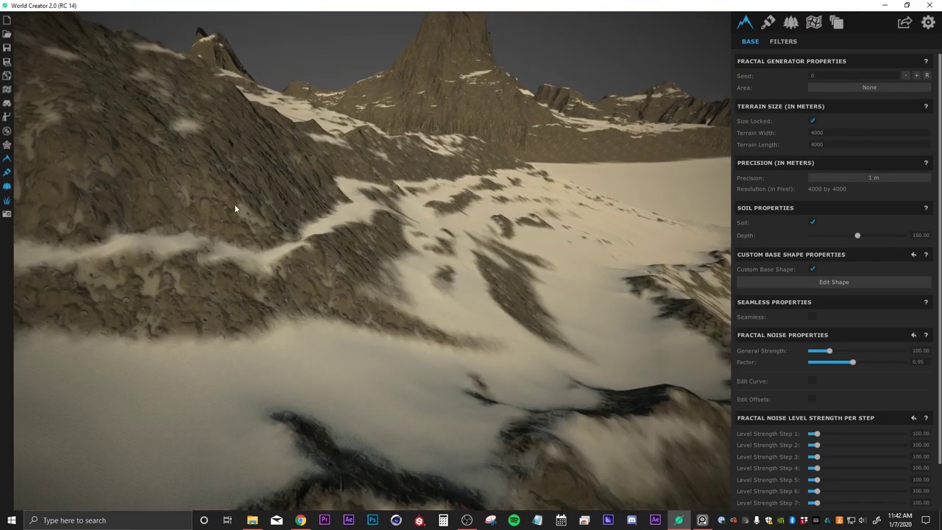
scroll(244, 216, up, 10)
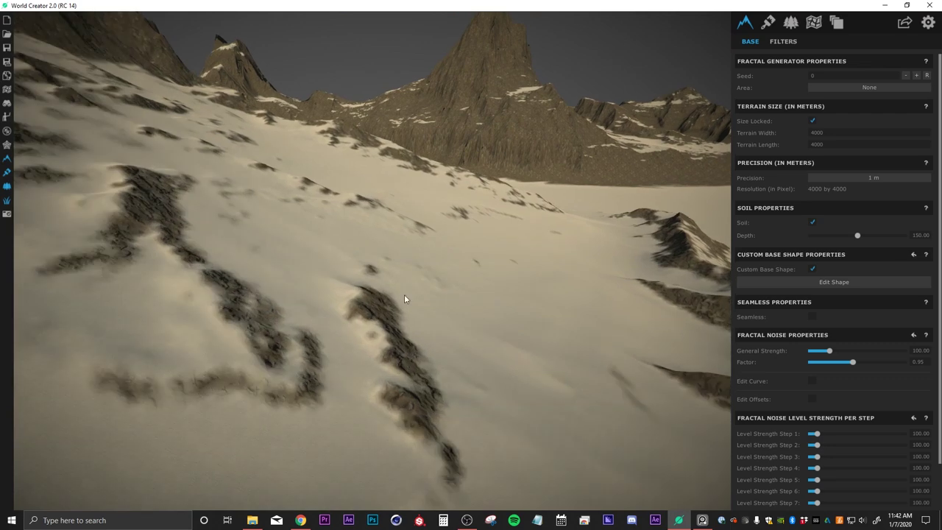
scroll(450, 317, down, 3)
middle_drag(312, 258, 445, 290)
scroll(332, 282, up, 2)
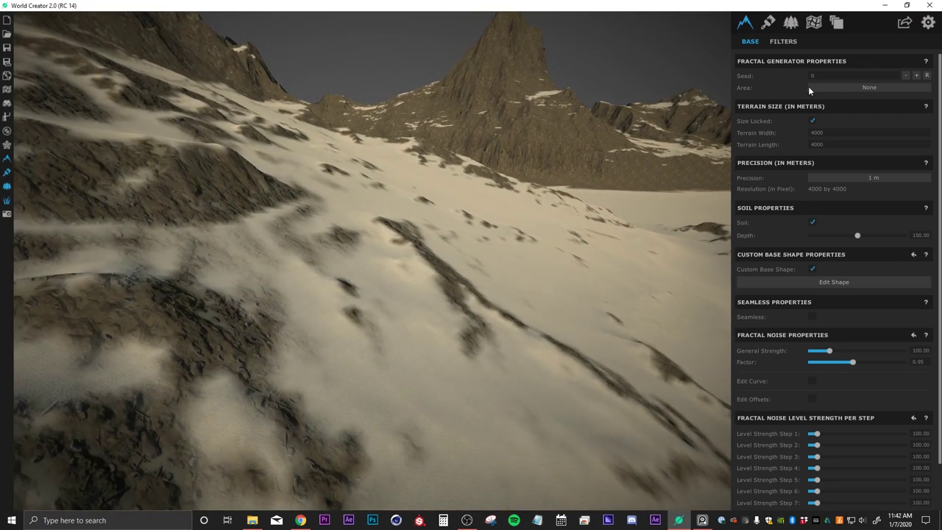
click(821, 178)
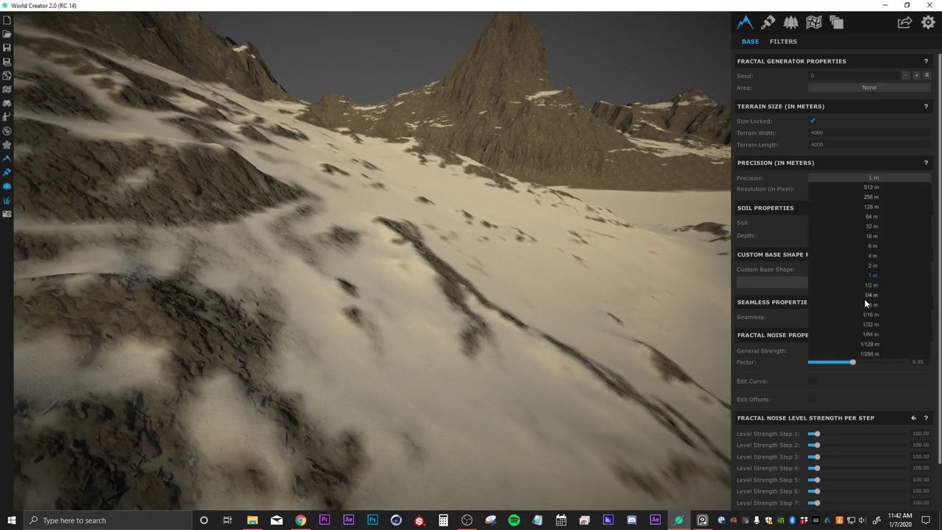
click(783, 295)
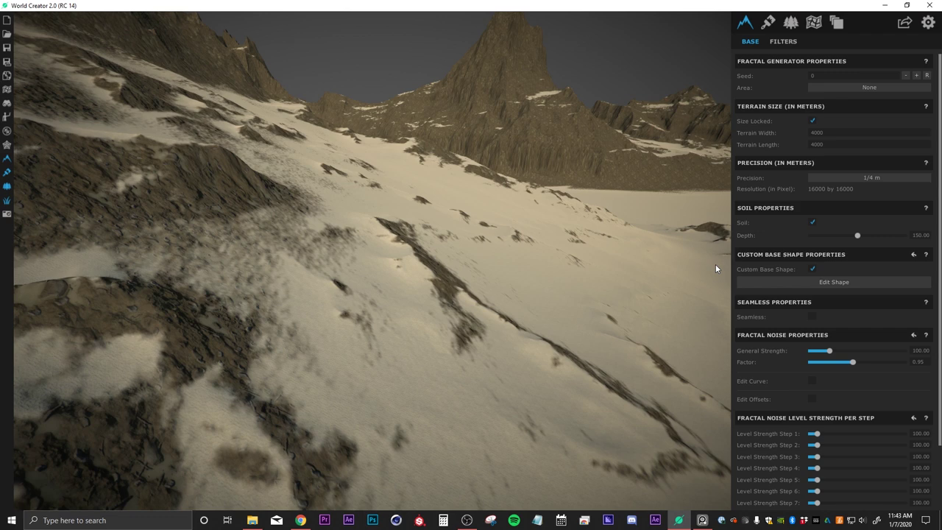
Step: Export the splat map with both texture layers included, overwriting splatmap.tga in the World Creator folder
click(905, 24)
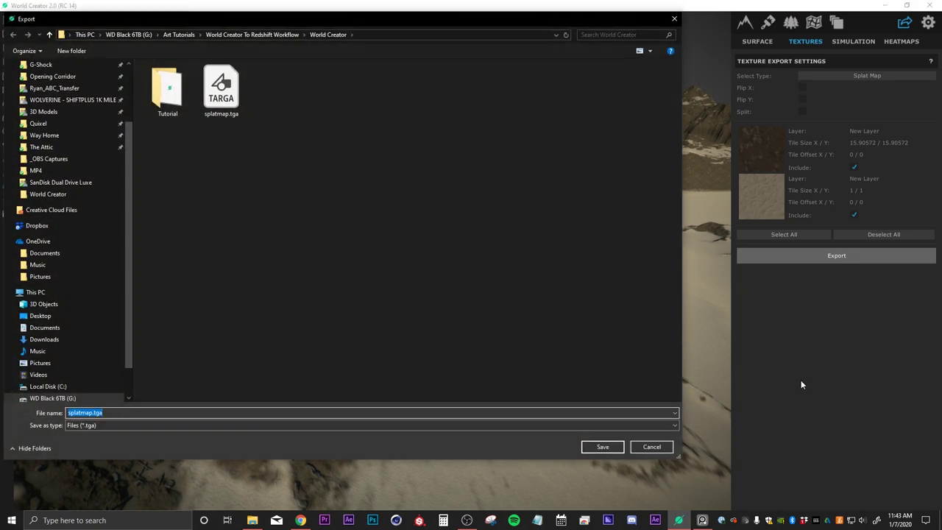
click(220, 90)
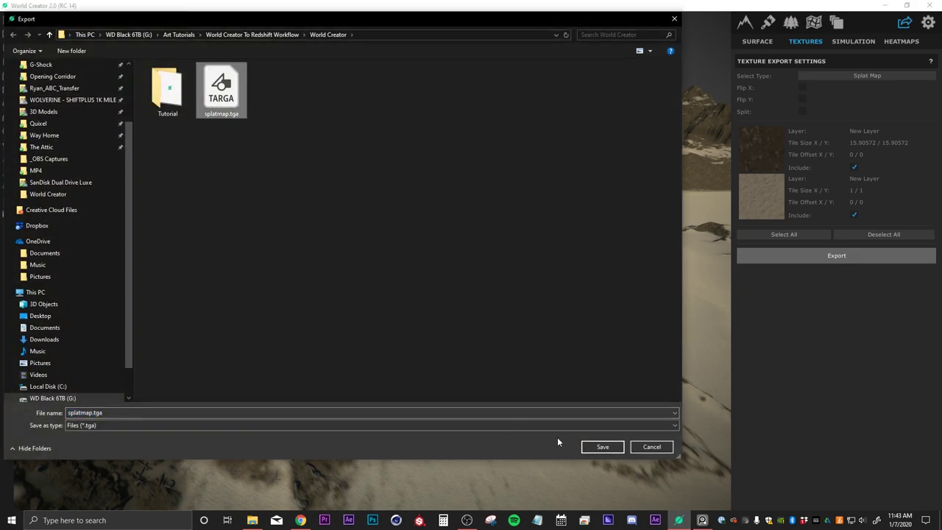
click(602, 446)
click(500, 262)
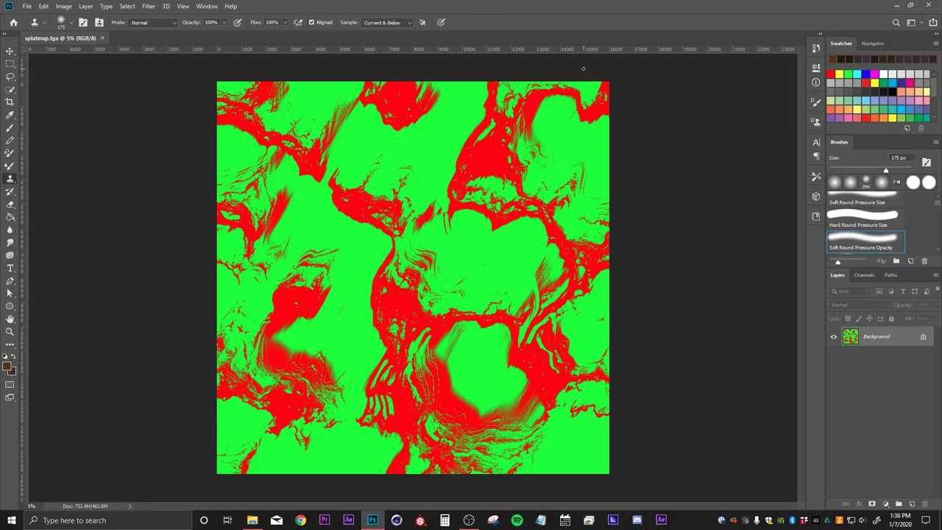
Step: Switch to Photoshop and examine the exported splatmap.tga up close, checking the detail of its red and green areas
alt+scroll(519, 193, up, 4)
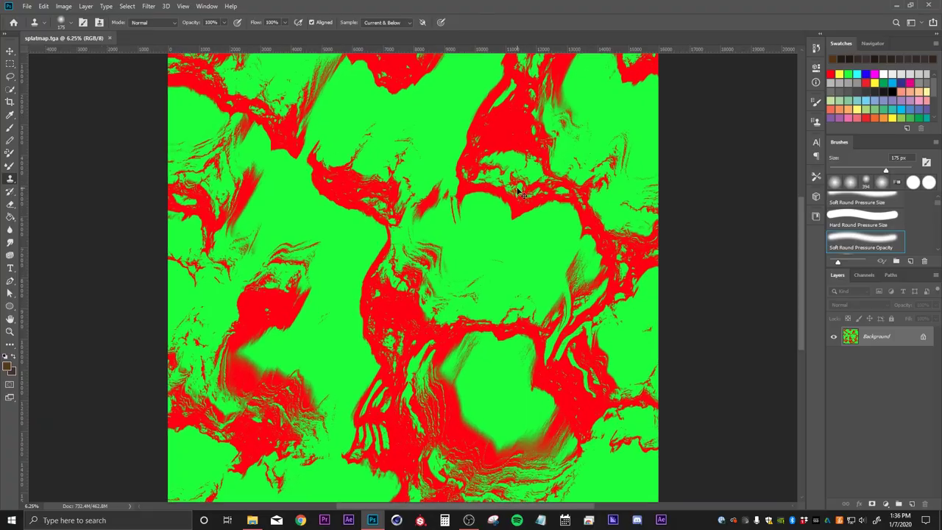
alt+scroll(519, 192, up, 5)
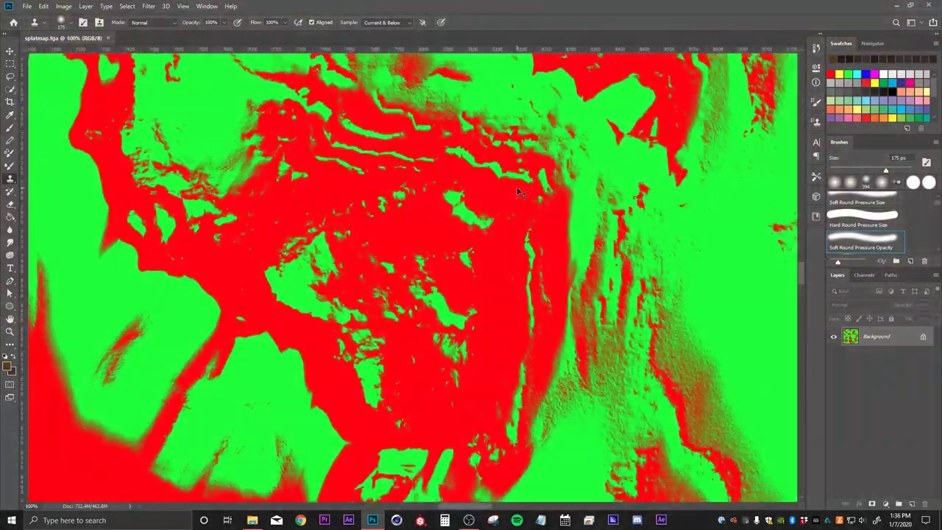
key(space)
mouse_move(515, 280)
mouse_down()
mouse_move(536, 301)
mouse_move(526, 234)
mouse_move(368, 353)
mouse_up()
drag(613, 146, 452, 256)
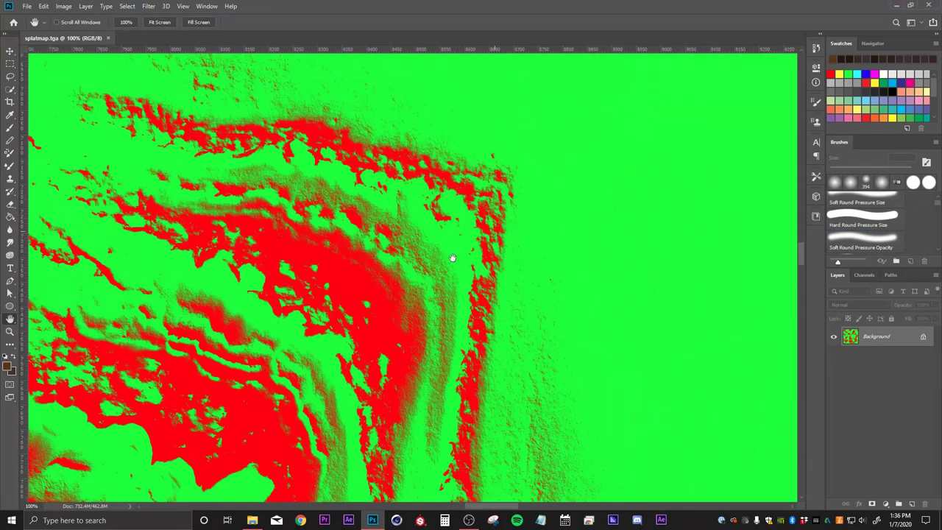
drag(394, 275, 532, 130)
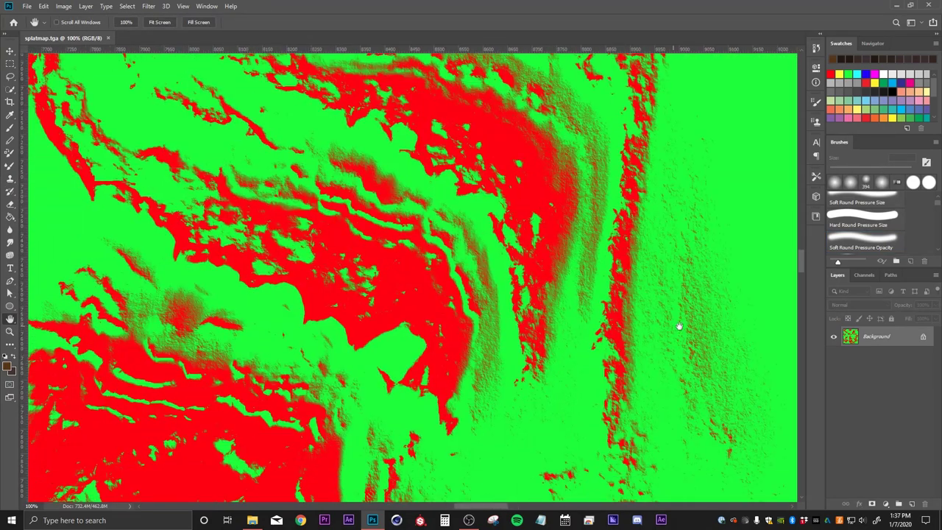
drag(678, 325, 442, 239)
alt+scroll(455, 281, down, 2)
alt+scroll(455, 281, down, 2)
drag(483, 391, 641, 219)
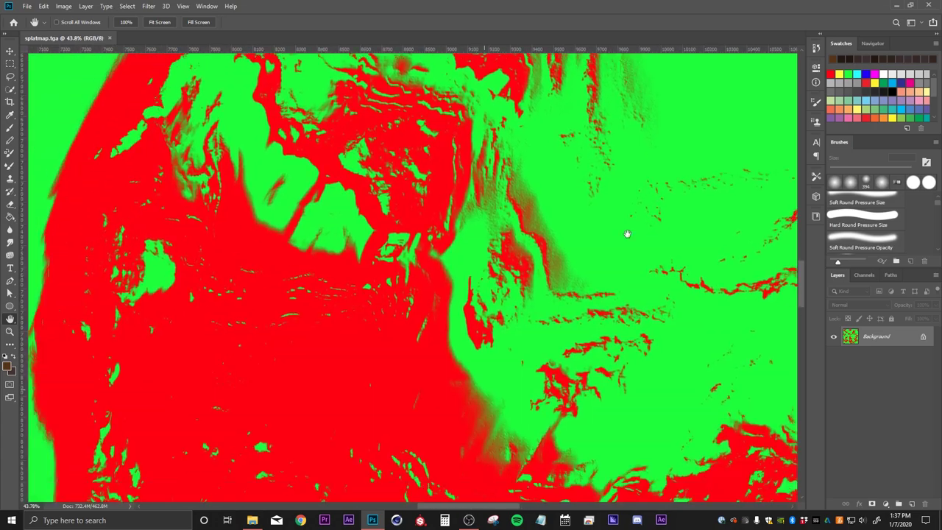
Step: Examine the splat map's red and green areas at several scales, including the whole image
alt+scroll(572, 276, down, 5)
alt+scroll(546, 336, down, 1)
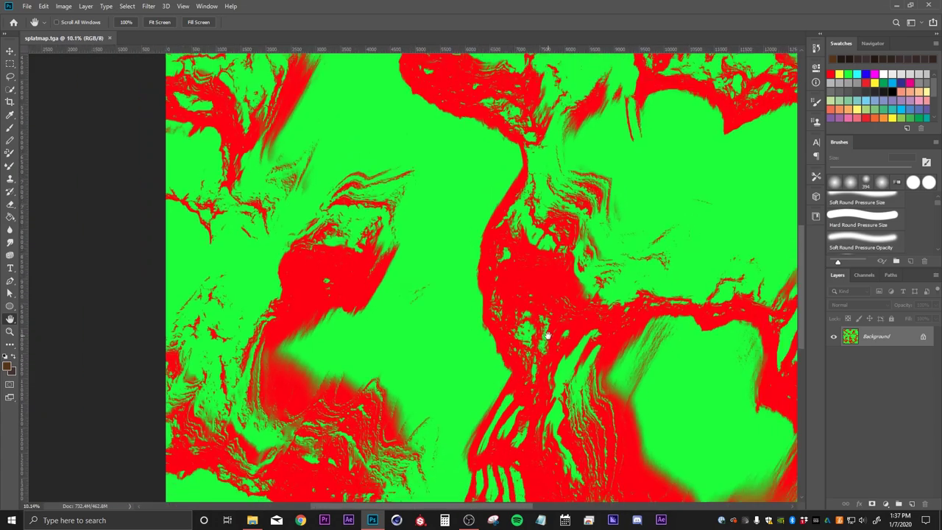
alt+scroll(478, 335, up, 3)
drag(503, 337, 521, 293)
alt+scroll(508, 288, down, 5)
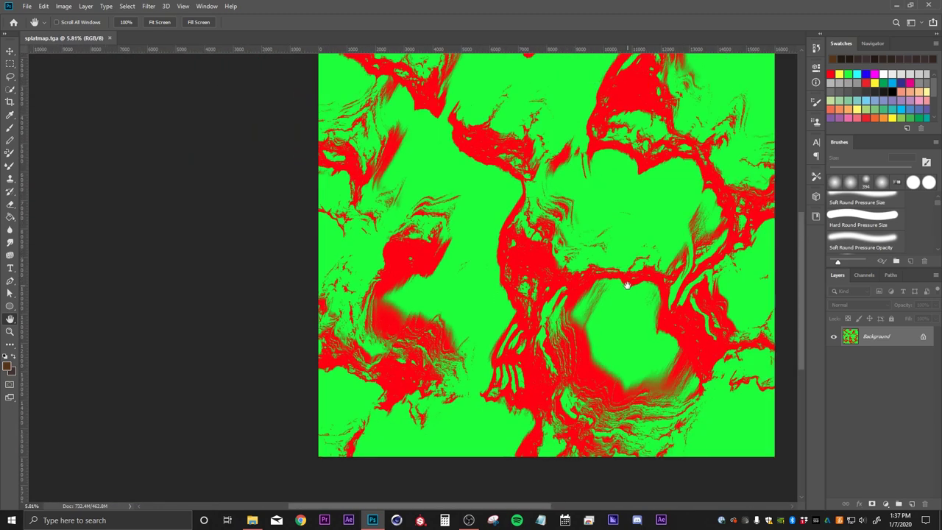
drag(627, 286, 506, 332)
alt+scroll(508, 333, down, 1)
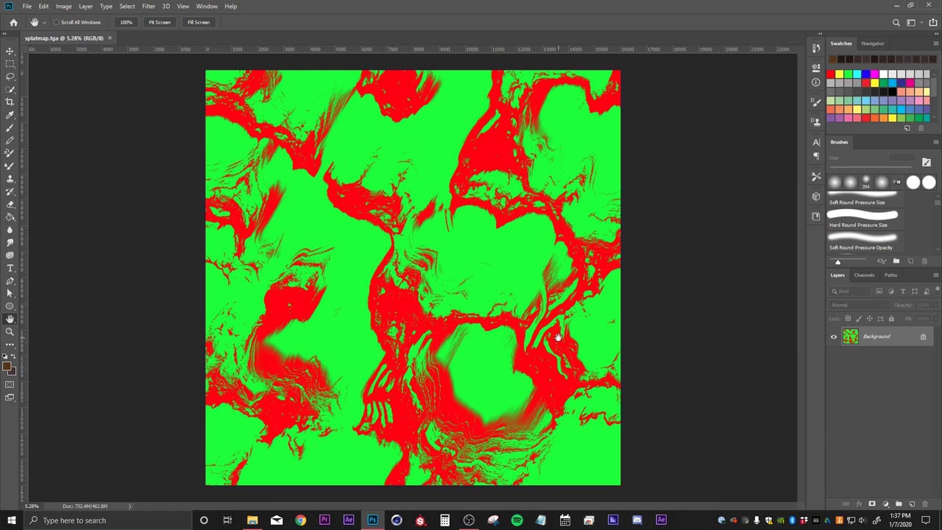
Step: Add an empty layer, duplicate the splat map's background layer, and delete the original locked background
key(ctrl+shift+alt+n)
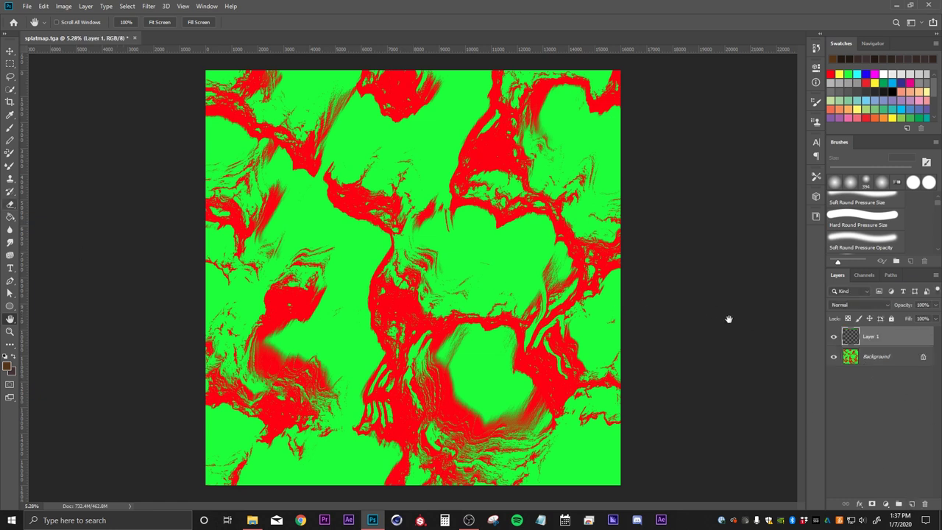
click(867, 359)
key(ctrl+j)
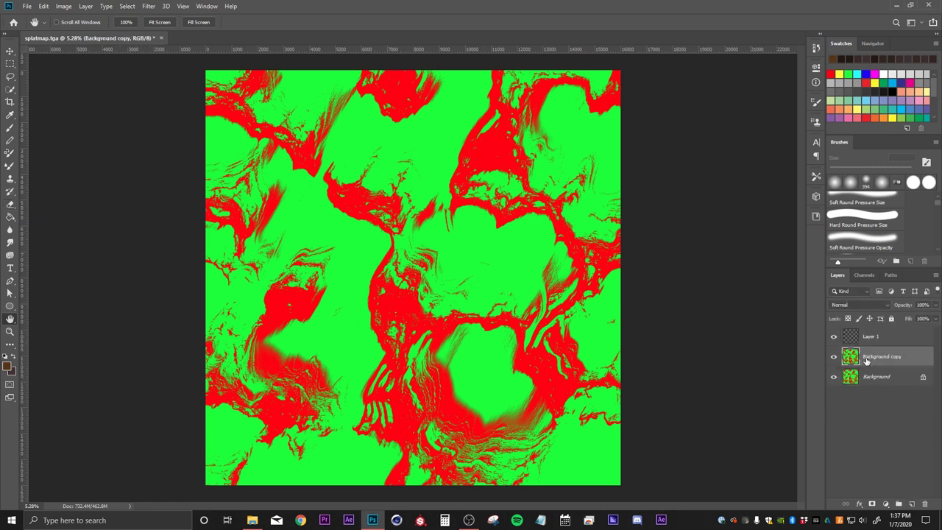
click(902, 378)
key(Delete)
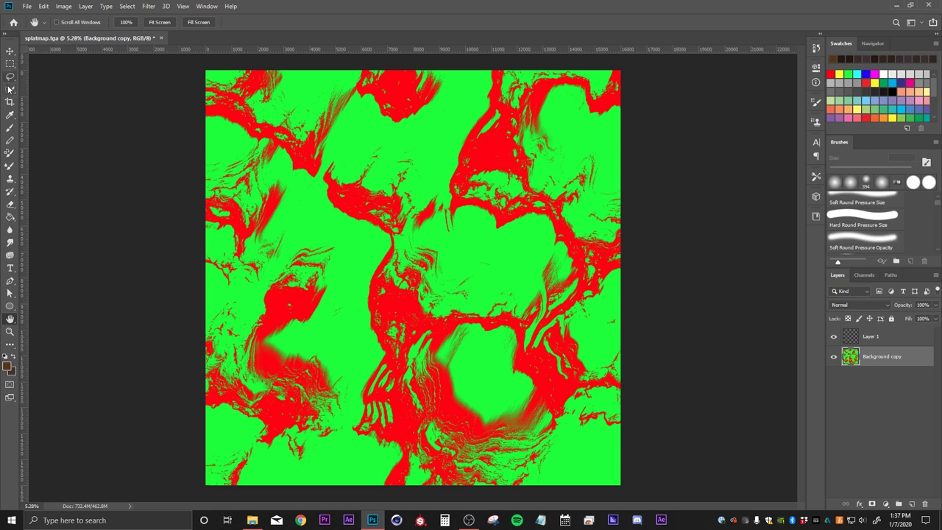
Step: Select the green areas by Color Range at fuzziness 200 and turn the selection into a mask on the duplicated layer
key(w)
click(127, 6)
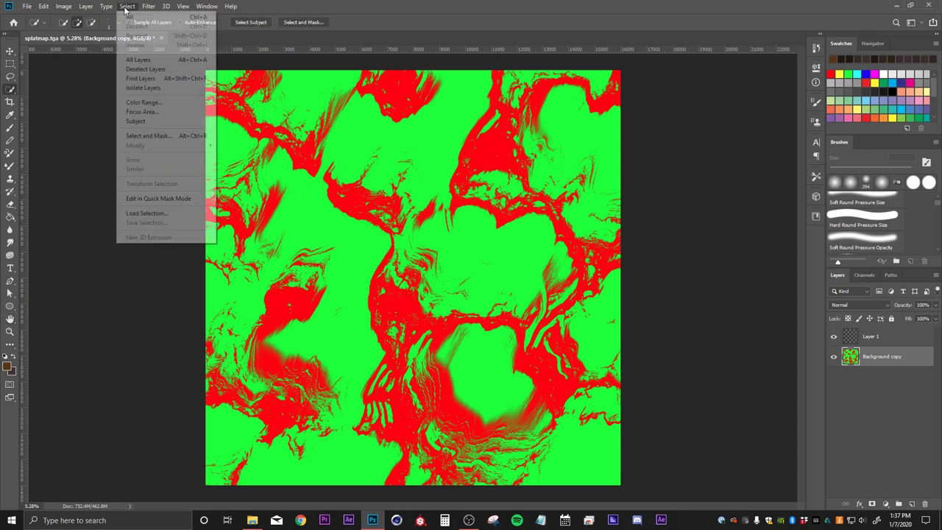
click(141, 103)
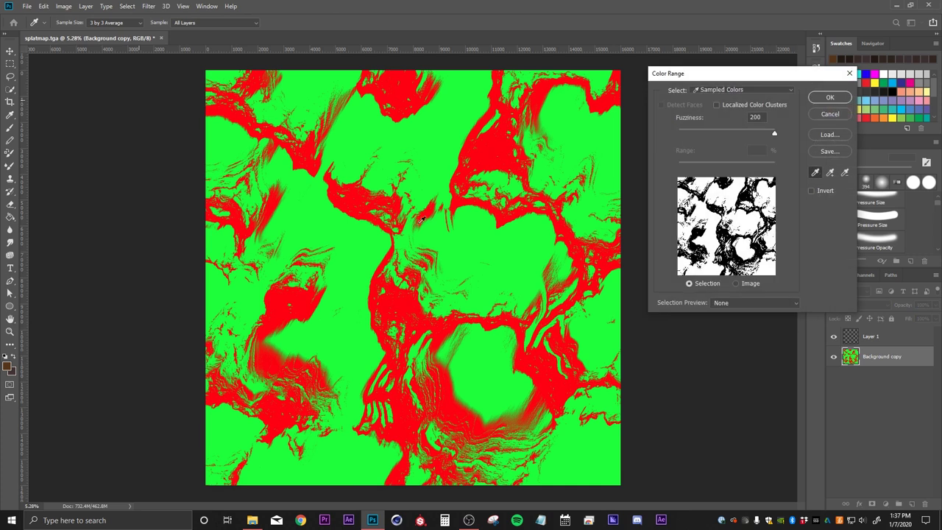
click(475, 228)
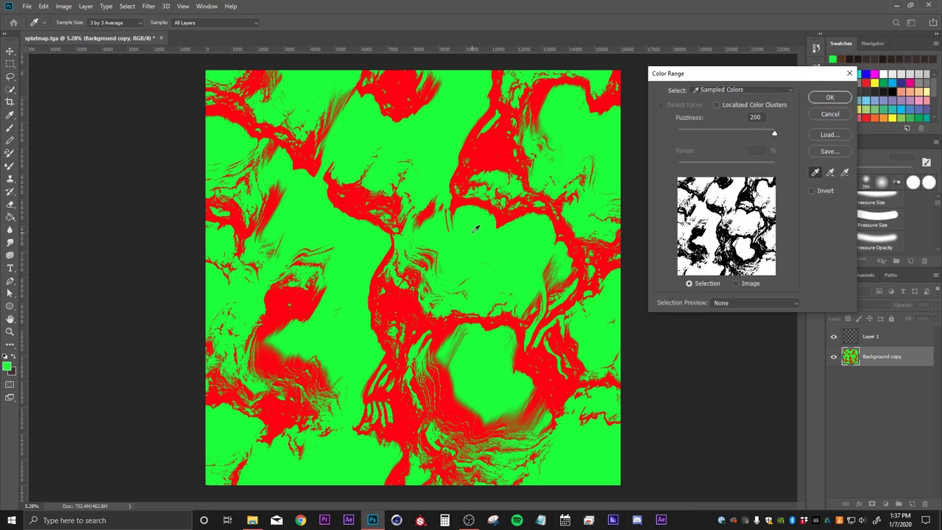
mouse_move(773, 134)
mouse_down()
mouse_move(663, 134)
mouse_move(791, 138)
mouse_up()
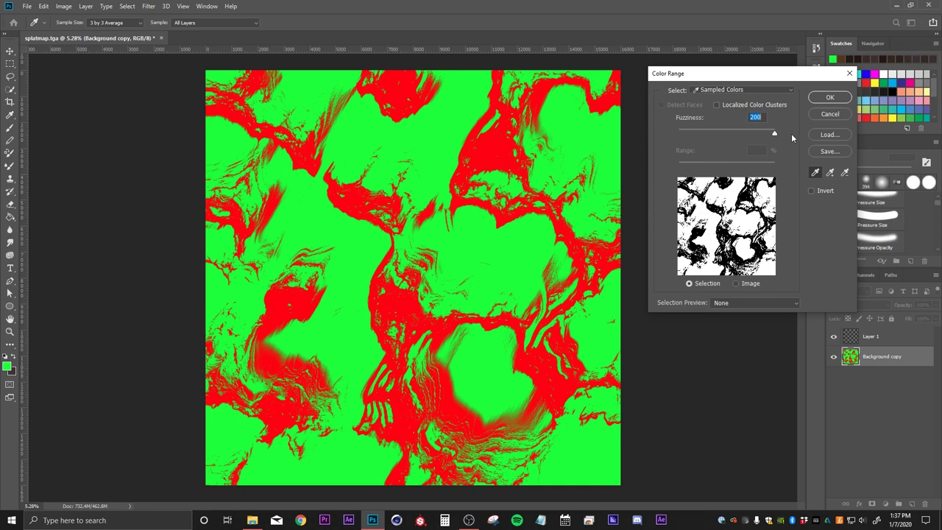
click(830, 96)
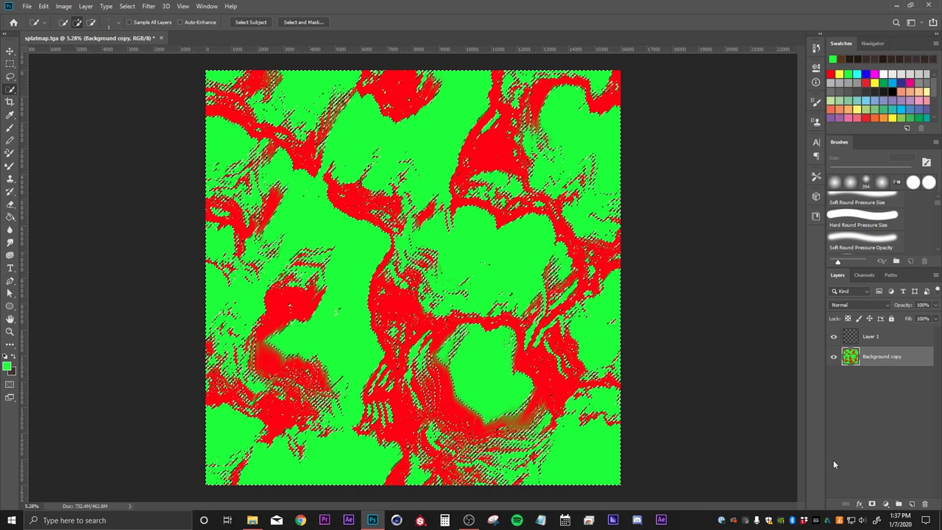
click(872, 504)
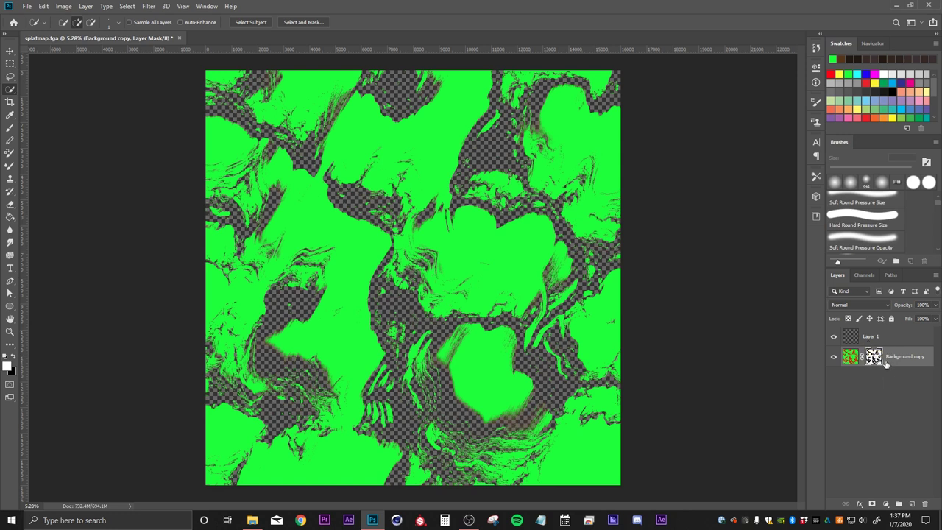
Step: Apply a white (ffffff) Color Overlay at 100% opacity to the masked splat map layer
right_click(899, 358)
click(782, 109)
drag(609, 114, 630, 100)
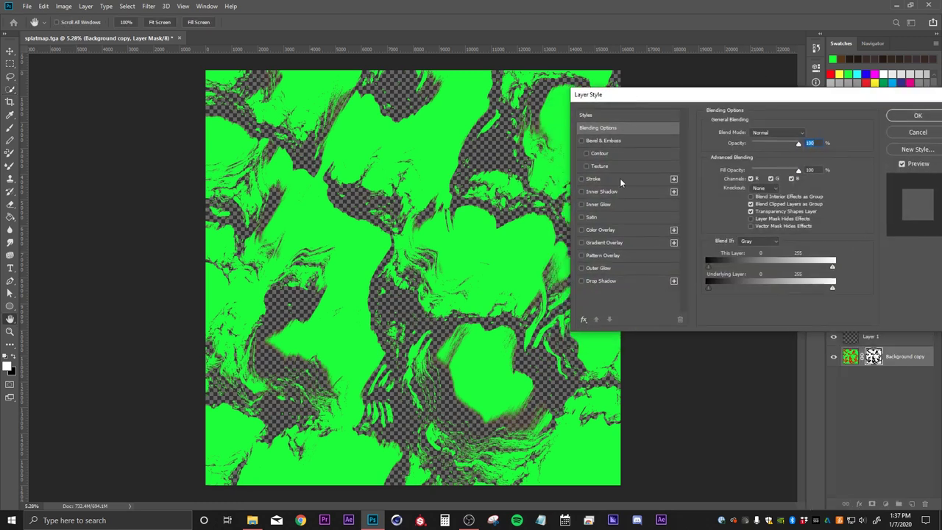
click(582, 229)
click(607, 230)
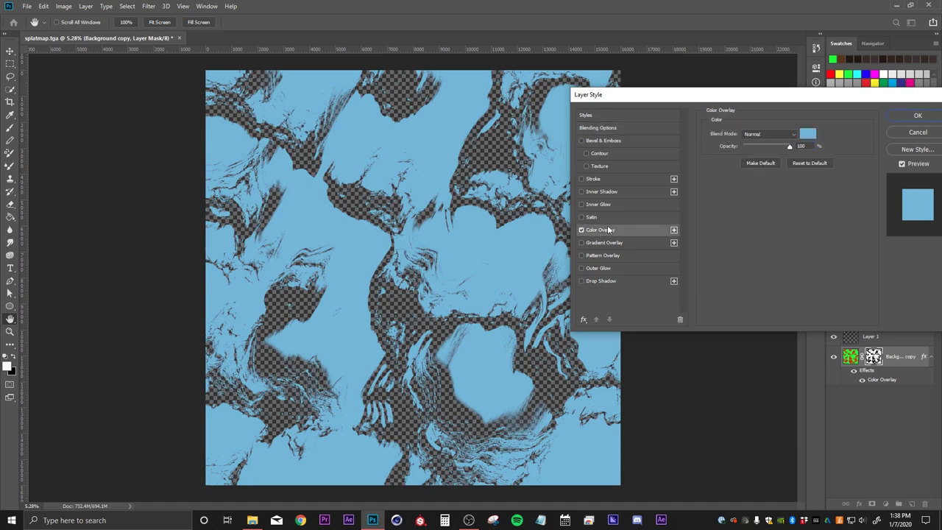
click(807, 133)
text(ffffff)
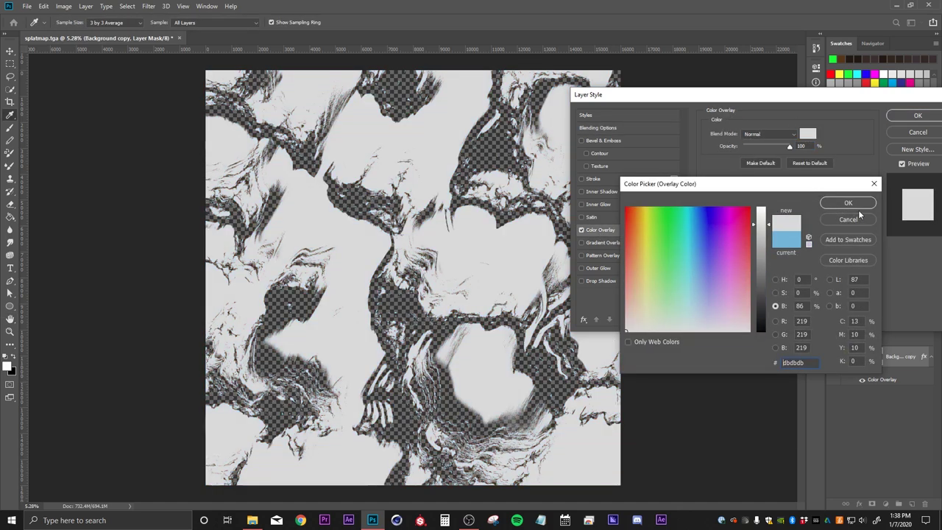
click(842, 203)
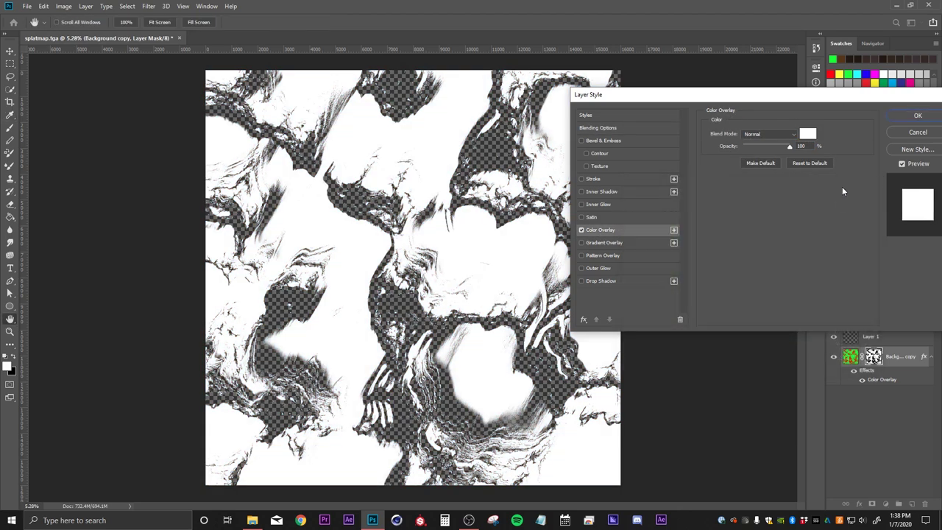
click(918, 117)
Step: Create a new layer filled with black (000000) and place it beneath the masked white layer
click(912, 503)
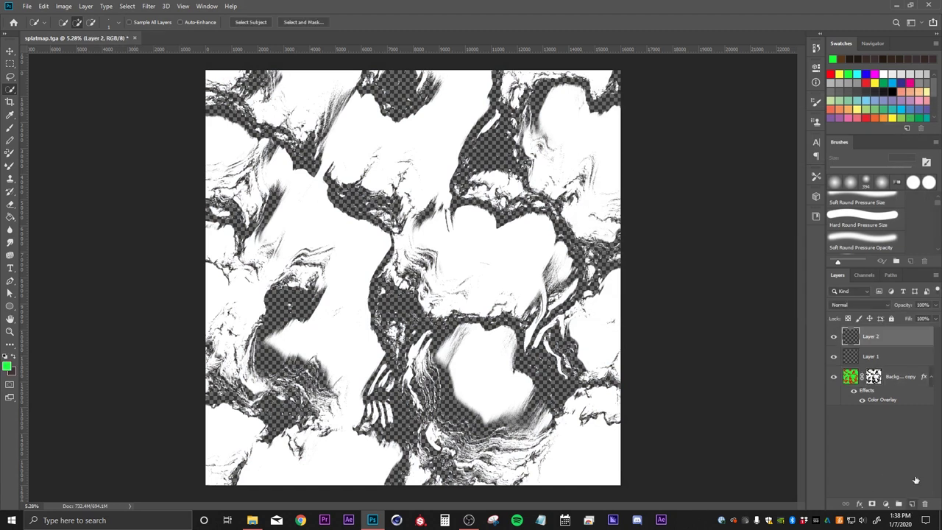
click(6, 365)
drag(755, 286, 734, 365)
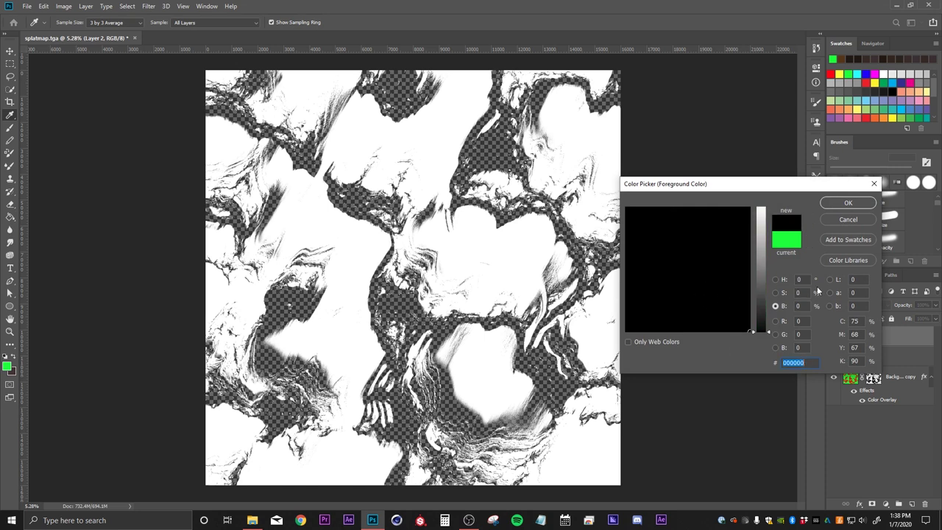
click(847, 204)
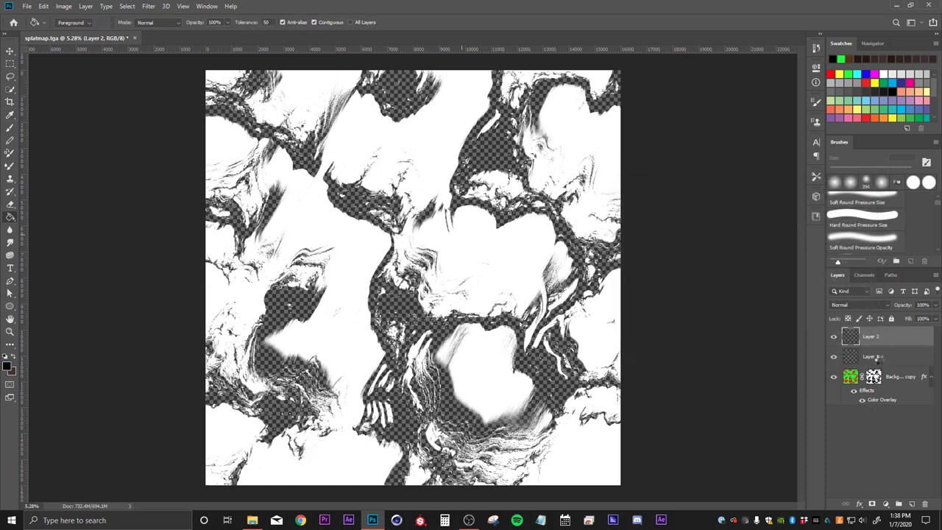
click(397, 339)
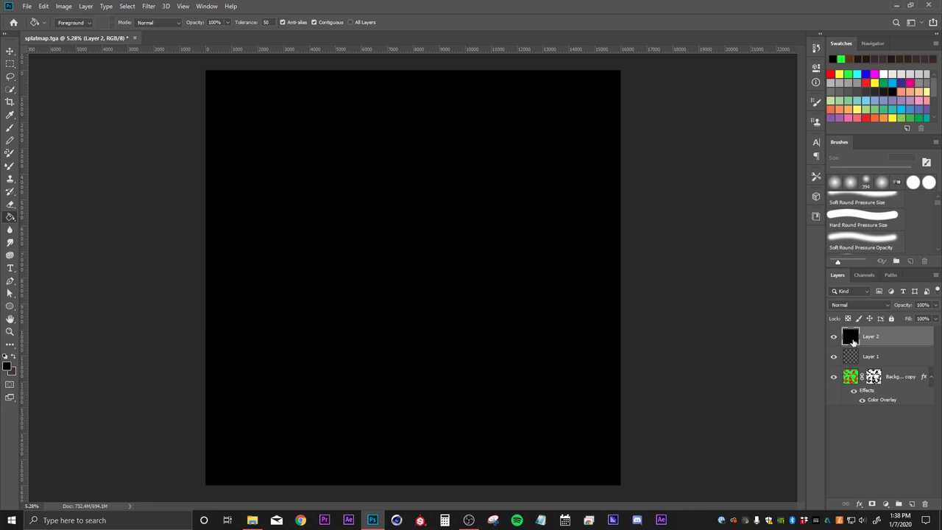
drag(852, 341, 839, 410)
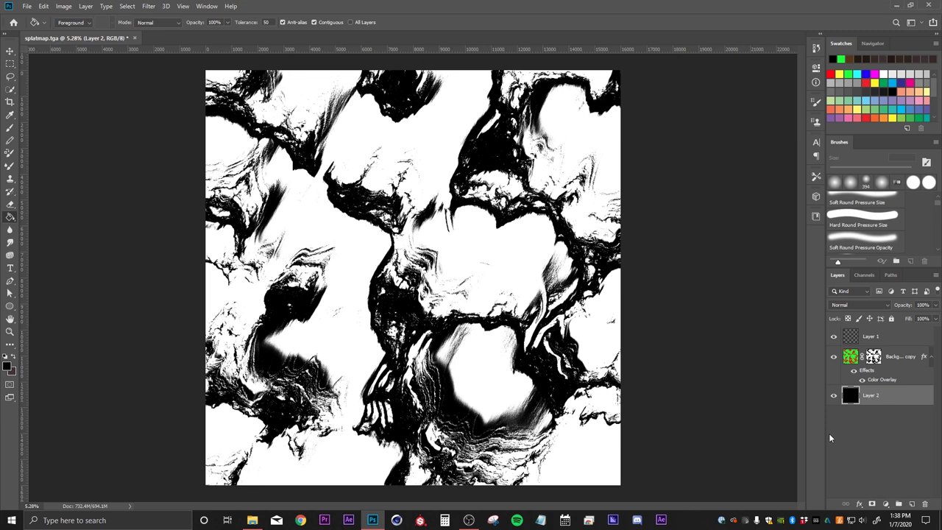
Step: Export the black-and-white image as a PNG without transparency, naming it "splatmap b&w.png" in the World Creator folder
click(43, 5)
mouse_move(27, 6)
mouse_move(54, 143)
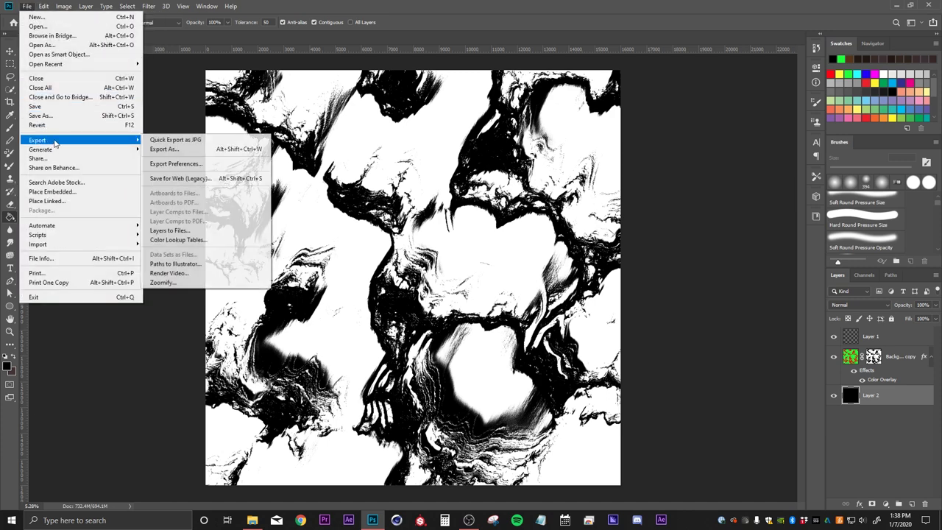
click(165, 148)
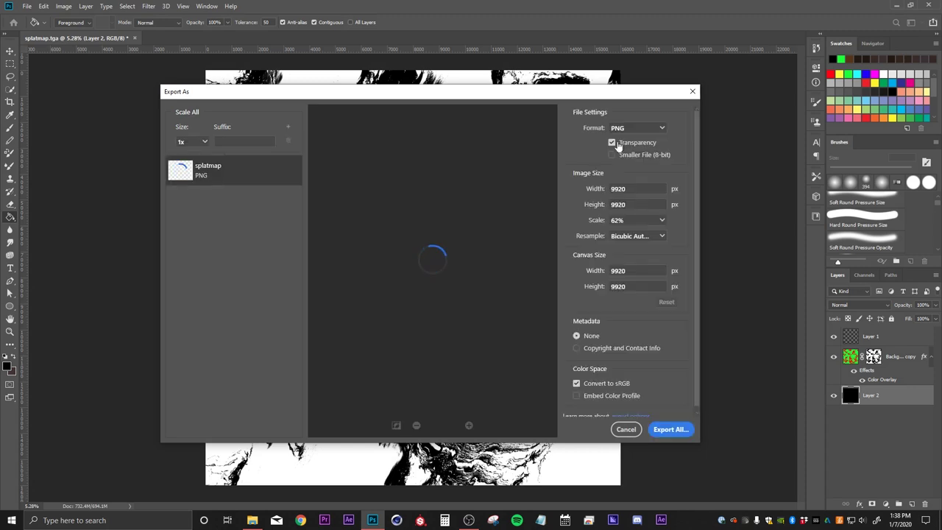
click(611, 142)
click(668, 430)
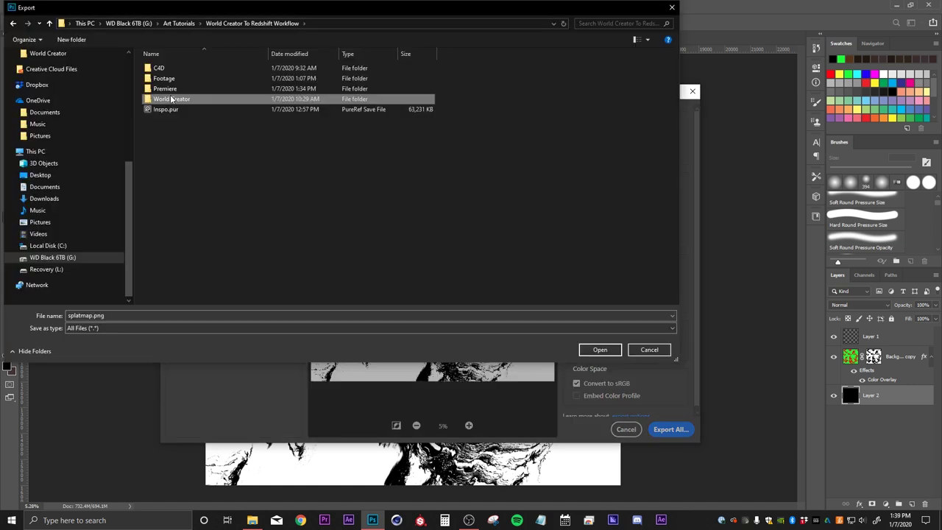
double_click(172, 99)
click(93, 315)
click(93, 315)
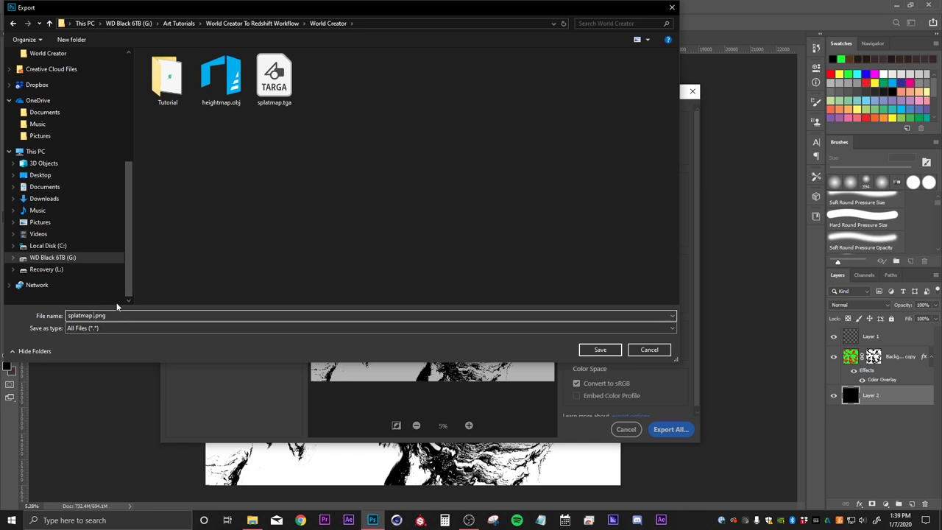
text(b&w)
click(598, 349)
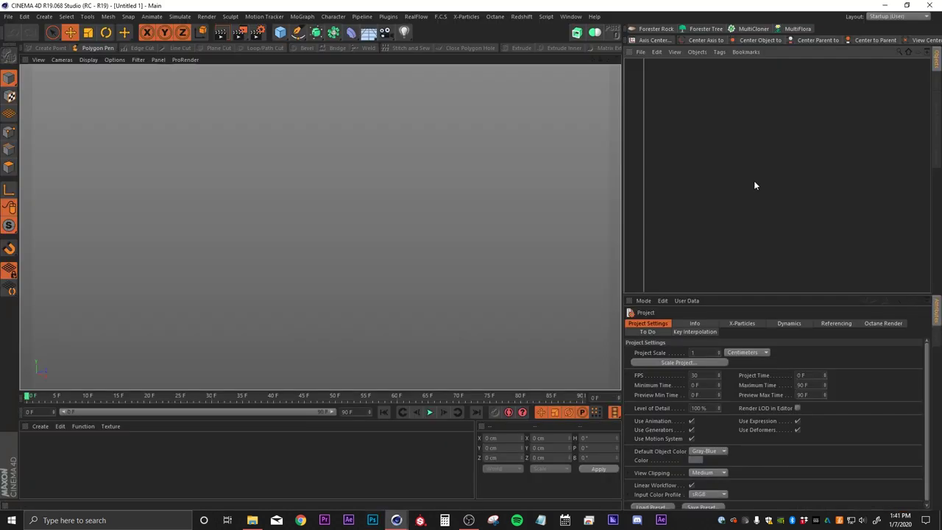
Step: Switch to Cinema 4D and open heightmap.obj from the World Creator folder
key(ctrl+o)
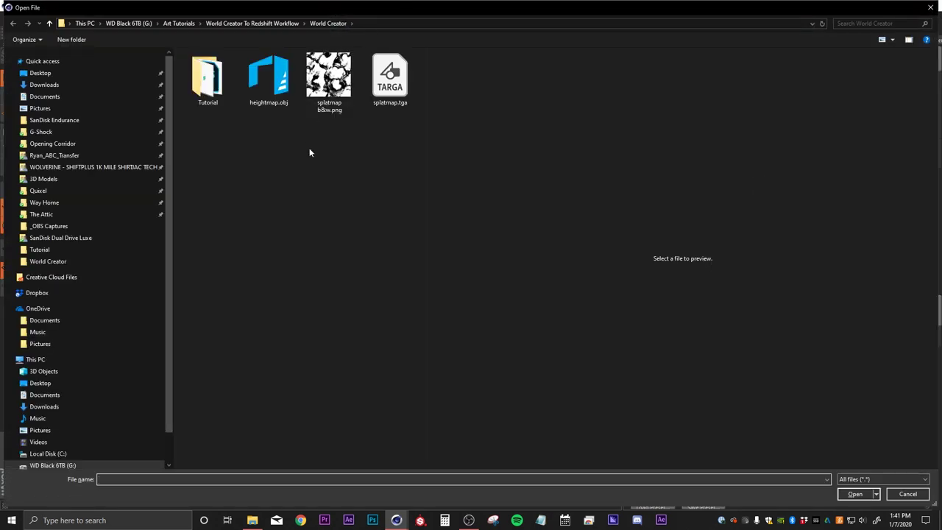
click(268, 77)
click(855, 493)
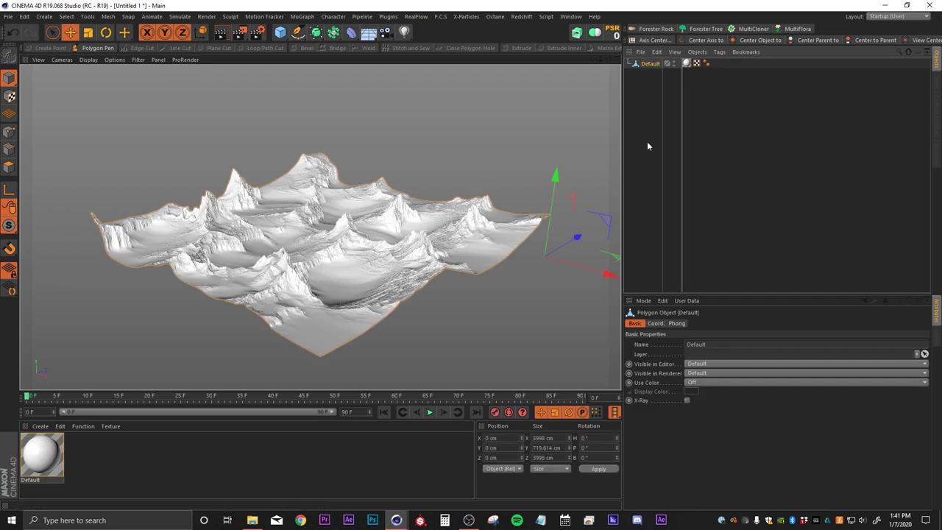
Step: Set the Phong Angle of the imported terrain's Phong tag to 180°
click(645, 117)
scroll(346, 226, up, 10)
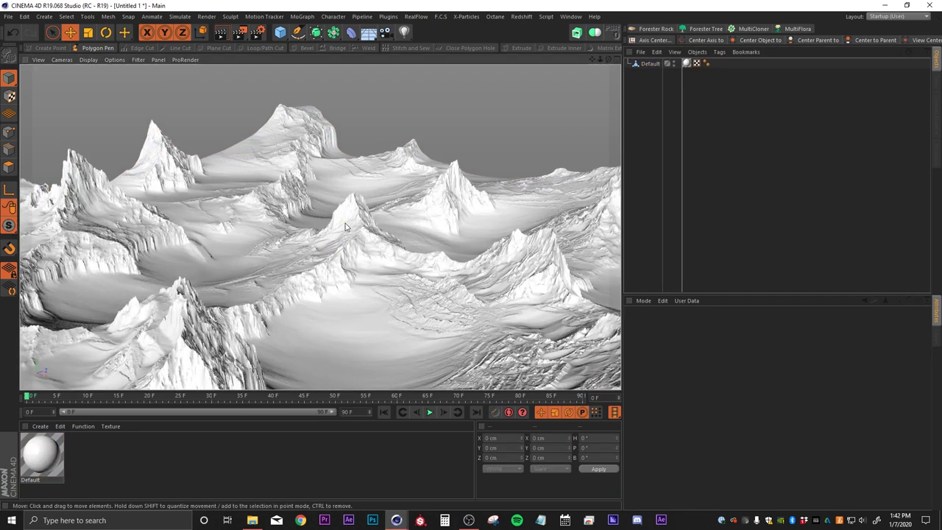
alt+drag(370, 263, 295, 246)
alt+drag(418, 286, 205, 310)
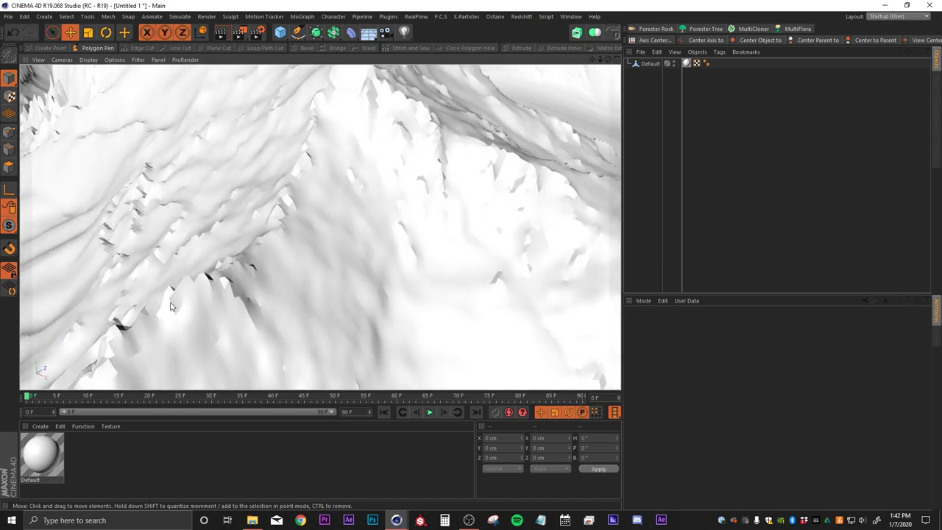
alt+drag(258, 263, 416, 290)
click(703, 64)
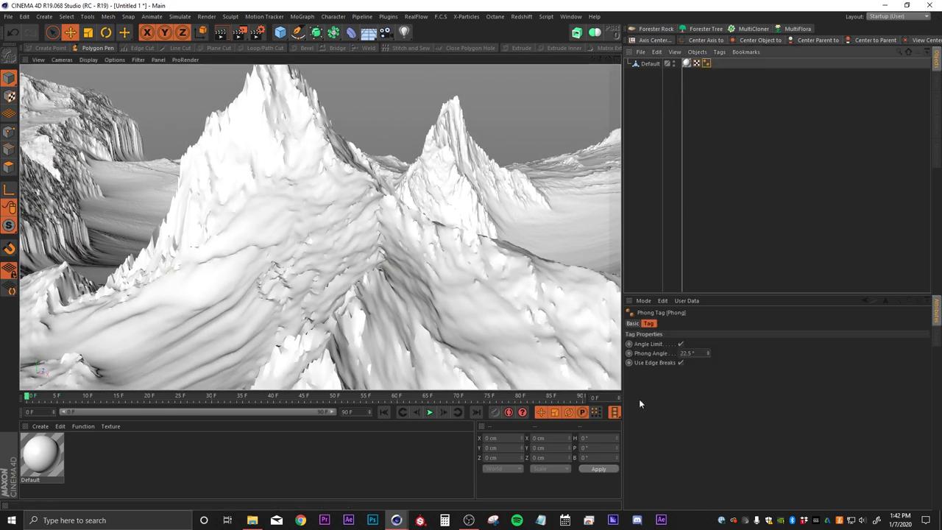
drag(696, 354, 651, 353)
text(180)
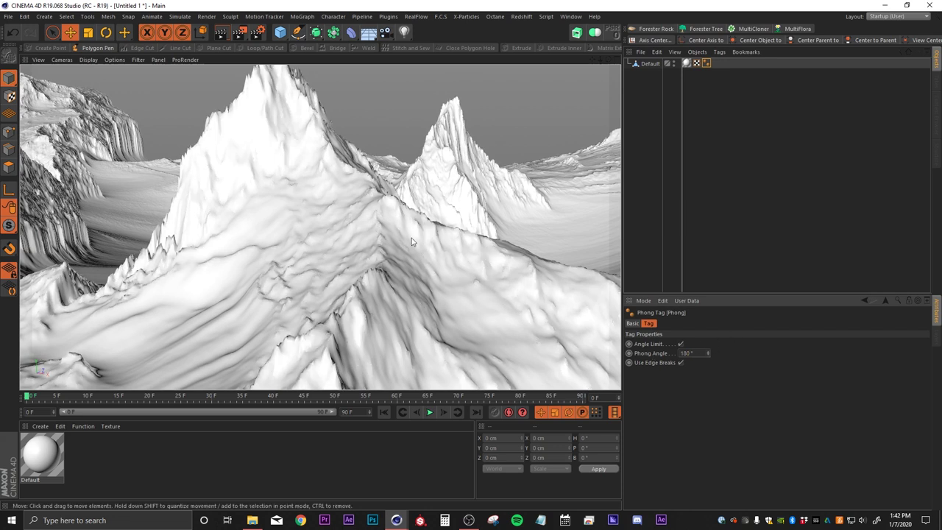
Step: Add a Smoothing deformer as a child of the terrain object to soften its jagged peaks
alt+drag(279, 264, 252, 249)
alt+middle_drag(289, 205, 292, 274)
alt+drag(257, 174, 237, 234)
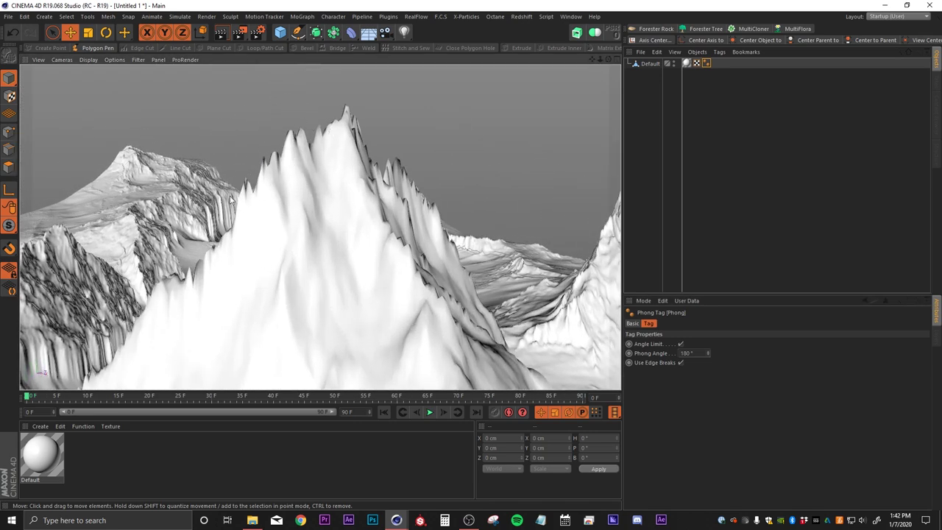
scroll(346, 236, down, 5)
alt+drag(346, 235, 398, 233)
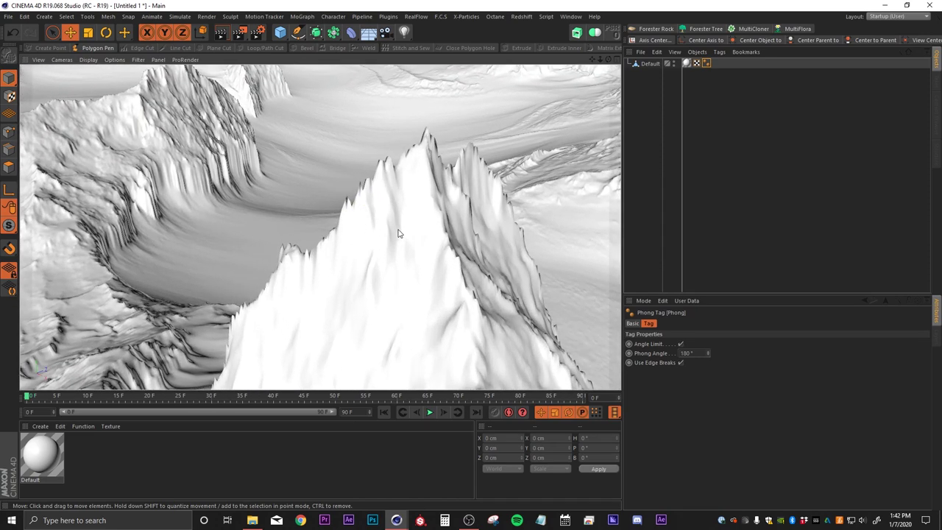
alt+drag(372, 264, 409, 244)
drag(351, 32, 593, 153)
drag(653, 65, 650, 73)
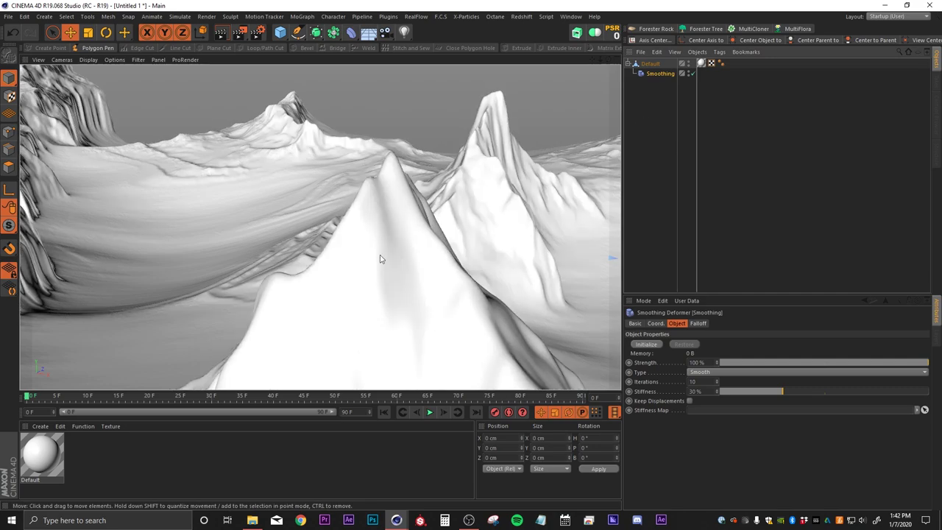
Step: Set the Smoothing deformer's strength to 15% to keep more detail on the mountain peaks
alt+drag(360, 238, 340, 256)
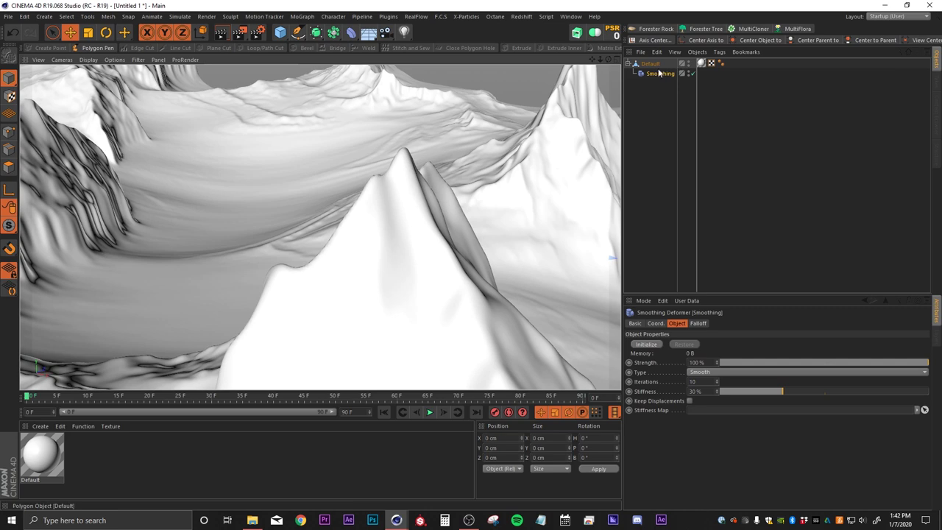
alt+drag(256, 253, 423, 156)
scroll(422, 155, up, 5)
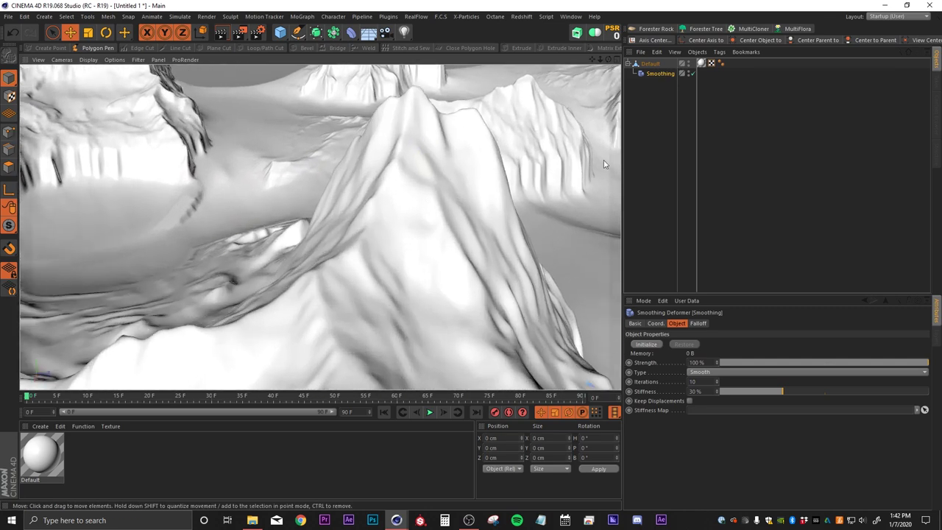
click(659, 76)
click(695, 362)
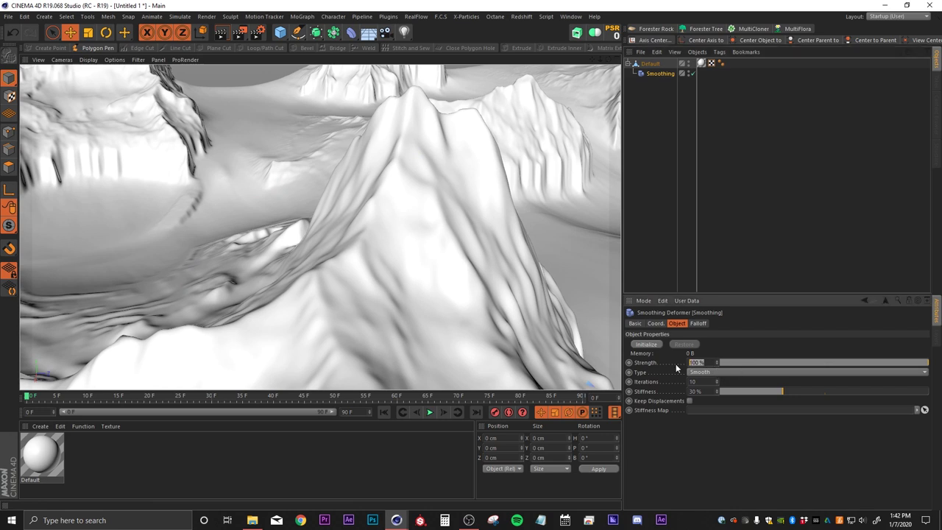
text(15)
key(Return)
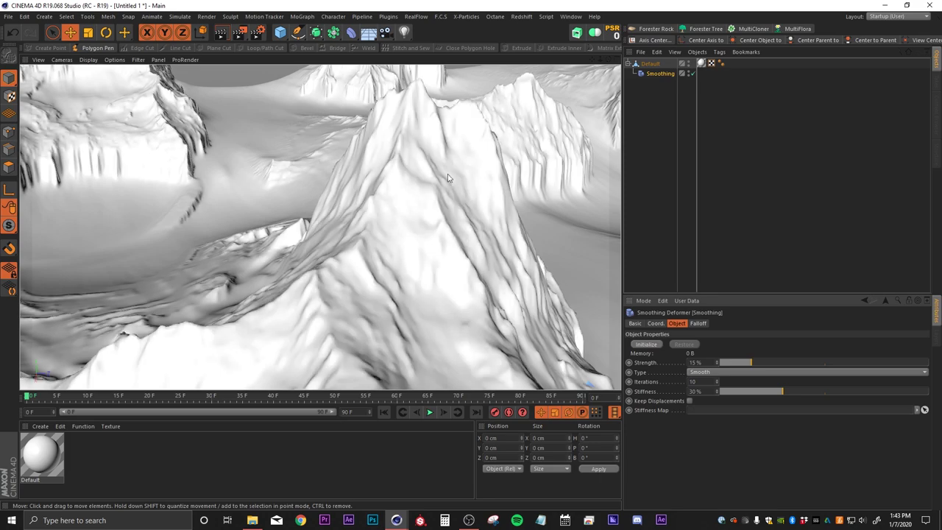
Step: Compare the terrain's ridges up close with the Smoothing deformer disabled and enabled
alt+drag(393, 323, 366, 257)
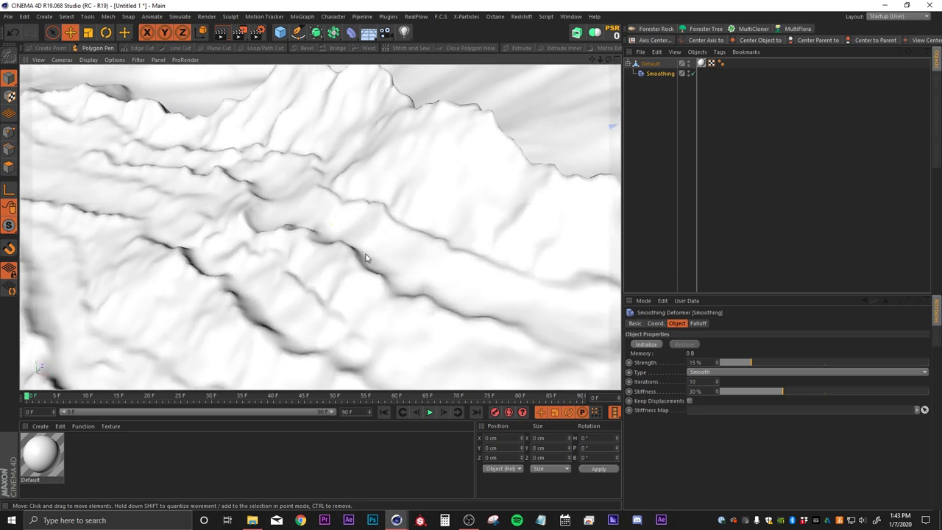
click(692, 73)
alt+drag(295, 274, 249, 220)
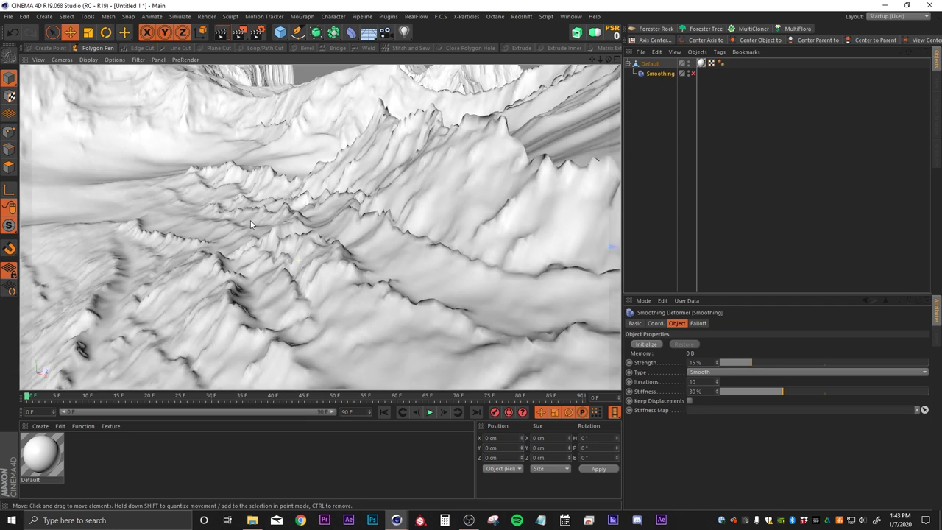
click(693, 73)
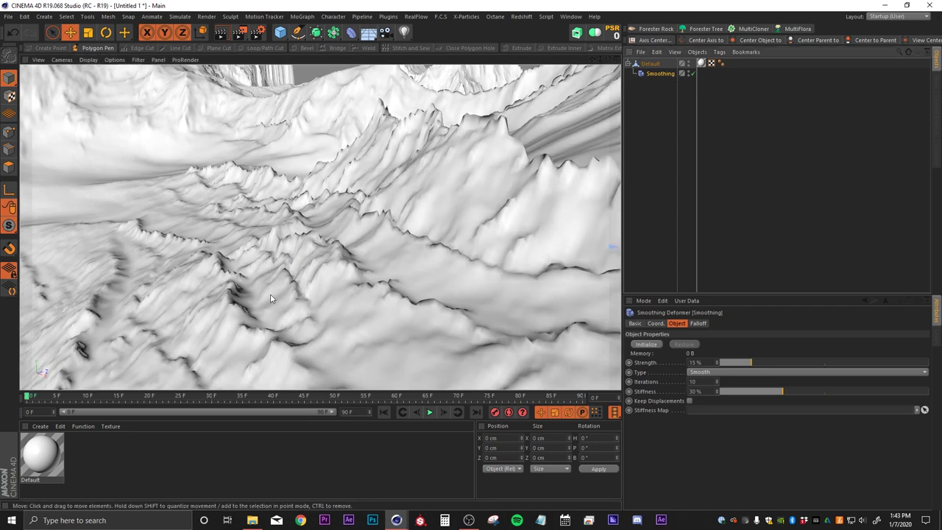
alt+drag(290, 289, 403, 295)
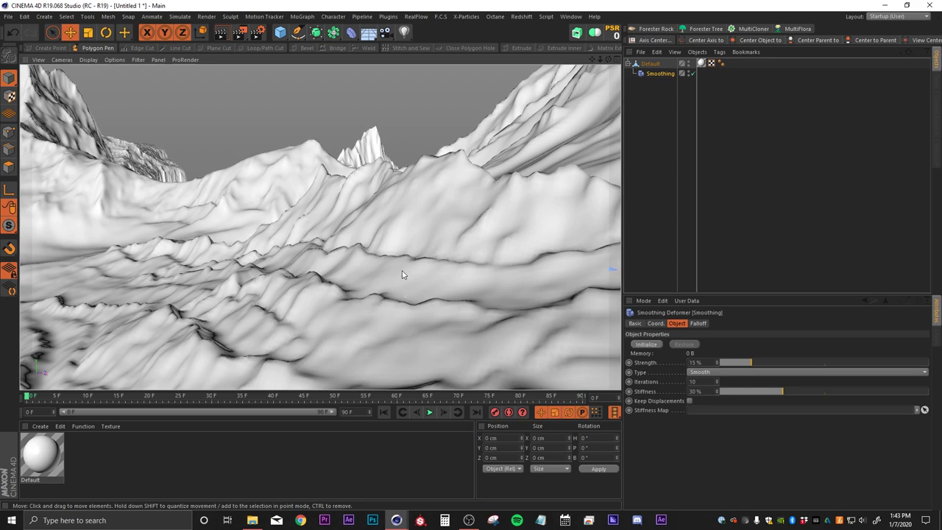
click(650, 203)
alt+drag(426, 204, 370, 275)
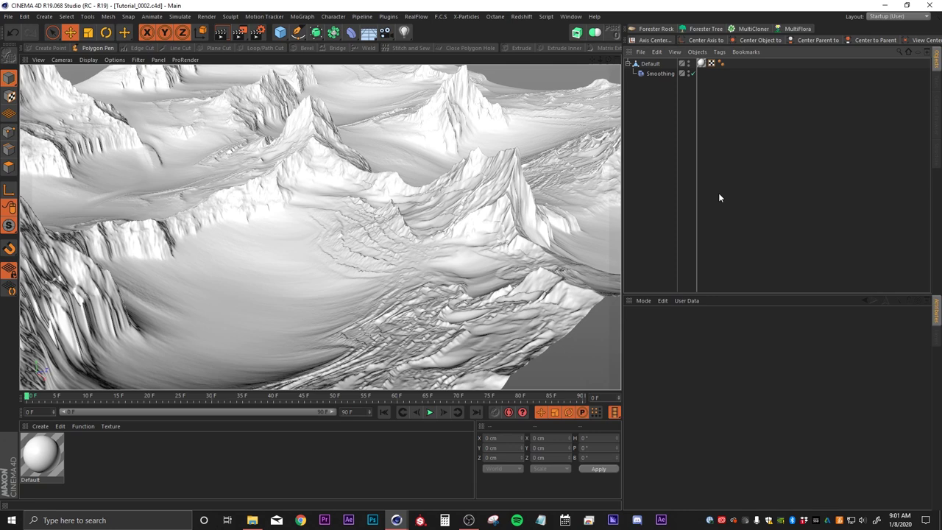
Step: Switch to the Redshift (User) layout and widen the RenderView beside the viewport
click(899, 16)
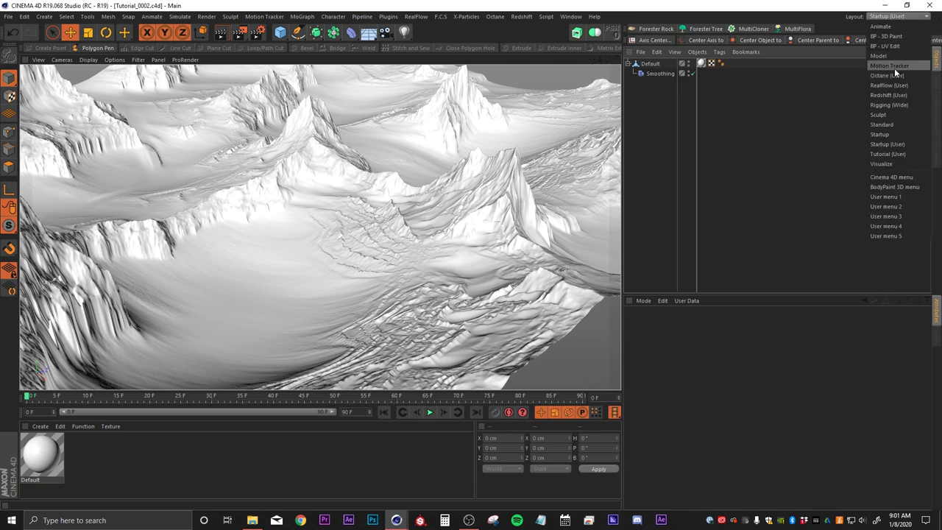
click(893, 97)
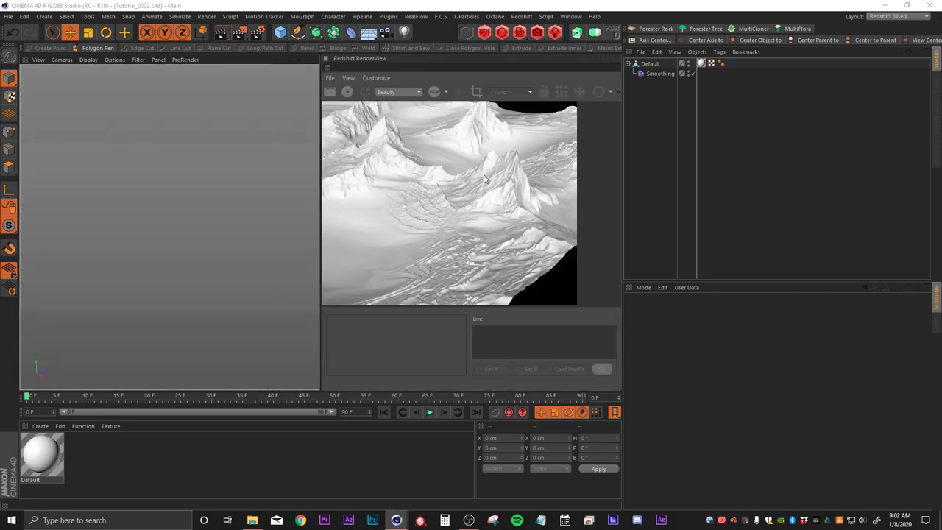
drag(322, 225, 280, 223)
drag(346, 202, 420, 215)
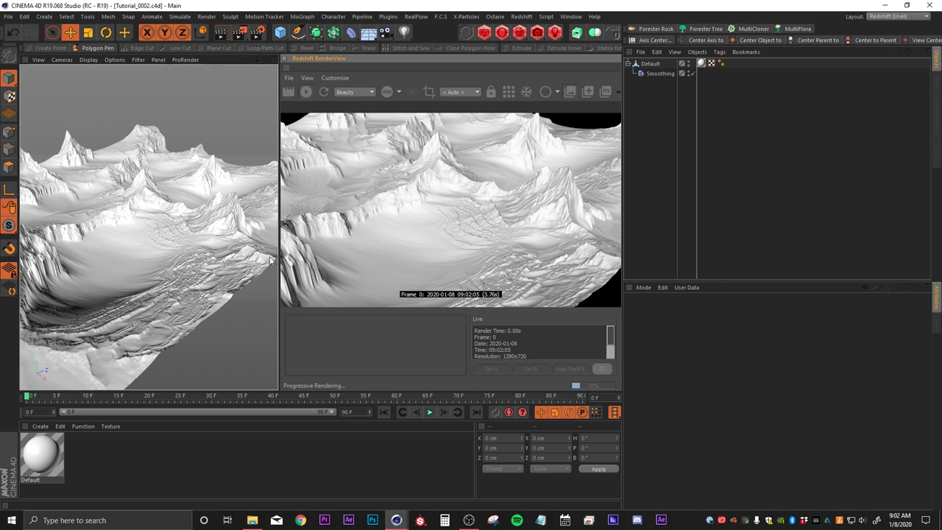
Step: Add a Redshift Dome Light and load HdrSkyCloudy008_HDR_16K.exr as its dome map without copying it to the project
click(521, 16)
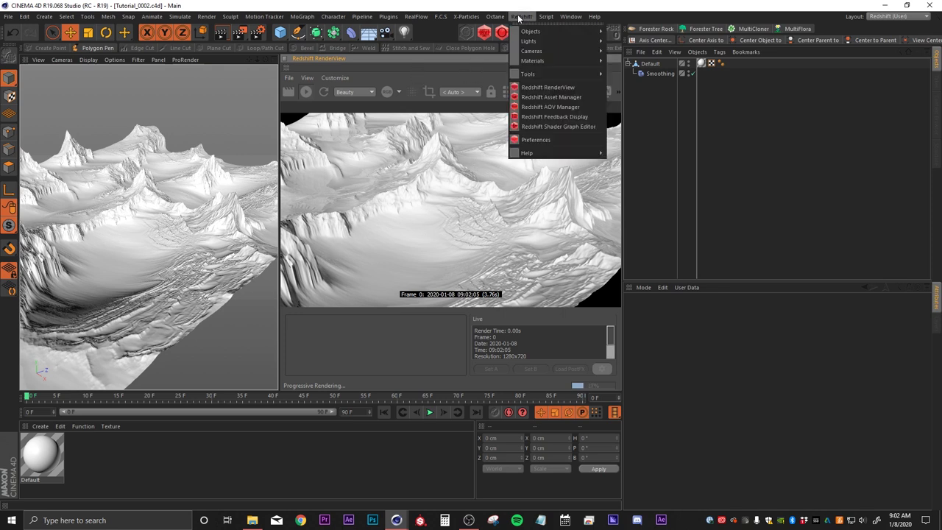
mouse_move(518, 32)
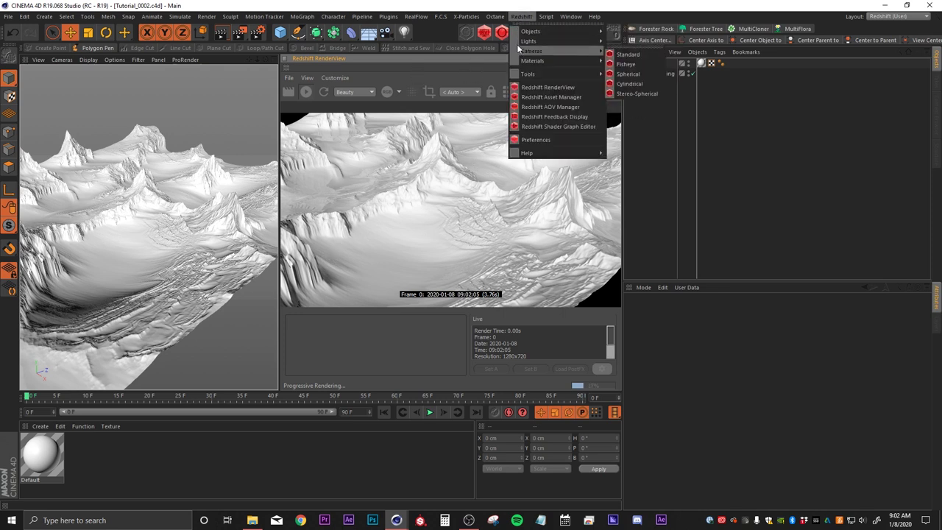
click(635, 83)
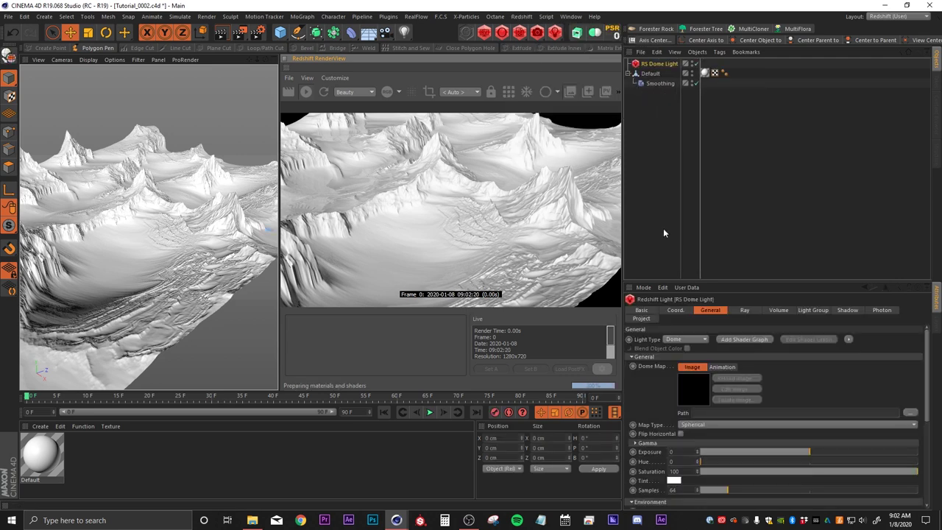
click(911, 413)
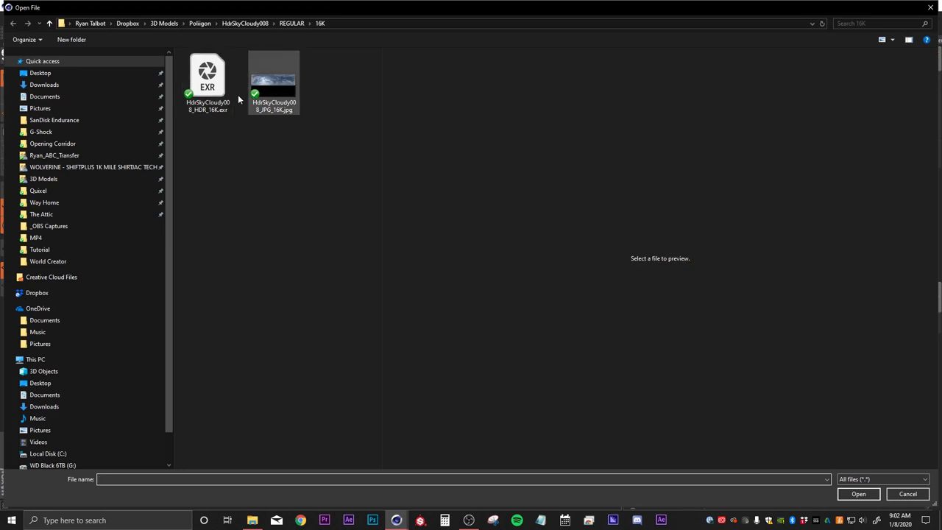
click(206, 107)
double_click(194, 101)
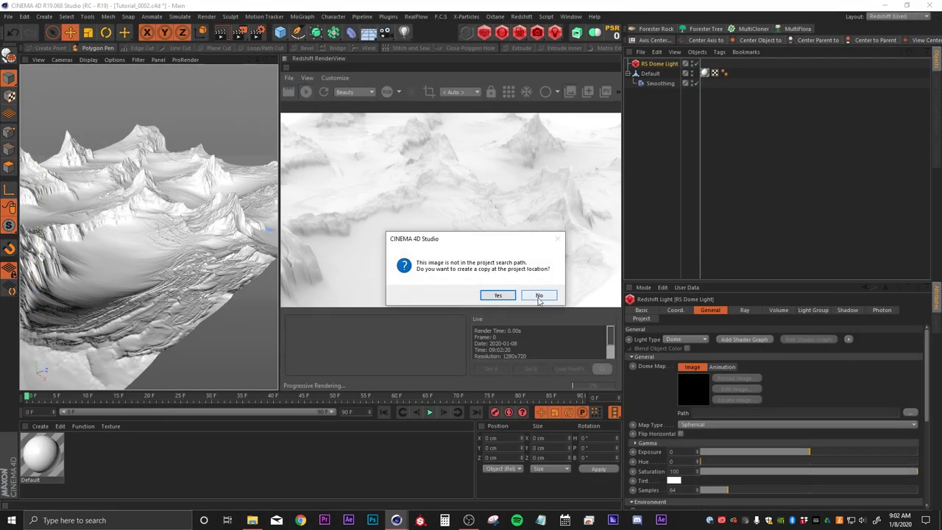
click(538, 295)
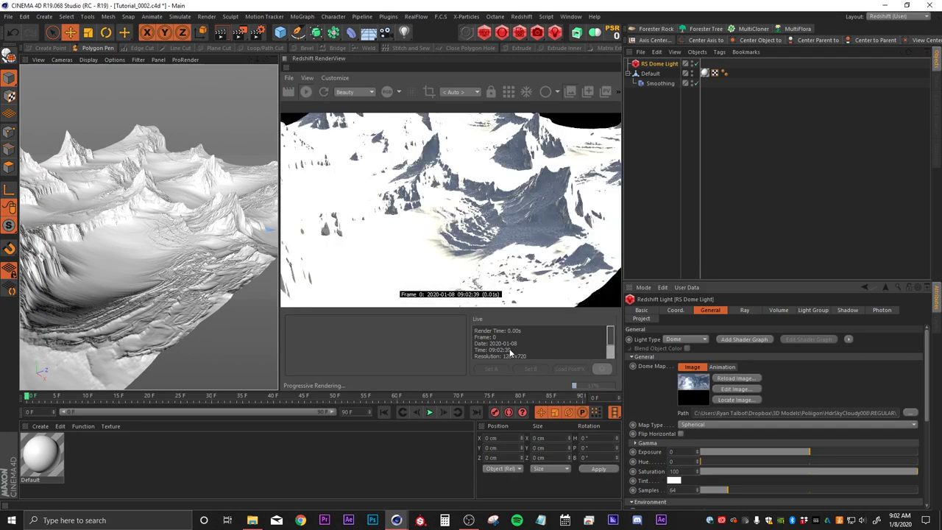
Step: Change the renderer to Redshift in the render settings
click(259, 32)
click(69, 46)
click(112, 36)
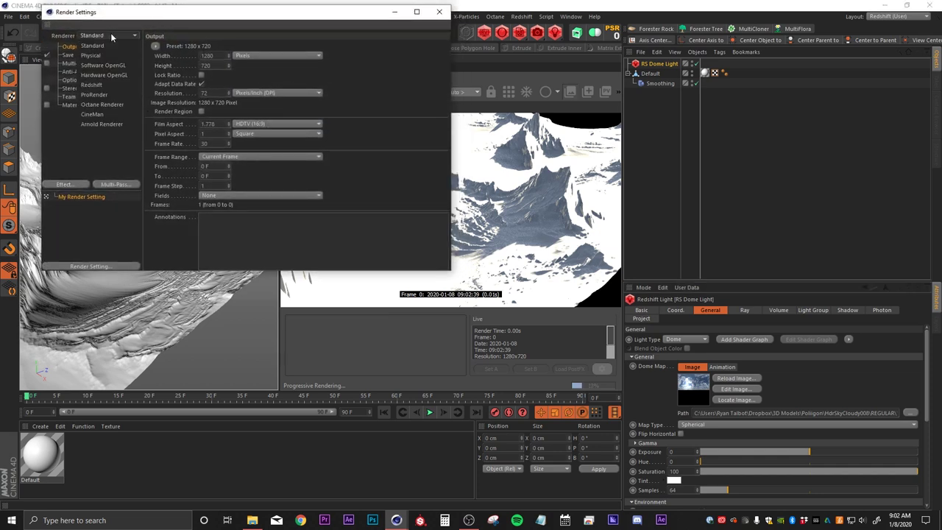
click(93, 84)
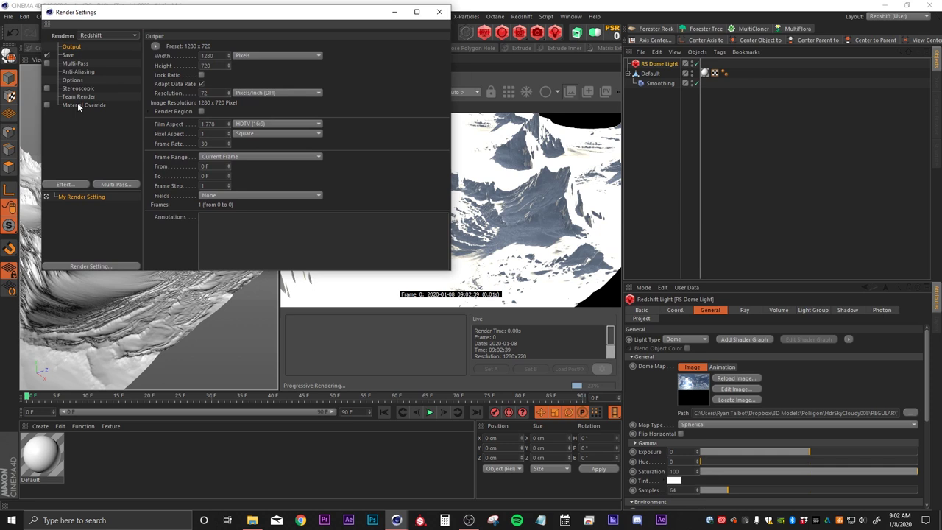
Step: Set Redshift's primary and secondary GI engines to Brute Force with 6 GI bounces
click(82, 73)
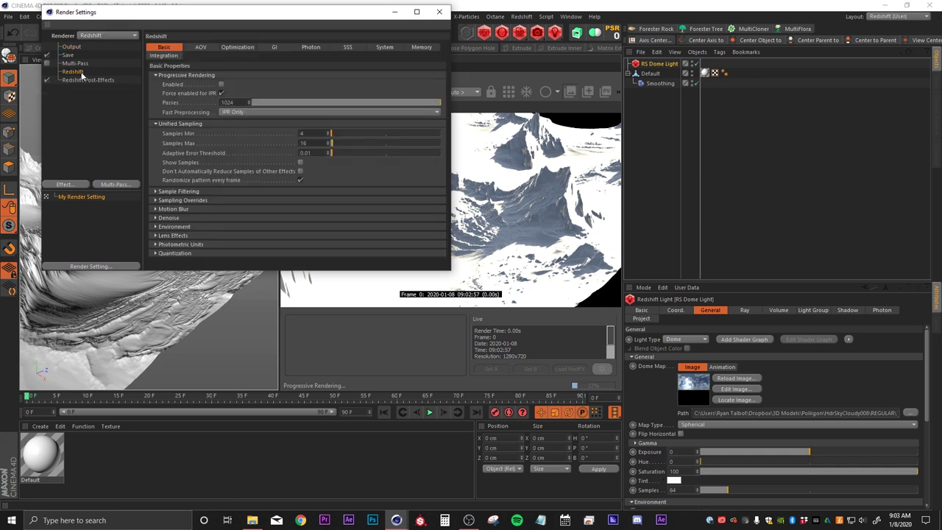
click(274, 48)
click(239, 85)
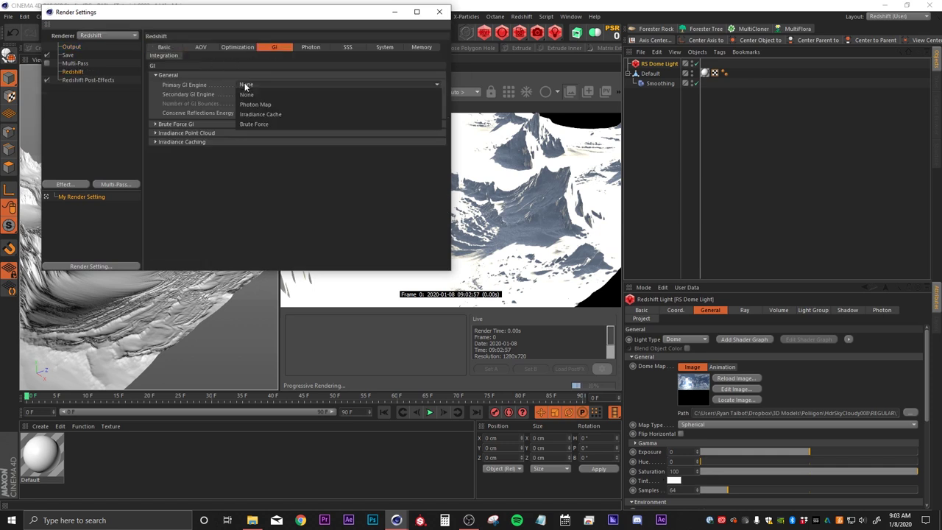
click(243, 118)
click(248, 94)
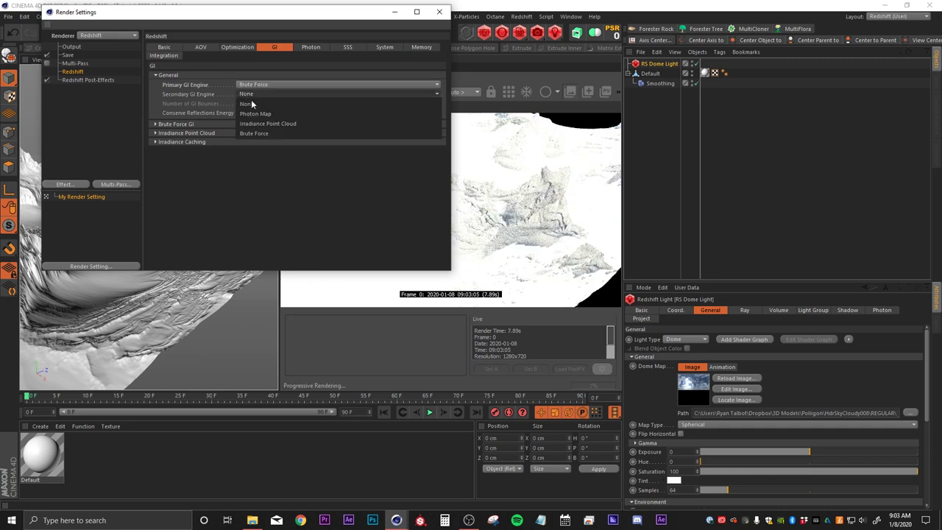
click(254, 134)
double_click(254, 103)
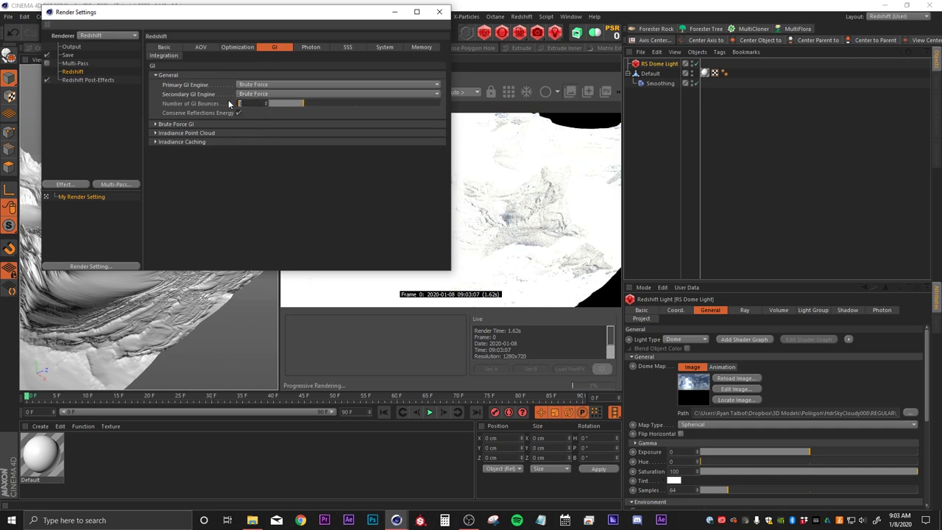
text(6)
key(Return)
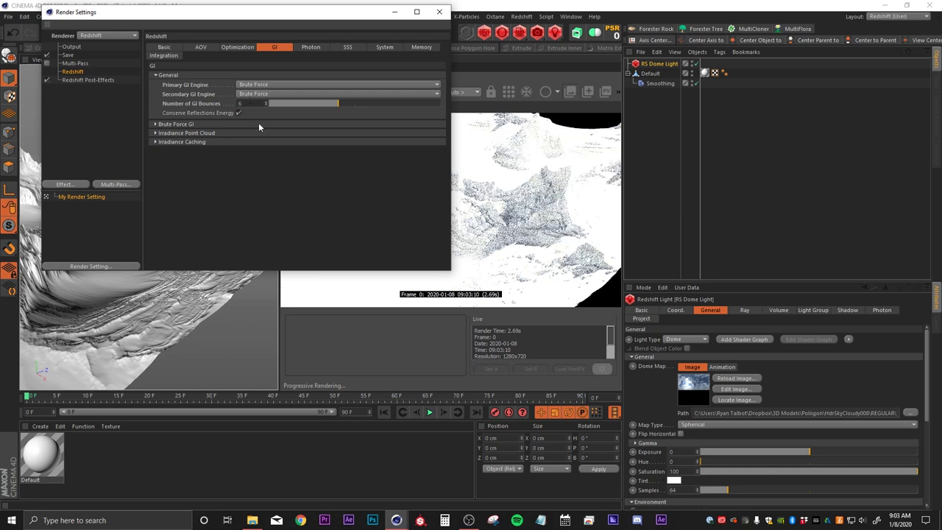
click(439, 12)
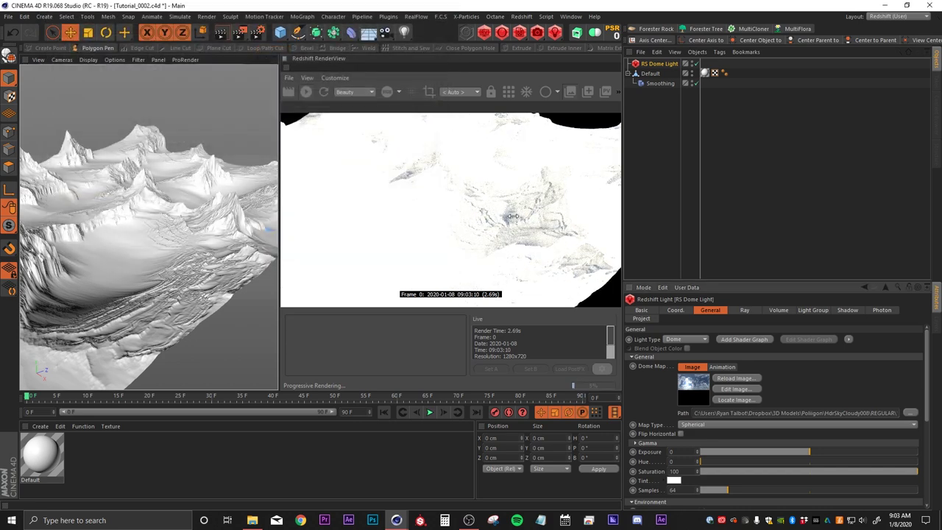
Step: Add a Redshift camera facing the mountains and override its exposure with an f-stop number of 12
alt+drag(163, 278, 174, 243)
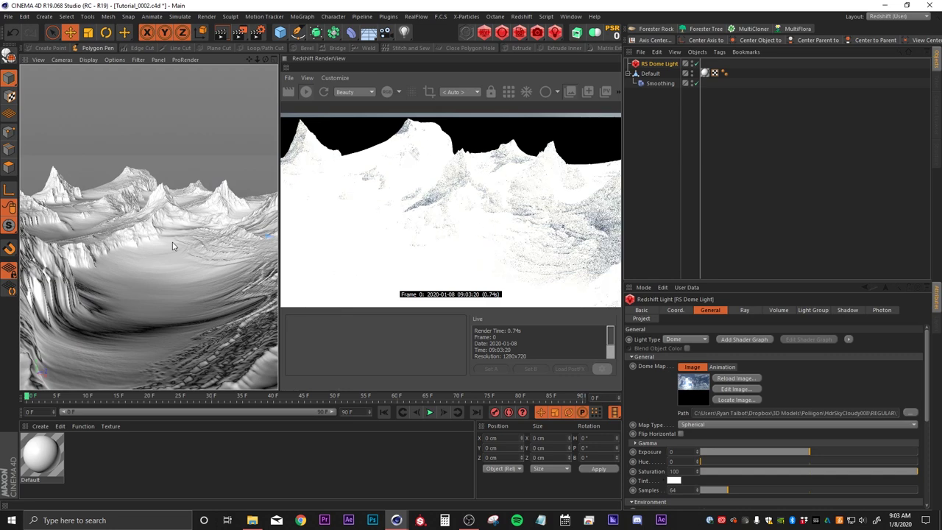
click(537, 33)
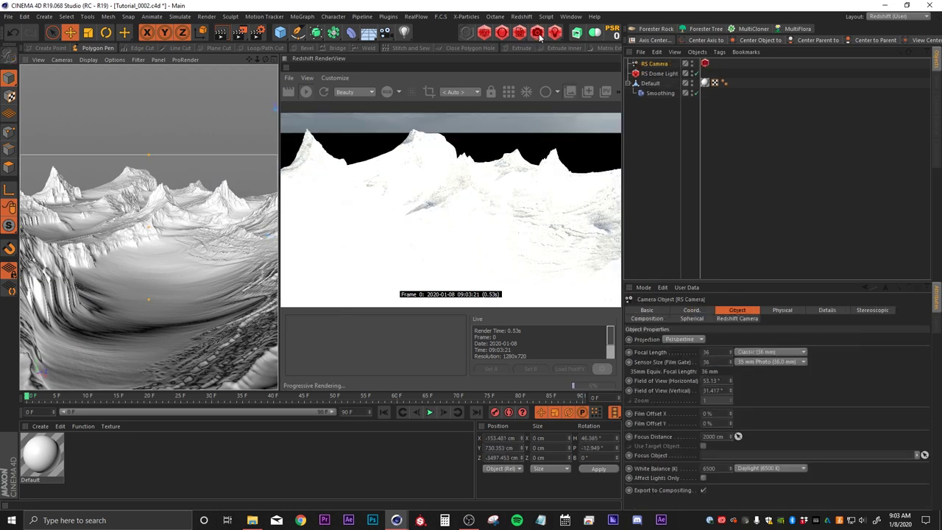
click(704, 64)
click(807, 318)
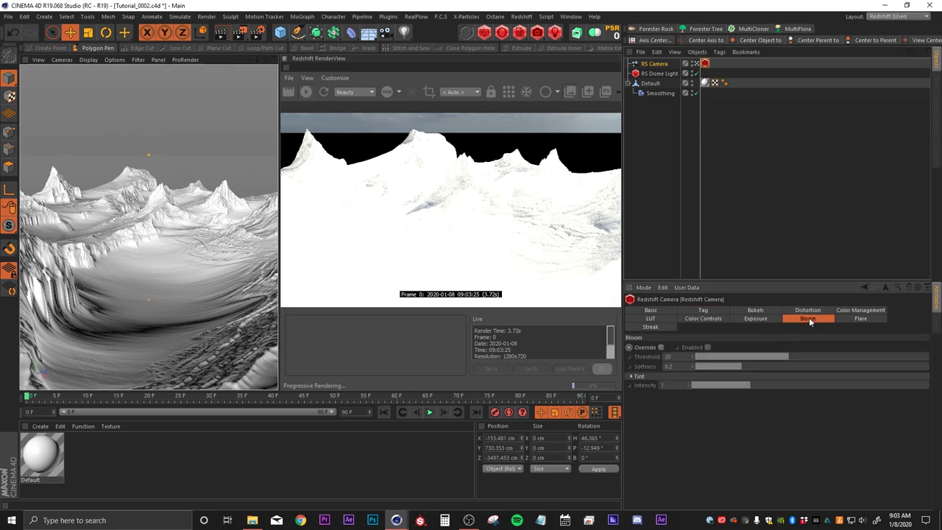
click(758, 318)
click(662, 347)
click(708, 346)
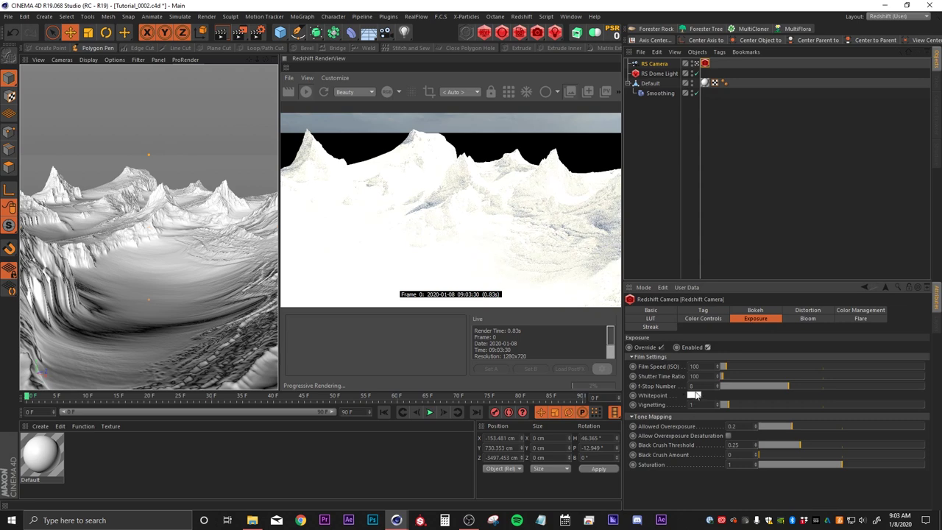
text(12)
key(Return)
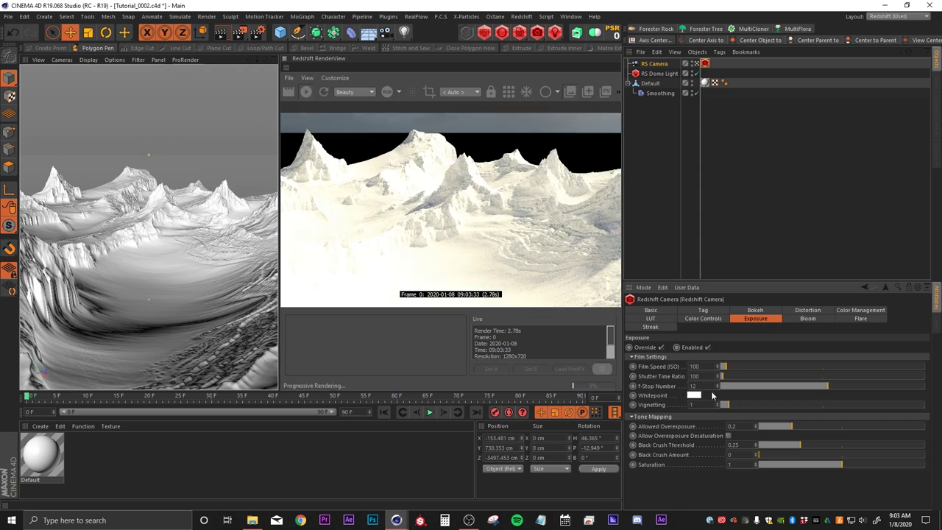
Step: Create a Redshift material and assign it to the terrain in place of the Default material
alt+middle_drag(143, 235, 127, 222)
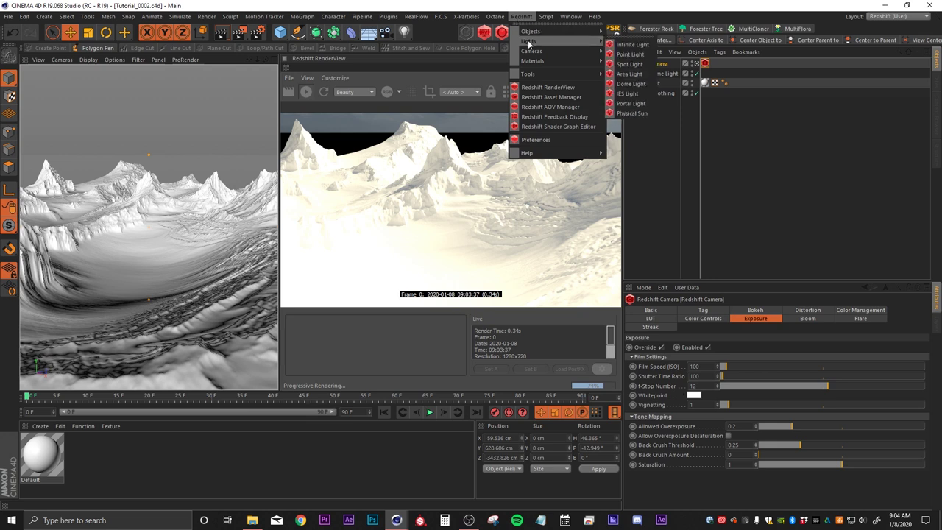
mouse_move(559, 60)
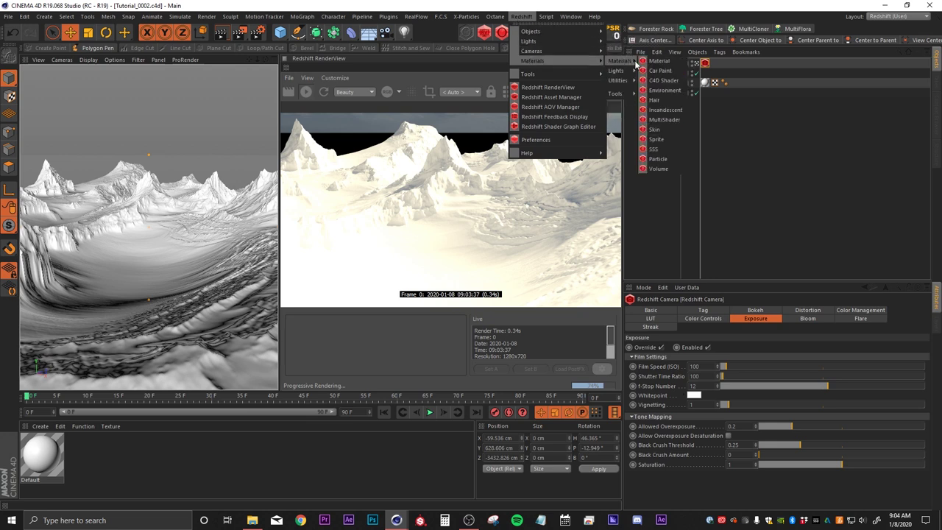
click(652, 64)
drag(48, 480, 708, 87)
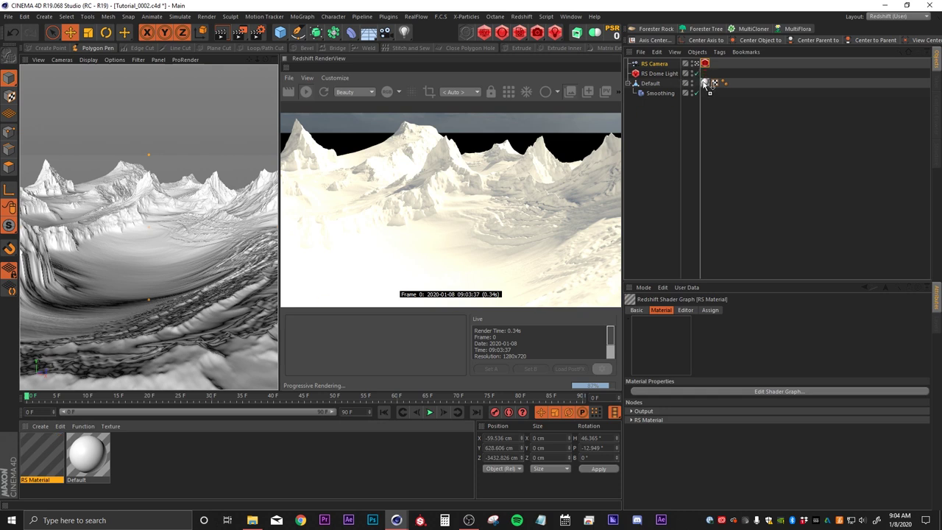
click(78, 479)
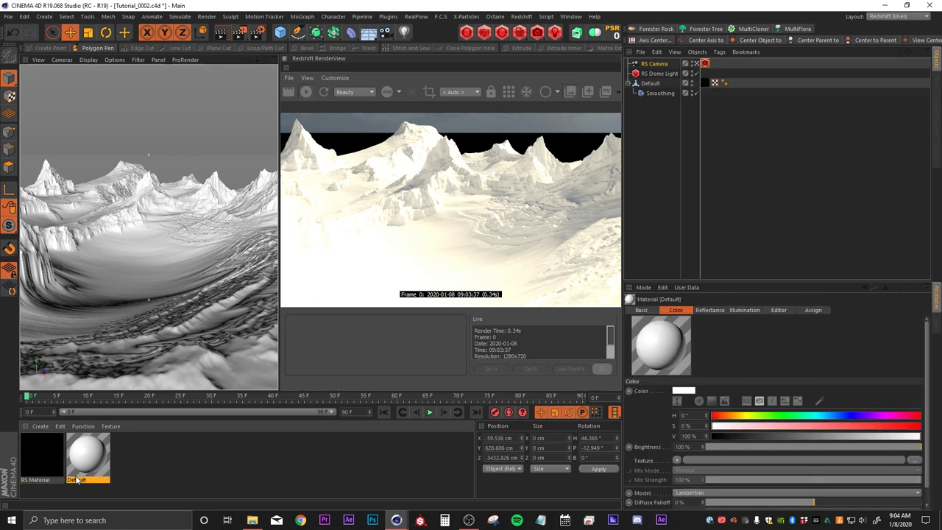
Step: Delete the Default material and rename the Redshift material to Landscape
key(Delete)
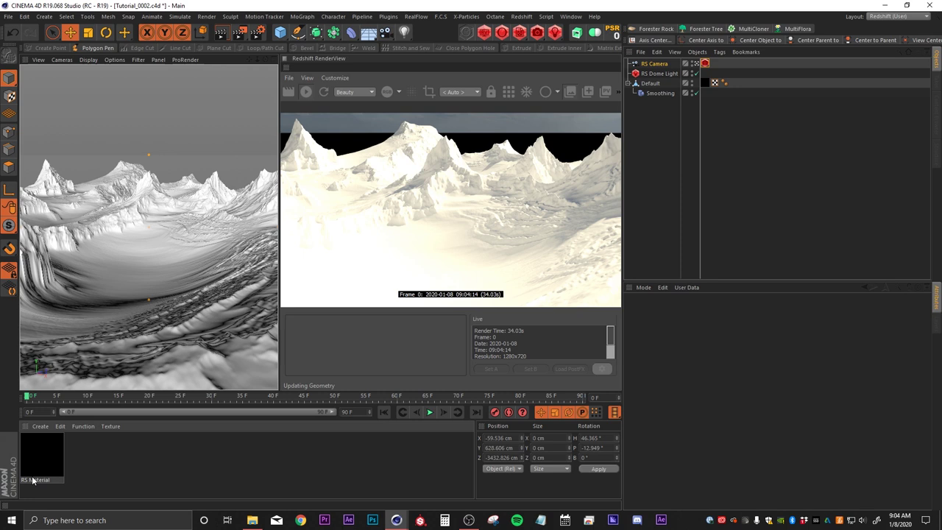
click(33, 480)
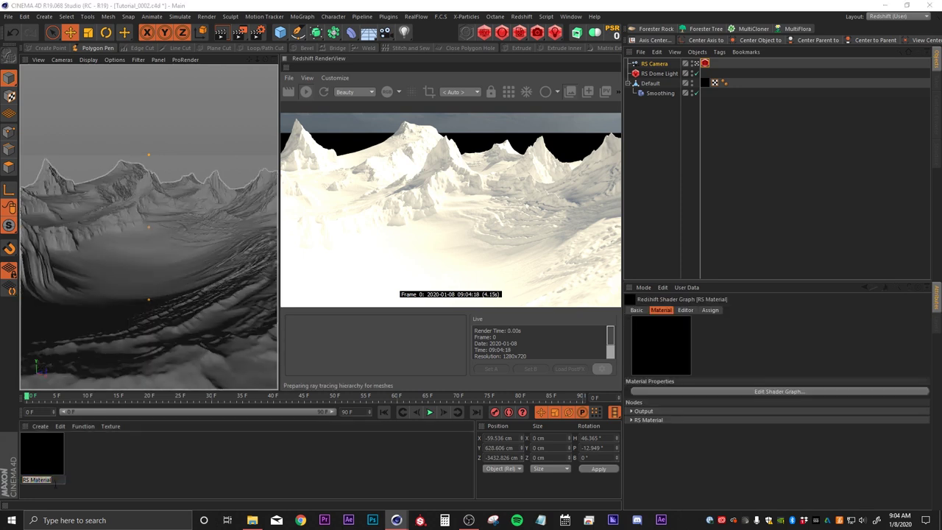
text(Landscape)
key(Return)
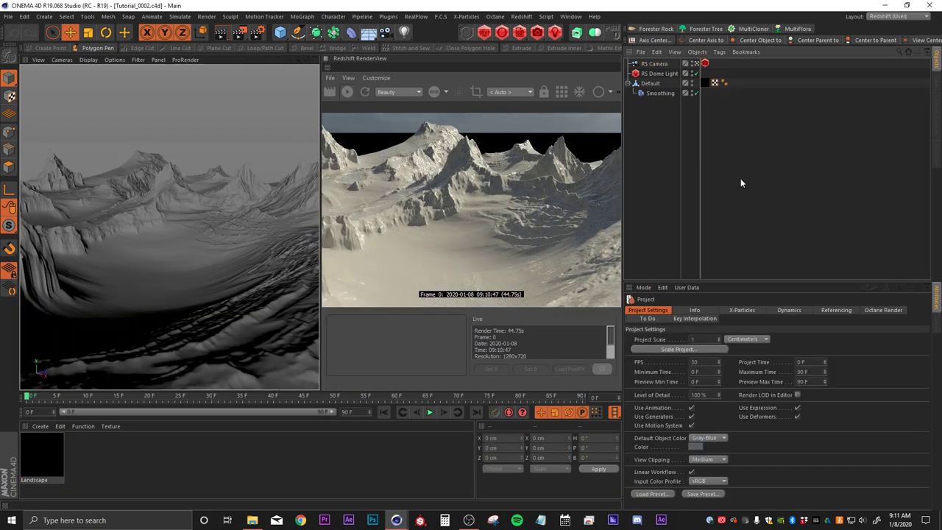
Step: Open the Landscape material's shader graph, close its floating window and switch the interface to the Tutorial (User) layout
double_click(45, 460)
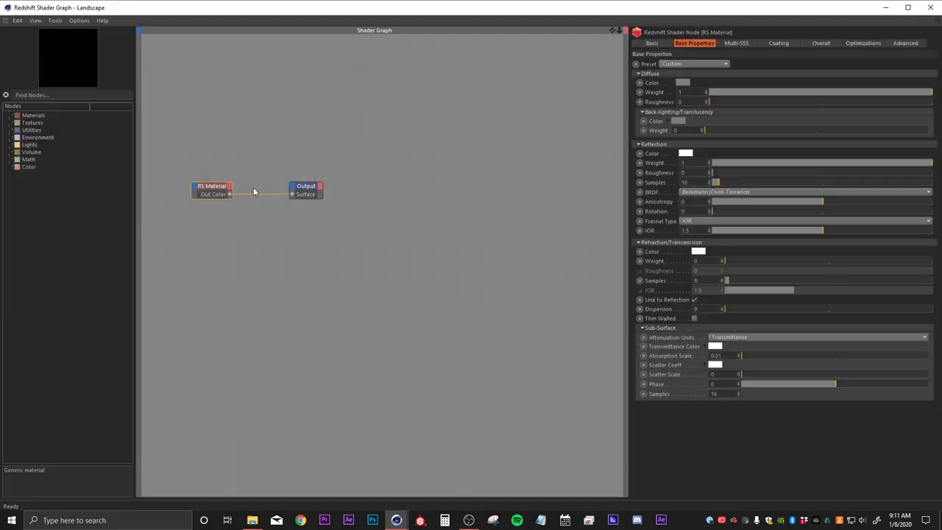
drag(327, 6, 415, 34)
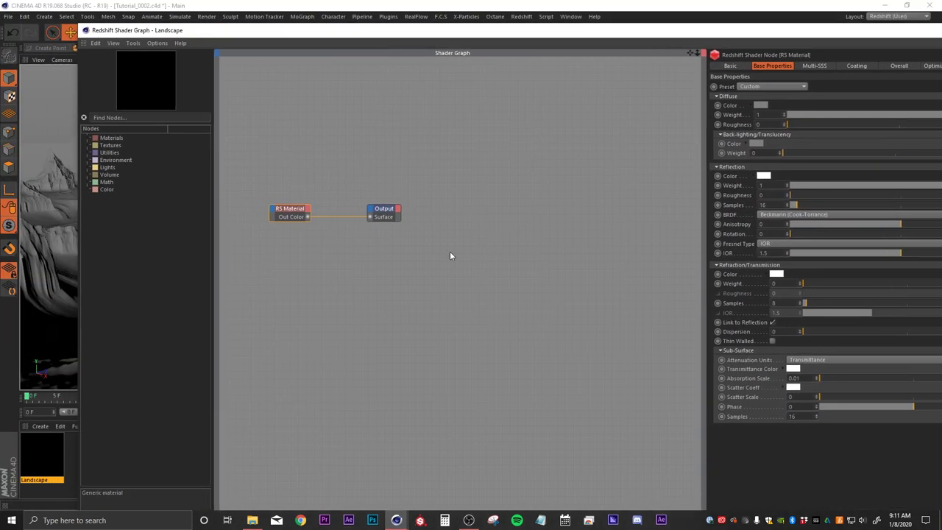
drag(676, 36, 602, 39)
click(910, 35)
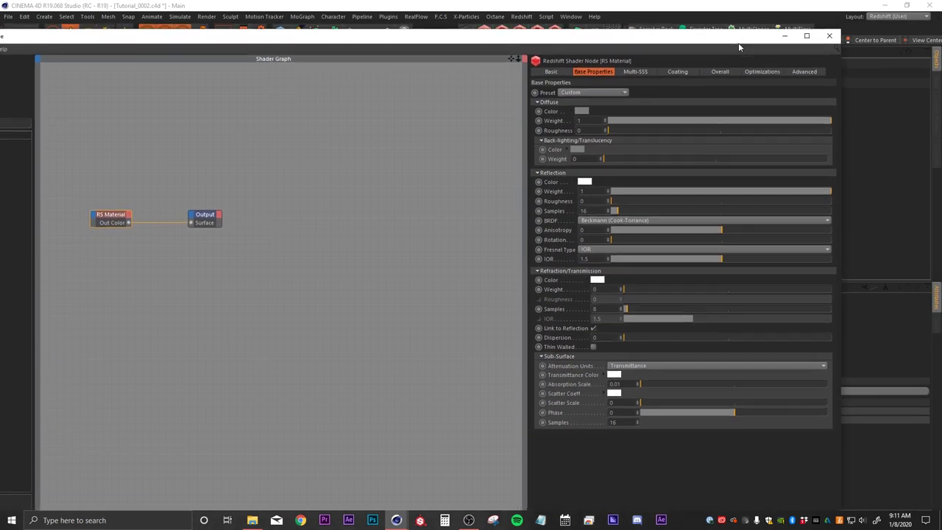
click(828, 36)
click(897, 18)
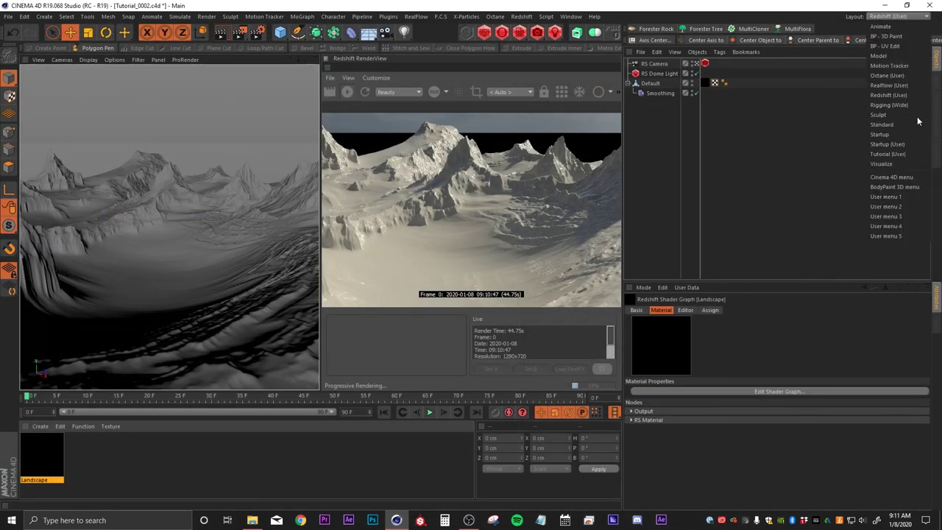
click(900, 153)
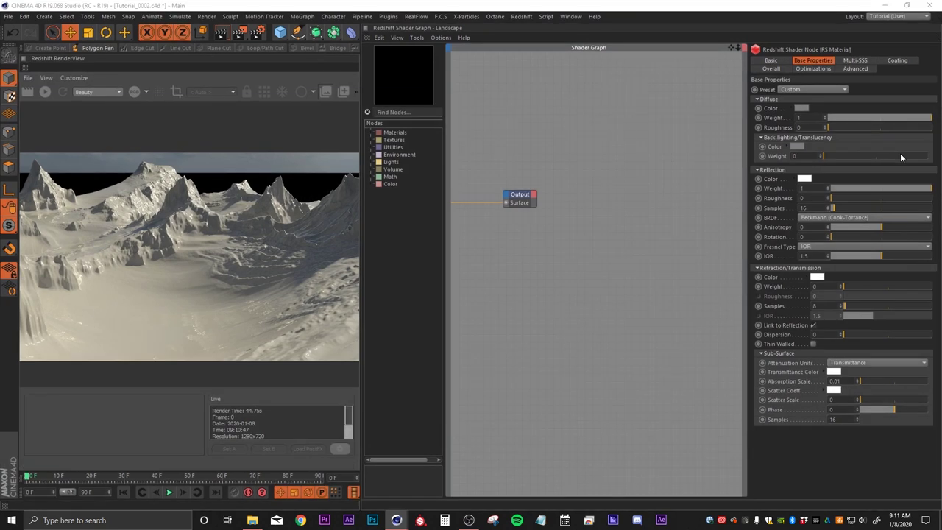
Step: Add a Material Blender node to the Landscape shader graph and place it above the existing RS Material node
middle_drag(504, 262, 618, 310)
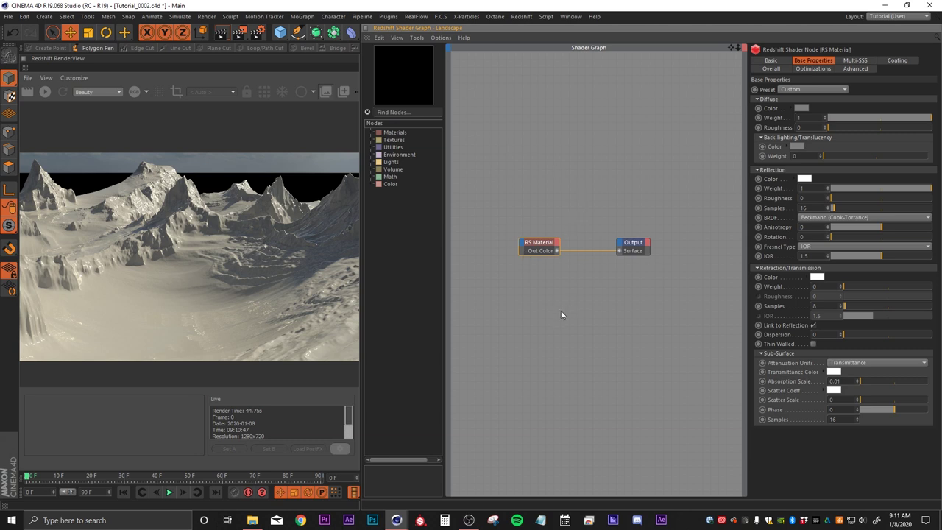
click(404, 111)
text(materia)
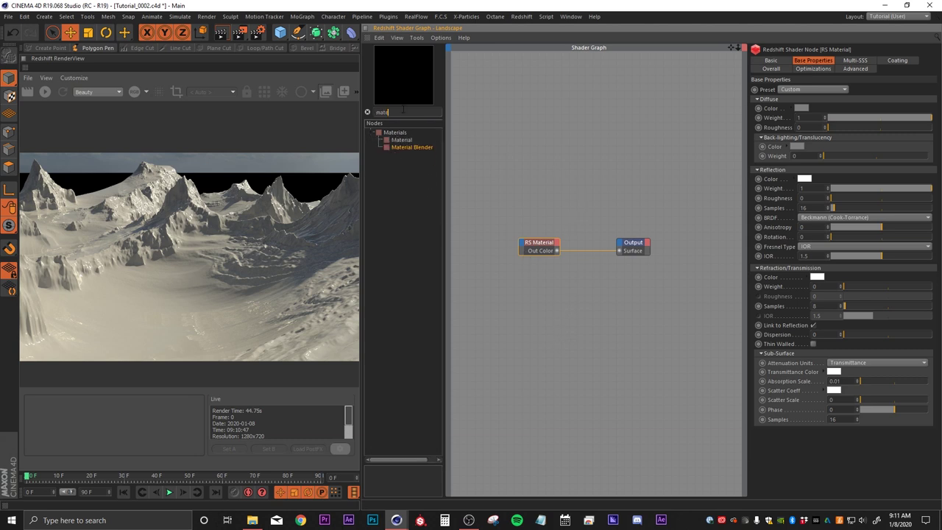
drag(397, 146, 556, 208)
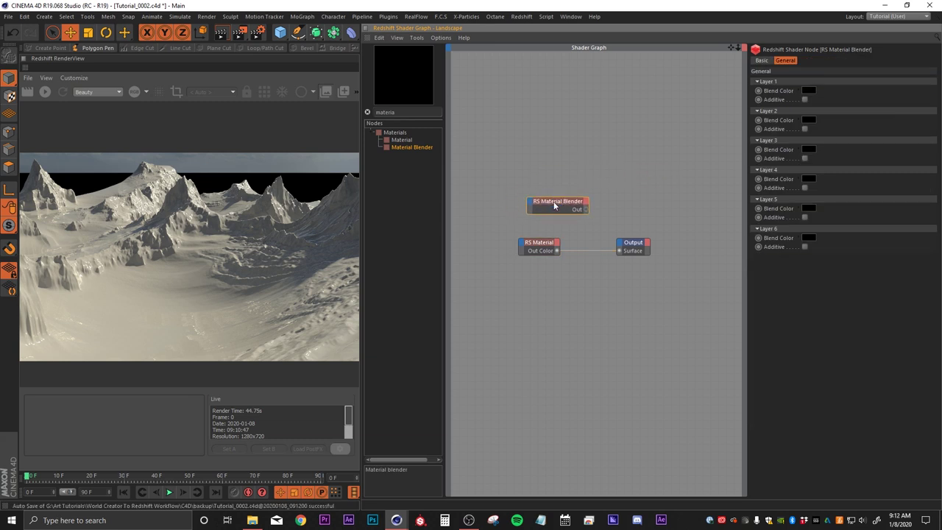
drag(552, 202, 578, 197)
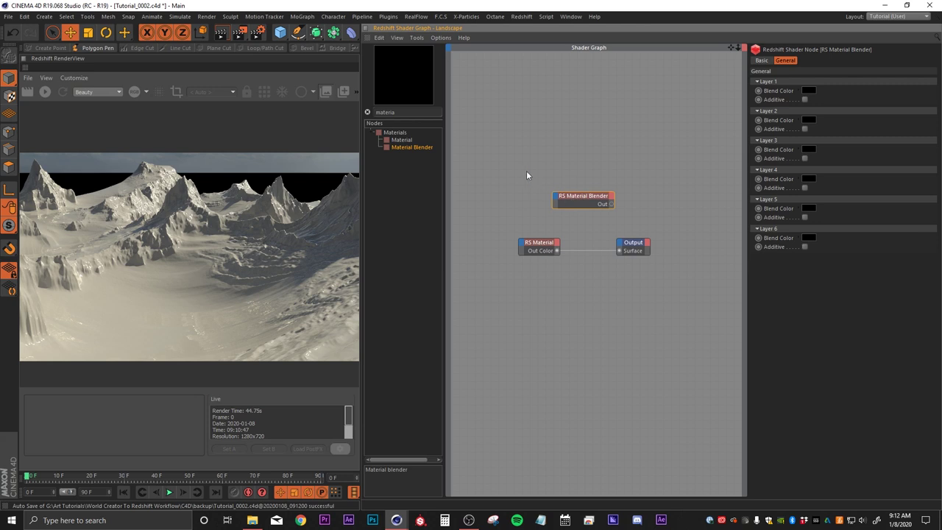
drag(559, 203, 633, 218)
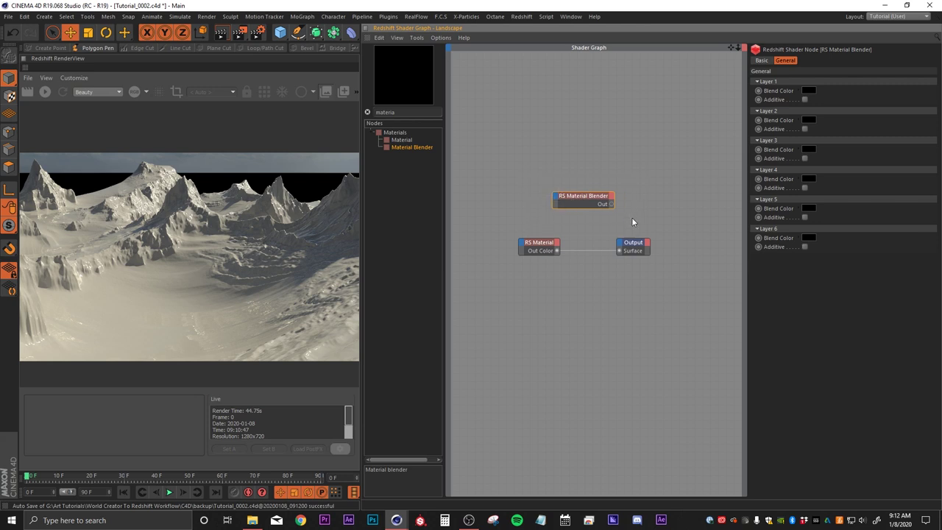
Step: Duplicate the RS Material node and rename the original node ROCKS
drag(555, 249, 530, 271)
right_click(528, 239)
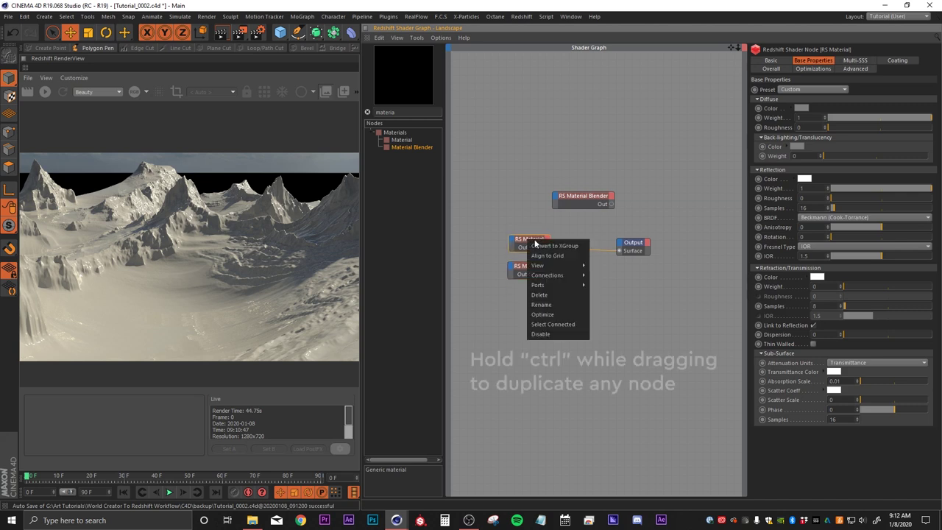
click(551, 302)
text(ROCKS)
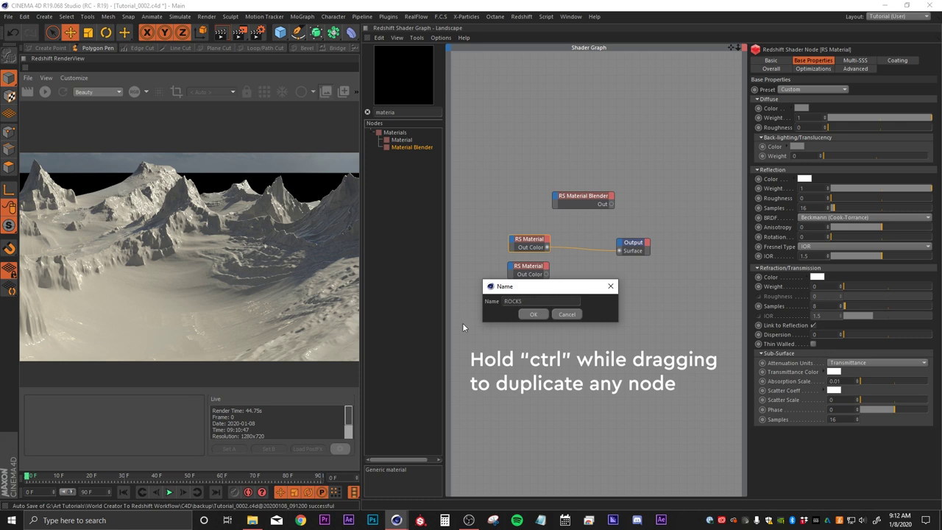
click(531, 314)
Step: Rename the duplicated RS Material node SAND
right_click(536, 267)
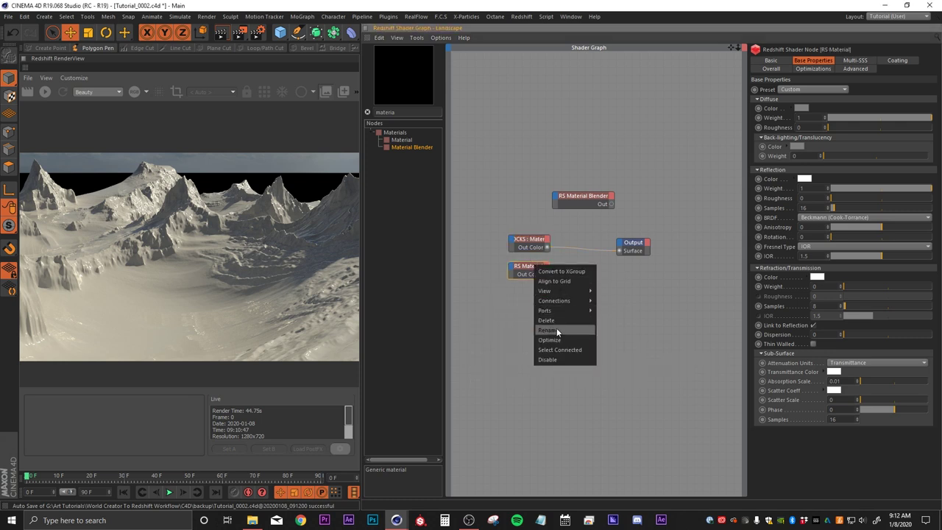
click(544, 331)
text(SA)
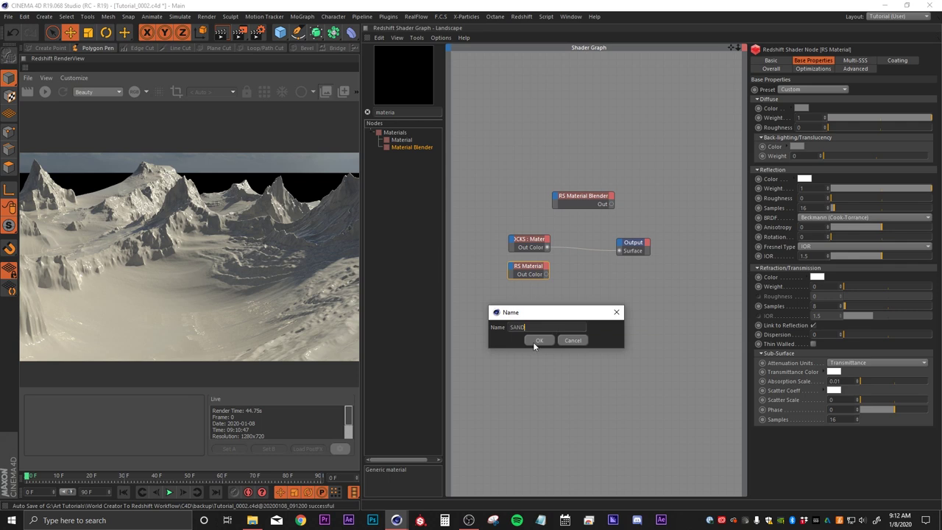
text(ND)
click(536, 341)
Step: Connect ROCKS to the blender's Base Color, SAND to Layer Color 1 and the blender to the Output's Surface, arranging the nodes neatly
drag(526, 244, 612, 203)
drag(547, 274, 615, 215)
drag(535, 272, 513, 272)
drag(588, 202, 652, 200)
middle_drag(555, 327, 614, 340)
drag(540, 233, 573, 325)
drag(563, 280, 556, 202)
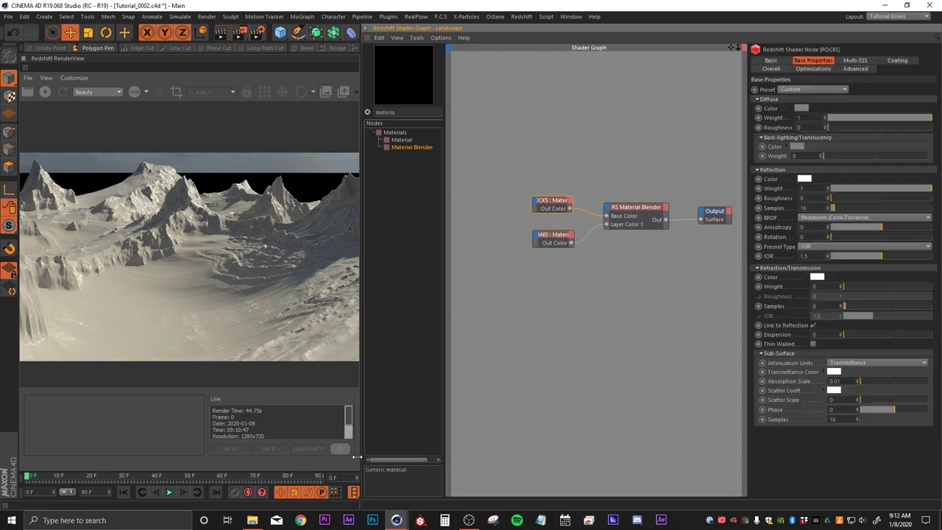
Step: Switch to File Explorer and open the CliffDesert004 texture folder inside the project's tex folder
mouse_move(253, 524)
click(253, 524)
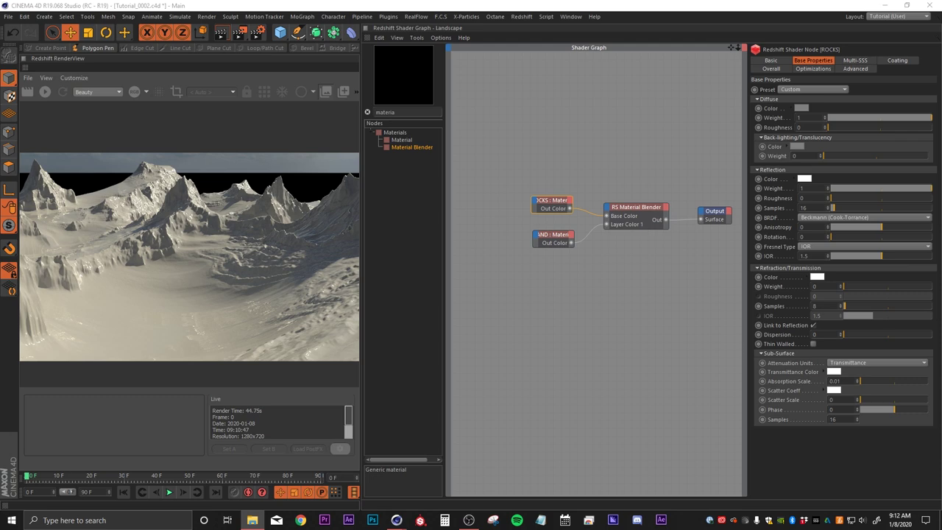
drag(941, 47, 384, 36)
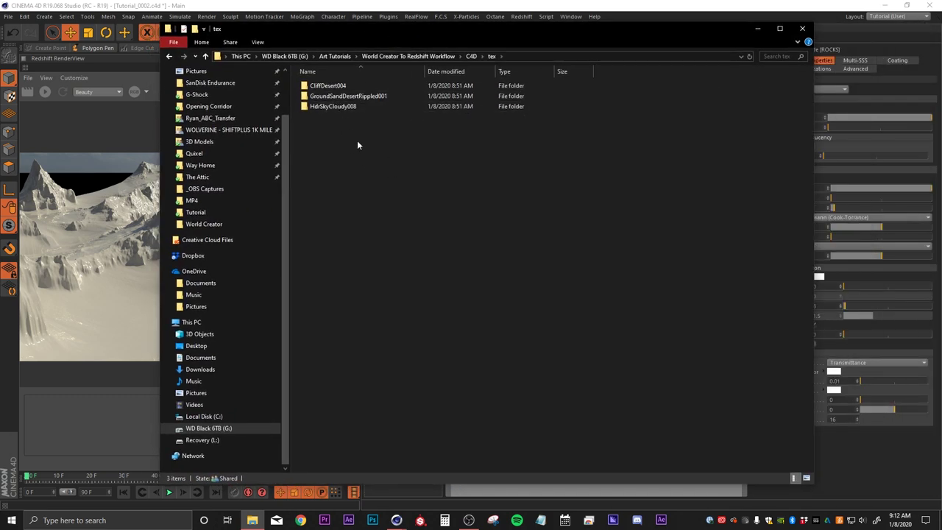
click(331, 86)
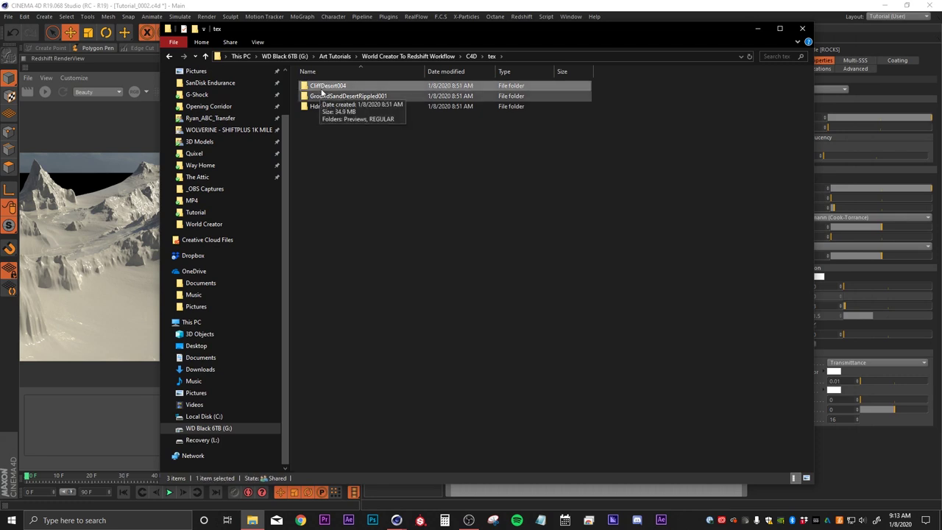
double_click(324, 88)
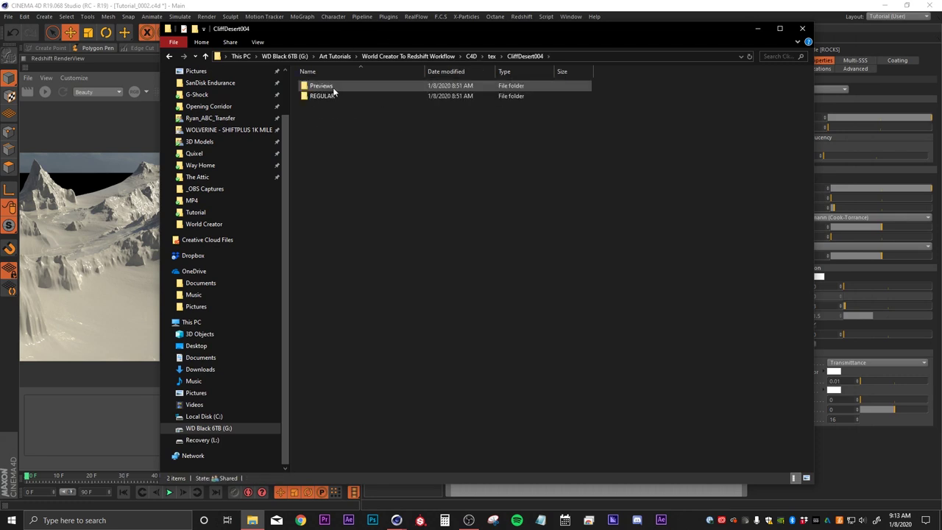
Step: Open the REGULAR/HIRES folder of CliffDesert004 and preview its COL_VAR2 color map and NRM normal map
double_click(338, 95)
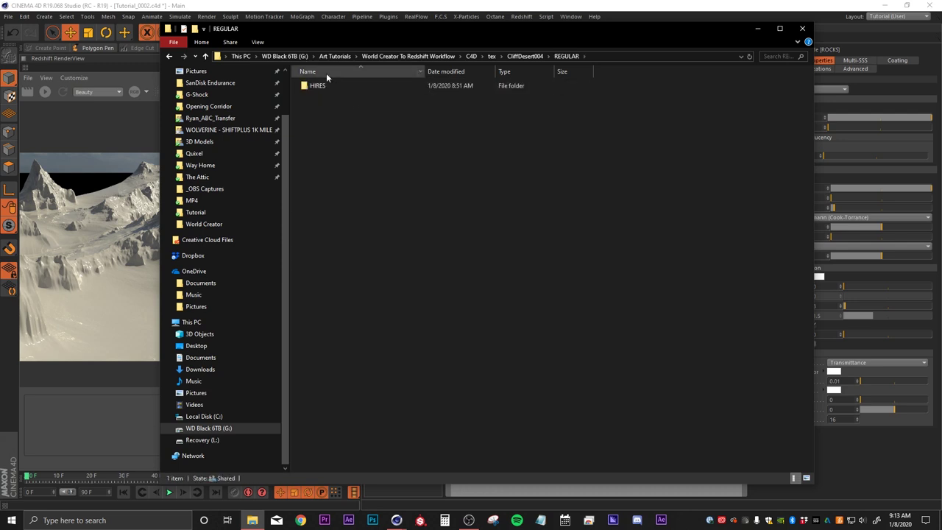
double_click(333, 86)
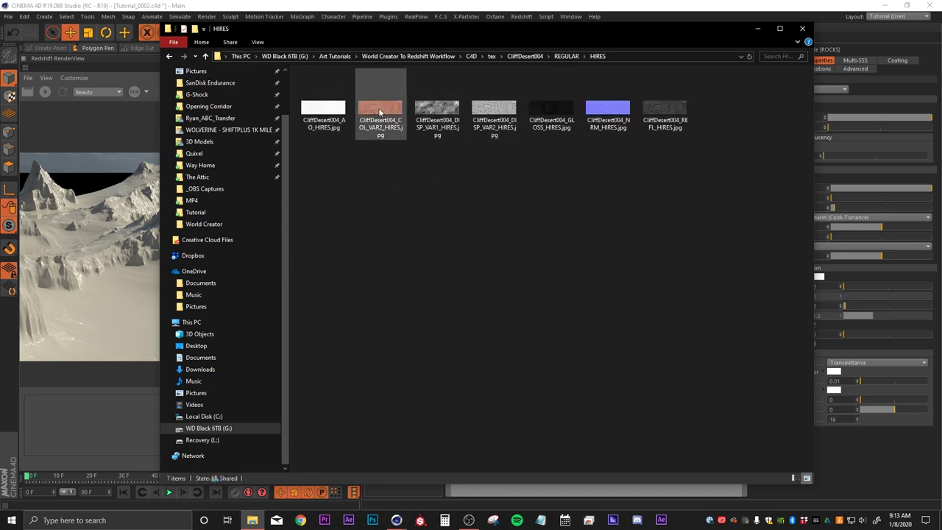
double_click(380, 110)
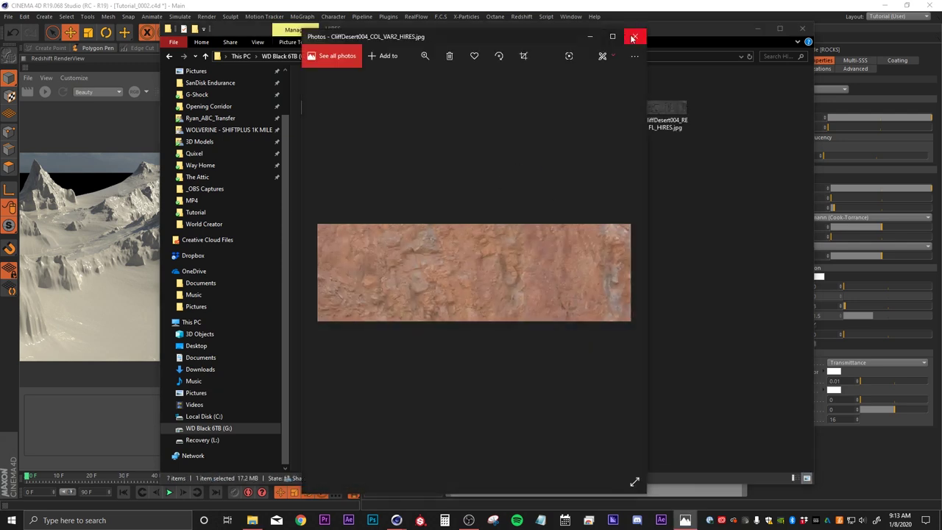
click(635, 36)
click(610, 116)
double_click(610, 115)
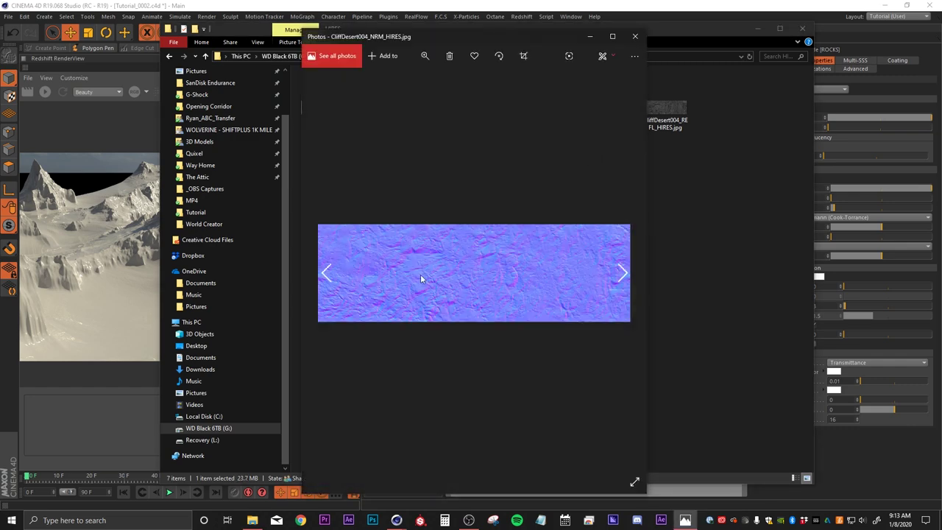
click(635, 36)
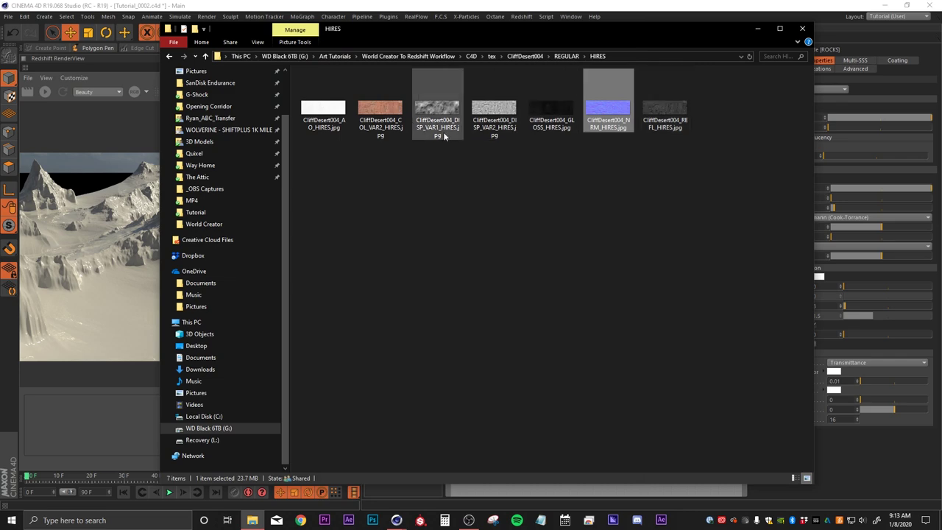
Step: Add CliffDesert004_COL_VAR2_HIRES.jpg to the shader graph as a texture node and place it left of the ROCKS material
drag(553, 30, 941, 59)
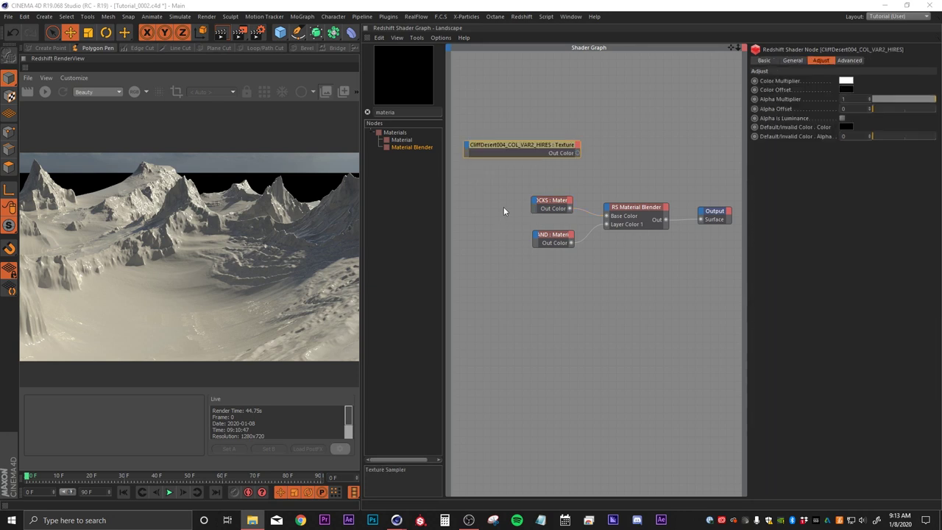
alt+middle_drag(504, 207, 578, 201)
drag(597, 145, 507, 197)
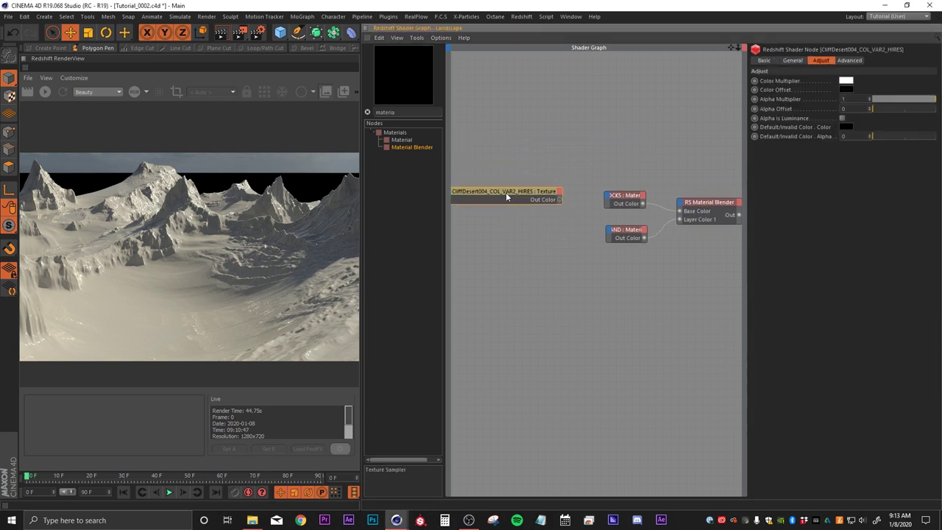
alt+middle_drag(507, 196, 551, 197)
drag(579, 196, 565, 194)
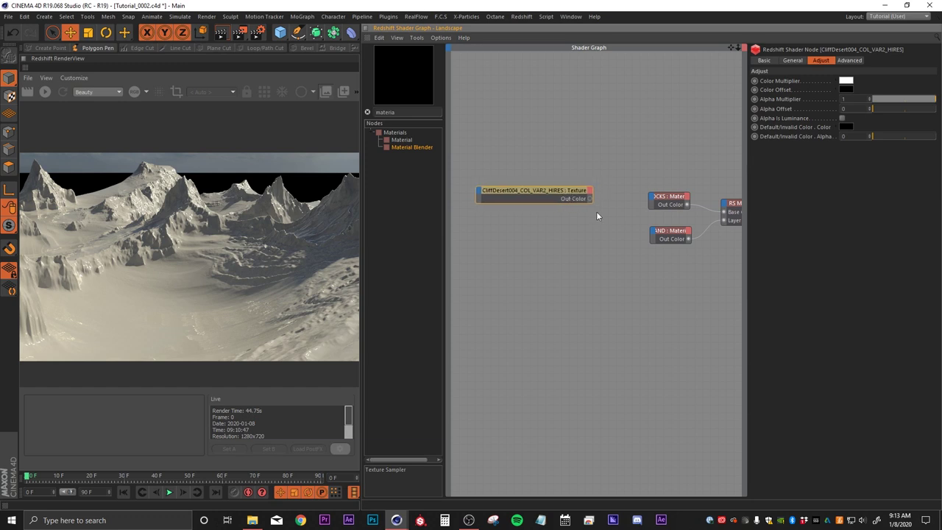
Step: Connect the CliffDesert004 color texture to the ROCKS material's Diffuse Color and shift the ROCKS node away from the blender
alt+middle_drag(595, 211, 561, 224)
drag(558, 214, 620, 215)
click(681, 288)
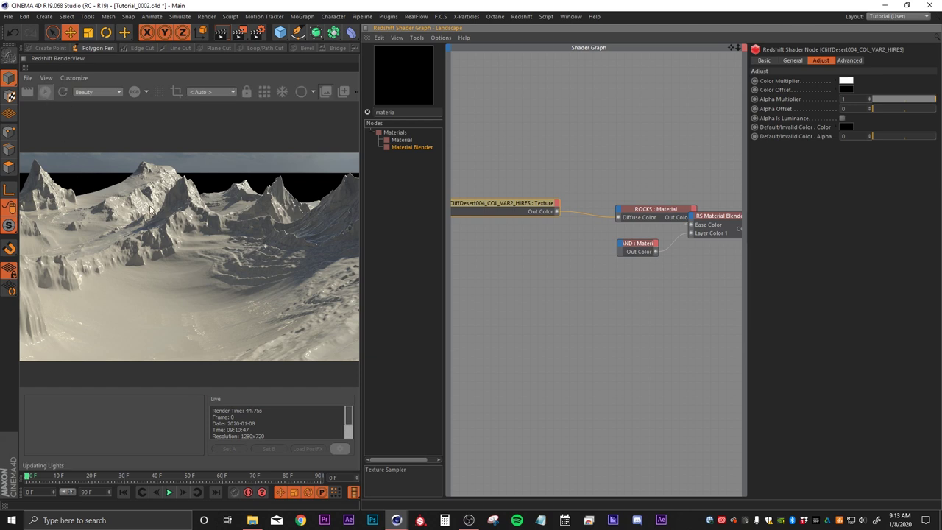
drag(659, 214, 635, 213)
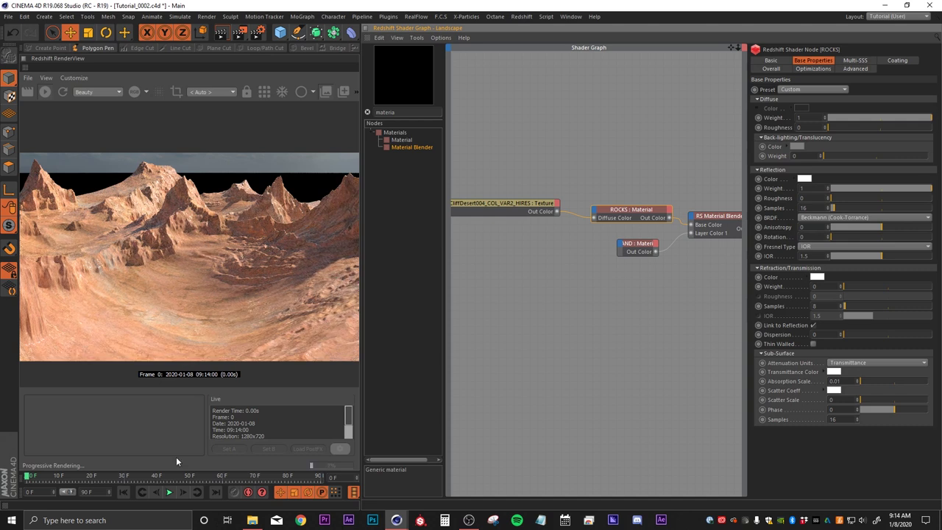
Step: Add the splatmap b&w image from the World Creator project folder to the shader graph without copying it to the project location
click(251, 520)
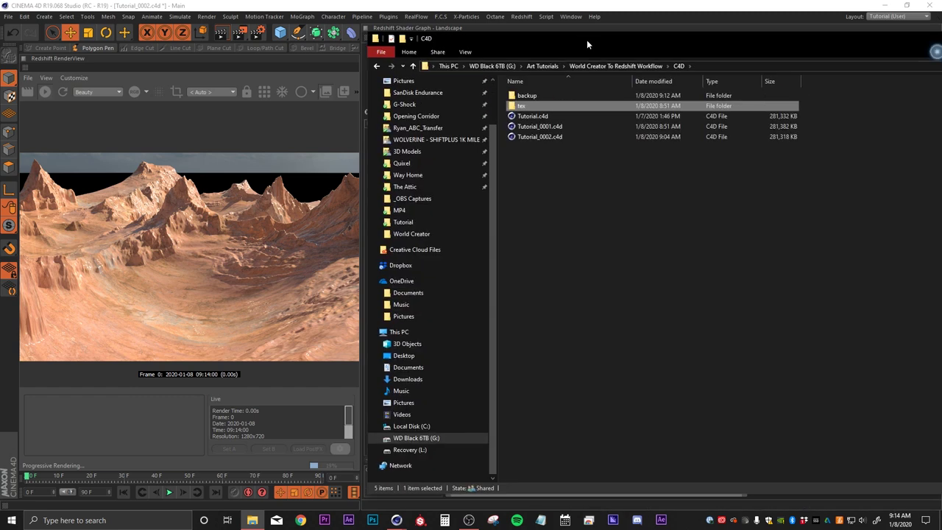
click(610, 66)
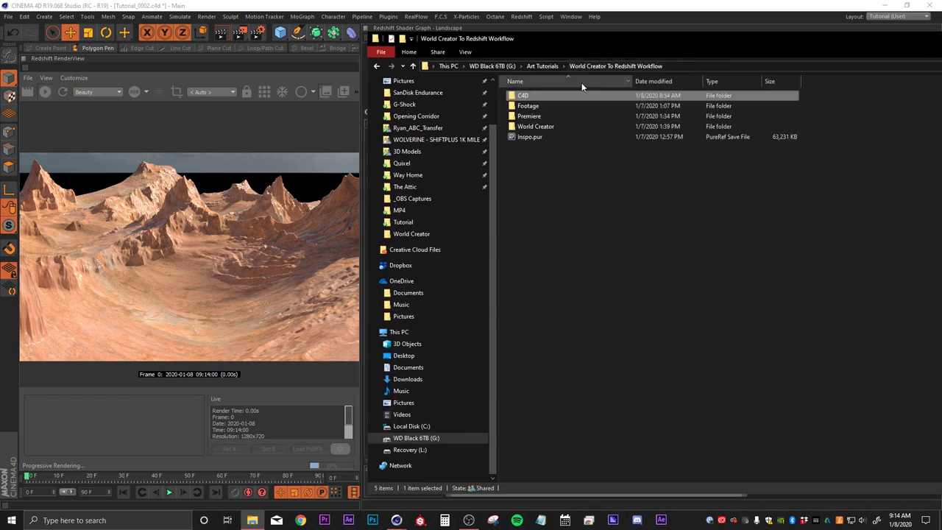
double_click(532, 126)
drag(651, 104, 662, 7)
drag(626, 148, 626, 149)
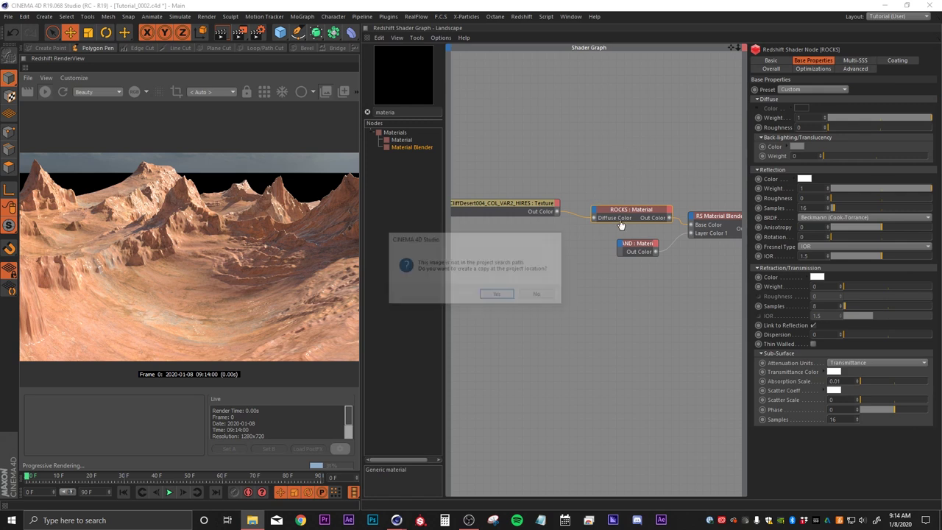
click(541, 295)
alt+middle_drag(674, 184, 560, 175)
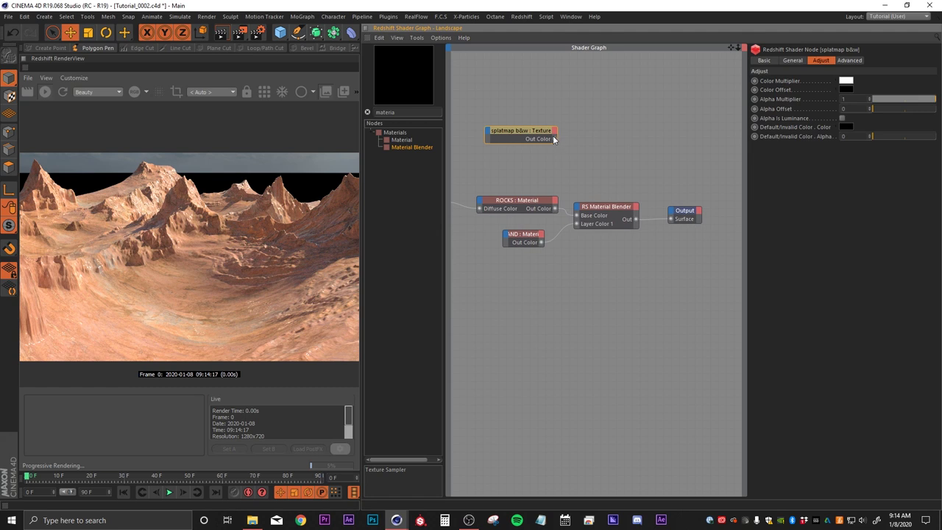
Step: Connect the splatmap b&w texture's Out Color to Blend Color 1 of the RS Material Blender
drag(578, 201, 578, 210)
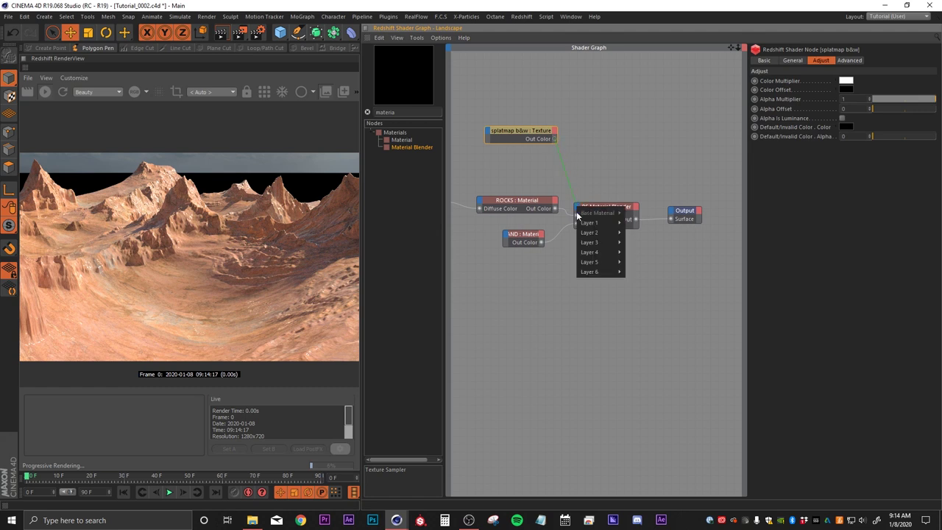
mouse_move(581, 223)
click(657, 232)
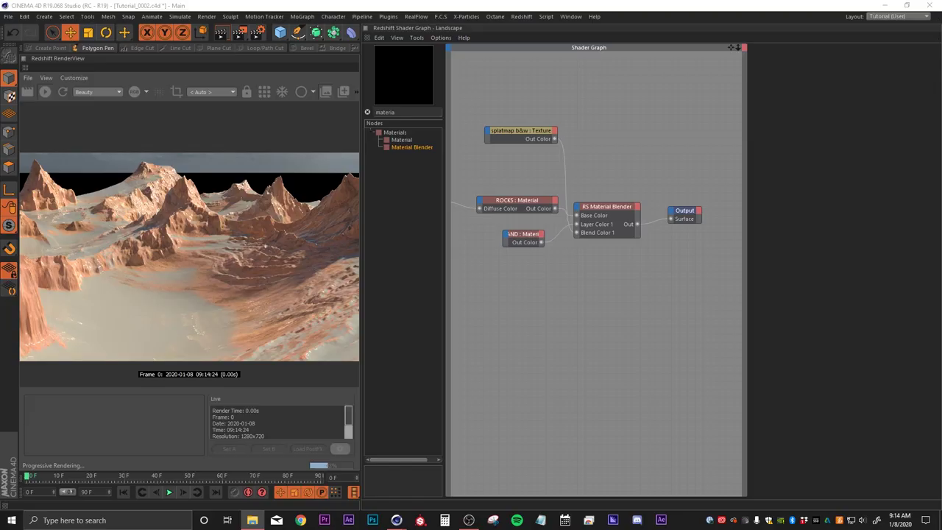
Step: Open the REGULAR/3K subfolder of the GroundSandDesertRippled001 texture set in File Explorer
click(252, 519)
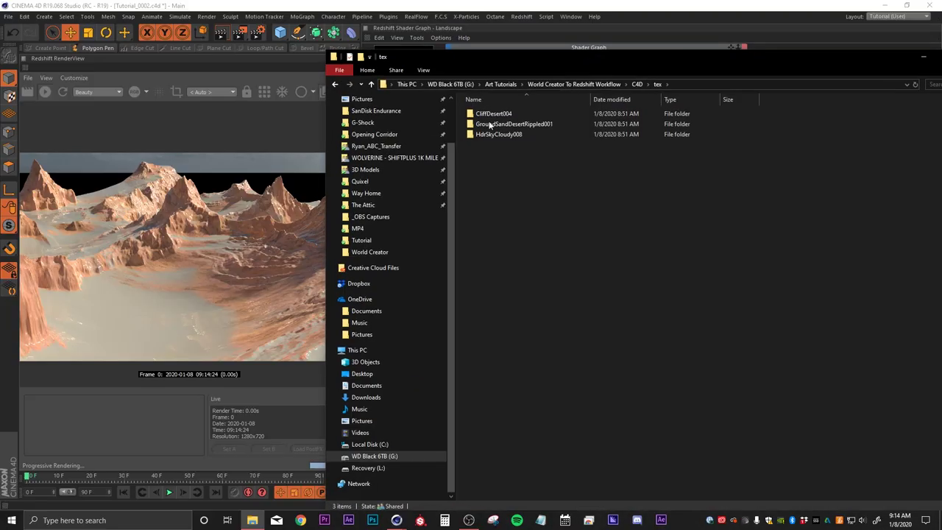
double_click(479, 125)
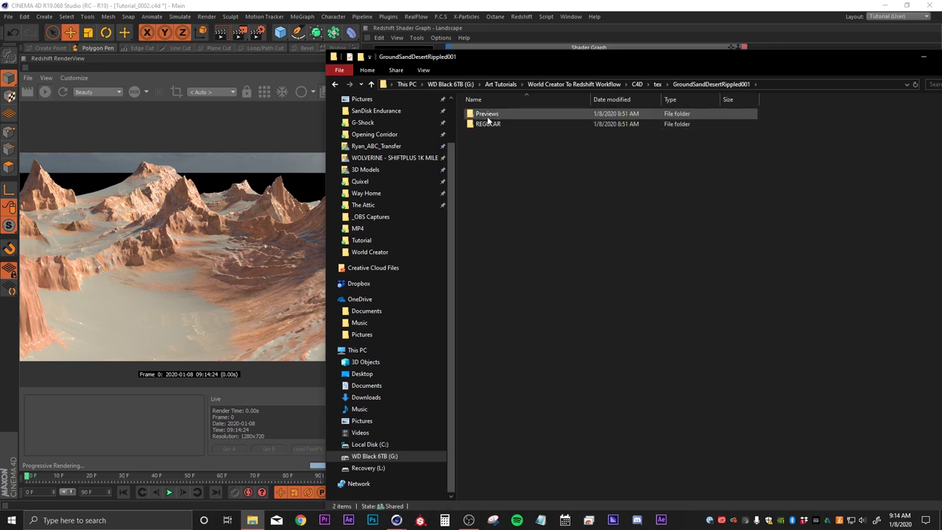
double_click(484, 124)
double_click(491, 115)
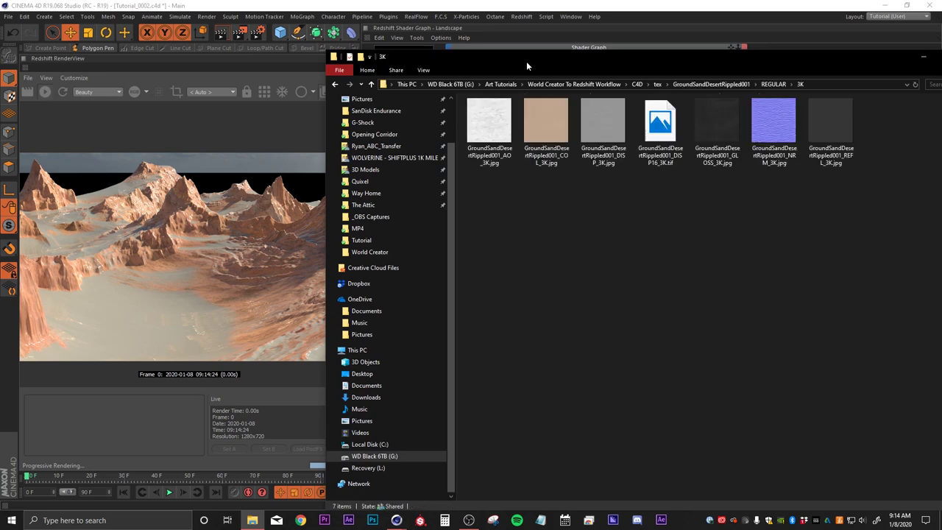
Step: Preview the GroundSandDesertRippled001 images from the color map through the displacement and gloss maps to the normal map
drag(526, 61, 401, 52)
click(424, 110)
double_click(424, 111)
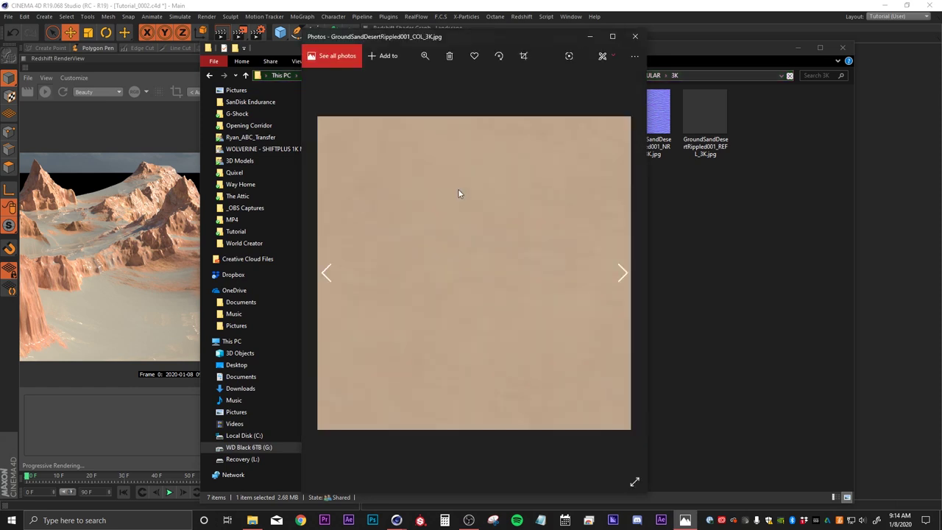
key(Right)
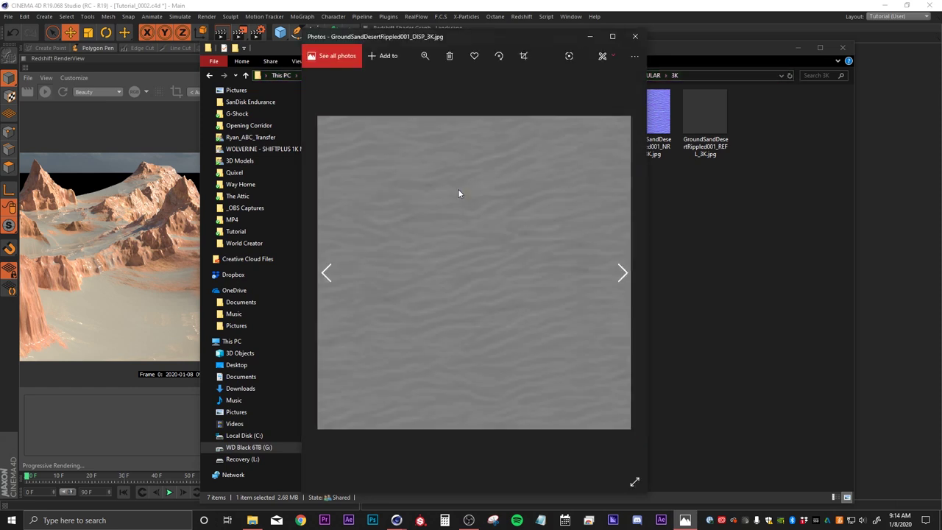
key(Right)
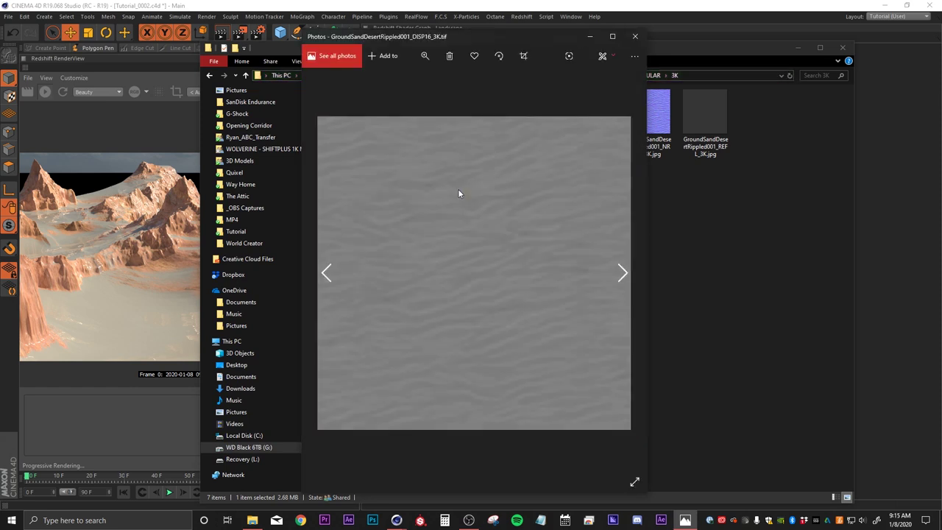
key(Right)
key(Right)
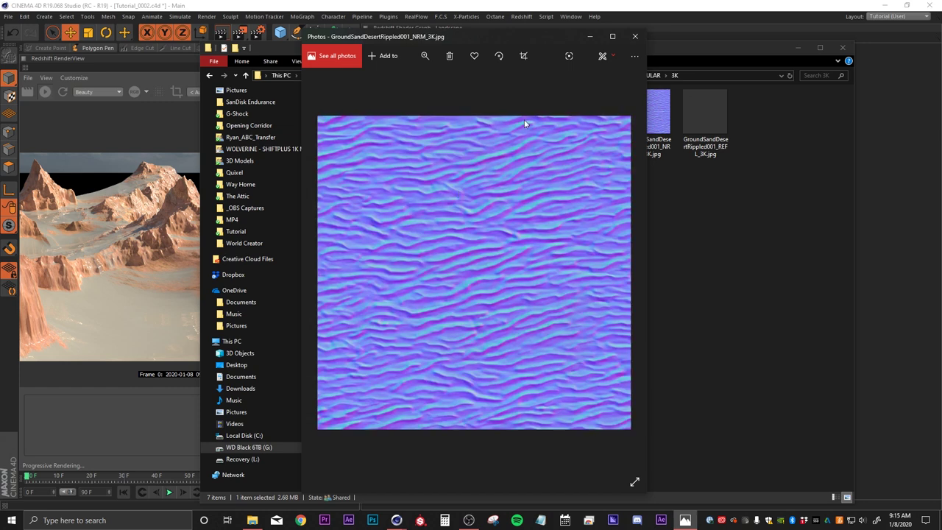
click(633, 40)
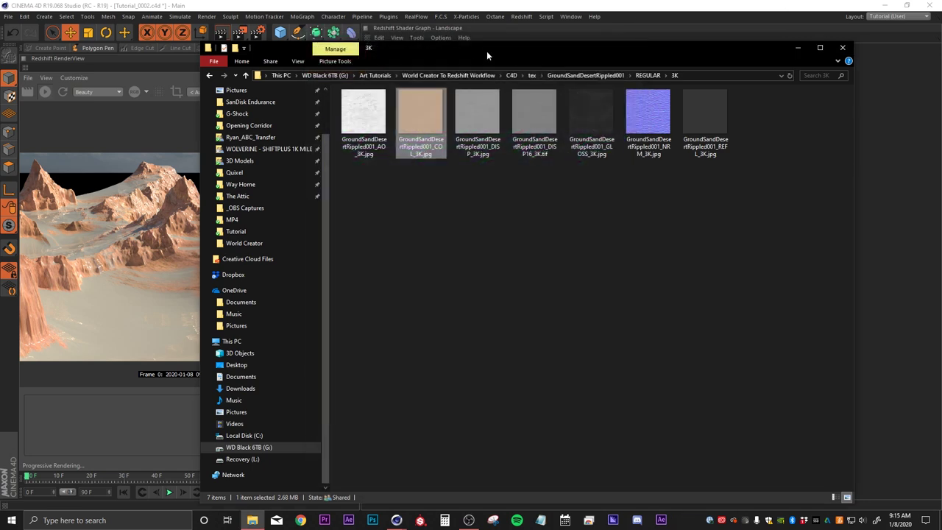
Step: Add GroundSandDesertRippled001_COL_3K.jpg to the shader graph and connect it to the SAND material's Diffuse Color
drag(493, 51, 941, 59)
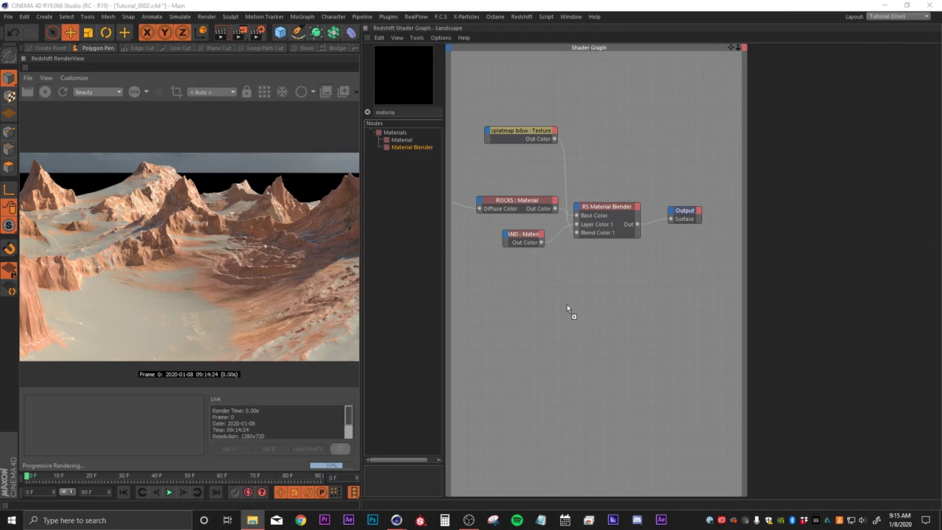
drag(612, 301, 479, 273)
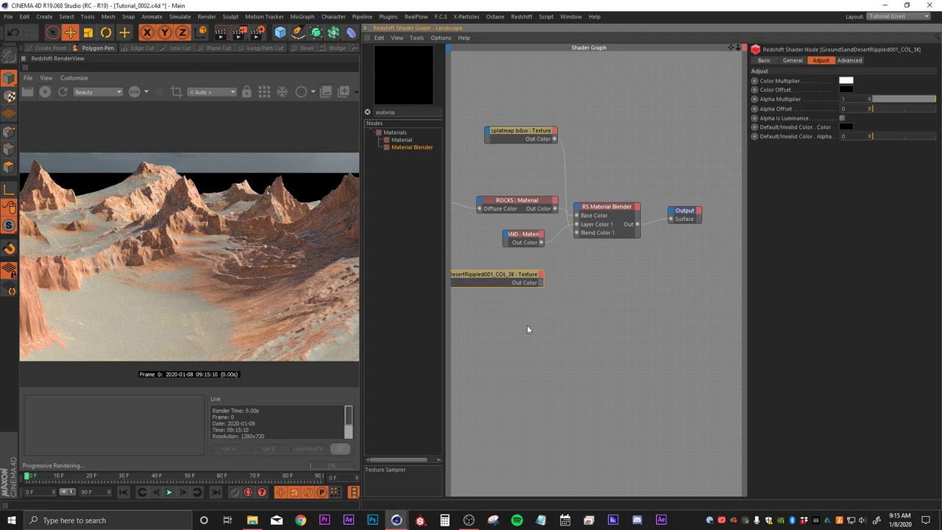
alt+middle_drag(522, 306, 692, 357)
alt+middle_drag(616, 321, 515, 287)
drag(557, 289, 466, 256)
drag(578, 254, 594, 262)
click(747, 260)
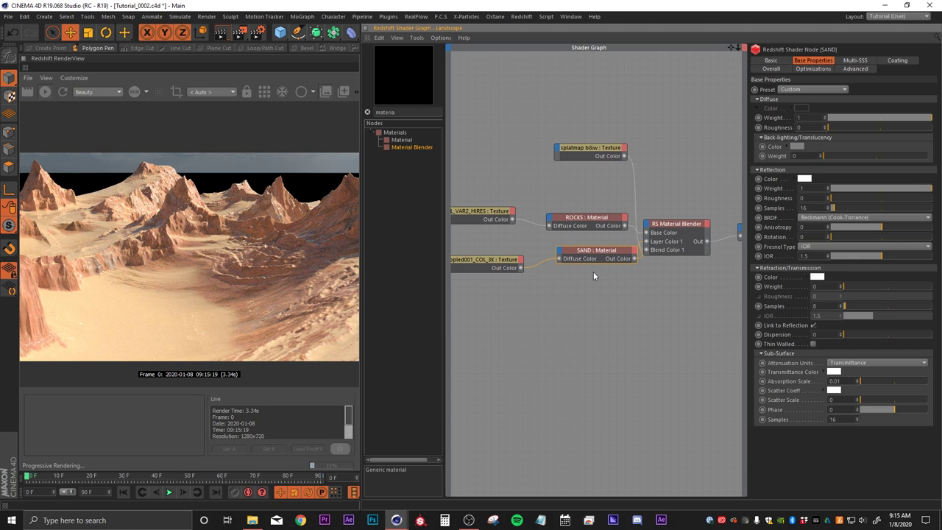
Step: Reposition the sand and cliff color texture nodes slightly farther from their ROCKS and SAND materials
middle_drag(524, 306, 601, 312)
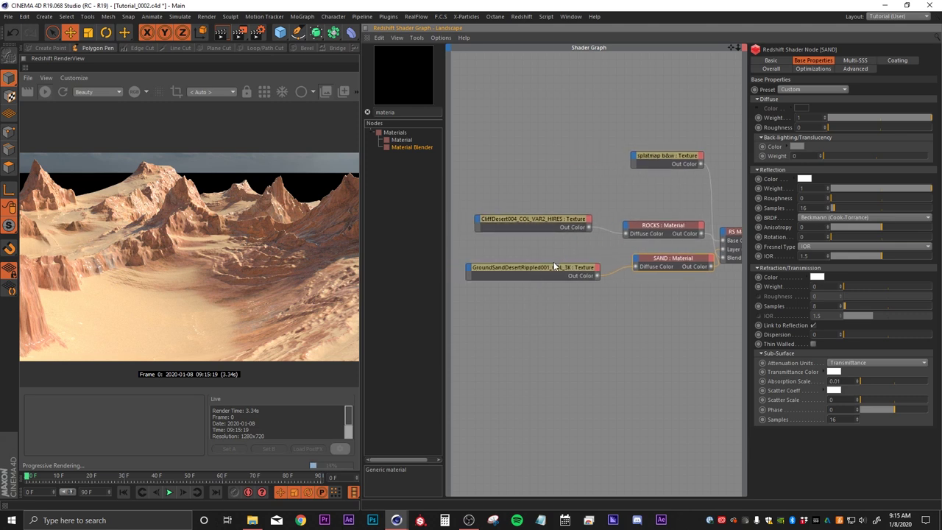
click(563, 268)
drag(531, 216, 536, 218)
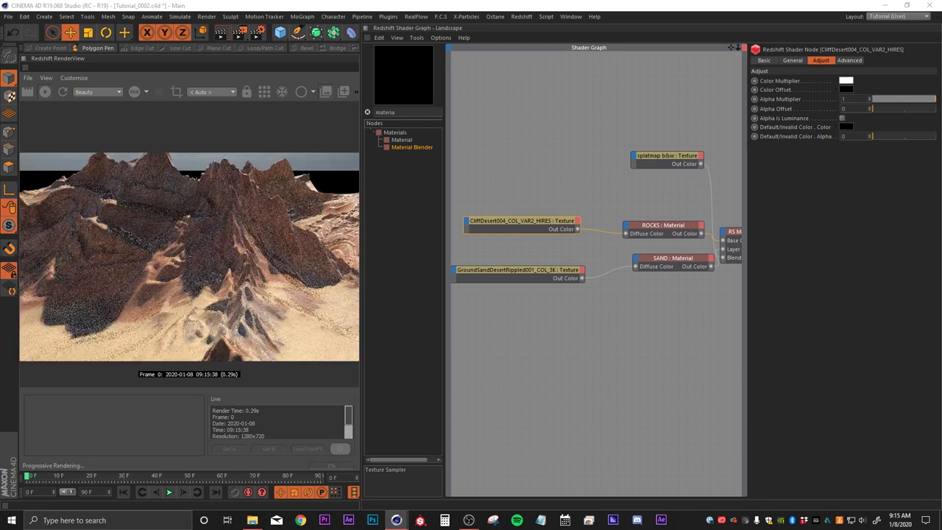
Step: Set the ROCKS material's reflection weight to 0
middle_drag(660, 326, 560, 330)
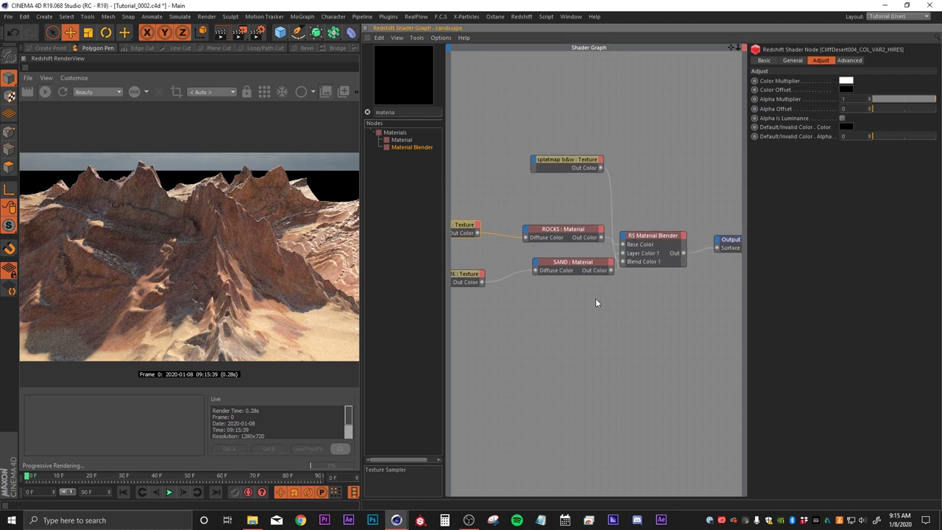
click(573, 231)
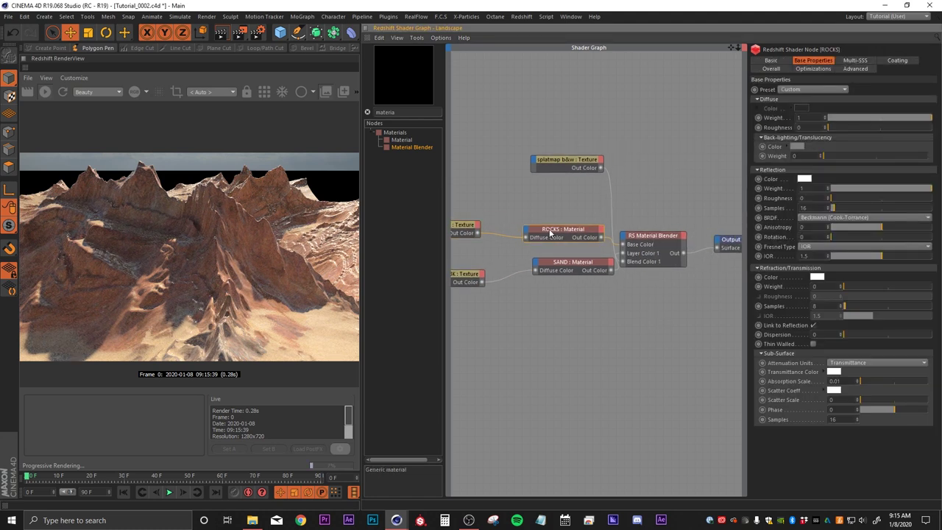
text(0)
key(Return)
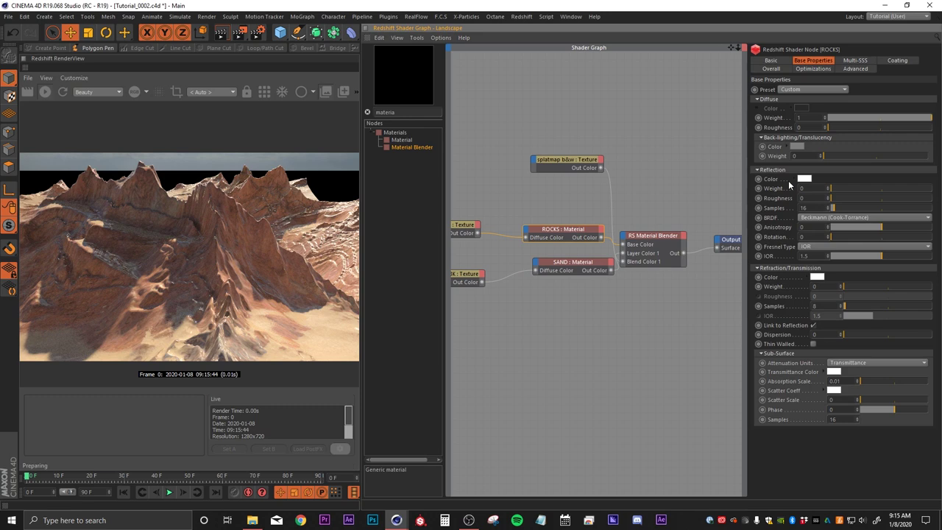
Step: Inspect the cliff texture up close in the render, and move the CliffDesert004 color texture node farther from the ROCKS material
alt+right_drag(266, 249, 317, 249)
mouse_move(221, 258)
alt+mouse_down()
mouse_move(257, 256)
mouse_move(213, 261)
mouse_move(221, 247)
alt+mouse_up()
alt+middle_drag(221, 246, 191, 220)
alt+right_drag(191, 221, 199, 250)
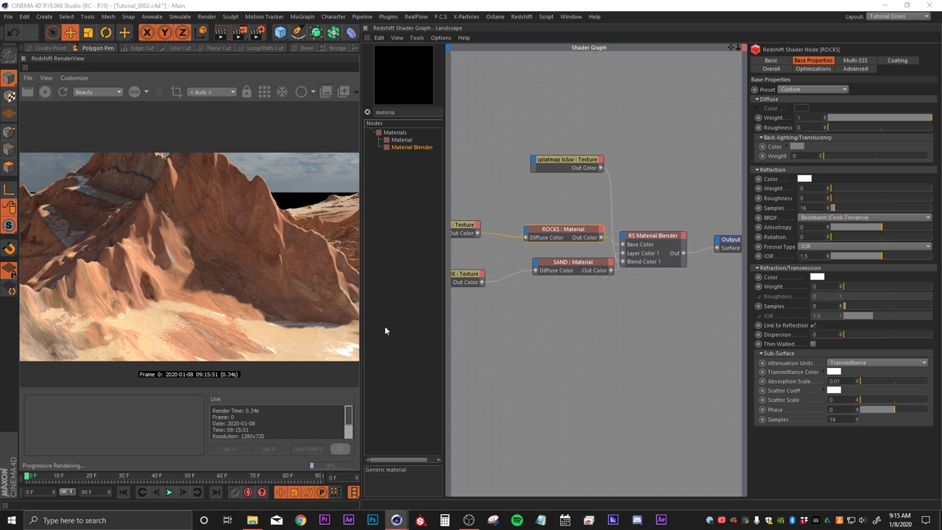
middle_drag(532, 321, 634, 326)
middle_drag(558, 301, 558, 301)
drag(540, 228, 504, 224)
middle_drag(483, 258, 561, 276)
Step: Add a TriPlanar node to the shader graph and place it between the cliff color texture and the ROCKS material
click(369, 112)
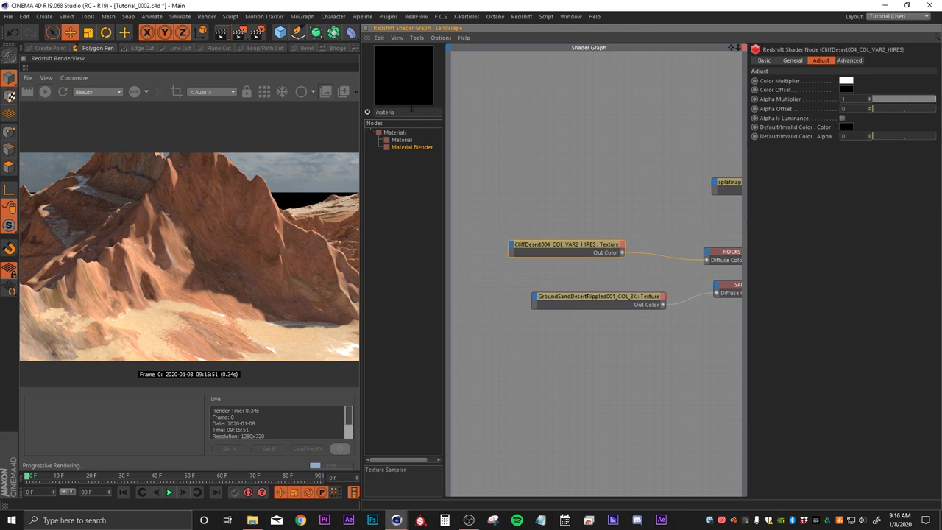
text(tri)
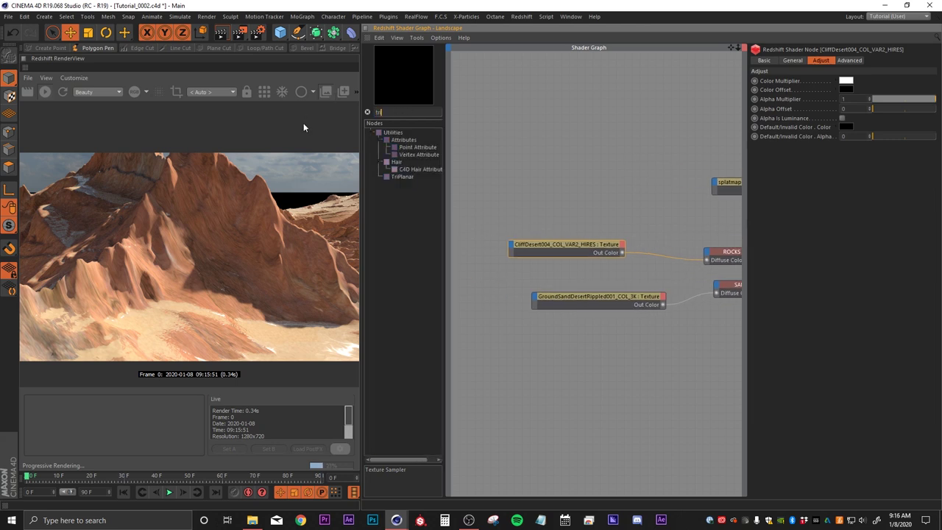
drag(401, 178, 573, 206)
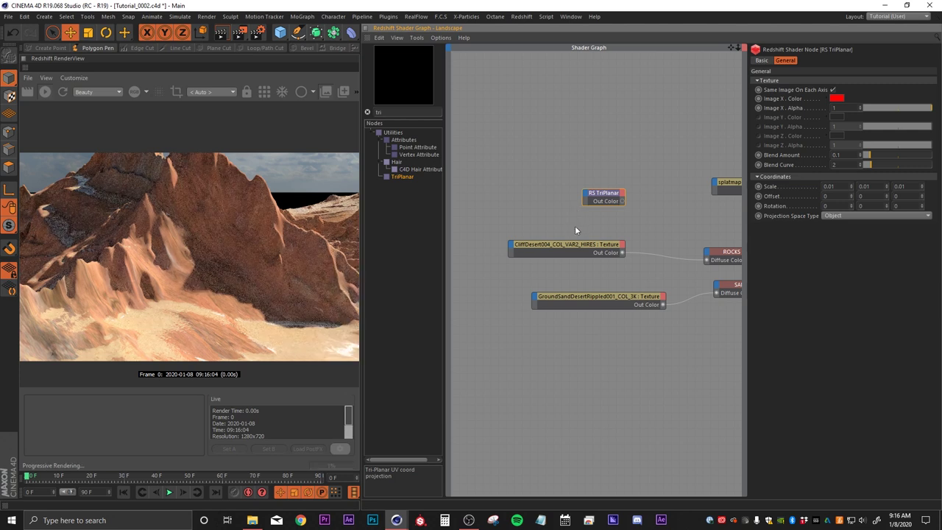
drag(576, 246, 530, 243)
drag(602, 193, 618, 235)
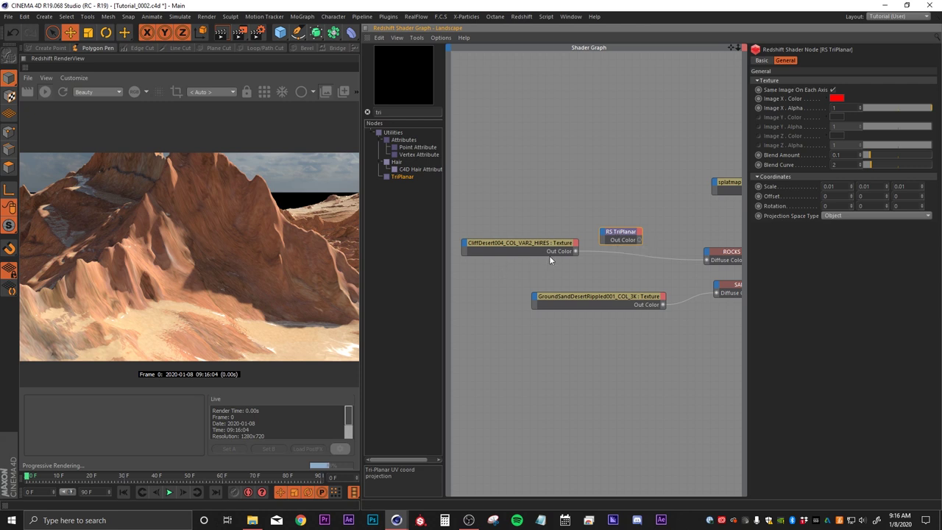
Step: Connect the cliff color texture to the TriPlanar node's Image X and the TriPlanar output to the ROCKS Diffuse Color
drag(598, 240, 604, 232)
mouse_move(619, 247)
click(660, 248)
drag(636, 236, 706, 260)
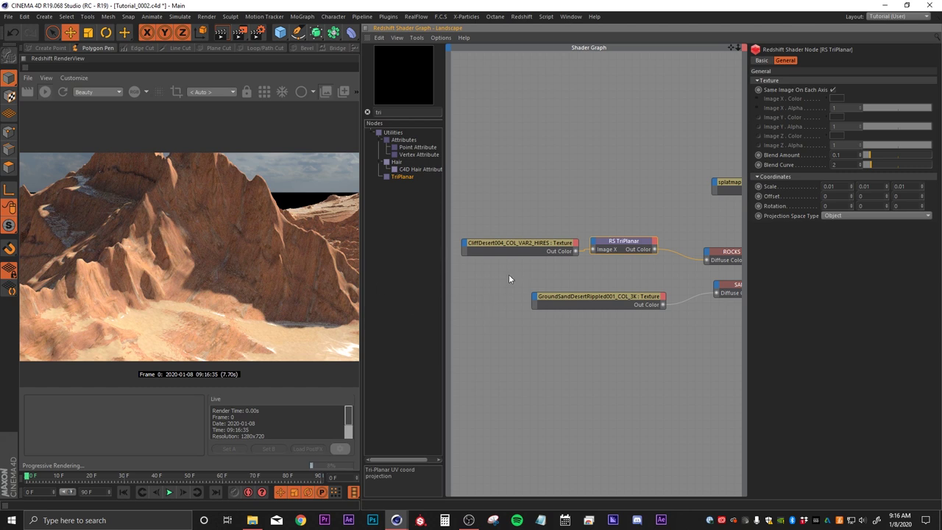
Step: Move the cliff color texture node farther from the TriPlanar node and set the TriPlanar's X scale to 0.003
drag(528, 242, 518, 239)
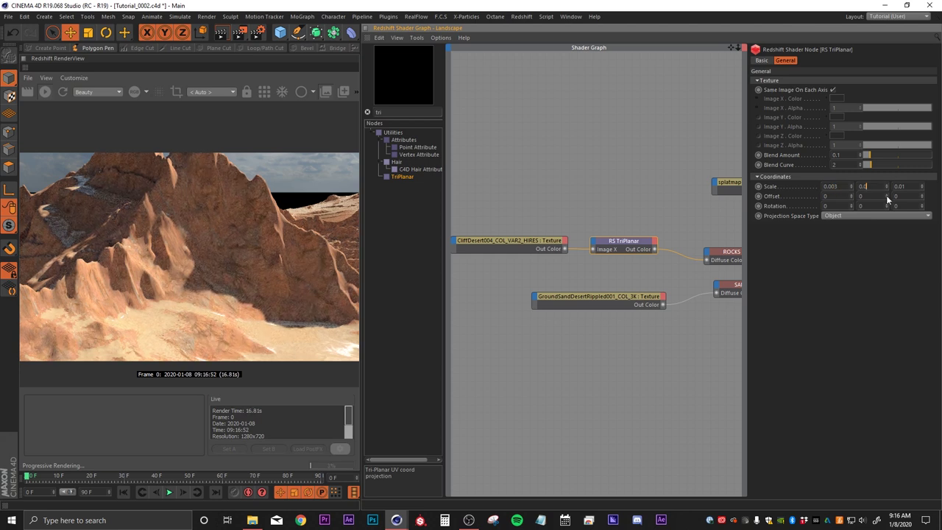
key(Return)
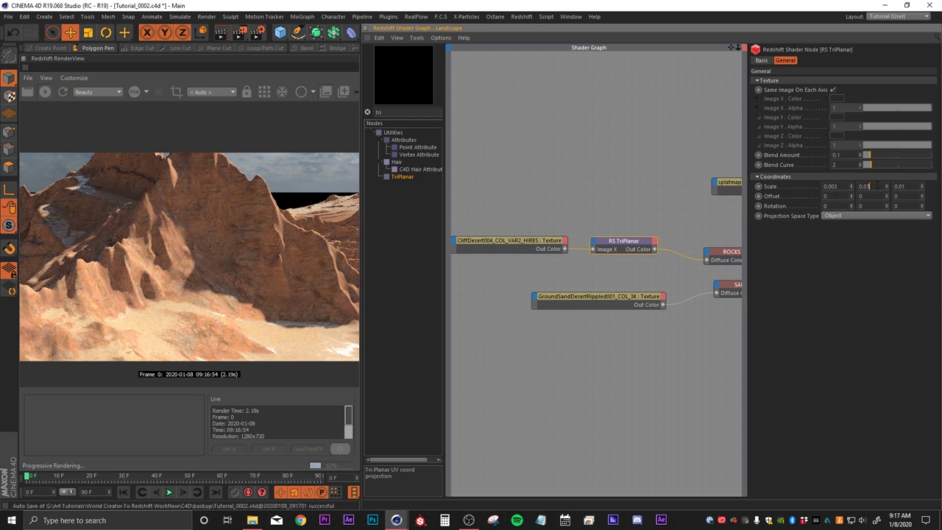
key(ctrl+z)
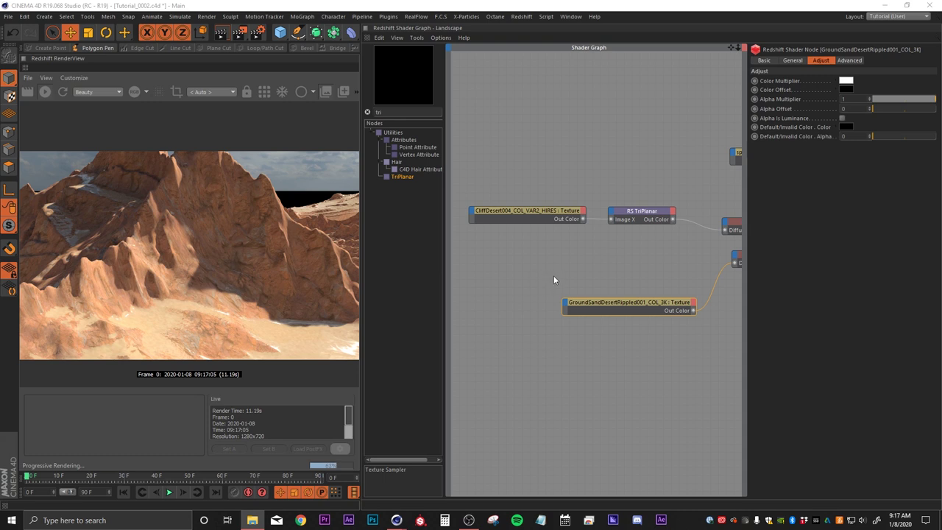
Step: Add the CliffDesert004_NRM_HIRES texture to the graph and connect it to the Input of a new Bump Map node
drag(553, 278, 536, 249)
middle_drag(570, 271, 568, 271)
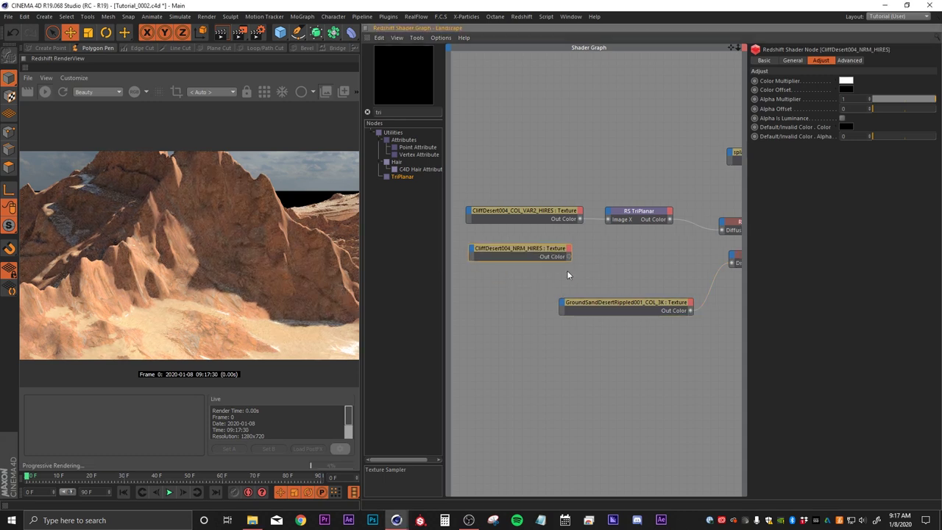
double_click(392, 115)
text(bump)
drag(401, 153, 596, 252)
mouse_move(608, 264)
click(637, 265)
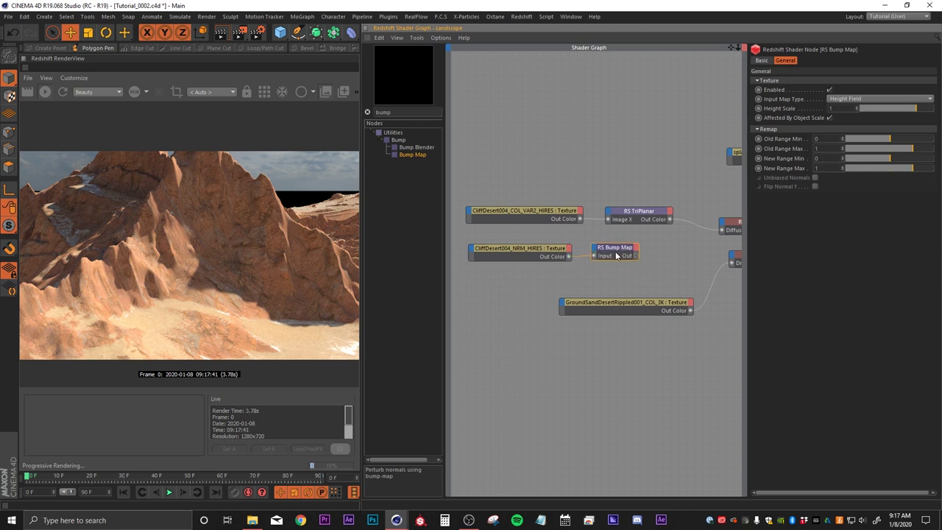
Step: Set the Bump Map's input map type to Tangent-Space Normal and shift it with its normal texture away from ROCKS
click(844, 98)
click(844, 118)
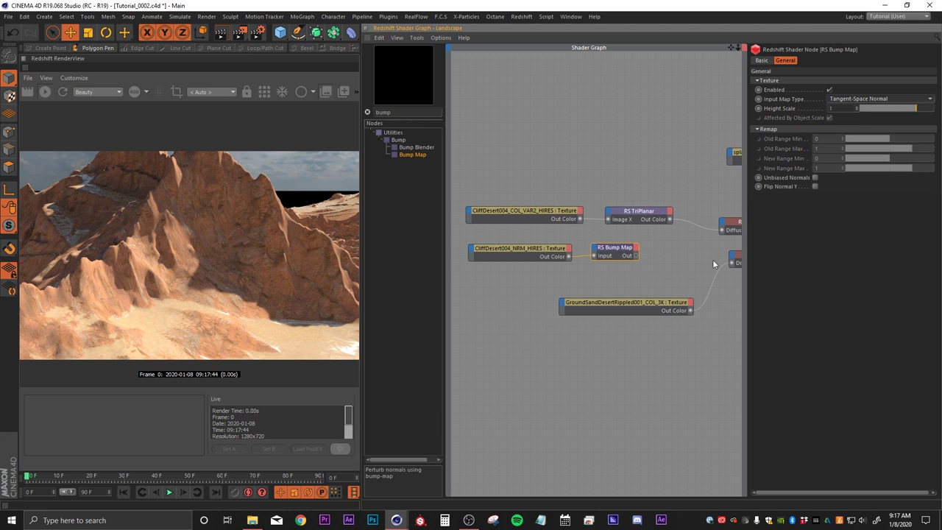
middle_drag(651, 337, 615, 344)
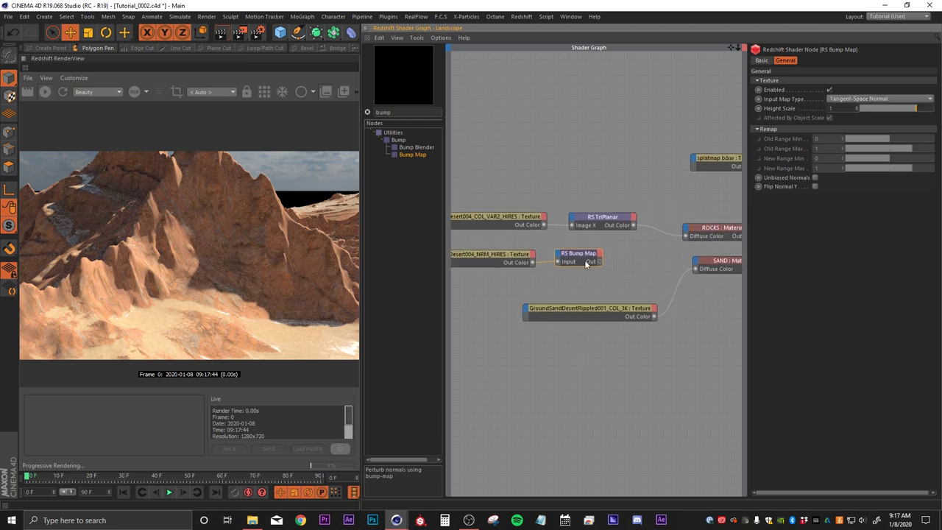
drag(491, 240, 541, 256)
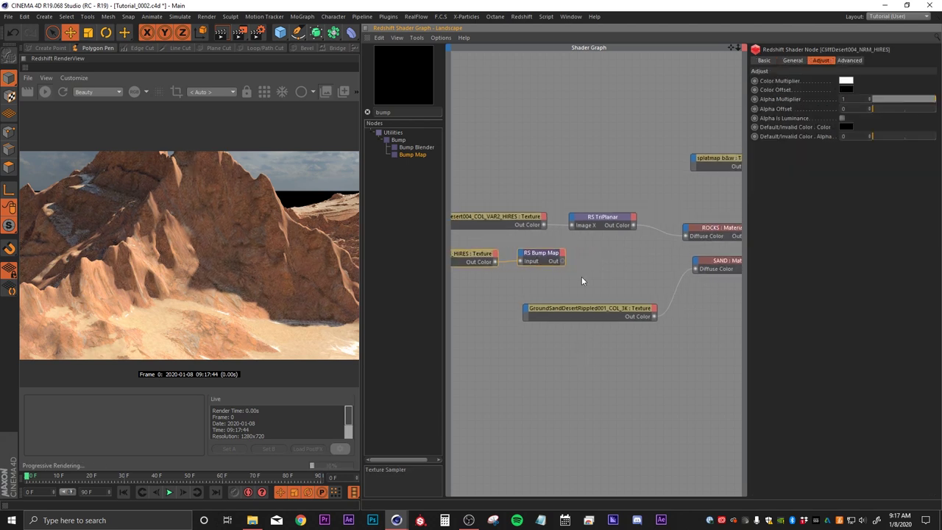
click(582, 278)
Step: Duplicate the TriPlanar node after the Bump Map and connect its output to the ROCKS material's Bump Input
click(597, 221)
ctrl+drag(597, 221, 577, 254)
drag(637, 254, 687, 233)
mouse_move(703, 305)
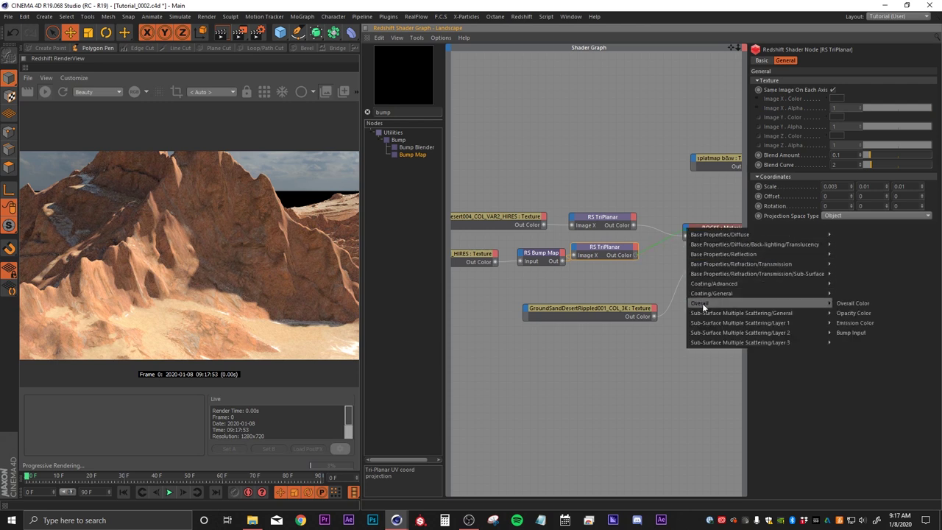
click(853, 332)
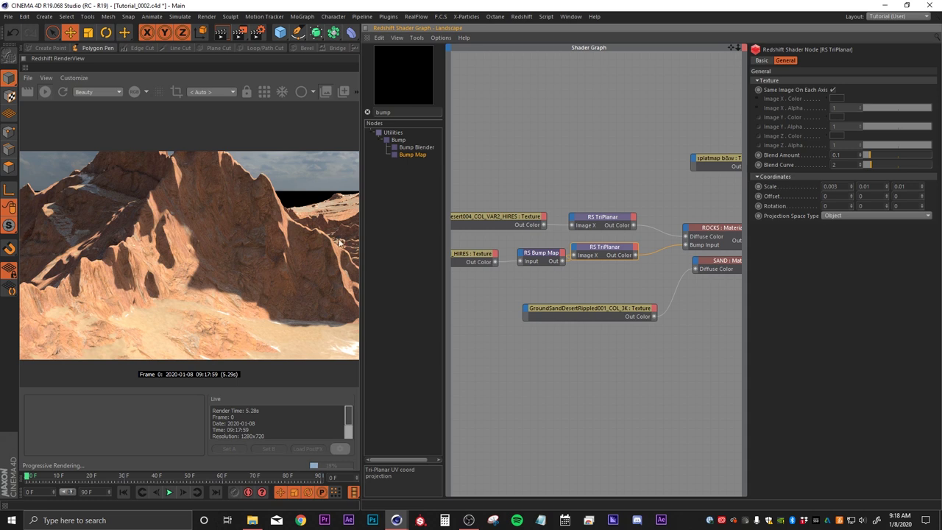
Step: Move the cliff color and normal texture nodes into a column farther from the TriPlanar and Bump Map nodes
middle_drag(519, 286, 582, 287)
mouse_move(527, 250)
mouse_down()
mouse_move(542, 251)
mouse_move(527, 218)
mouse_move(543, 247)
mouse_move(517, 248)
mouse_up()
drag(491, 182, 563, 286)
click(507, 318)
Step: Review the normal texture's settings and the coordinate scale values of both TriPlanar nodes
click(520, 247)
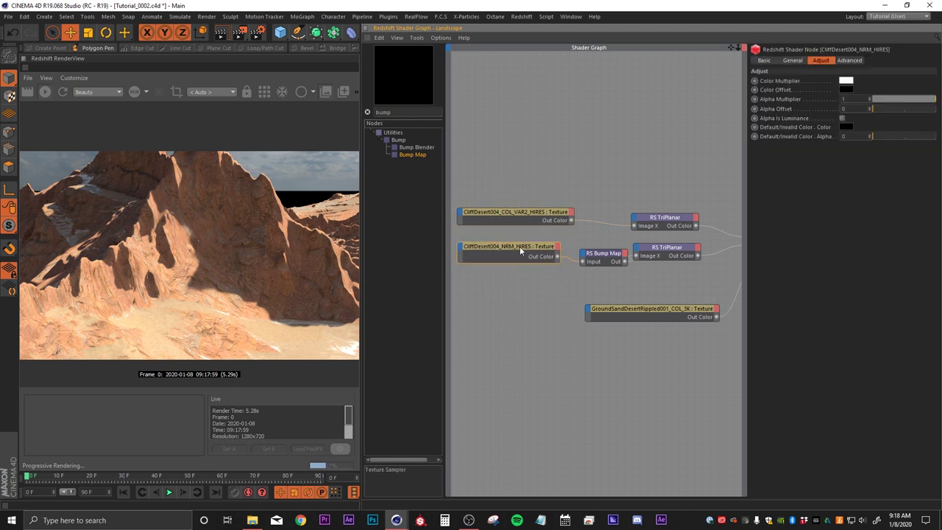
click(662, 251)
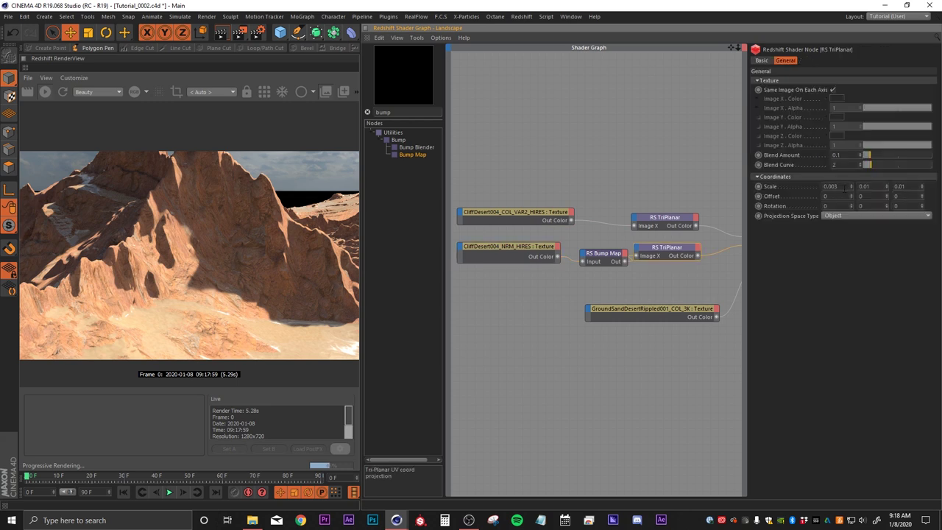
click(666, 218)
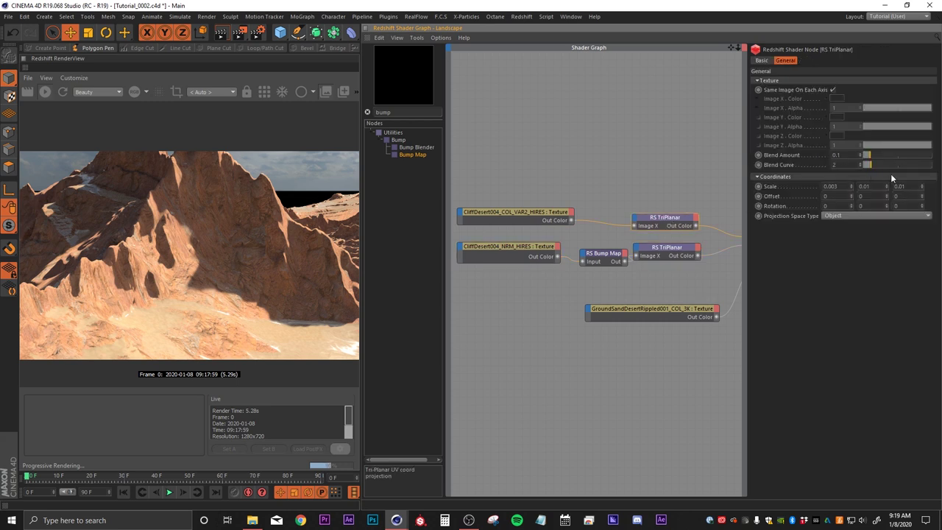
click(537, 313)
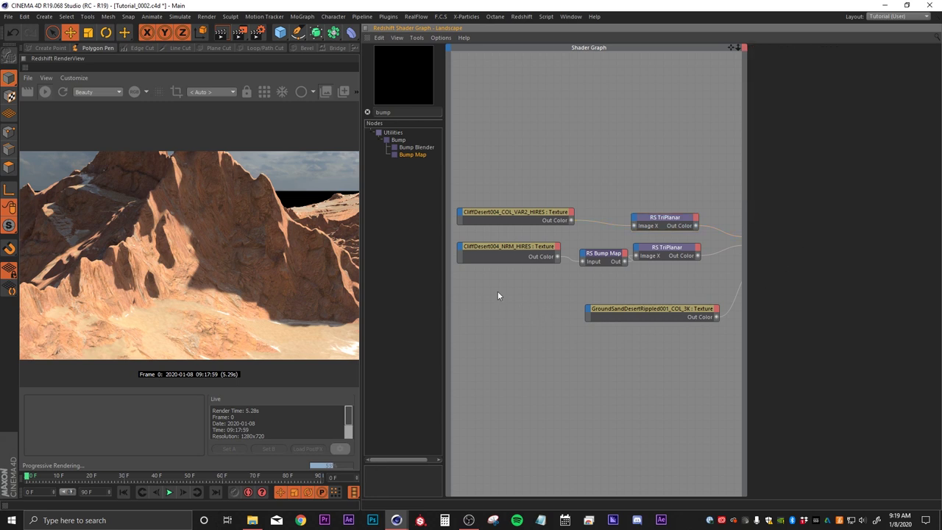
Step: Add a Scalar User Data node ahead of the cliff texture nodes
middle_drag(497, 293, 525, 293)
double_click(389, 112)
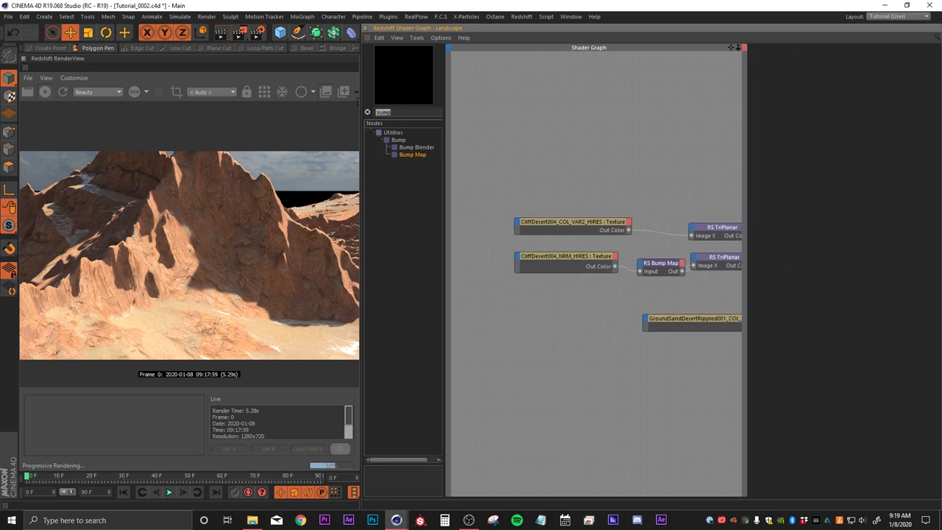
text(user)
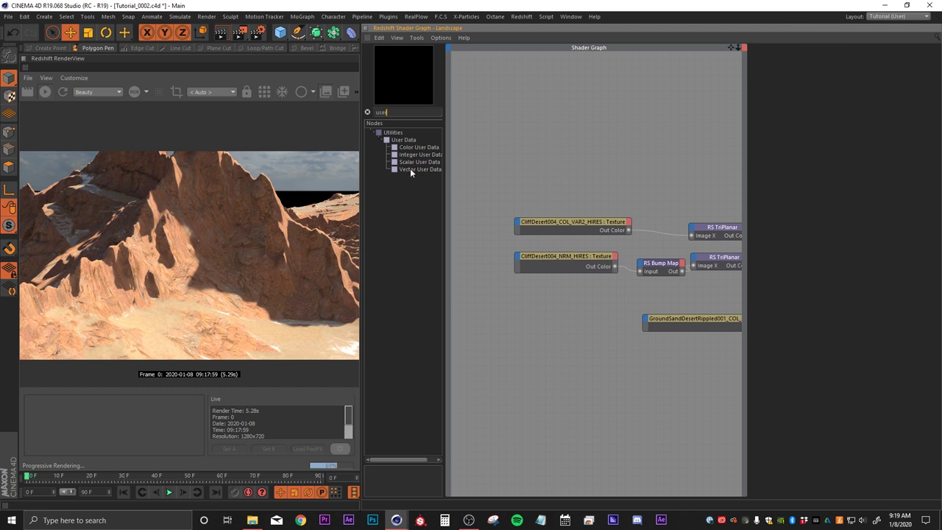
drag(403, 163, 480, 213)
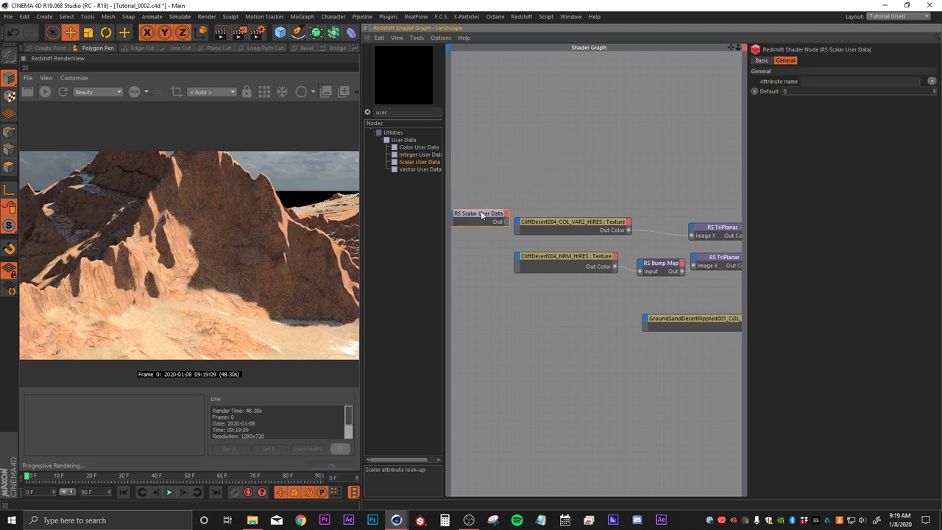
alt+middle_drag(480, 213, 517, 209)
Step: Rename the Scalar User Data node to SCALE and move it farther from the cliff textures
right_click(512, 211)
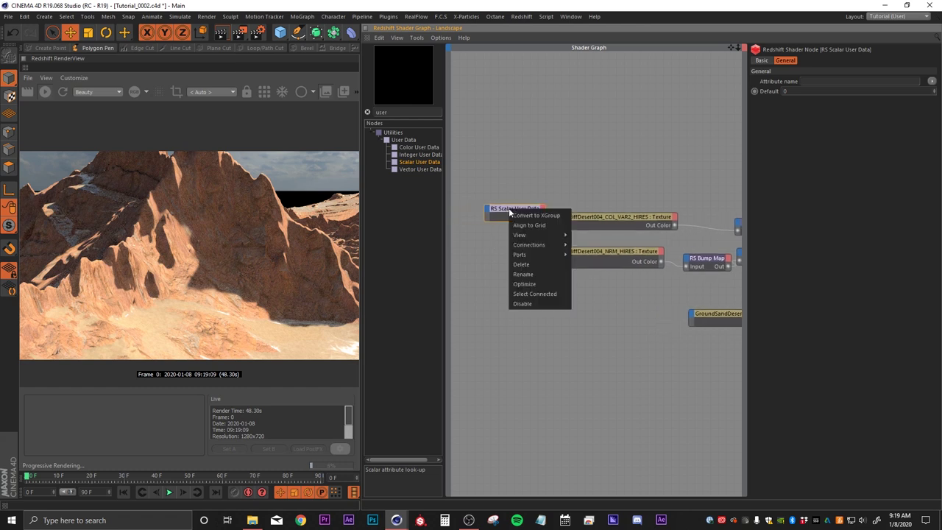
click(523, 274)
text(SCALE)
click(505, 287)
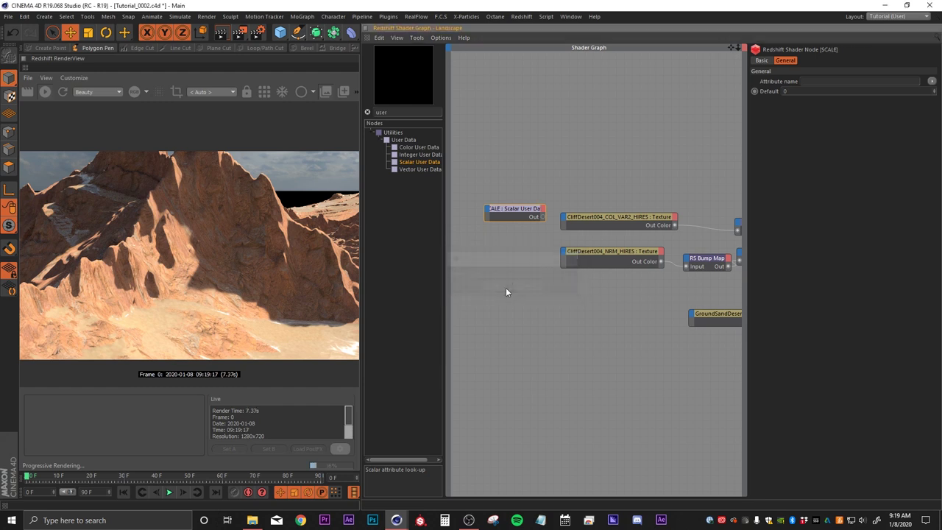
drag(520, 209, 500, 211)
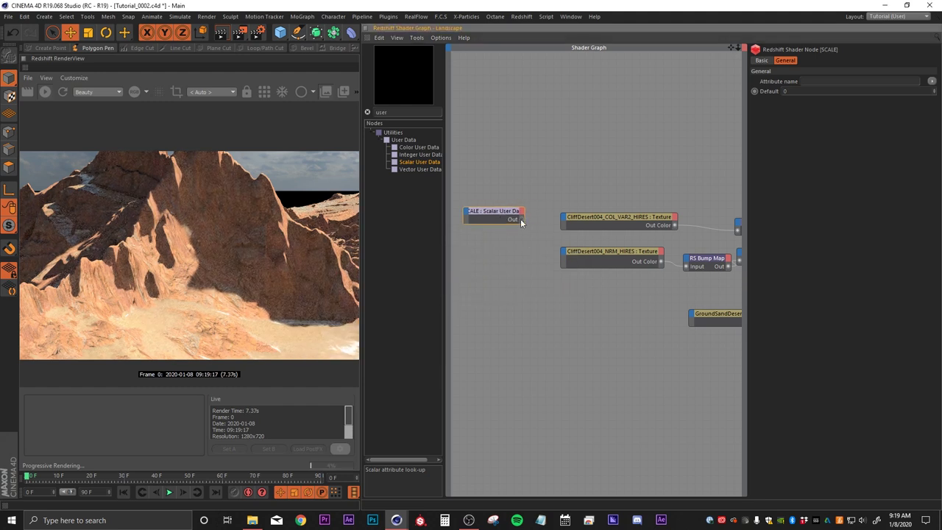
Step: Connect the SCALE node's output to the UV remap Scale of both the cliff color and cliff normal textures
drag(562, 219, 563, 220)
mouse_move(582, 242)
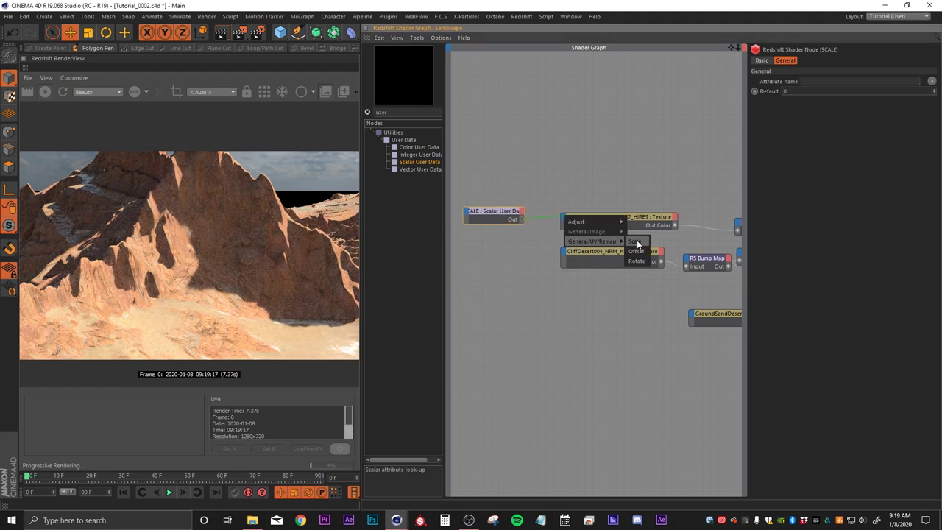
click(634, 243)
drag(524, 220, 570, 262)
mouse_move(598, 279)
click(629, 278)
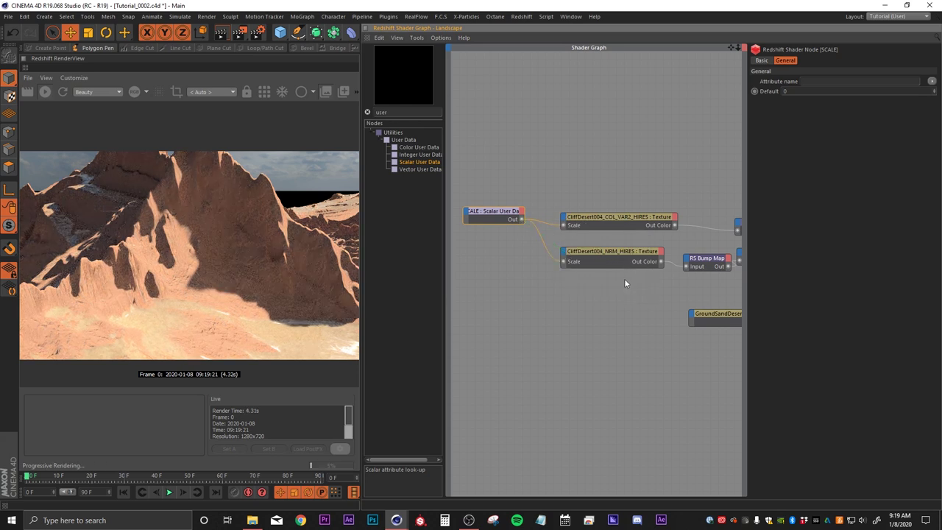
Step: Set the SCALE node's default value to 3
mouse_move(499, 212)
mouse_down()
mouse_move(490, 213)
mouse_move(498, 215)
mouse_up()
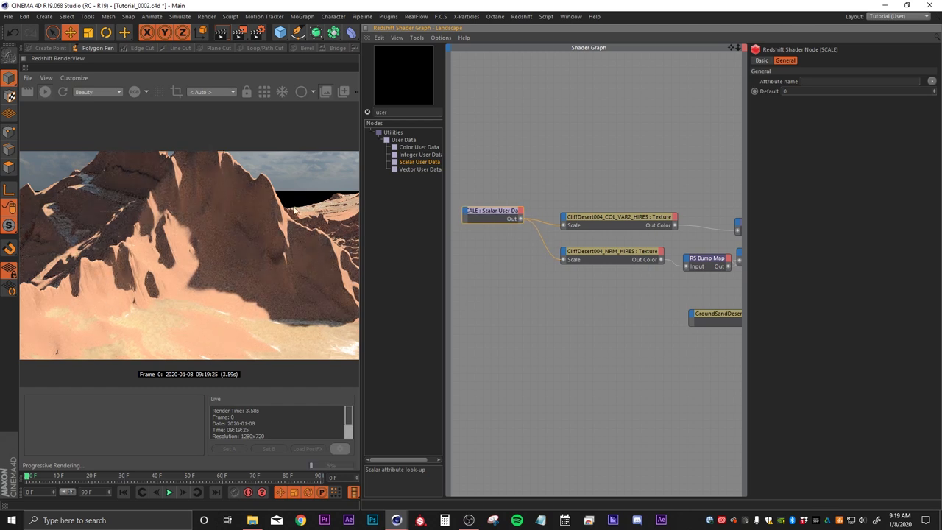
click(809, 91)
key(Return)
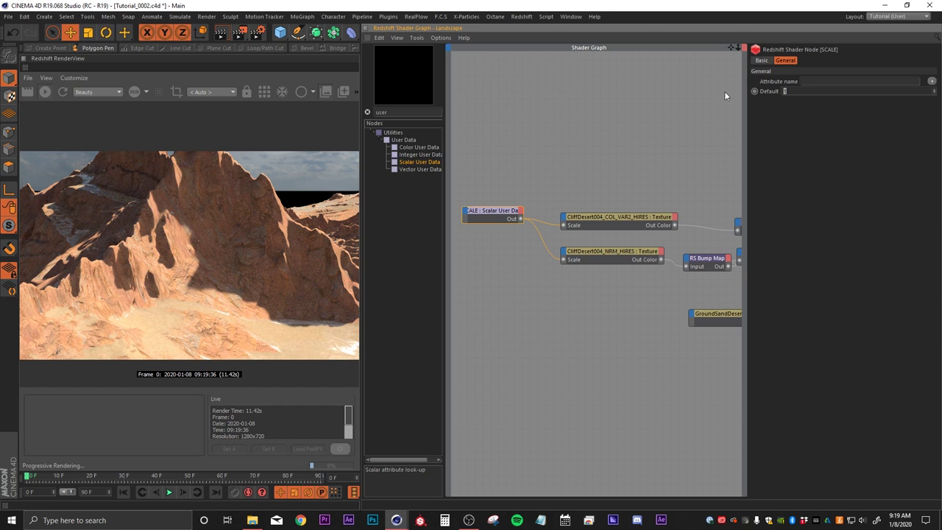
text(3)
key(Return)
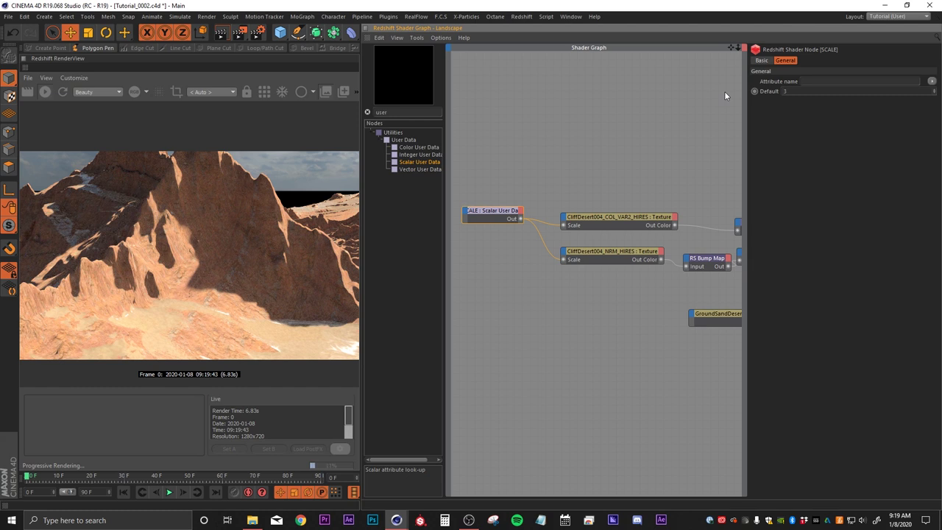
click(647, 110)
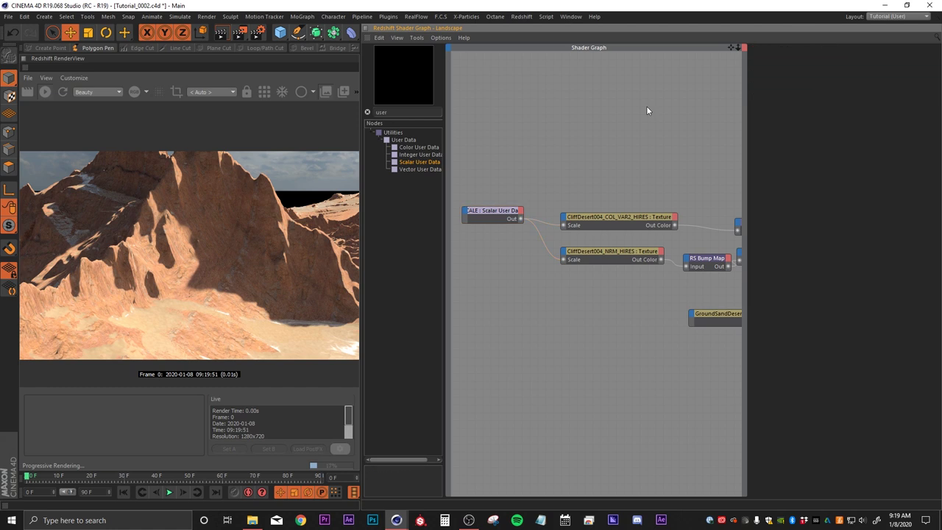
Step: Reposition the SCALE node and the cliff color texture node to make room before the TriPlanar node
middle_drag(622, 316, 588, 318)
middle_drag(503, 268, 559, 267)
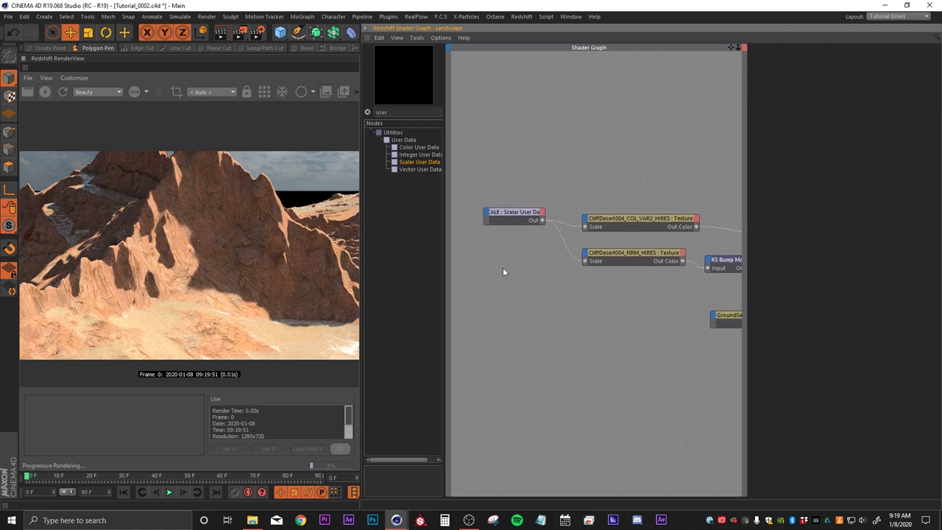
drag(530, 212, 503, 212)
drag(618, 217, 559, 184)
click(604, 216)
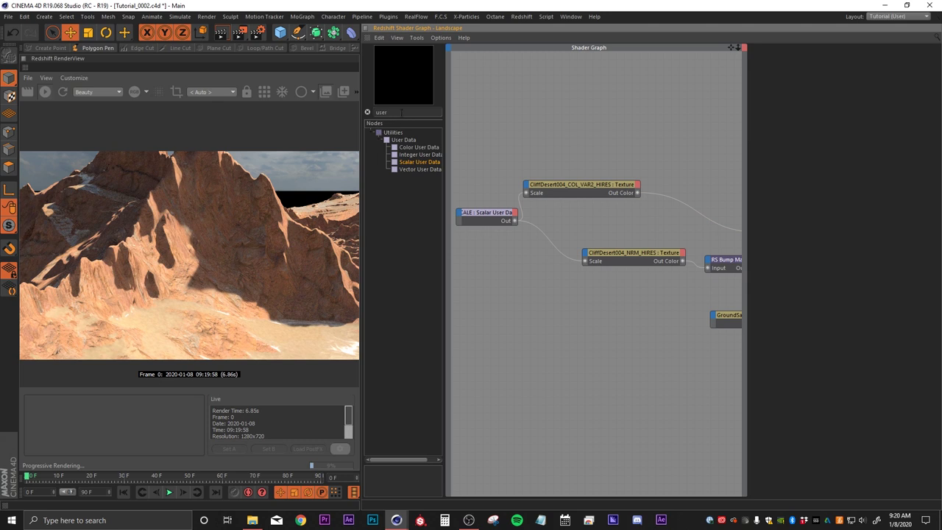
Step: Add a Color Correct node and wire it between the cliff color texture and its TriPlanar node
double_click(418, 110)
text(color)
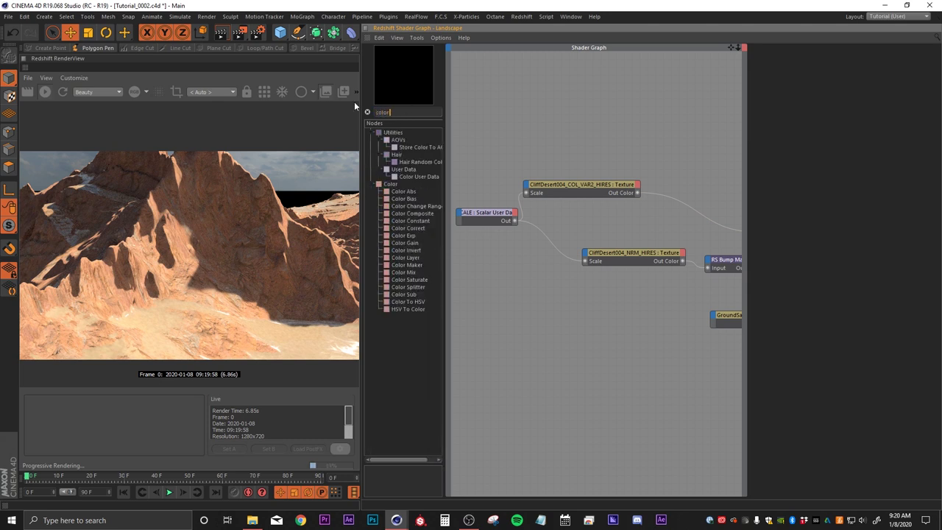
text( colre)
click(401, 139)
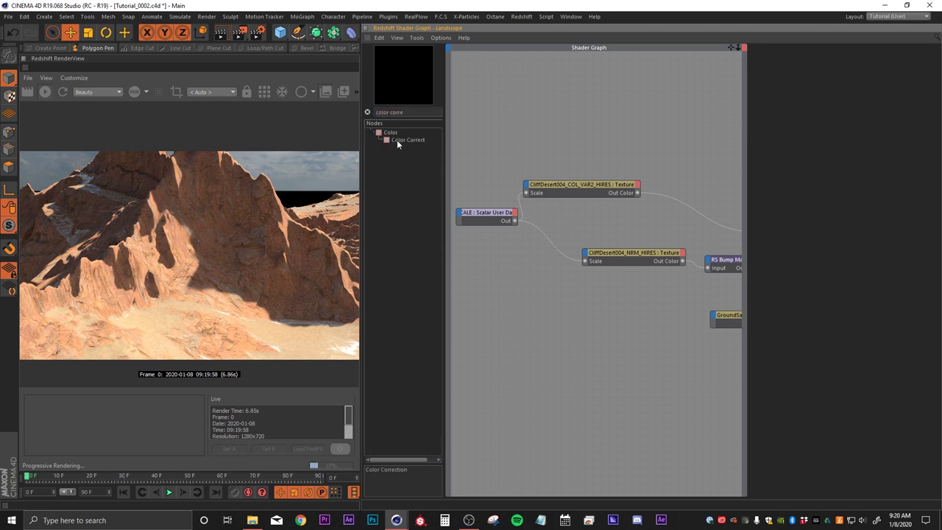
drag(698, 169, 695, 171)
middle_drag(696, 171, 632, 170)
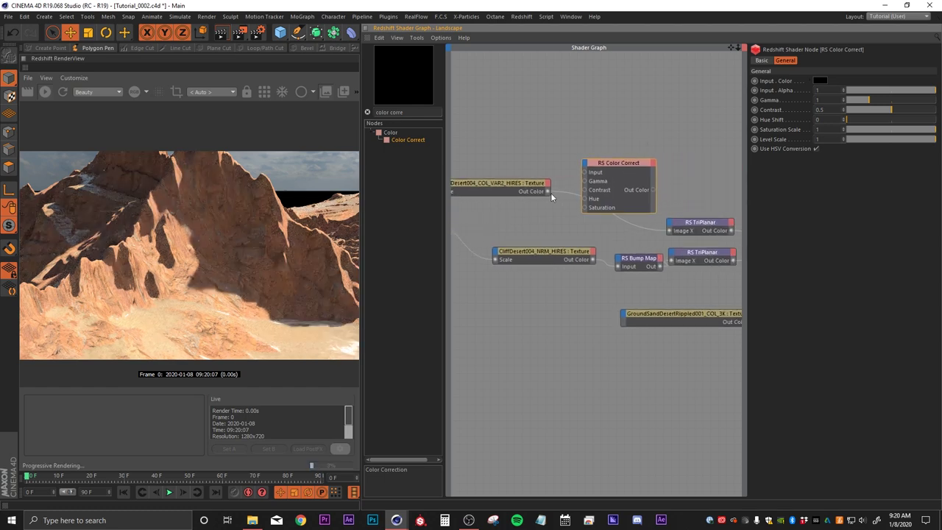
drag(548, 193, 589, 157)
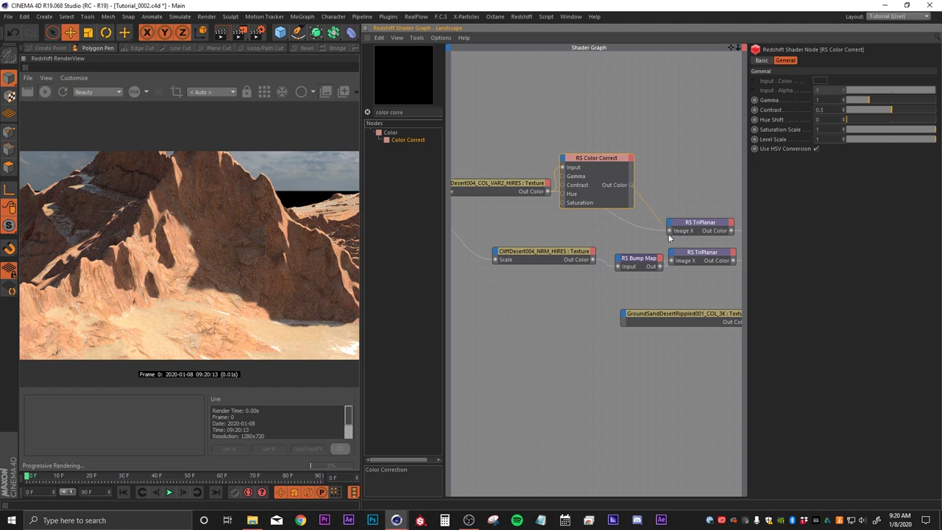
drag(669, 237, 669, 232)
drag(600, 157, 615, 172)
Step: Darken and desaturate the cliff color in the Color Correct node with gamma 0.468, saturation scale 0.595 and level scale 0.454
mouse_move(896, 138)
mouse_down()
mouse_move(869, 138)
mouse_move(891, 138)
mouse_up()
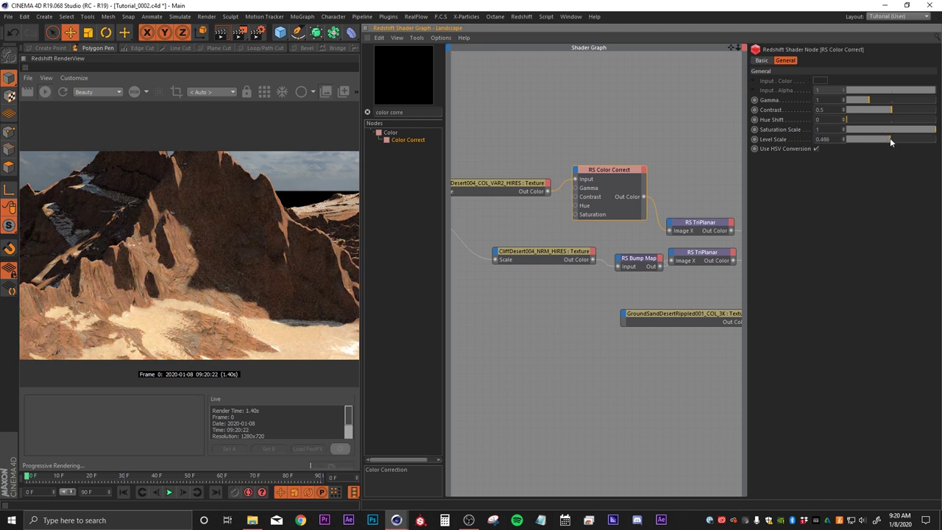
drag(867, 93, 858, 102)
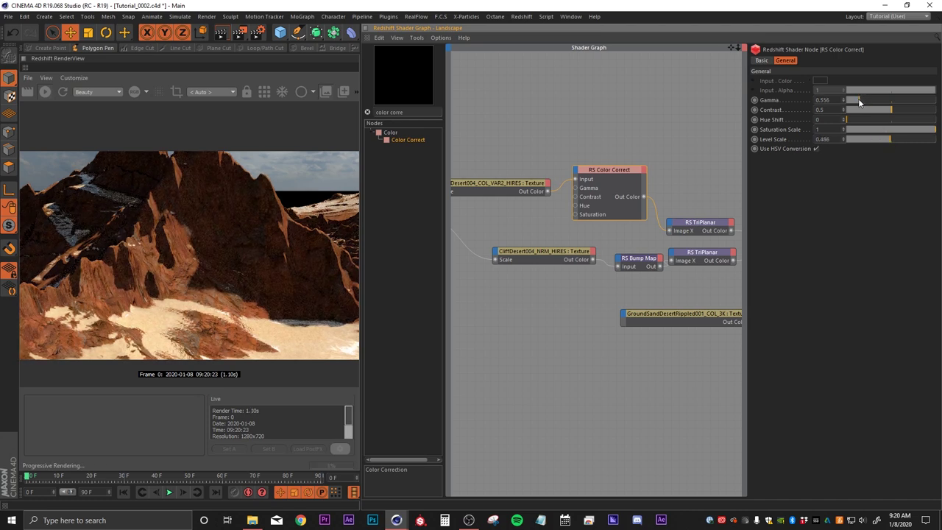
drag(903, 131, 900, 133)
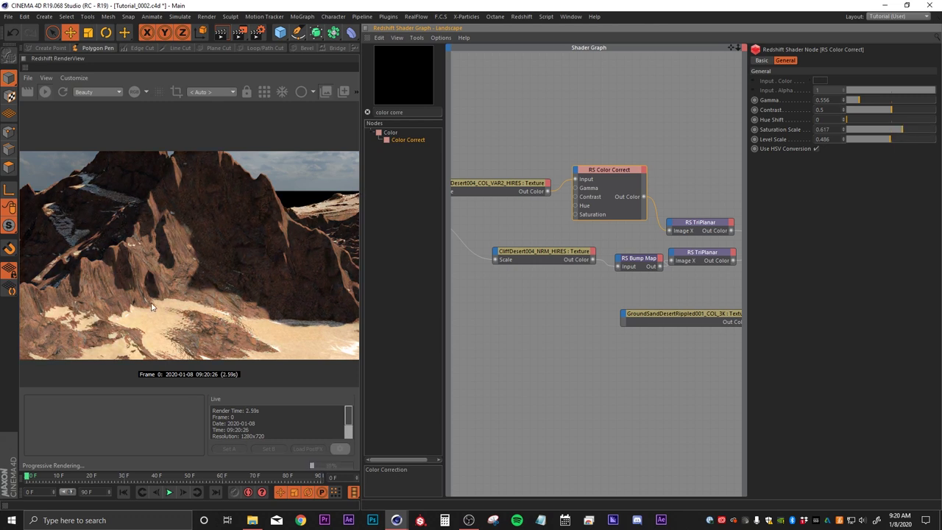
click(915, 130)
drag(914, 132, 912, 130)
click(880, 139)
click(887, 138)
click(856, 101)
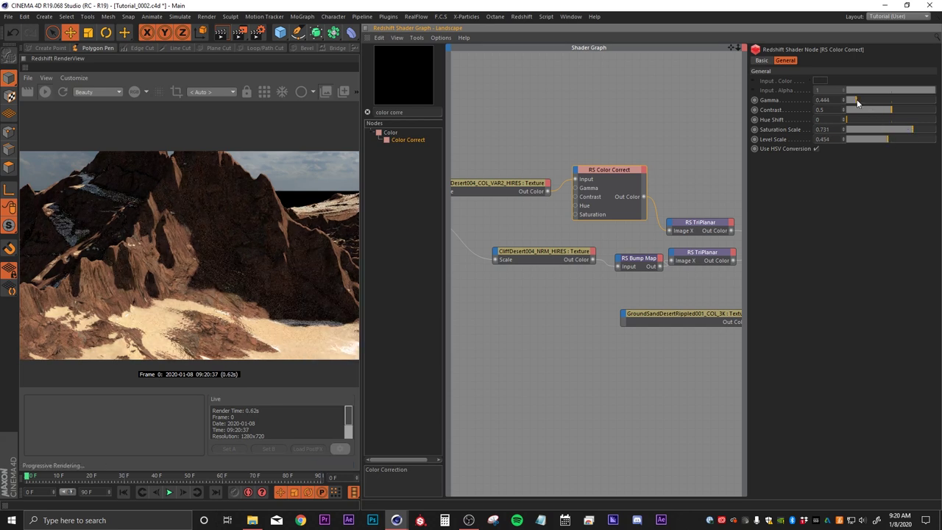
click(857, 100)
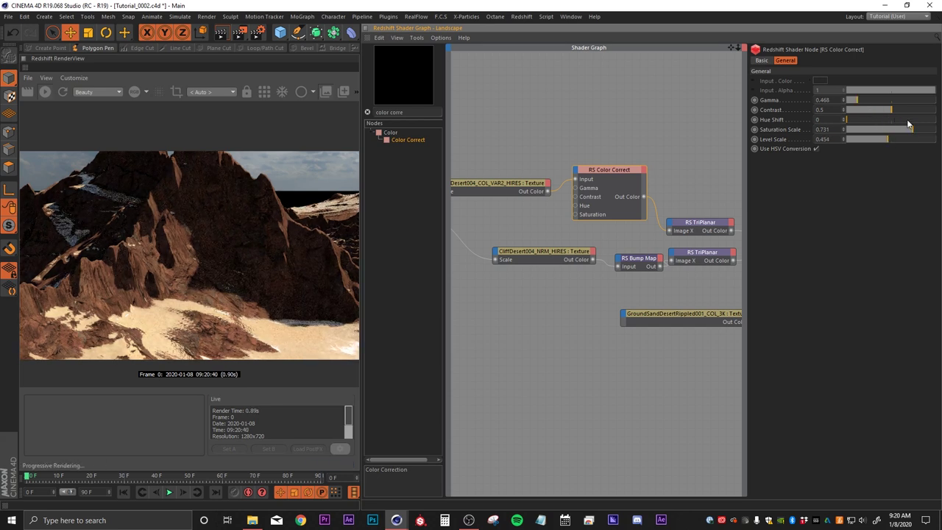
drag(915, 133, 900, 133)
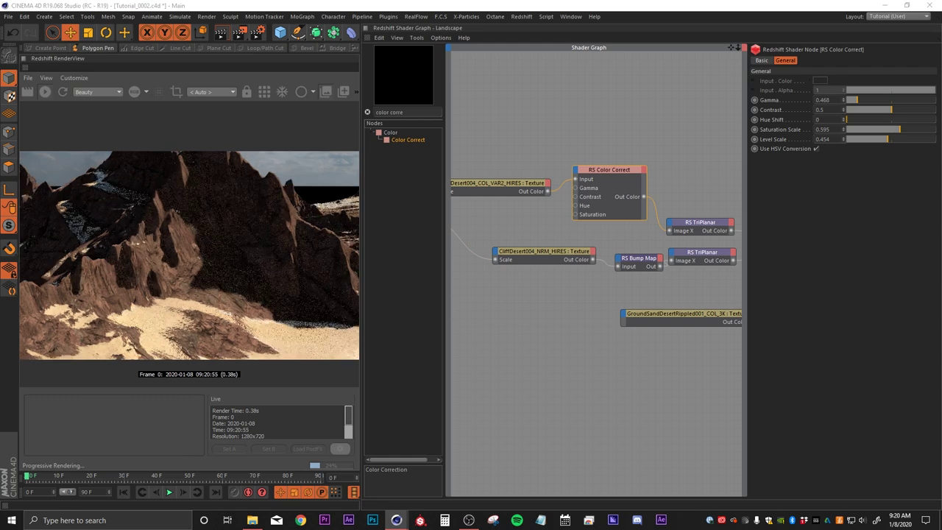
Step: Frame the sand area in the render and move the sand color texture node away from the SAND material to make room
alt+drag(189, 255, 162, 177)
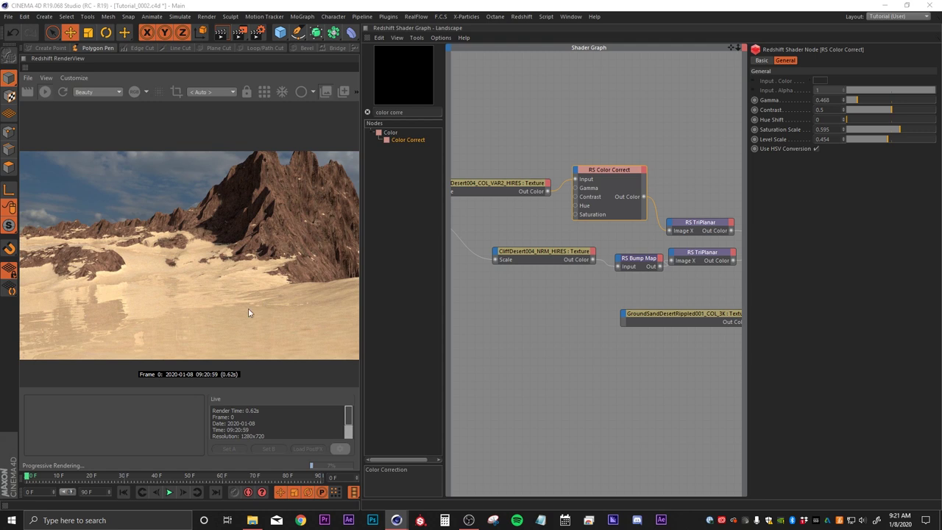
middle_drag(516, 287, 436, 234)
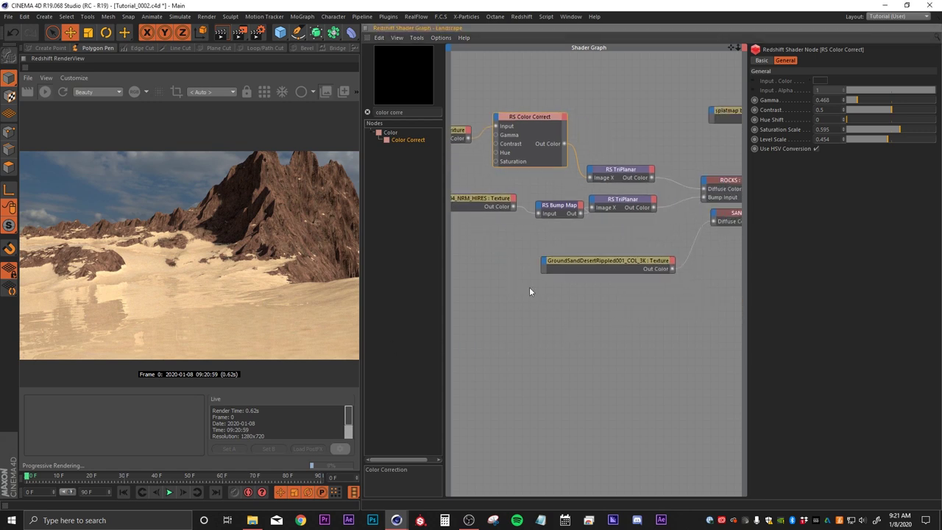
click(610, 312)
middle_drag(610, 312, 575, 314)
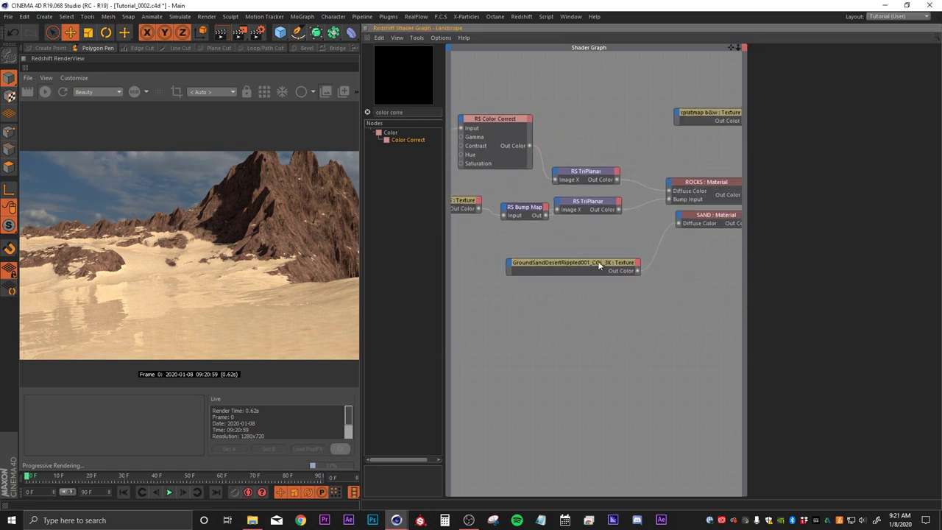
drag(599, 263, 494, 264)
middle_drag(518, 278, 567, 278)
click(614, 239)
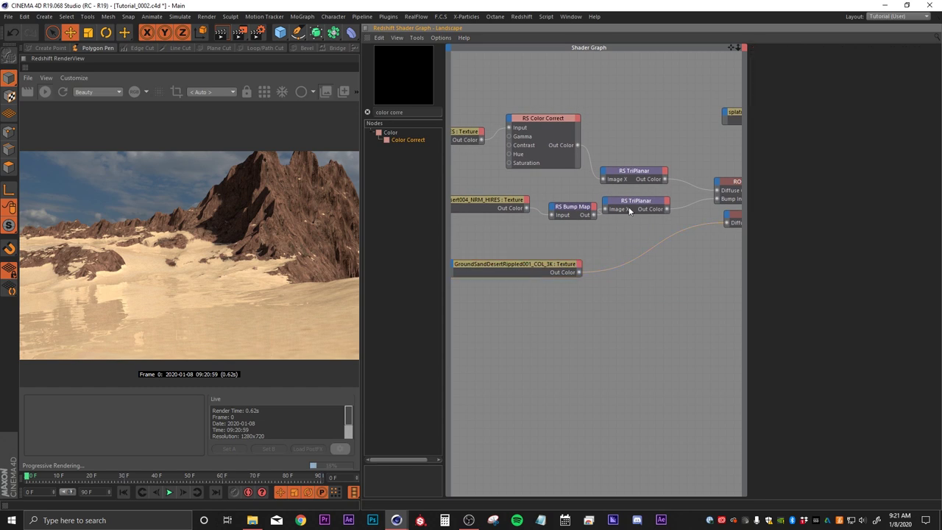
Step: Duplicate the cliff normal's TriPlanar node and wire the copy between the sand color texture and the SAND material's Diffuse Color
ctrl+drag(631, 201, 636, 256)
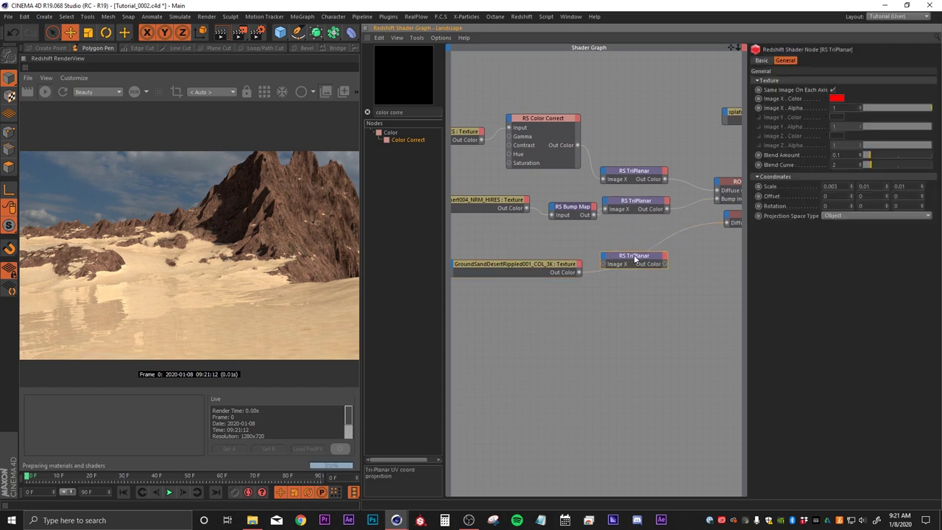
drag(579, 273, 593, 266)
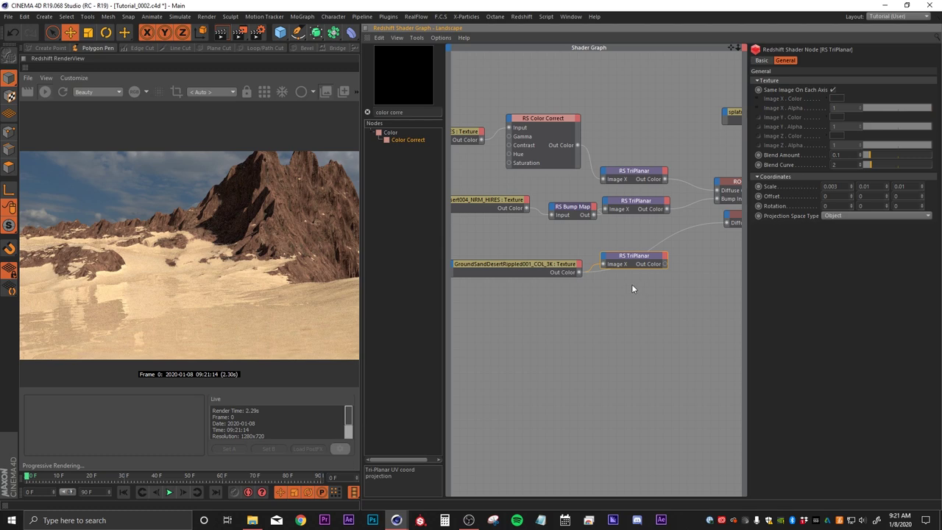
middle_drag(631, 284, 546, 305)
drag(579, 286, 645, 242)
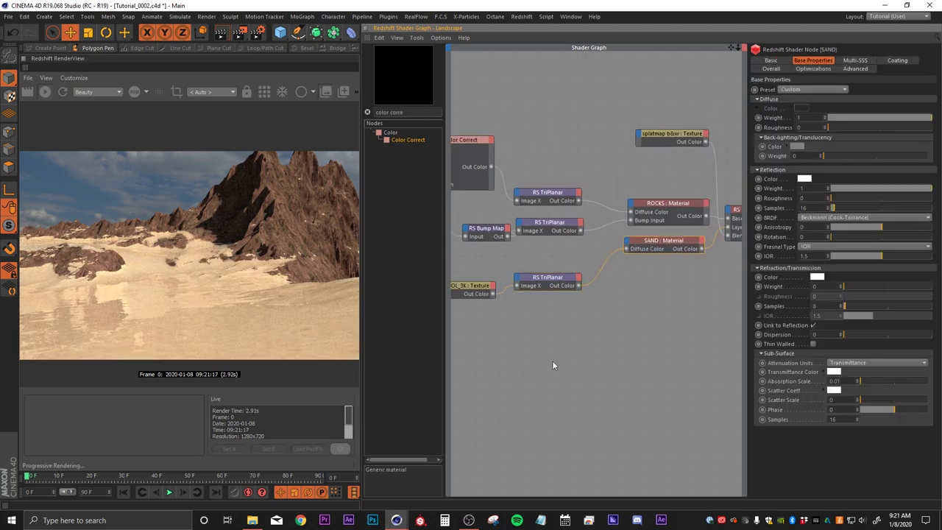
Step: Set the SAND material's reflection weight to 0
middle_drag(493, 336, 513, 334)
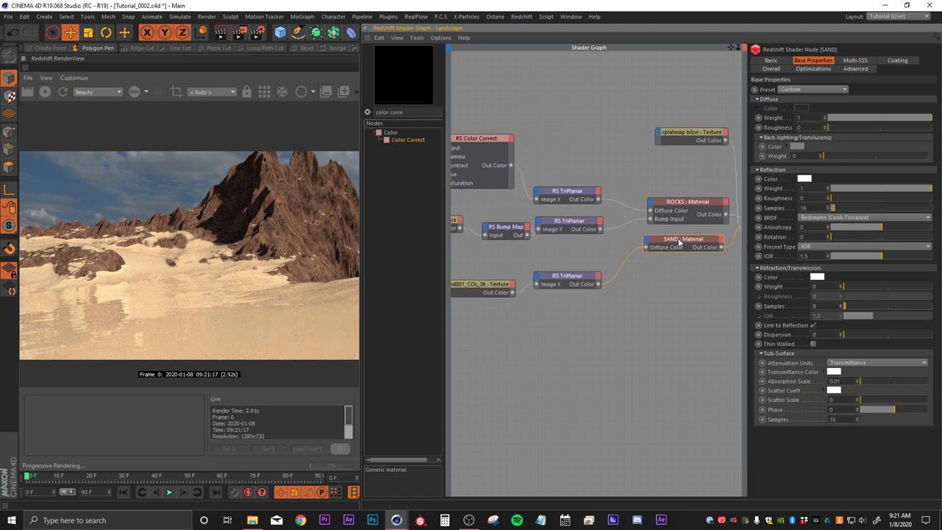
text(0)
key(Return)
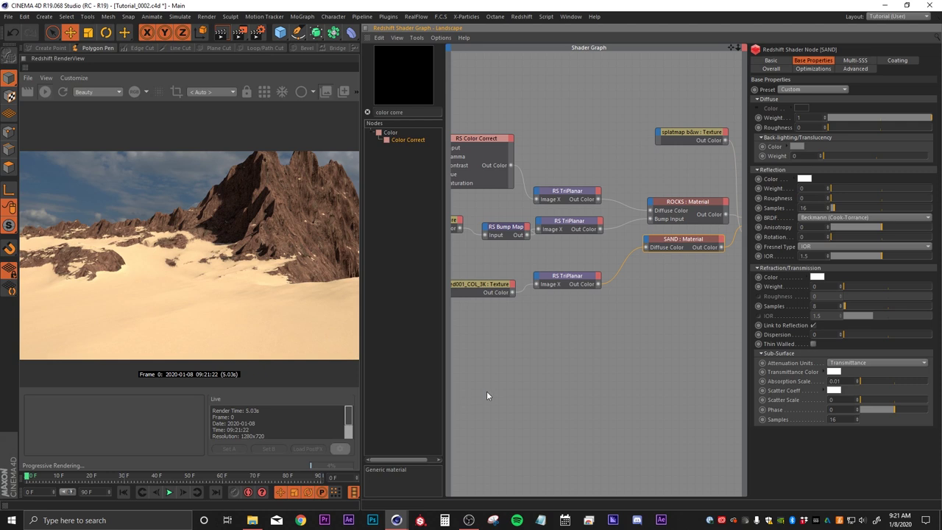
Step: Duplicate the SCALE node and connect the copy to the UV remap Scale of the sand color texture
middle_drag(558, 346, 671, 329)
middle_drag(485, 176, 513, 168)
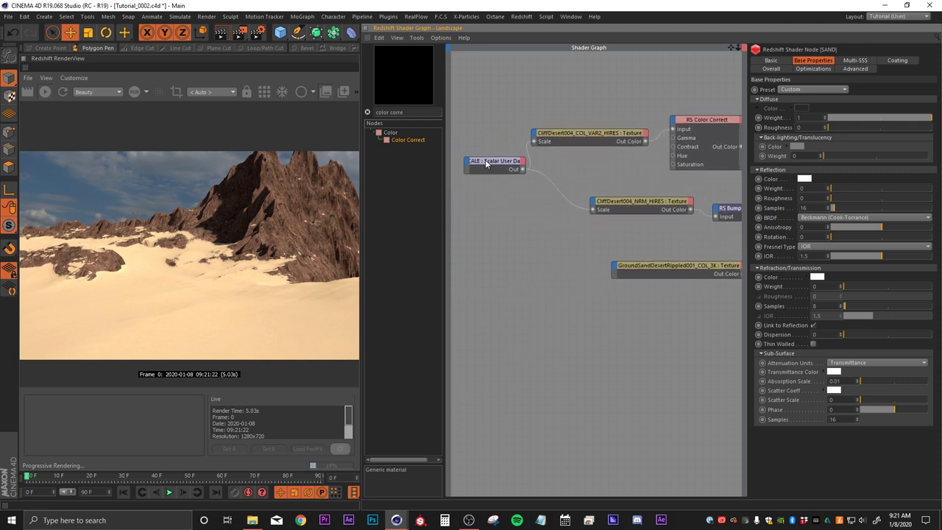
ctrl+drag(498, 166, 496, 259)
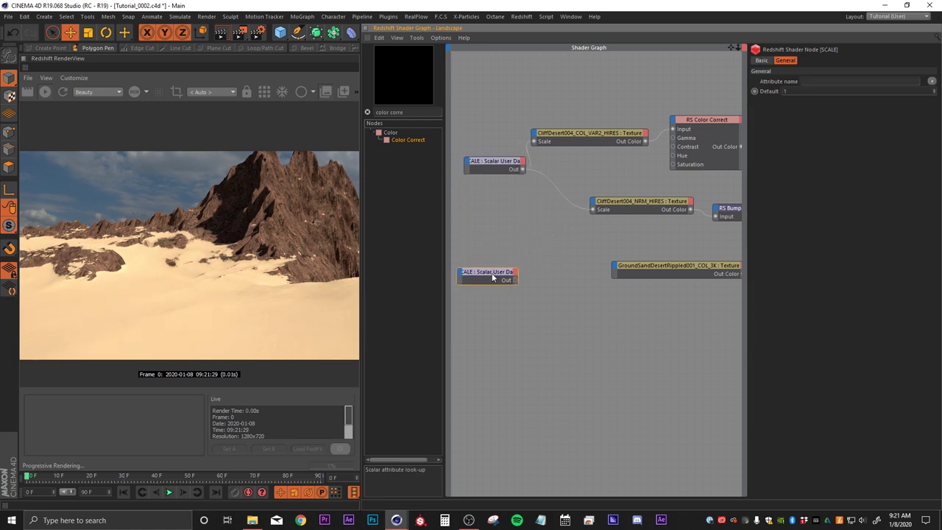
drag(501, 262, 598, 263)
mouse_move(607, 292)
click(668, 287)
click(648, 267)
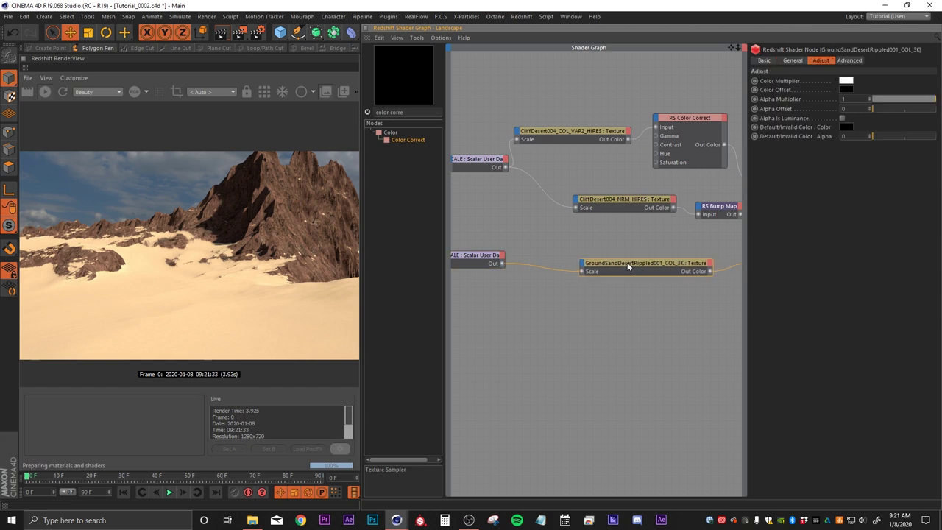
Step: Bring the GroundSandDesertRippled001_NRM_3K texture into the graph and connect the sand SCALE node to its UV remap Scale
middle_drag(586, 319, 590, 303)
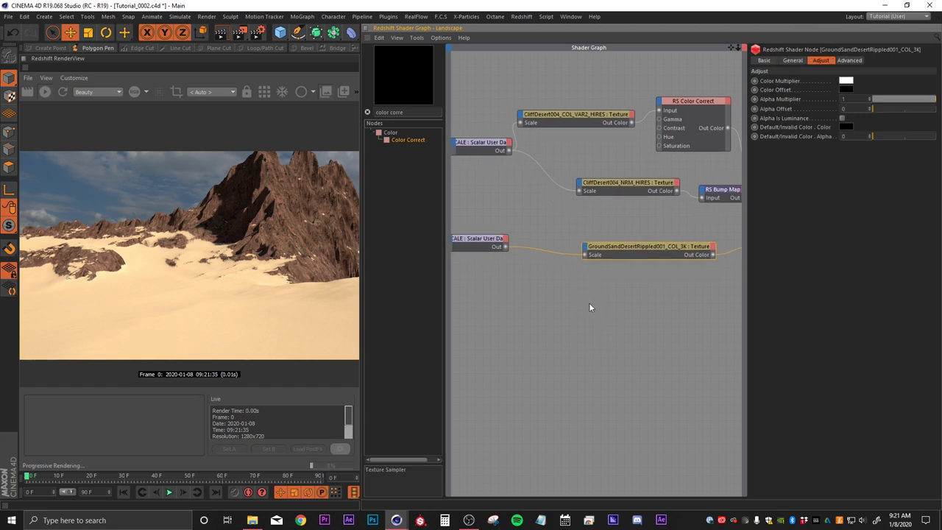
click(251, 520)
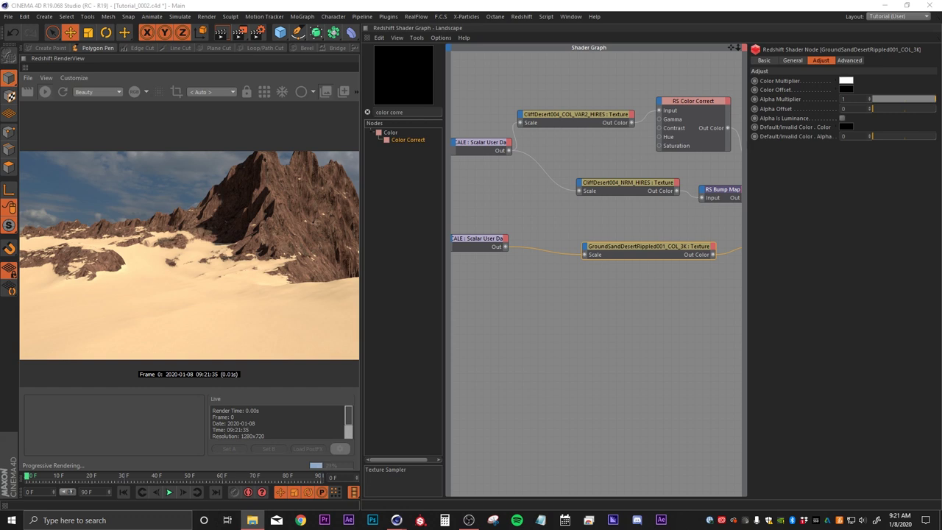
drag(598, 330, 624, 283)
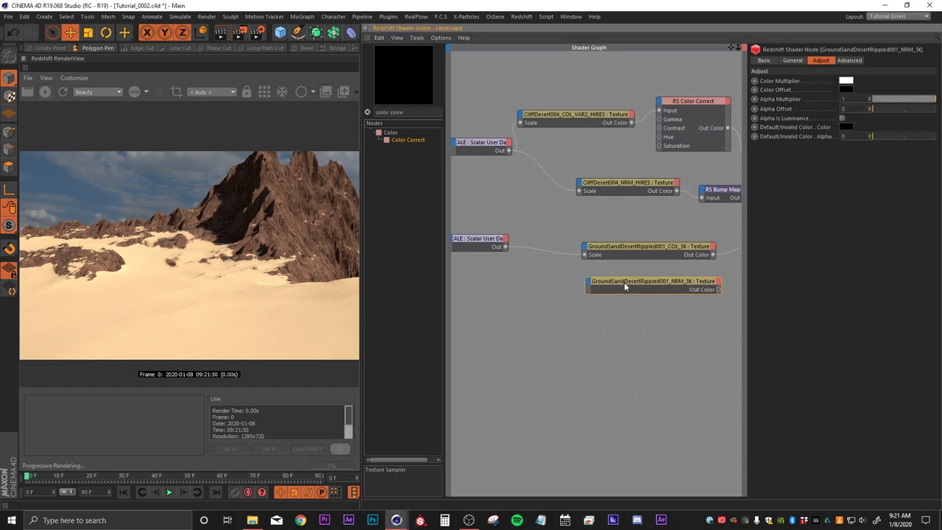
drag(506, 247, 590, 282)
mouse_move(594, 312)
click(659, 308)
Step: Duplicate the Bump Map and TriPlanar nodes and chain the copies after the sand normal texture
middle_drag(684, 328, 530, 335)
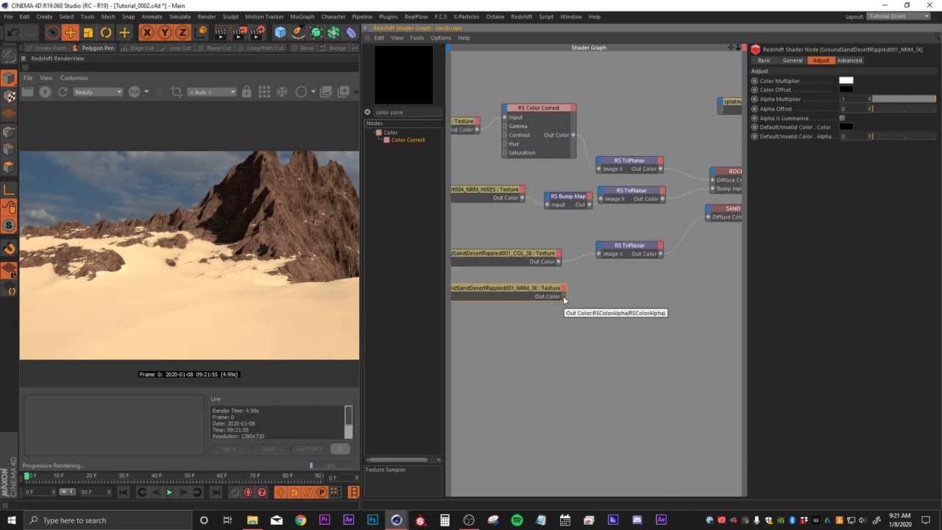
ctrl+drag(569, 204, 589, 295)
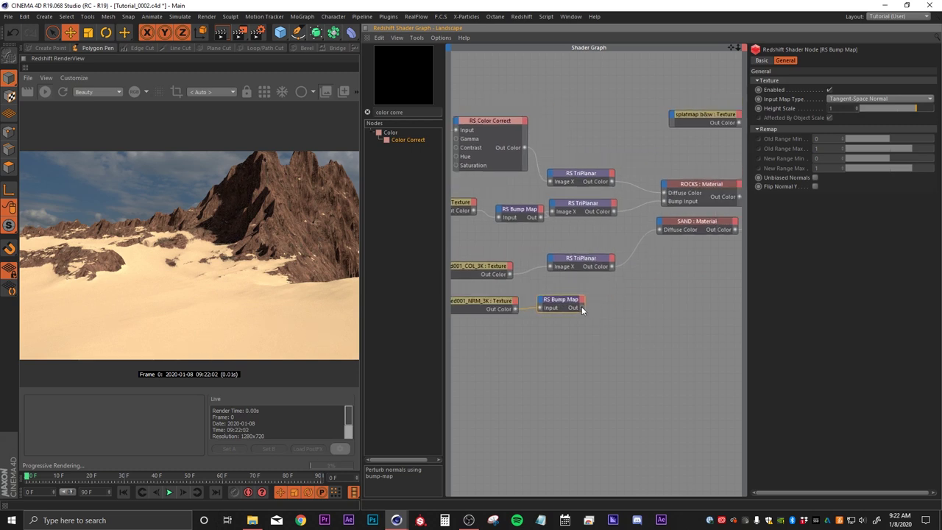
ctrl+drag(581, 259, 625, 317)
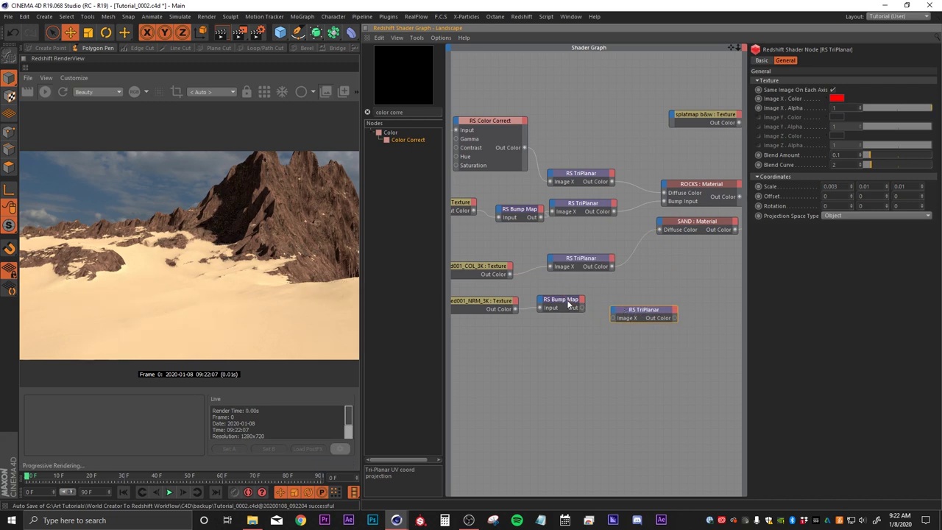
drag(566, 299, 554, 301)
drag(629, 309, 585, 307)
Step: Connect the sand normal's TriPlanar output to the SAND material's overall Bump Input
drag(645, 307, 678, 287)
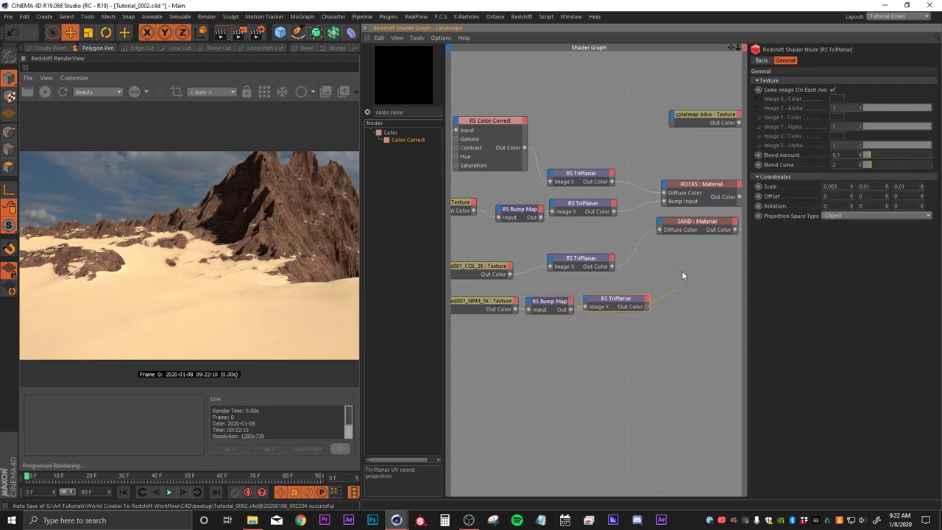
drag(664, 220, 662, 227)
mouse_move(719, 295)
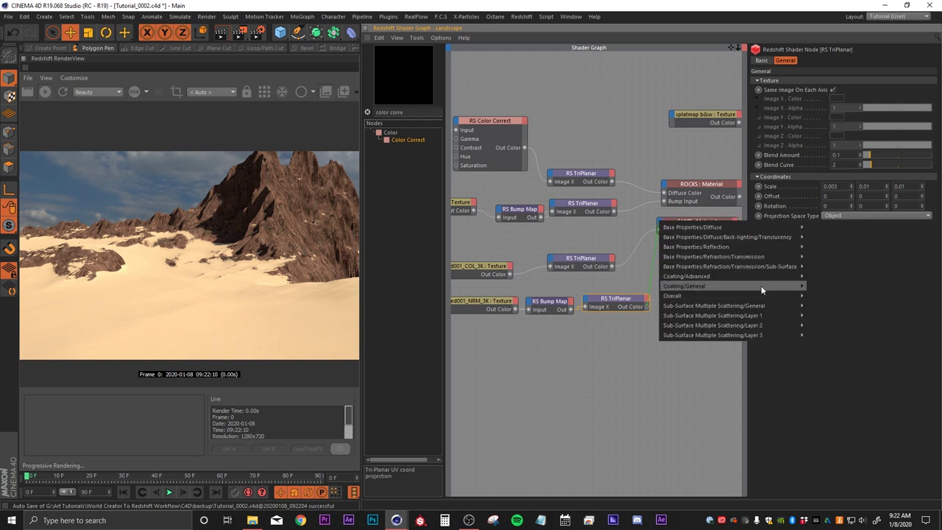
click(823, 324)
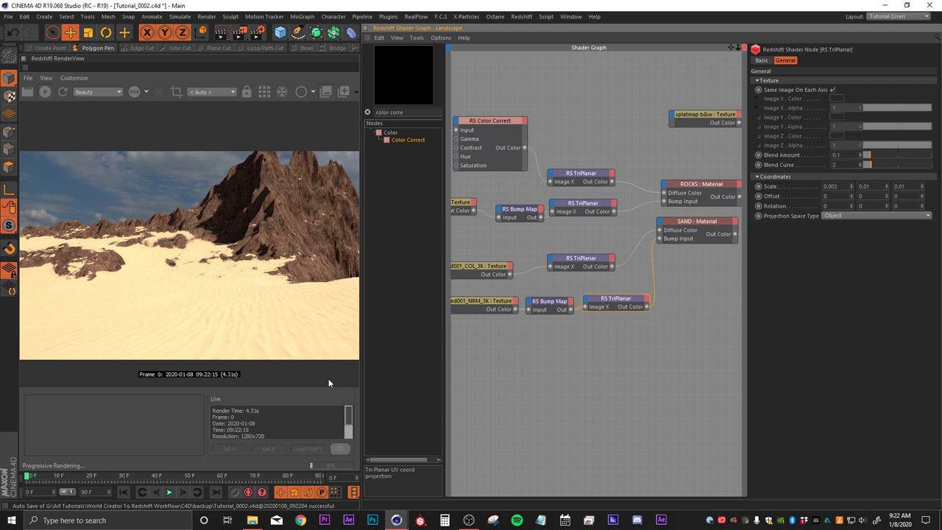
Step: Compare the rendered sand ripples with the GroundSandDesertRippled001_NRM_3K image and select the sand normal's TriPlanar node
scroll(262, 342, up, 5)
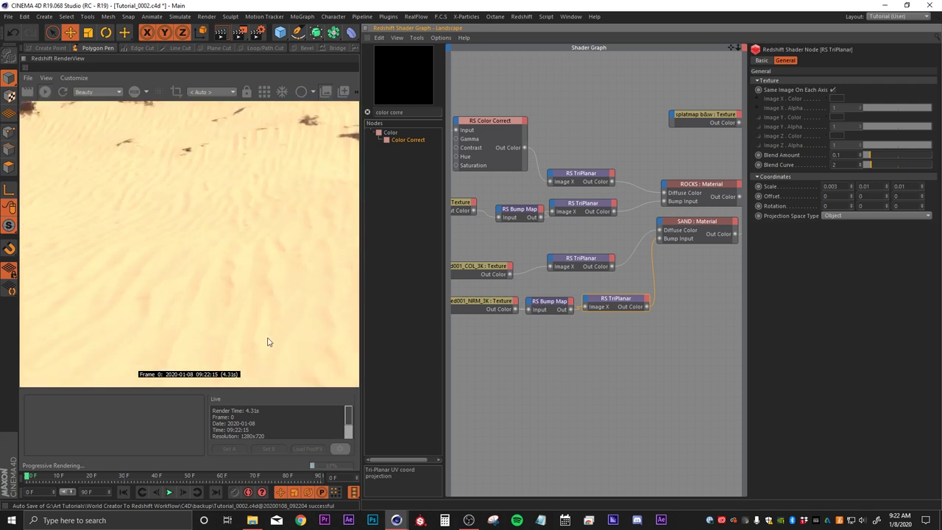
scroll(284, 296, down, 6)
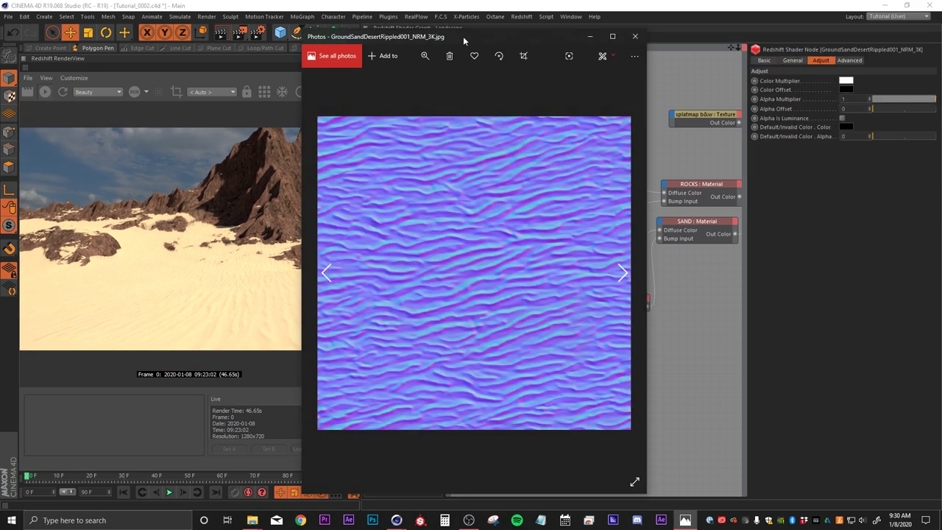
drag(462, 36, 448, 49)
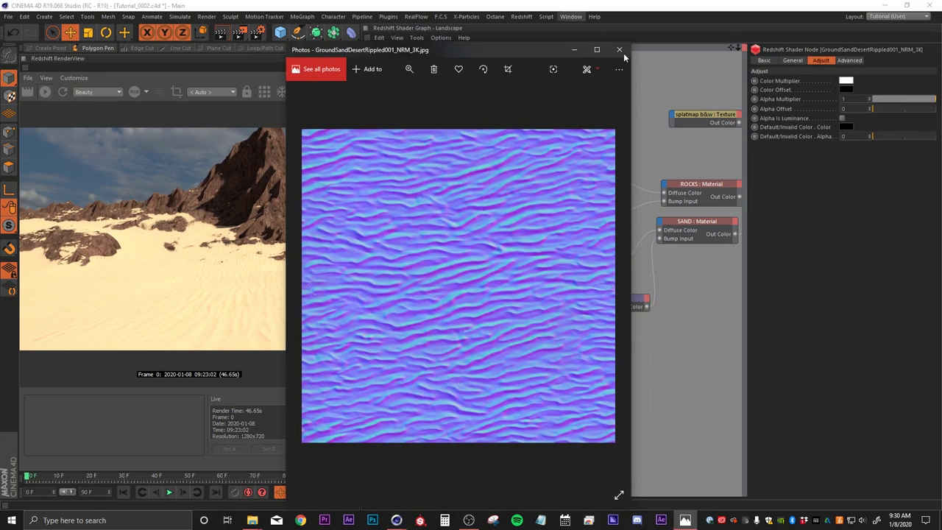
click(619, 50)
click(622, 301)
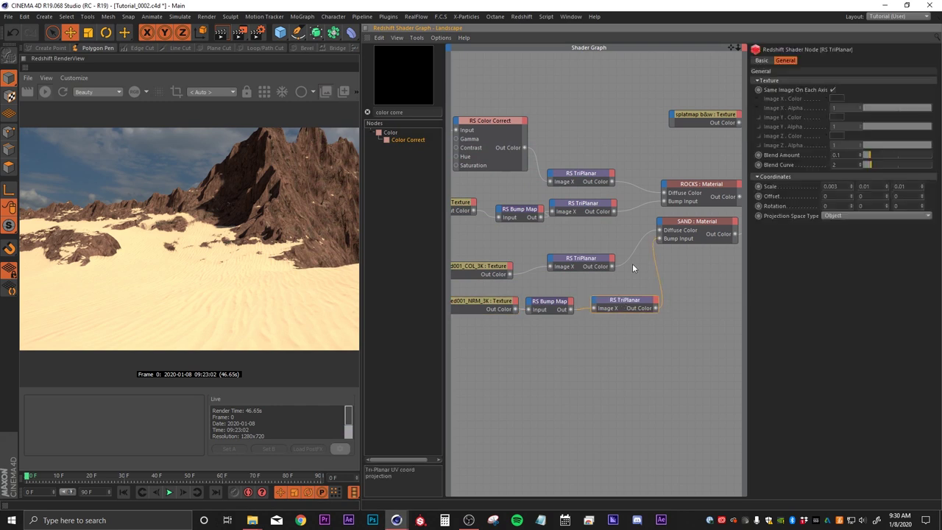
Step: Set the X Scale of the sand normal's TriPlanar node to 0.01 and check the sand color's TriPlanar node
click(845, 186)
text(0.01)
key(Return)
click(581, 259)
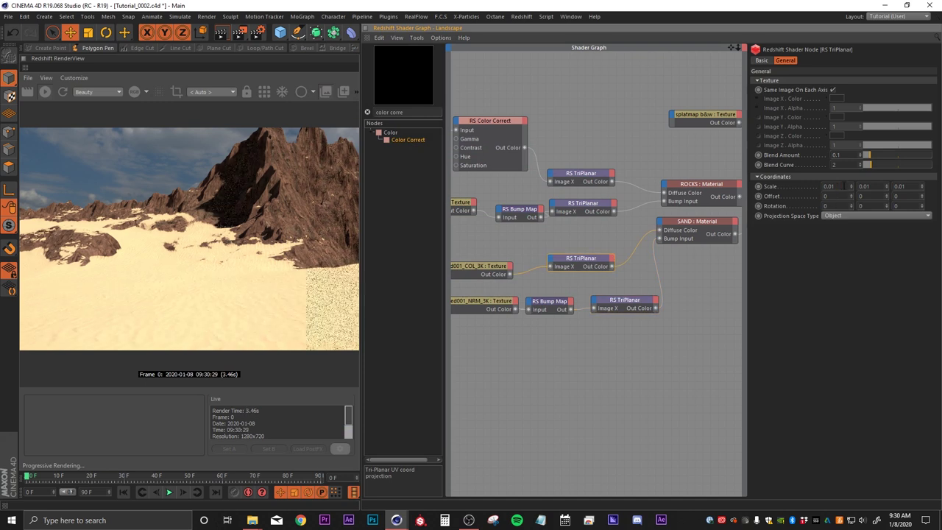
click(533, 373)
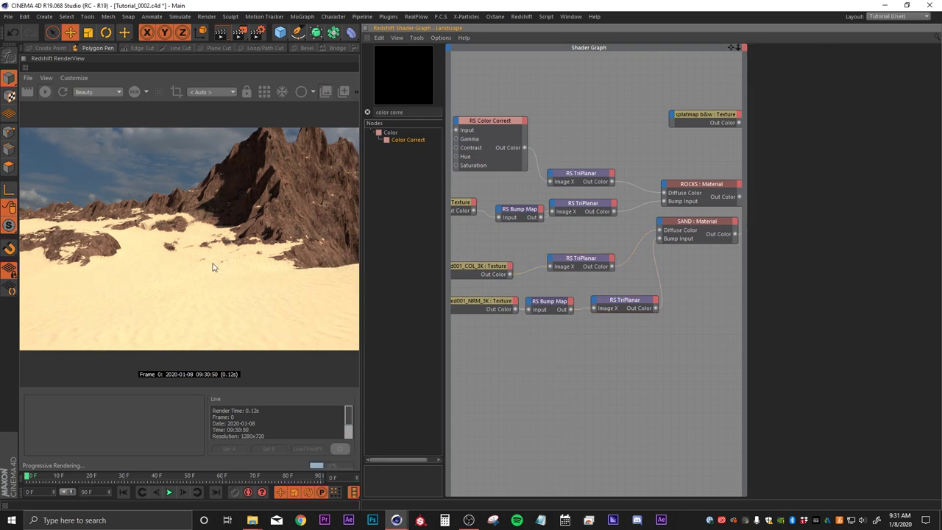
Step: Set the Height Scale of the sand normal's Bump Map node to 3
click(545, 305)
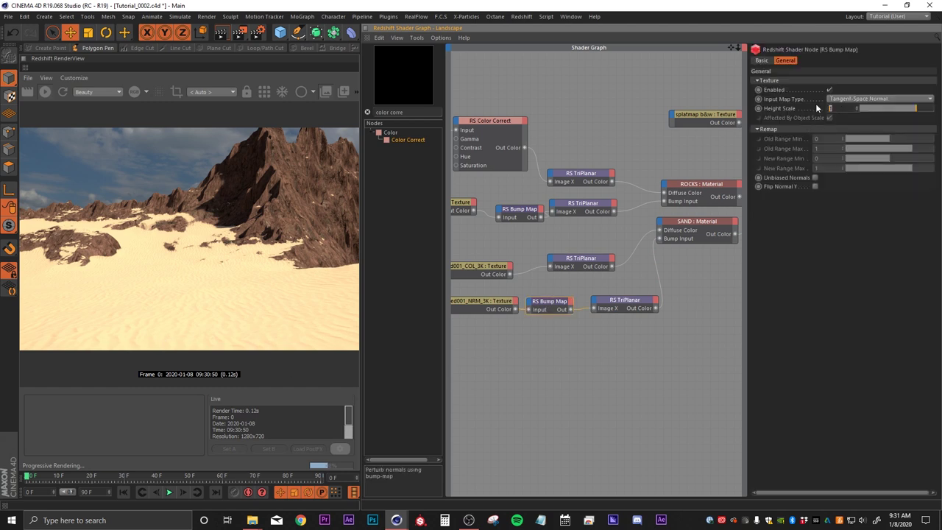
text(3)
key(Return)
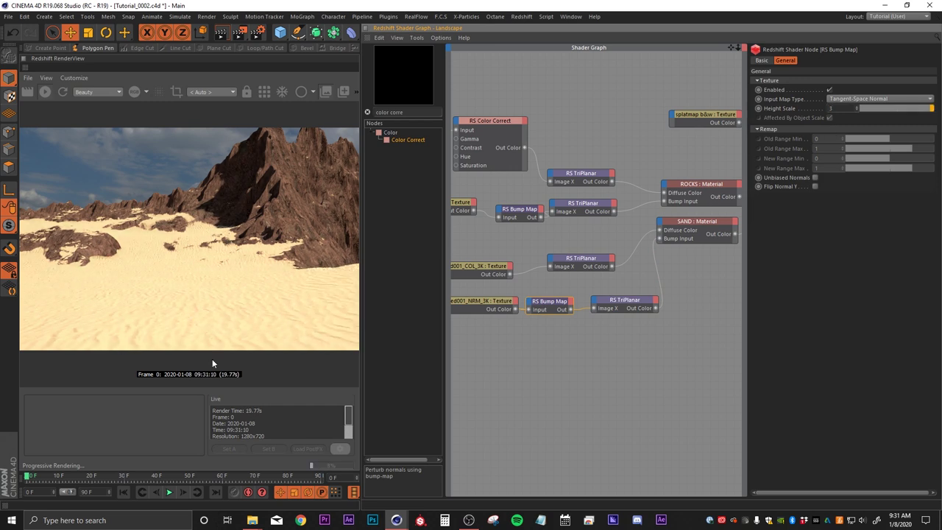
click(139, 302)
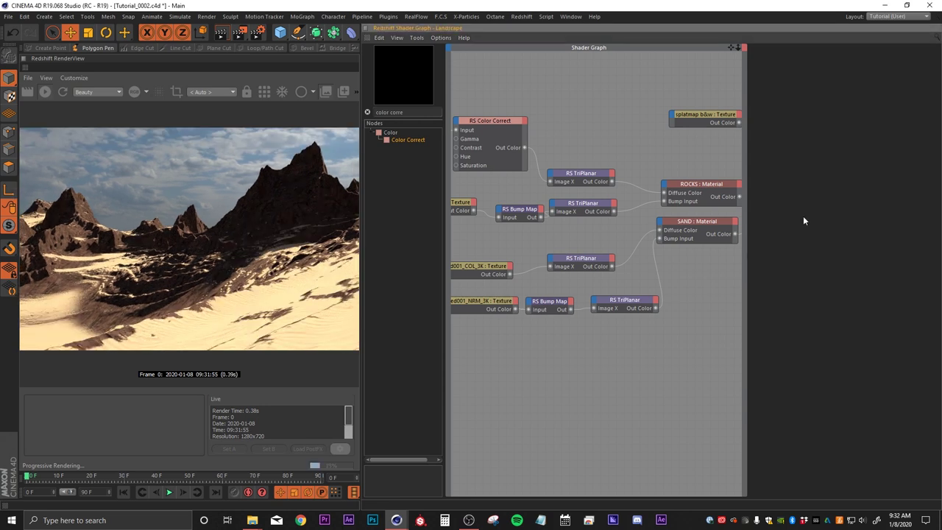
Step: Switch the interface layout to Redshift (User) and widen the object name column
click(896, 16)
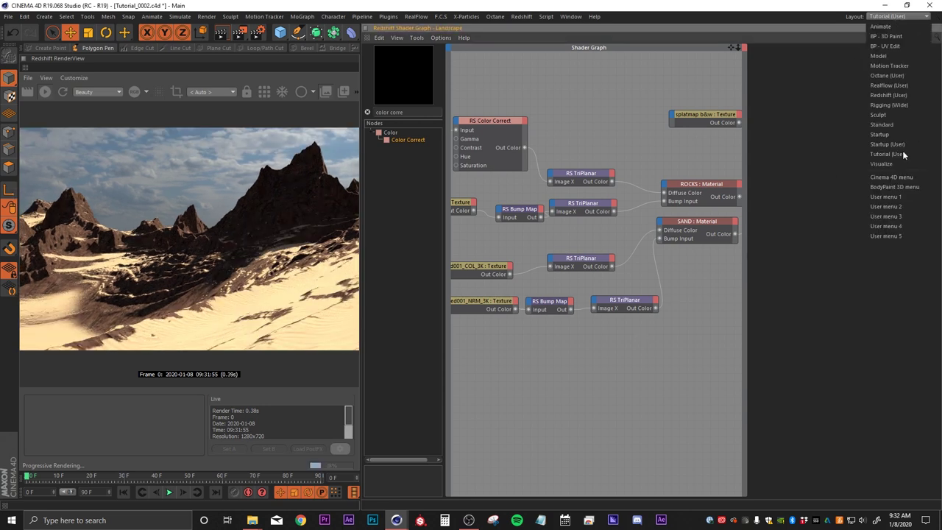
click(886, 96)
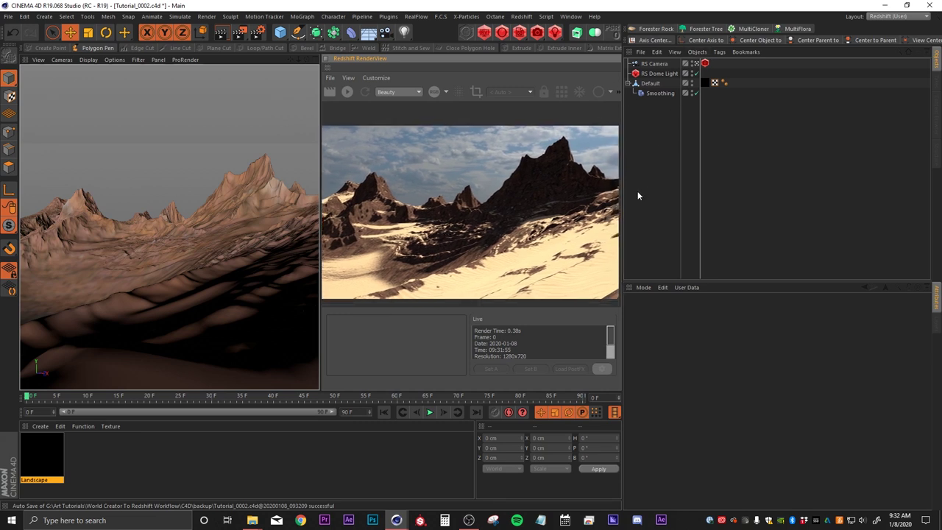
drag(699, 195, 728, 195)
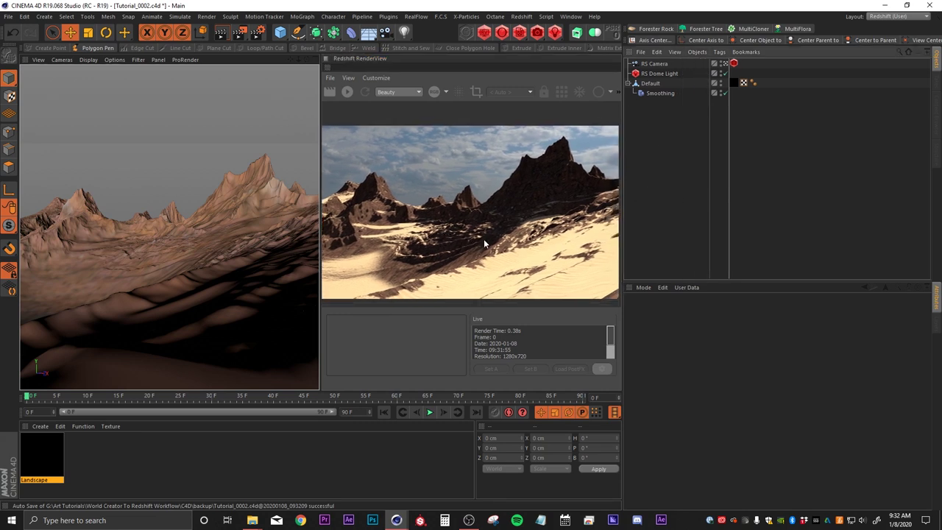
Step: Add a Redshift Environment object to the scene and start the live render
click(520, 17)
mouse_move(530, 31)
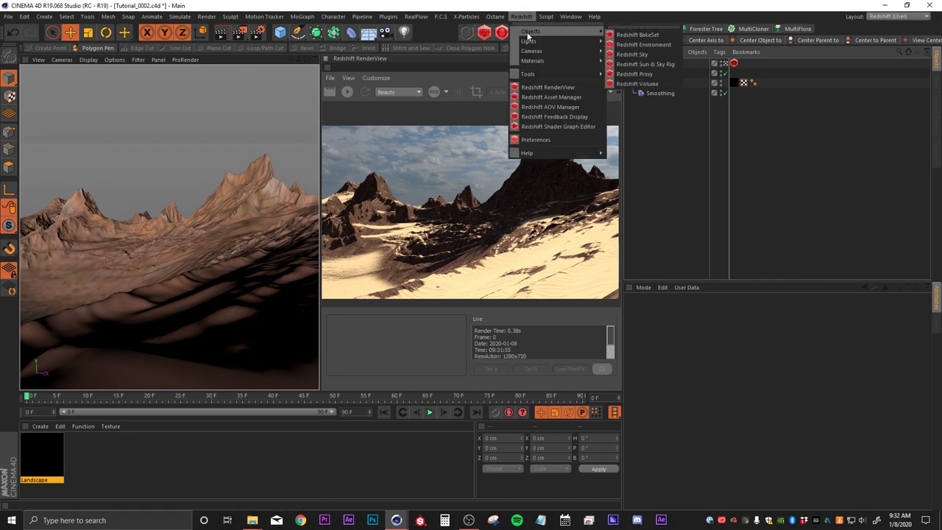
click(648, 47)
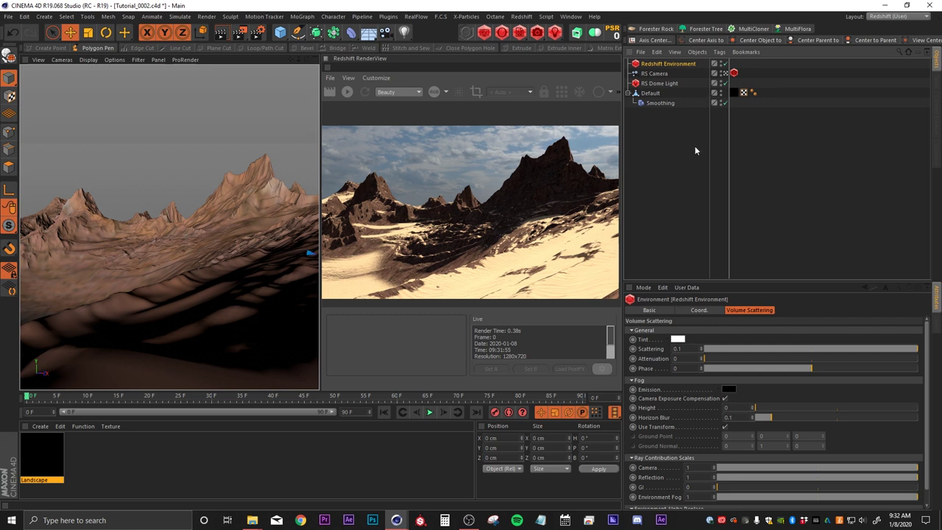
click(348, 92)
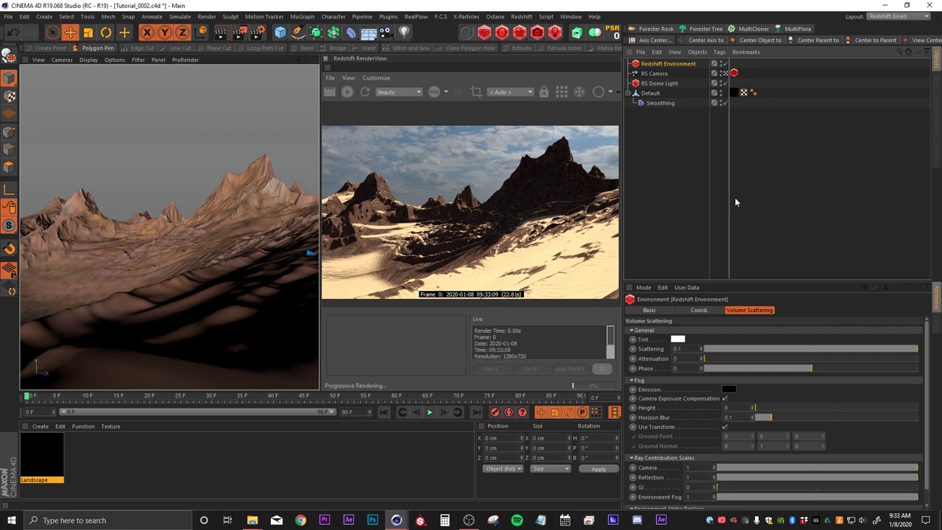
Step: Set the RS Dome Light's volume Contribution Scale to about 0.098 and move the light above RS Camera in the object hierarchy
click(660, 85)
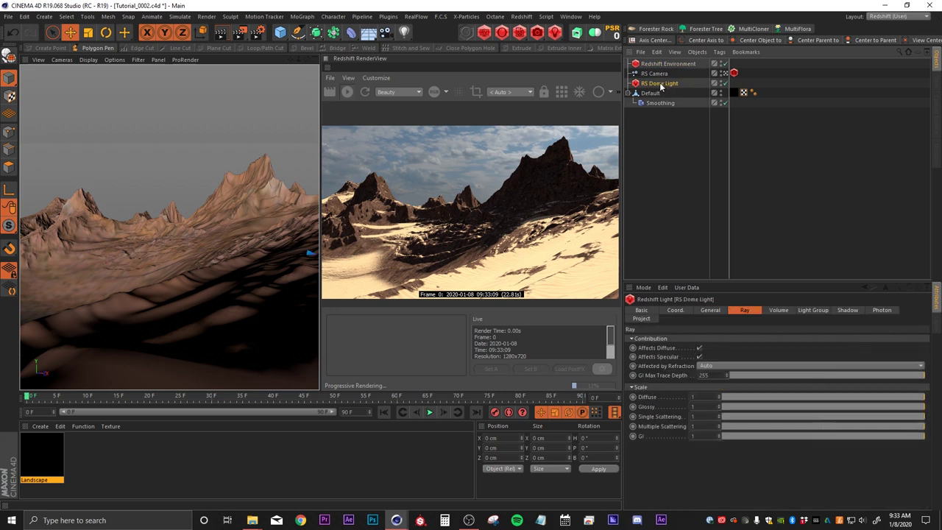
click(777, 310)
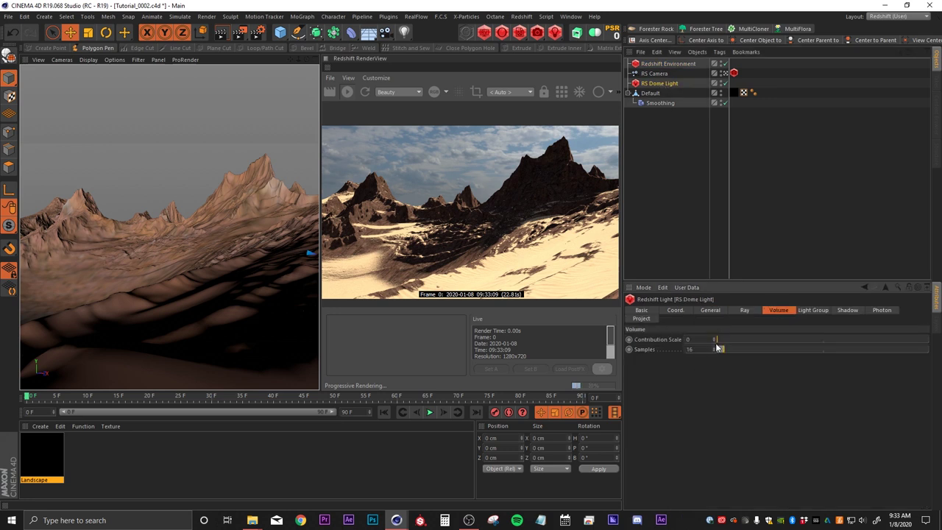
mouse_move(734, 339)
mouse_down()
mouse_move(786, 339)
mouse_move(744, 336)
mouse_move(729, 344)
mouse_up()
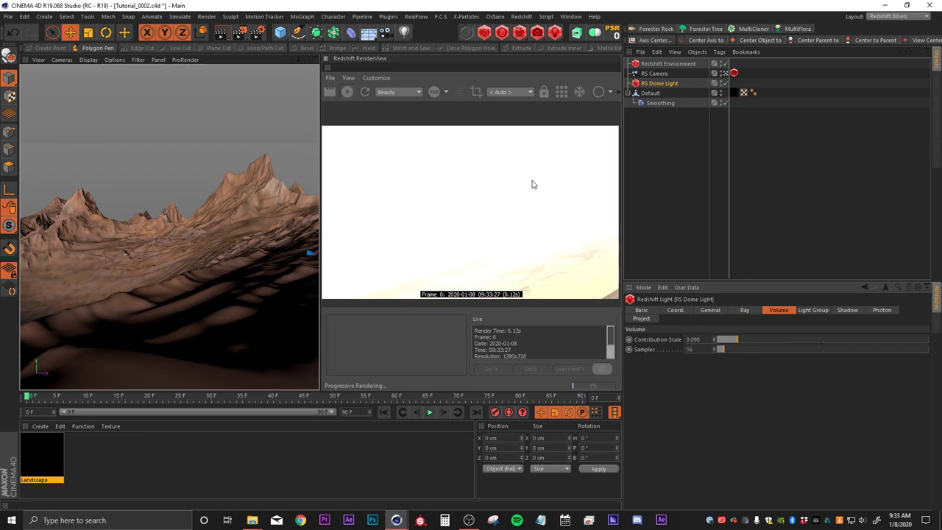
click(652, 64)
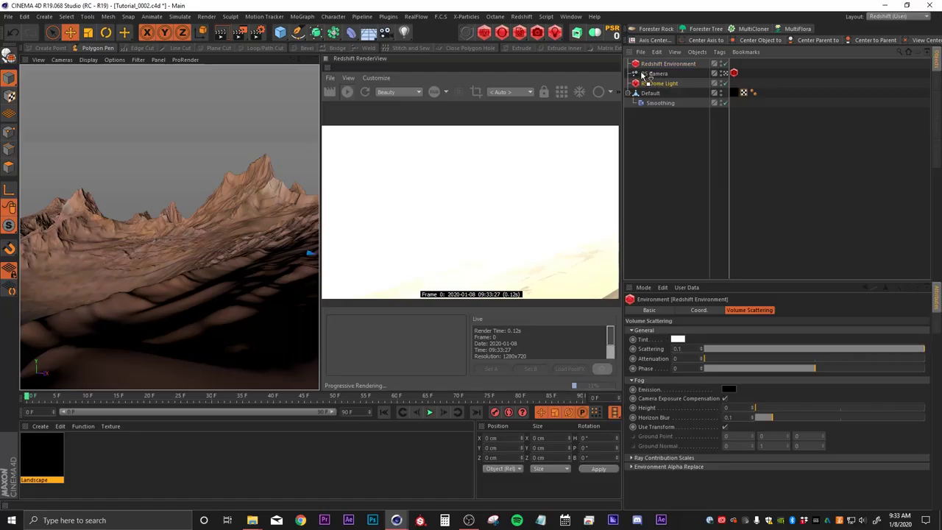
drag(641, 72, 640, 68)
Step: Lower the Redshift Environment's Scattering to 0.001
click(658, 64)
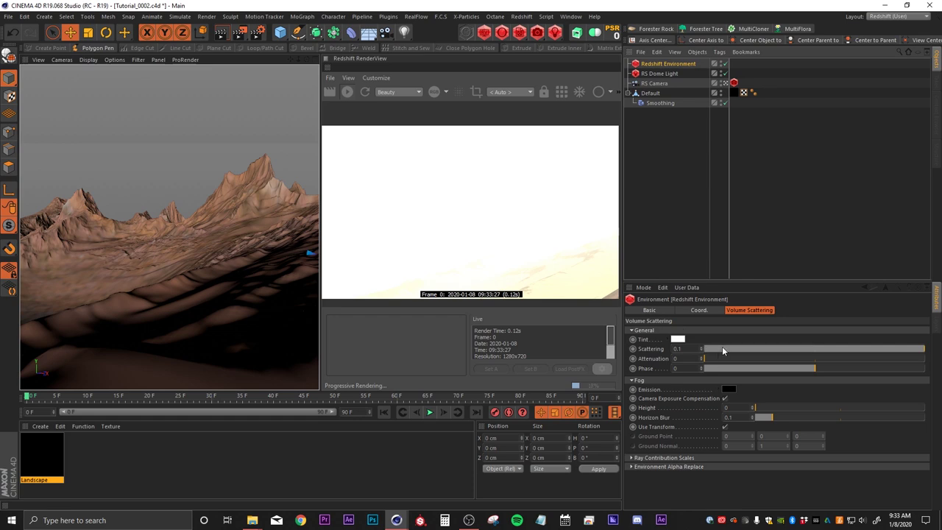
click(722, 350)
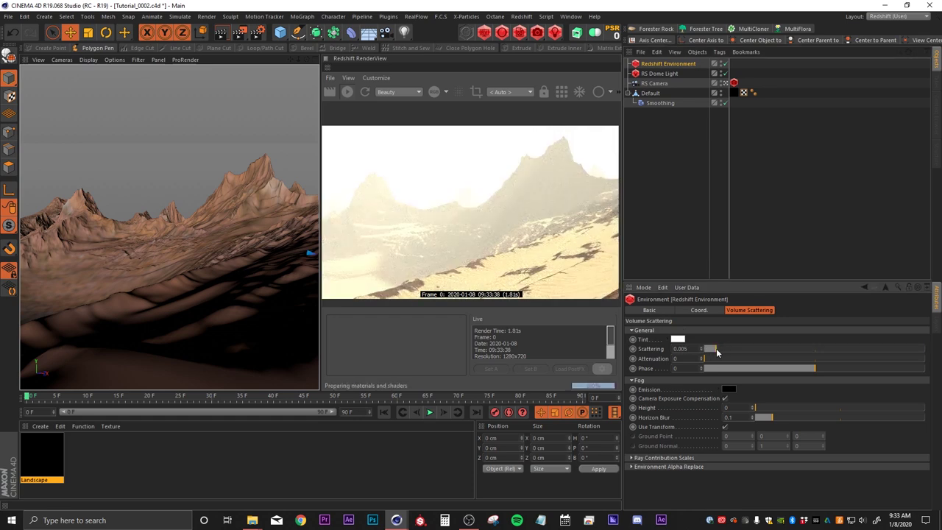
click(707, 352)
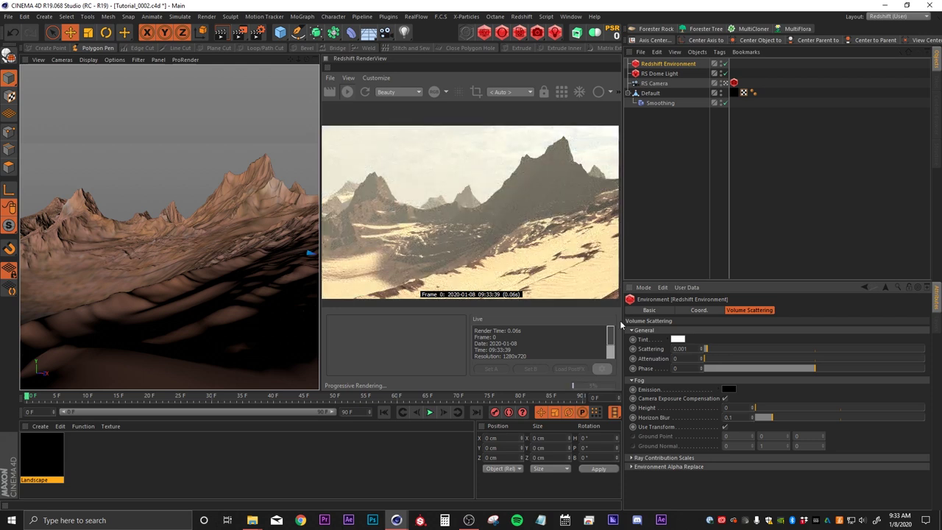
Step: Tint the environment's volume scattering pale yellow with hue 41° and saturation 23%
click(677, 340)
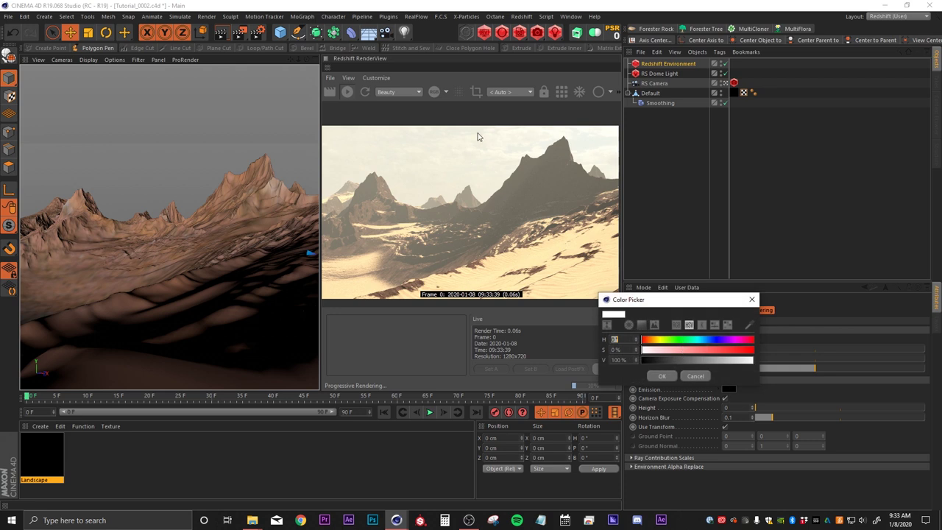
drag(646, 340, 654, 340)
click(668, 352)
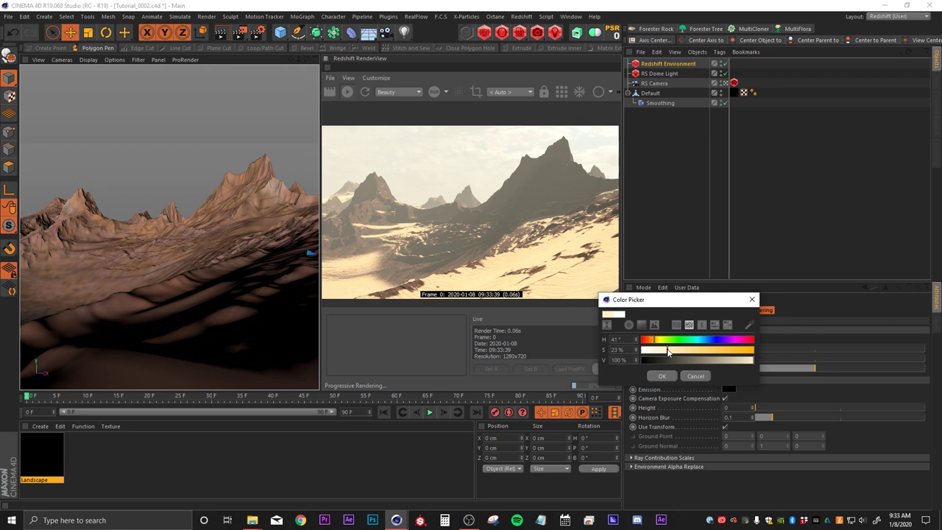
click(661, 376)
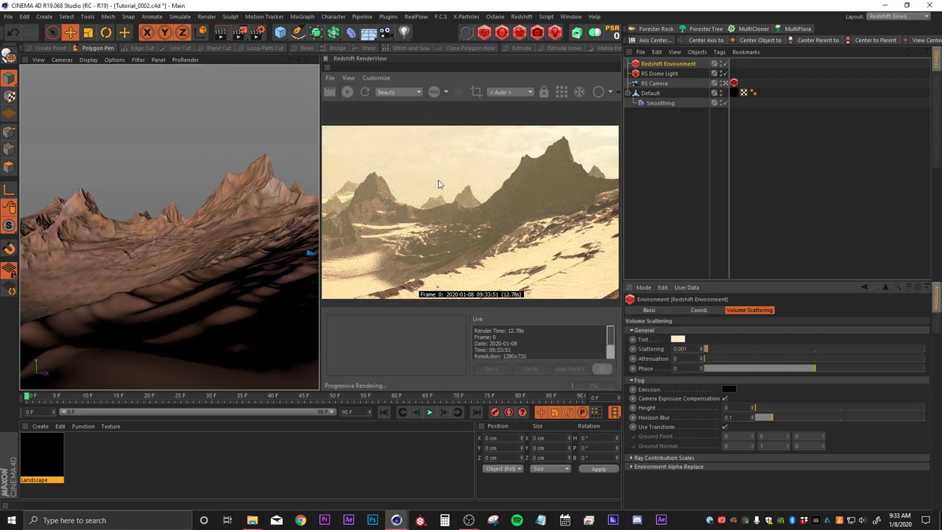
Step: Try a strongly saturated red Tint for the environment's volume scattering
click(678, 341)
drag(718, 340, 760, 339)
drag(684, 348, 728, 348)
click(662, 375)
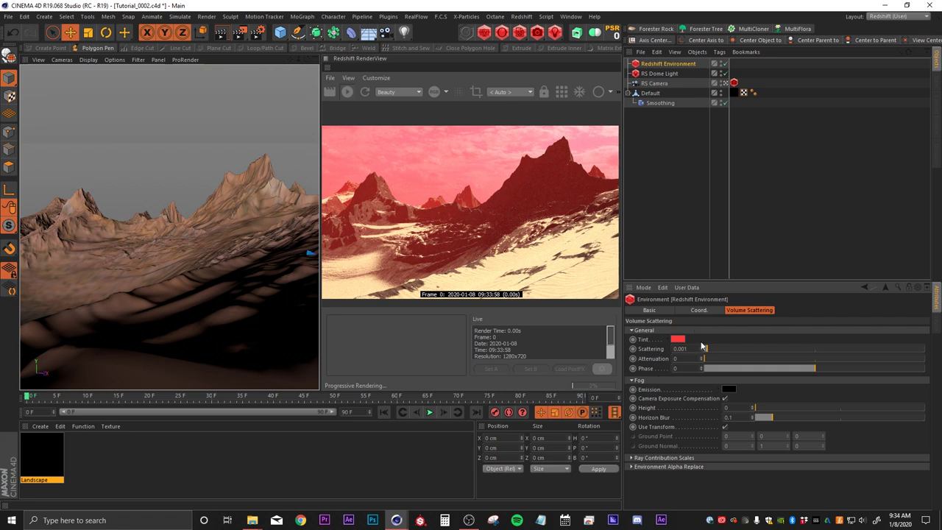
Step: Change the environment's volume scattering Tint to a pale, slightly orange peach
click(677, 340)
click(651, 336)
click(647, 336)
click(658, 373)
click(677, 340)
click(673, 347)
click(660, 373)
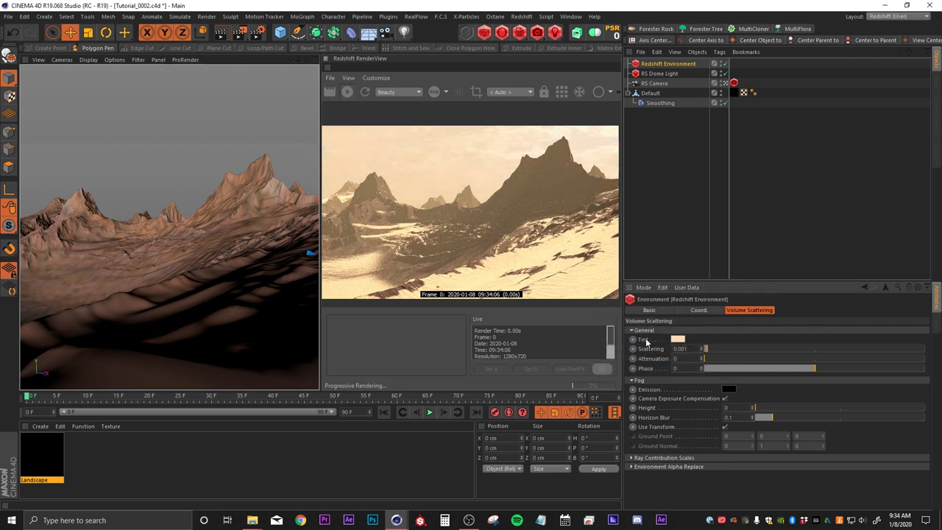
Step: Reduce the RS Dome Light's volume Contribution Scale to 0.01, then raise it slightly to 0.02
click(654, 74)
drag(728, 343, 723, 344)
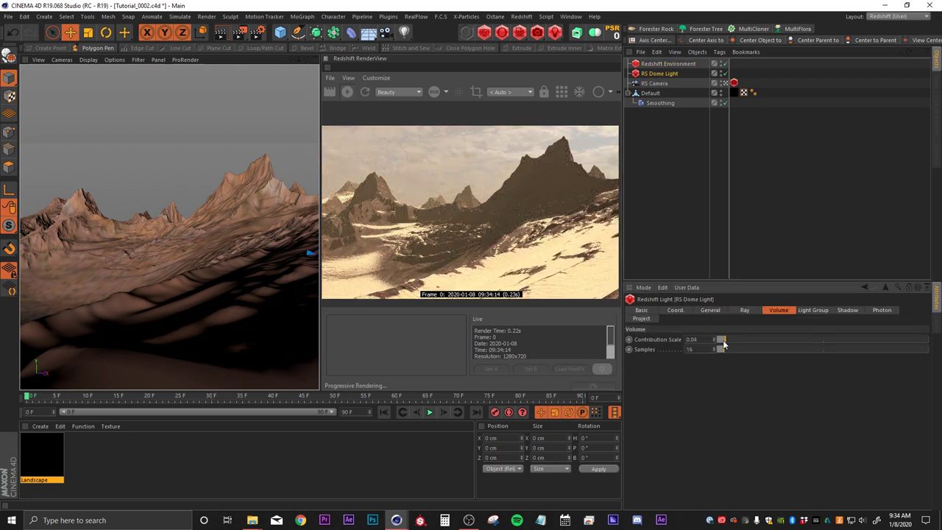
text(1)
key(Return)
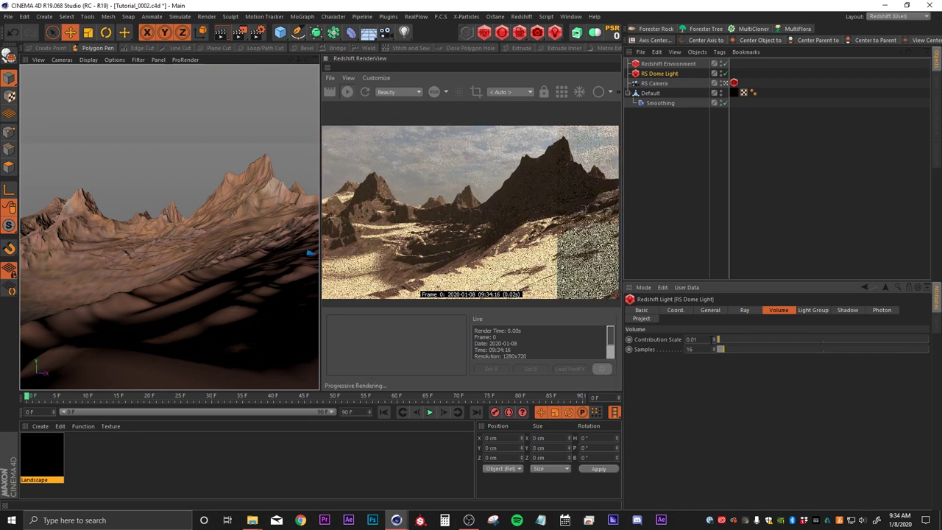
text(2)
key(Return)
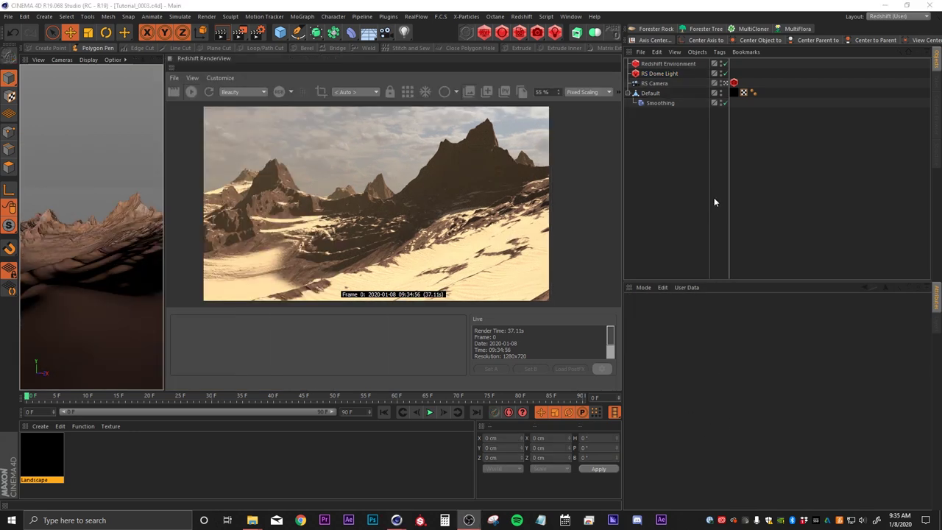
Step: Store a snapshot of the fogged render and switch between it and the live render
click(482, 95)
click(482, 93)
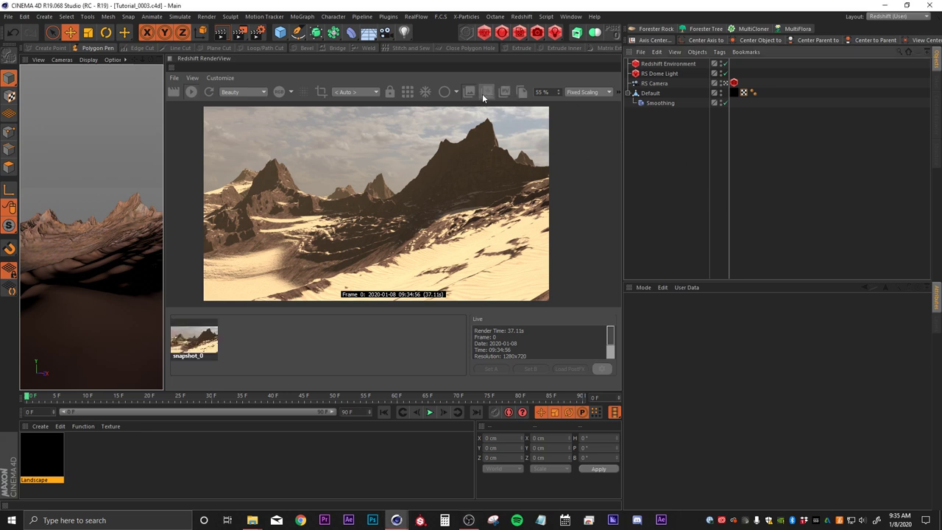
click(198, 344)
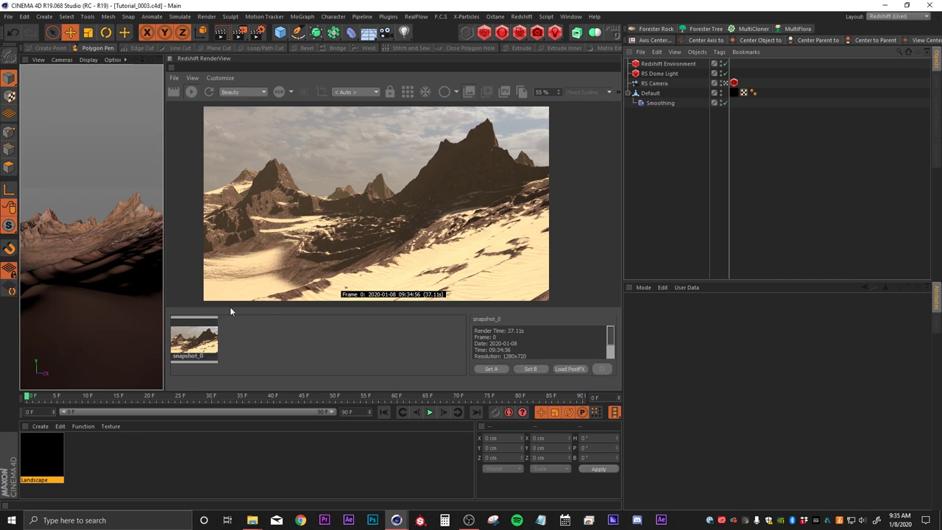
click(199, 346)
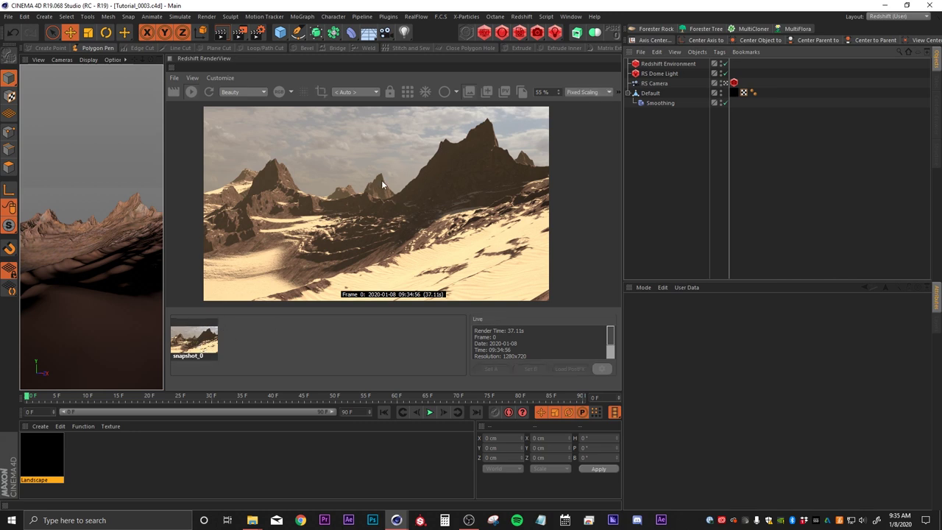
Step: Disable the Redshift Environment and compare the fog-free live render with the stored snapshot
click(726, 64)
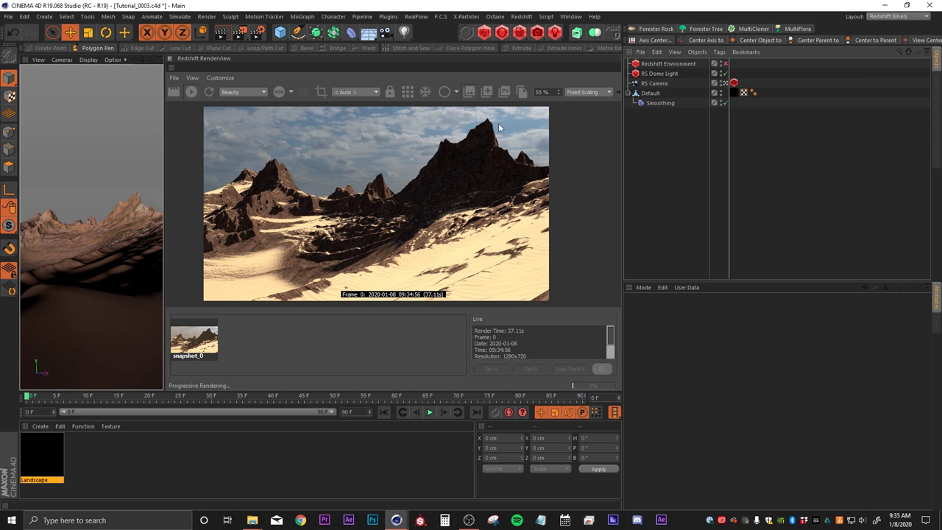
click(192, 340)
click(193, 341)
click(194, 341)
click(193, 341)
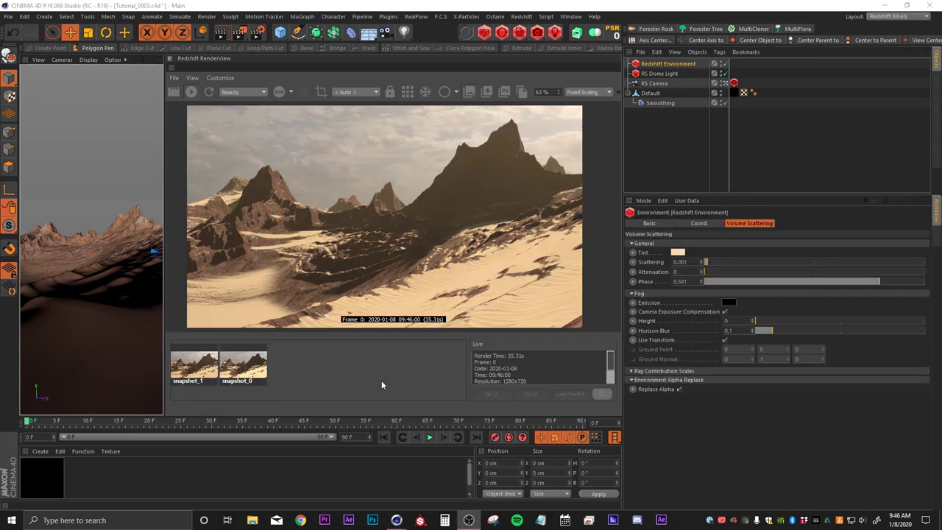
Step: Compare the live render with snapshot_0, then set the environment's Phase to 0 and raise it to about 0.661
click(243, 372)
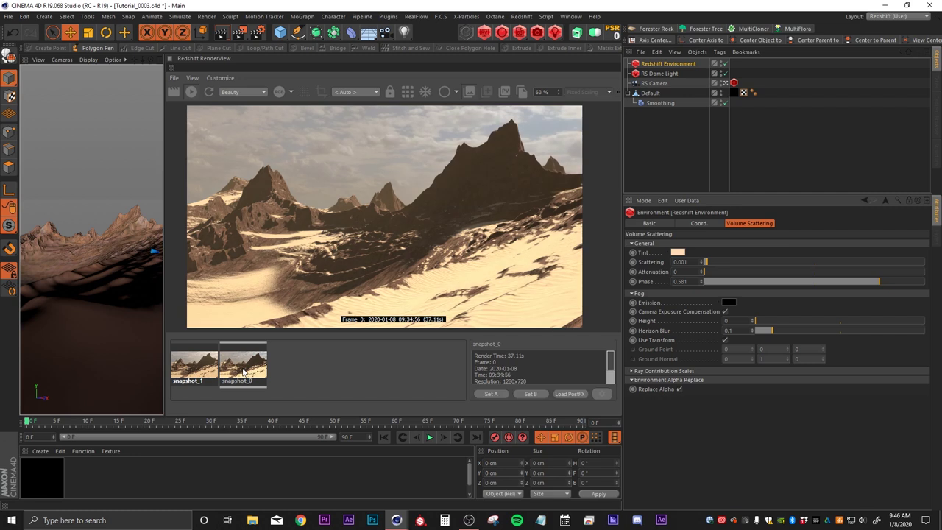
click(243, 372)
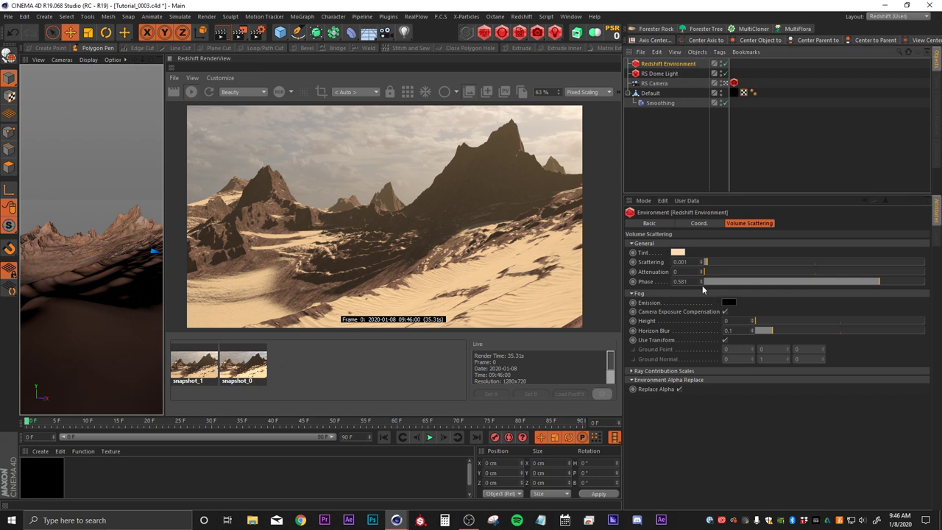
double_click(680, 282)
text(0)
key(Return)
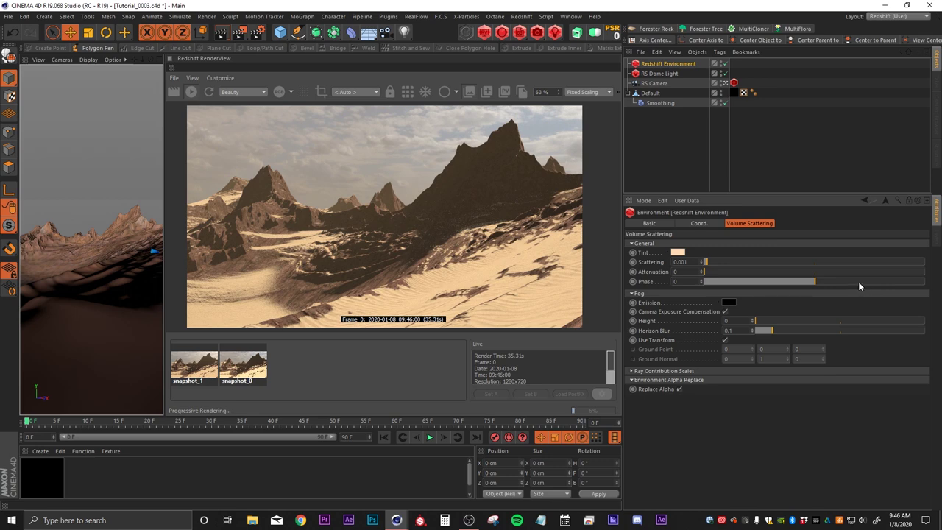
drag(858, 284, 888, 285)
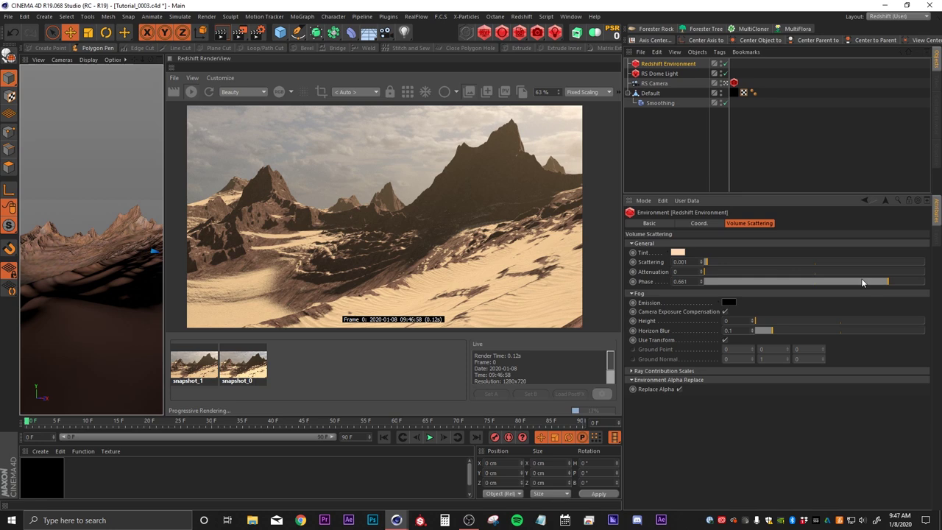
Step: Try the Redshift Environment's Phase at about 0.727, and return it to 0.661
drag(868, 286, 891, 287)
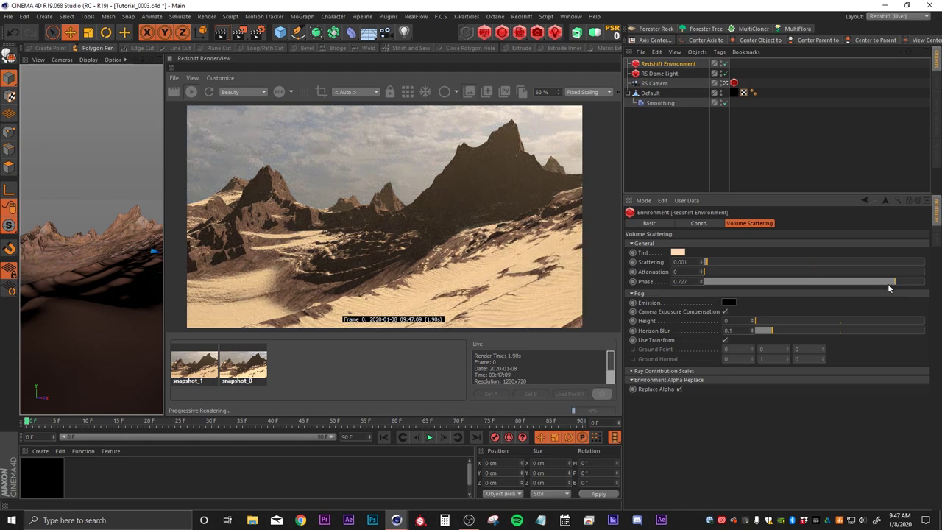
click(888, 282)
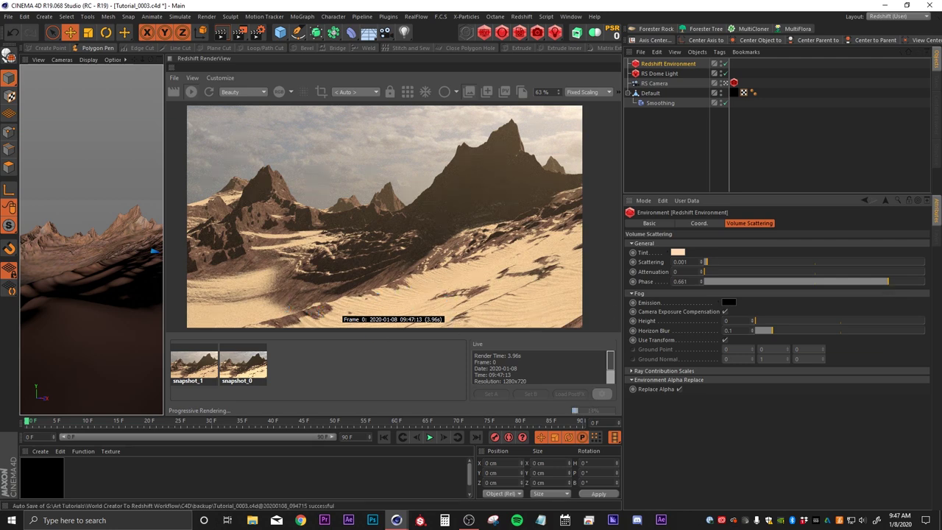
Step: Examine the Color Correct settings of the CliffDesert004 rock texture in the Landscape shader graph
drag(941, 139, 471, 1)
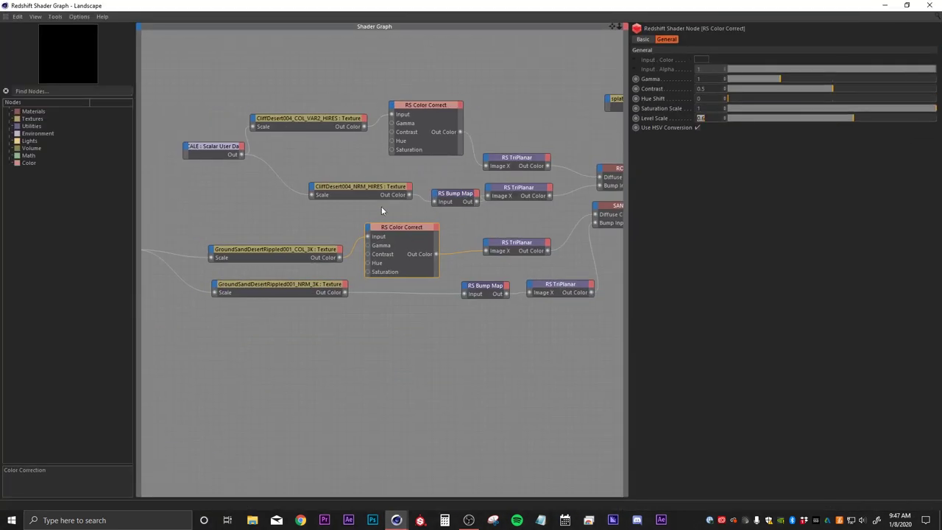
click(431, 105)
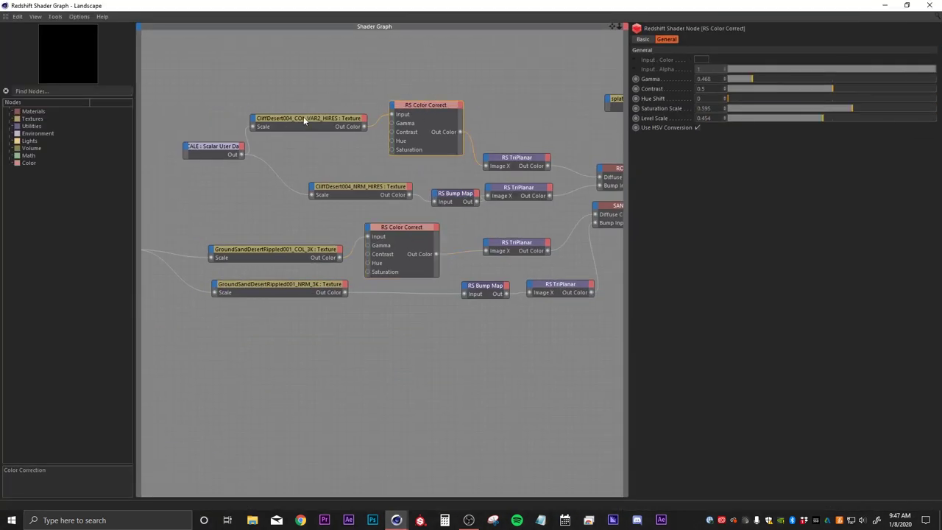
drag(308, 123, 305, 124)
Step: Leave the shader graph and compare the live render with snapshot_0
drag(479, 5, 941, 412)
click(252, 369)
click(245, 371)
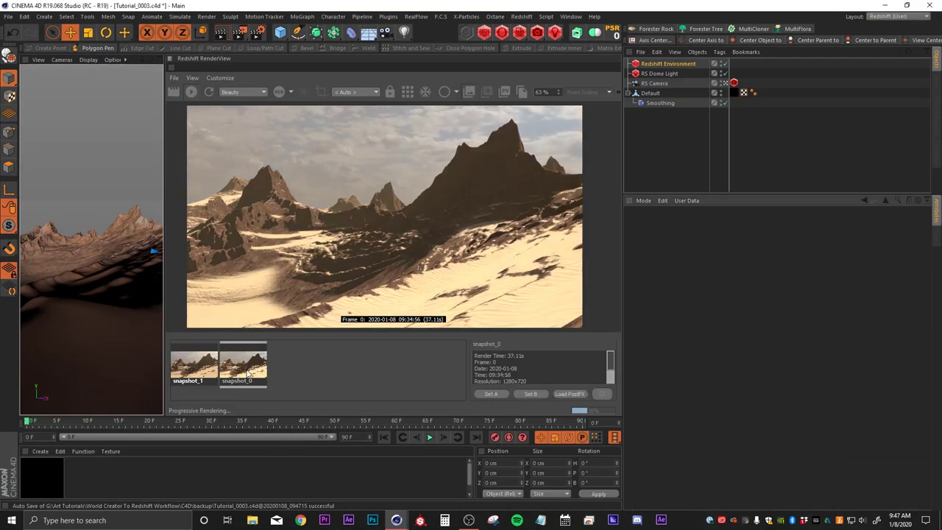
click(245, 371)
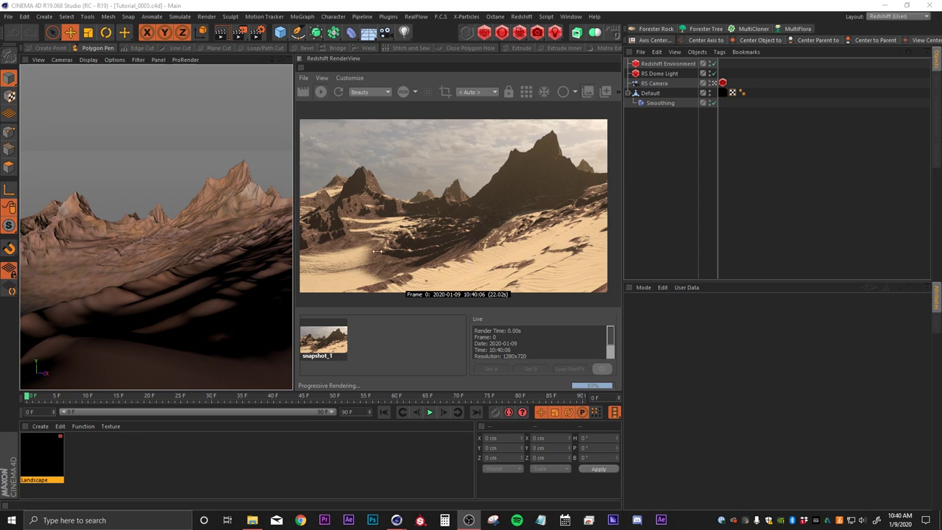
Step: Add a Redshift Volume object to the scene
click(522, 16)
mouse_move(527, 32)
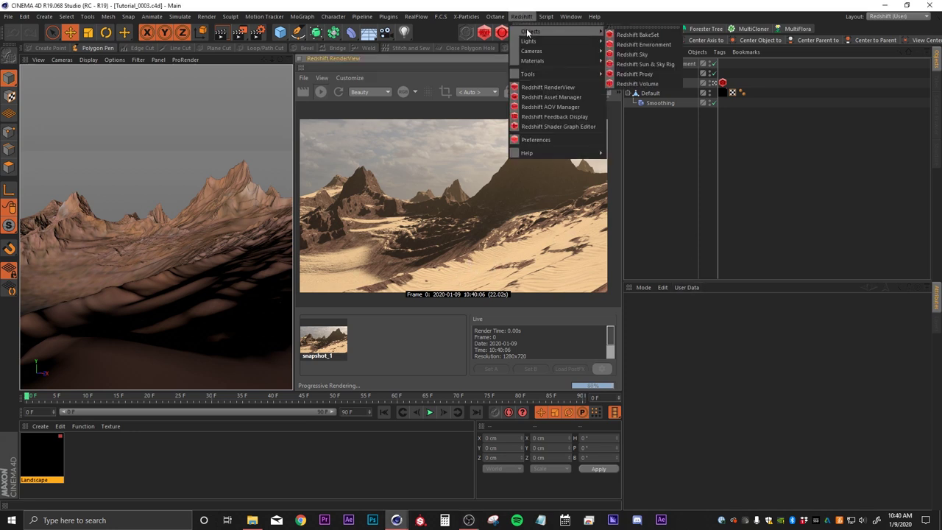
click(623, 84)
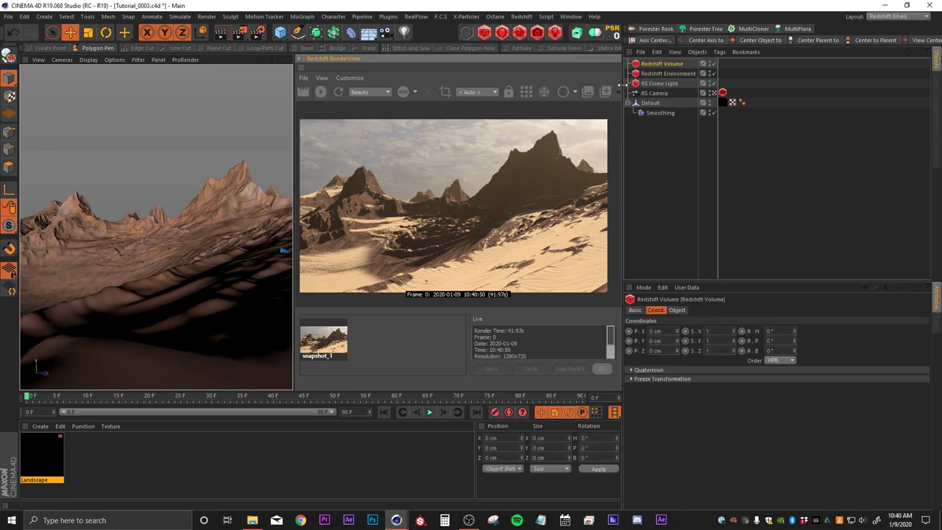
Step: Load VDB_PACK_Smoke2.vdb from the SMOKE_2 folder of VDB_Pack_SMOKE as the Redshift Volume's file, checking its preview image first
click(676, 310)
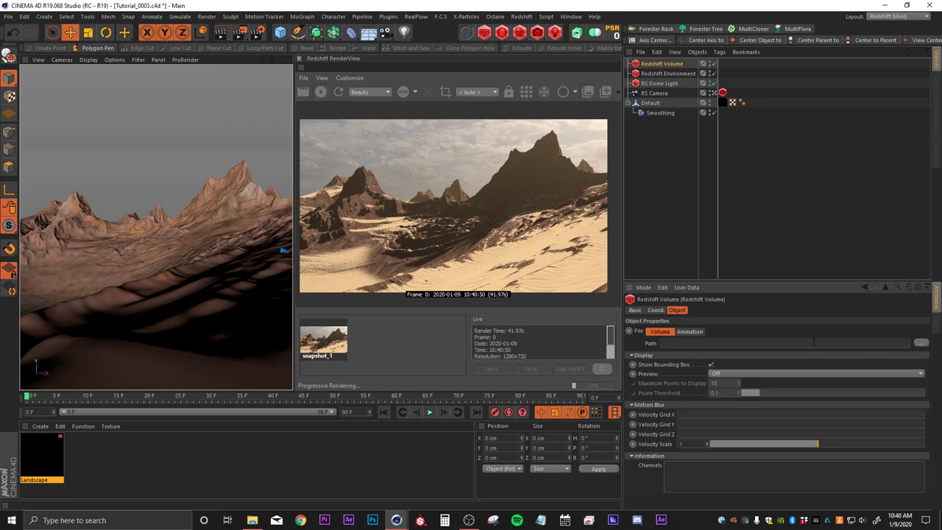
click(923, 344)
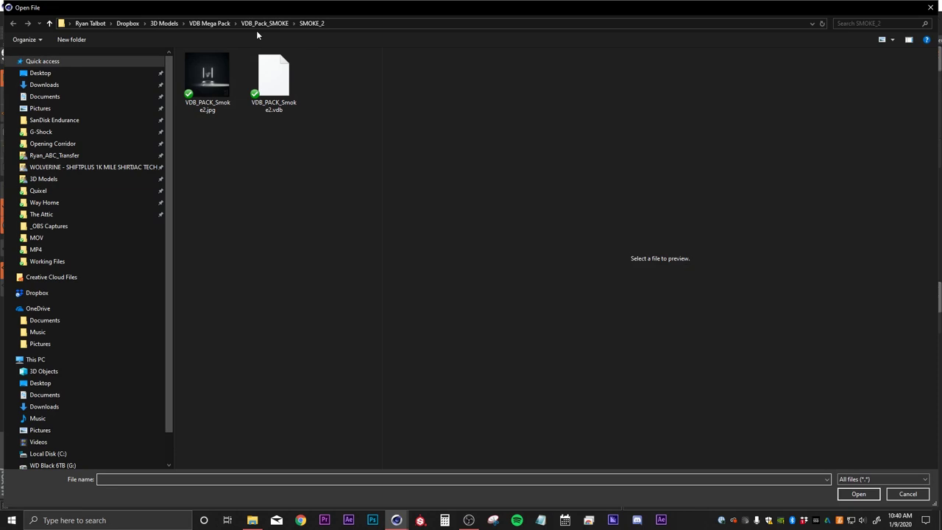
click(215, 24)
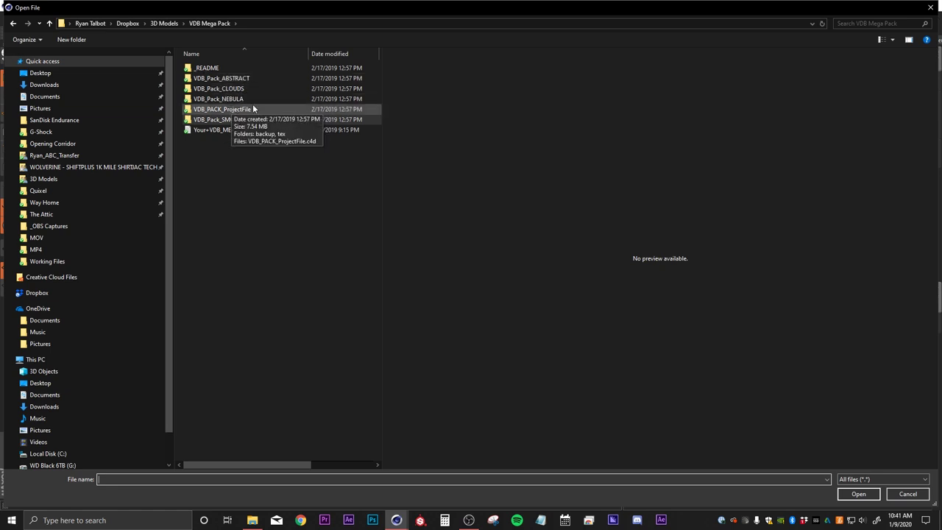
double_click(226, 121)
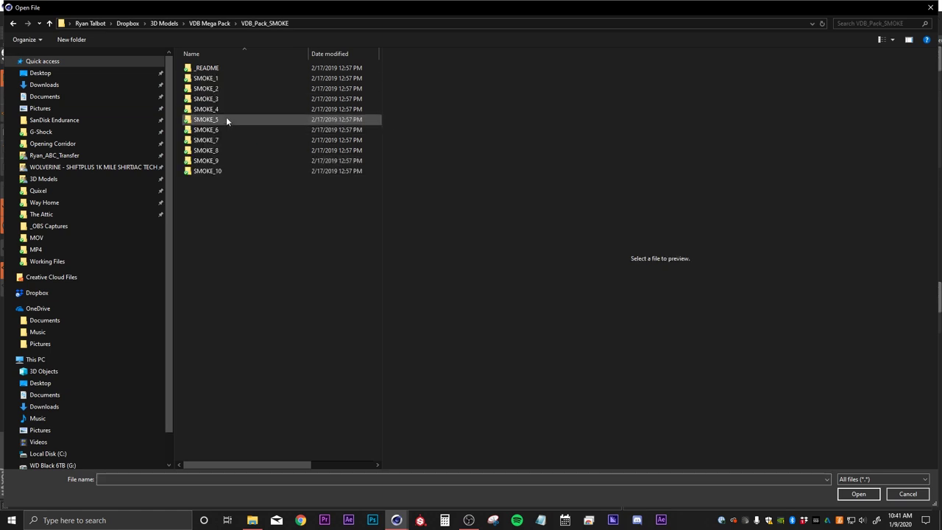
double_click(221, 89)
click(220, 90)
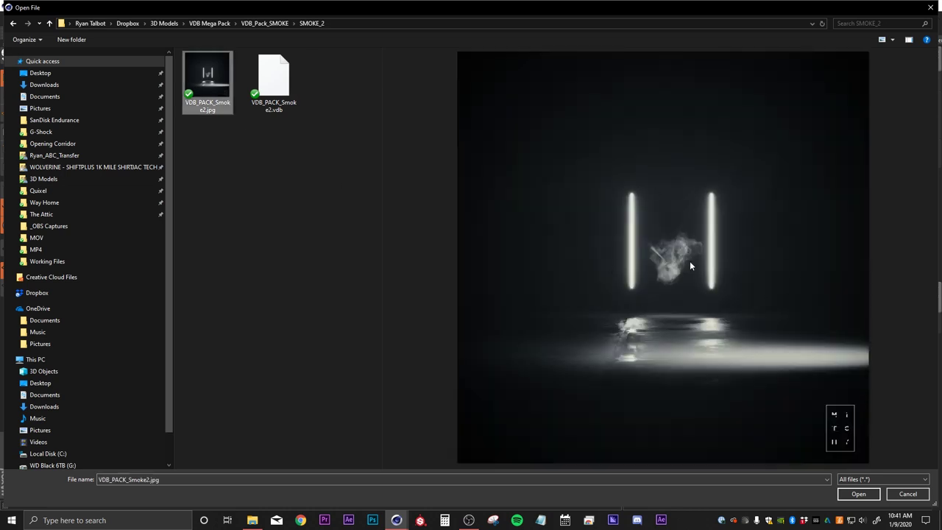
click(268, 114)
click(846, 498)
click(536, 300)
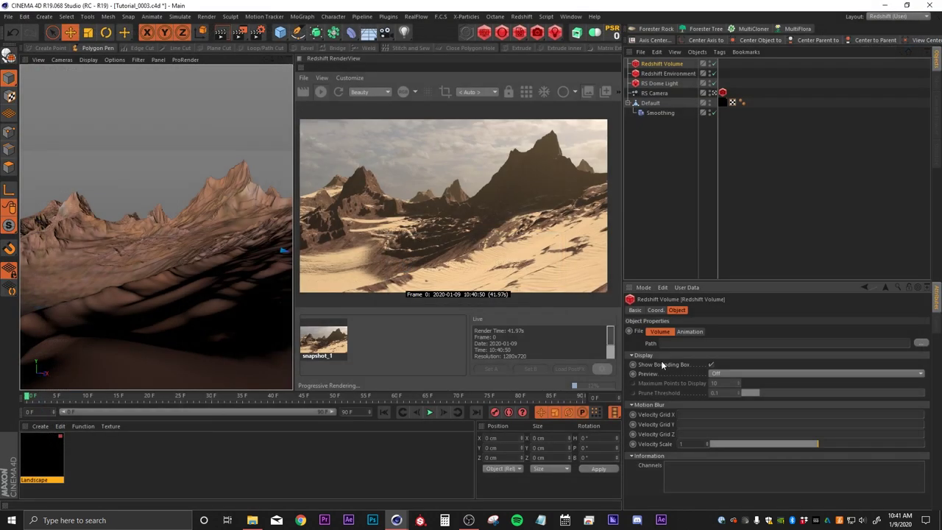
Step: Fix the render view to RS Camera so the viewport can be framed on the smoke volume independently
click(471, 92)
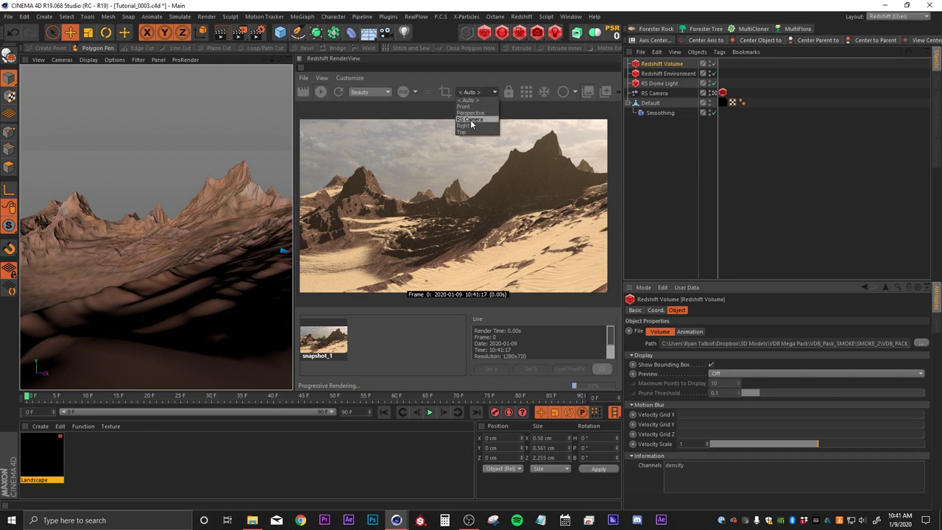
click(471, 119)
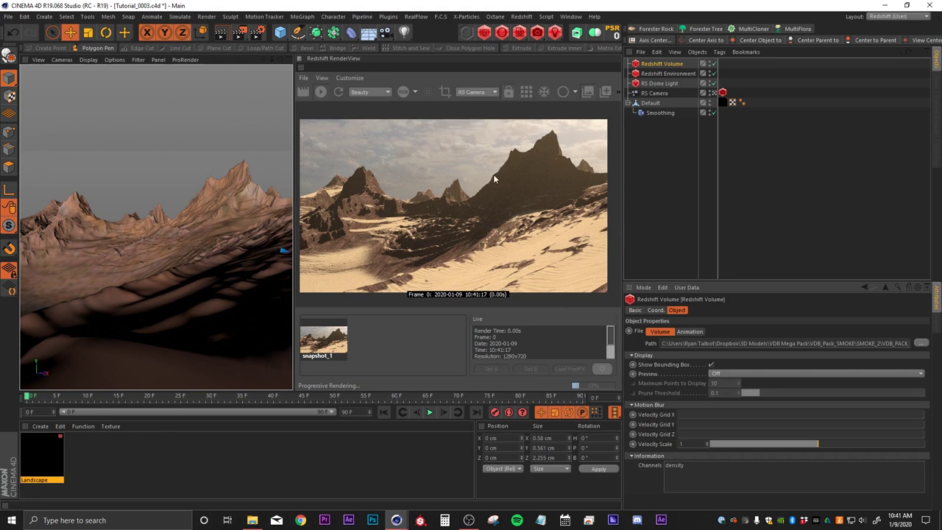
alt+drag(121, 265, 189, 252)
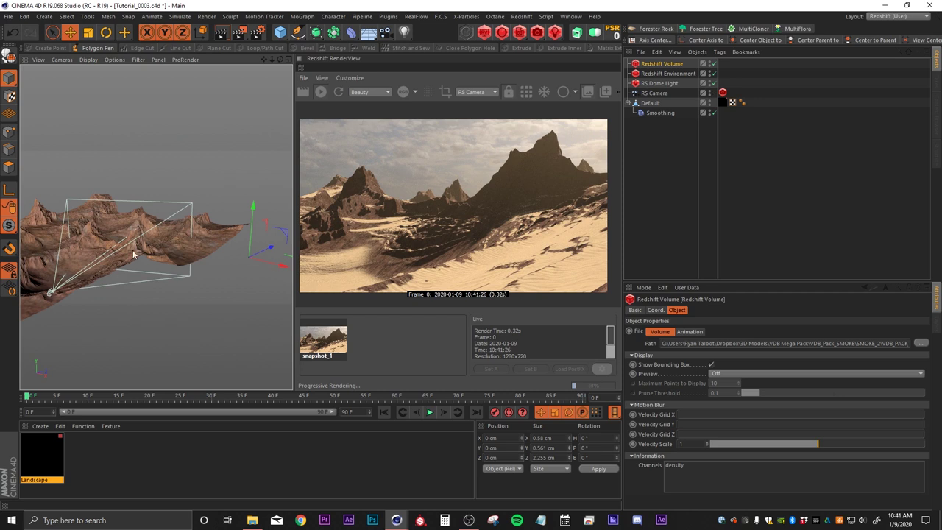
alt+middle_drag(193, 249, 155, 226)
alt+right_drag(155, 225, 201, 247)
alt+drag(166, 232, 166, 206)
alt+middle_drag(165, 207, 193, 208)
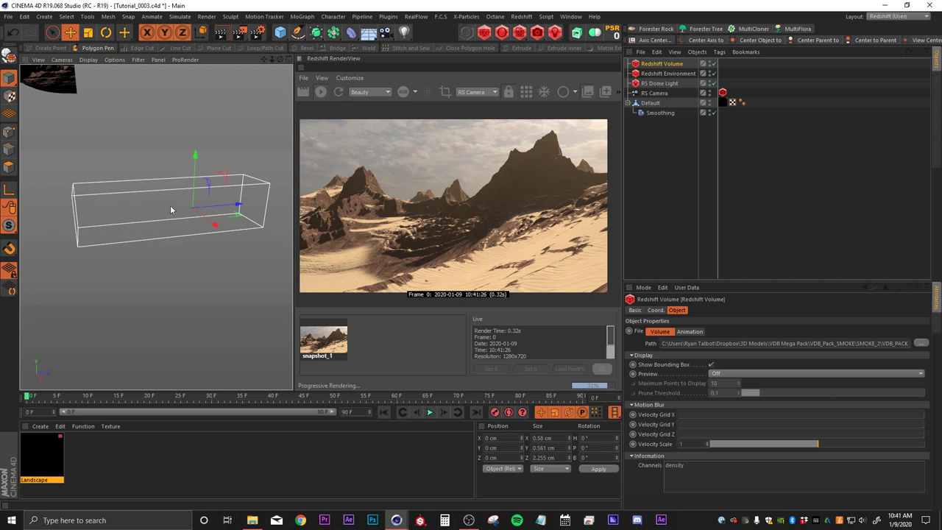
Step: Set the volume's display Preview to Points with a maximum of 150 points to display
click(726, 375)
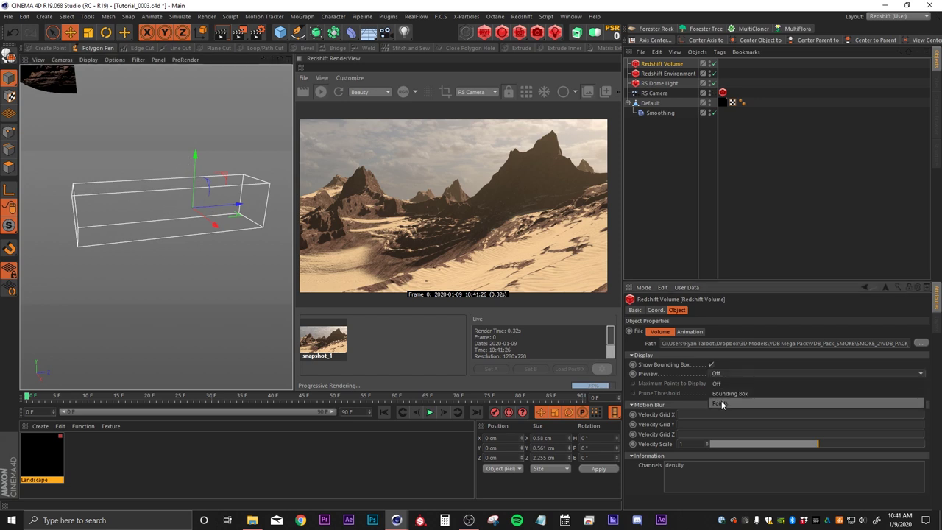
click(719, 403)
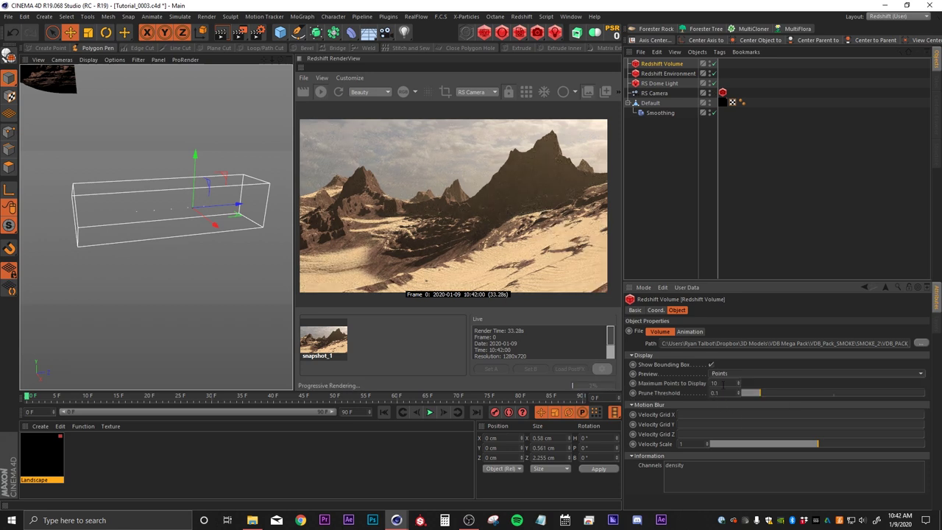
double_click(724, 384)
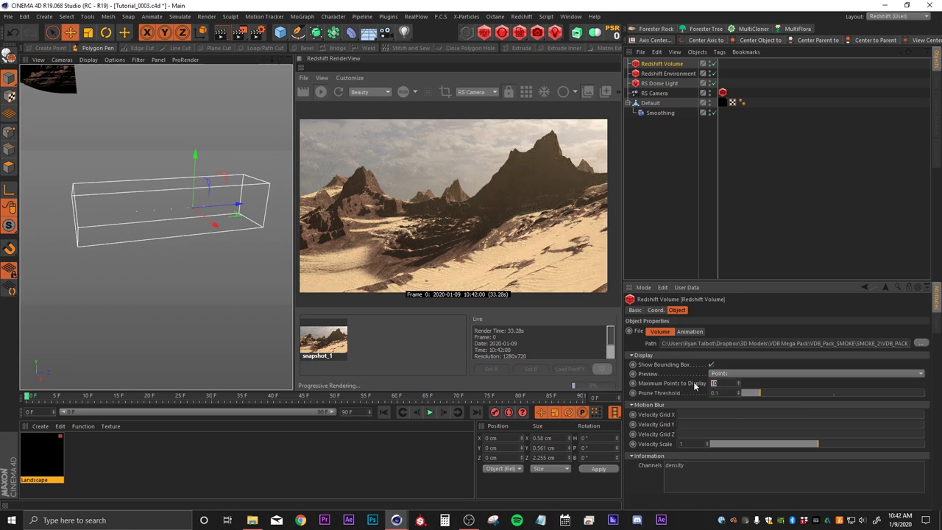
text(150)
key(Return)
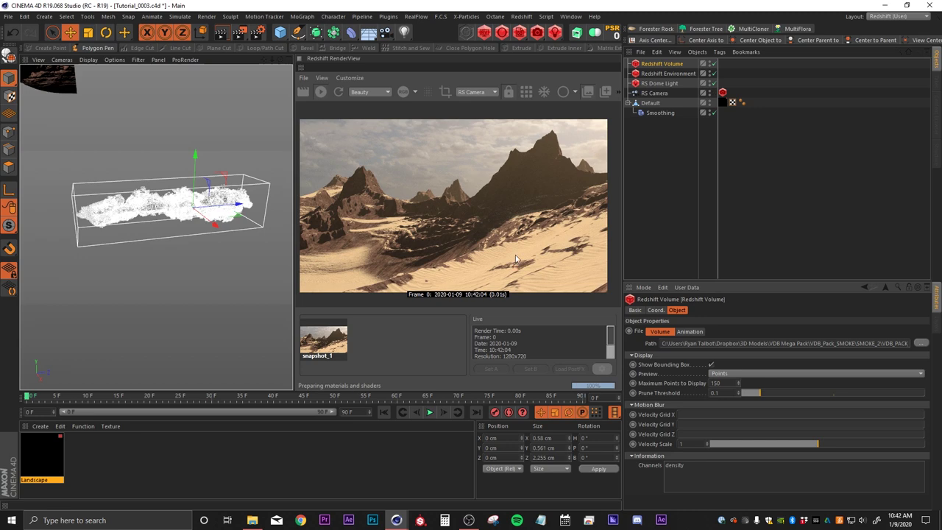
alt+drag(231, 237, 155, 192)
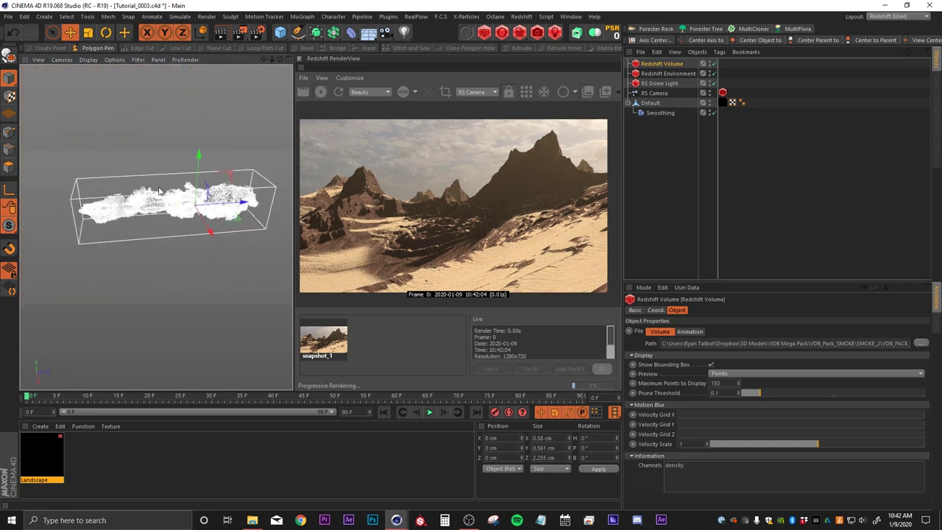
Step: Set the Redshift Volume's scale to 200 on X, Y and Z
click(655, 309)
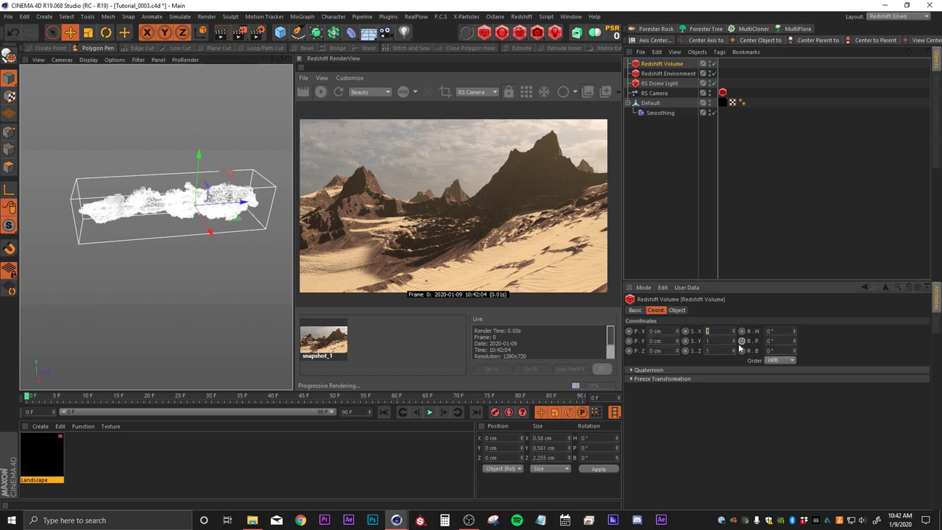
text(200)
key(Return)
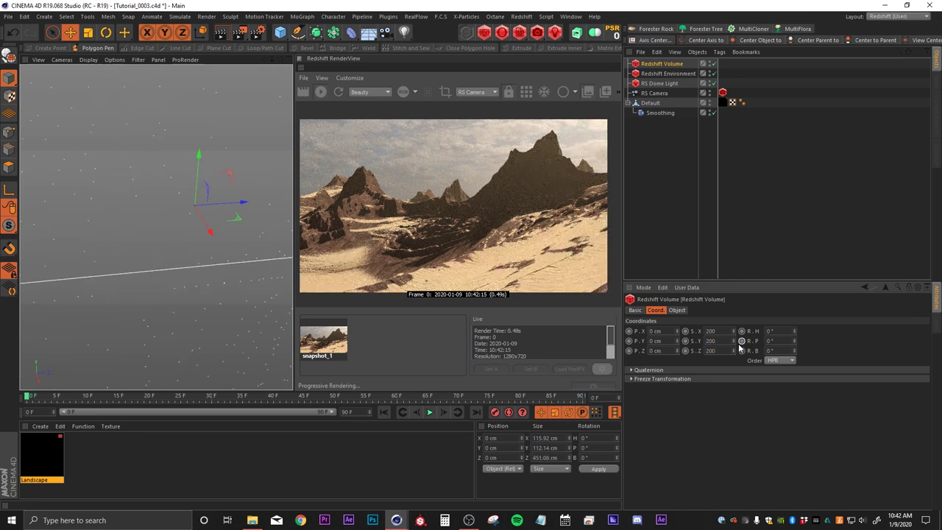
Step: Move the smoke volume over the landscape into the camera's field of view, to about X -884, Y 482, Z -2124 cm
scroll(165, 262, down, 15)
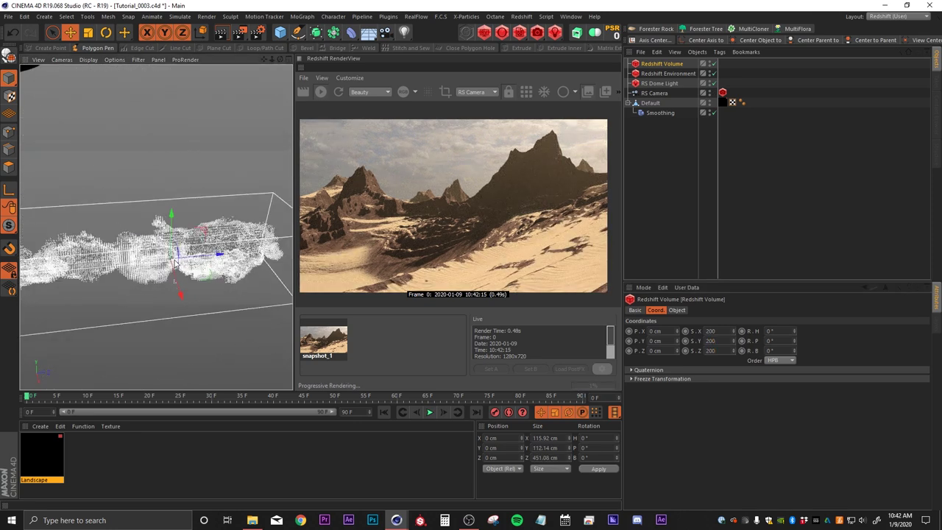
scroll(204, 268, down, 4)
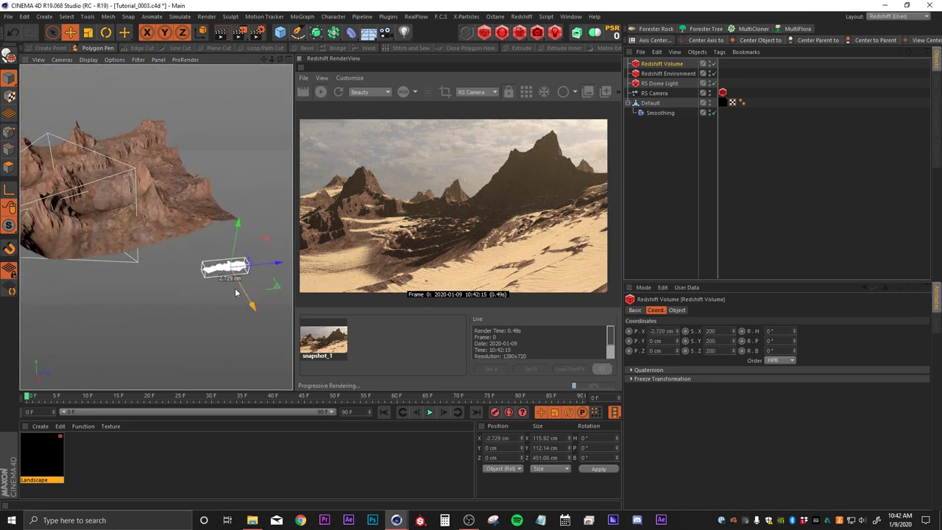
drag(248, 305, 203, 229)
drag(243, 204, 144, 210)
drag(93, 159, 91, 134)
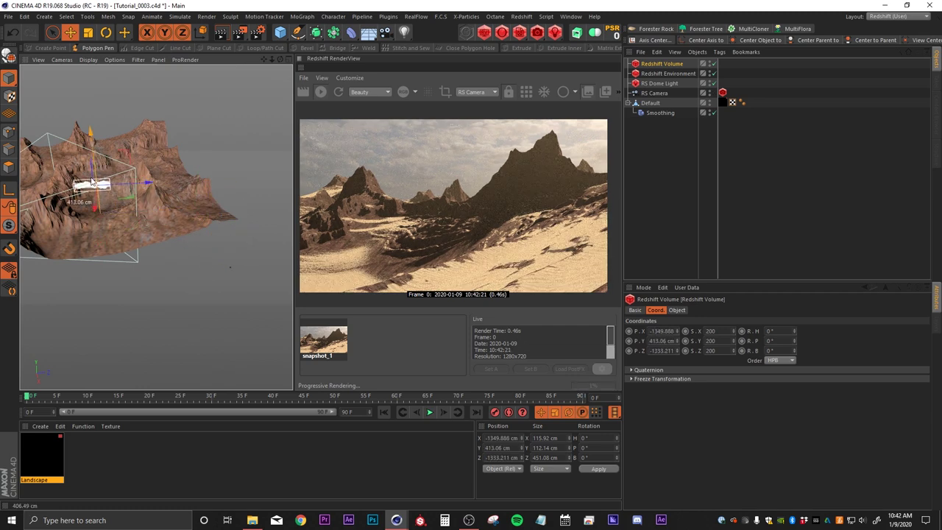
alt+middle_drag(86, 211, 162, 229)
scroll(163, 229, up, 3)
drag(212, 191, 145, 195)
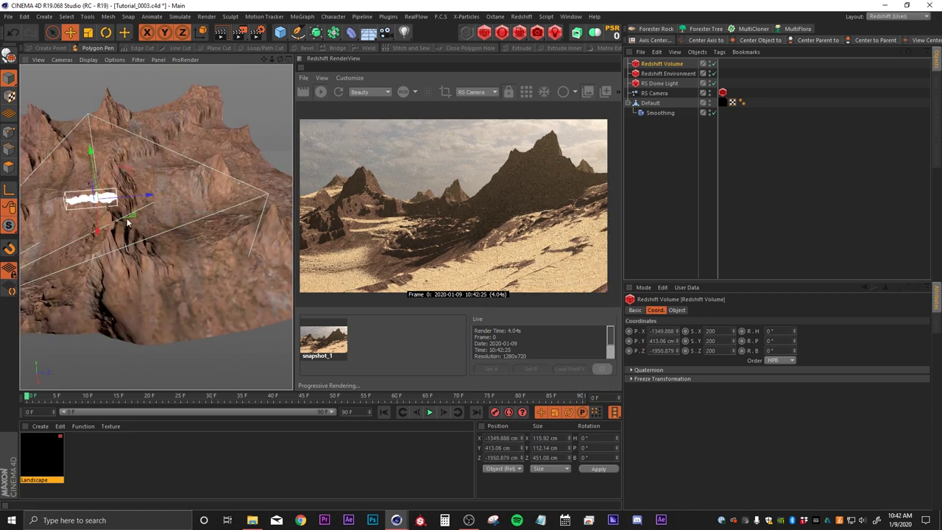
alt+middle_drag(118, 227, 239, 209)
drag(239, 210, 228, 187)
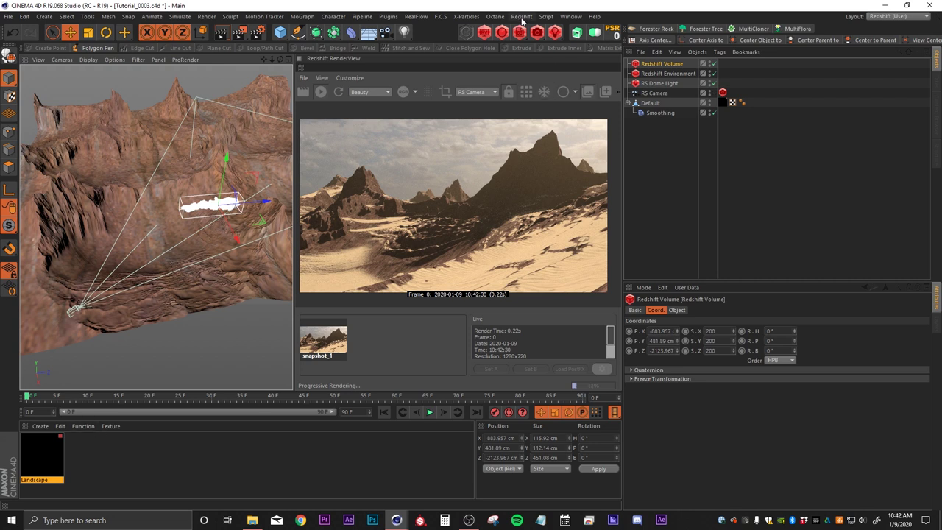
Step: Create an RS Volume material and assign it to the Redshift Volume object
click(521, 16)
mouse_move(517, 62)
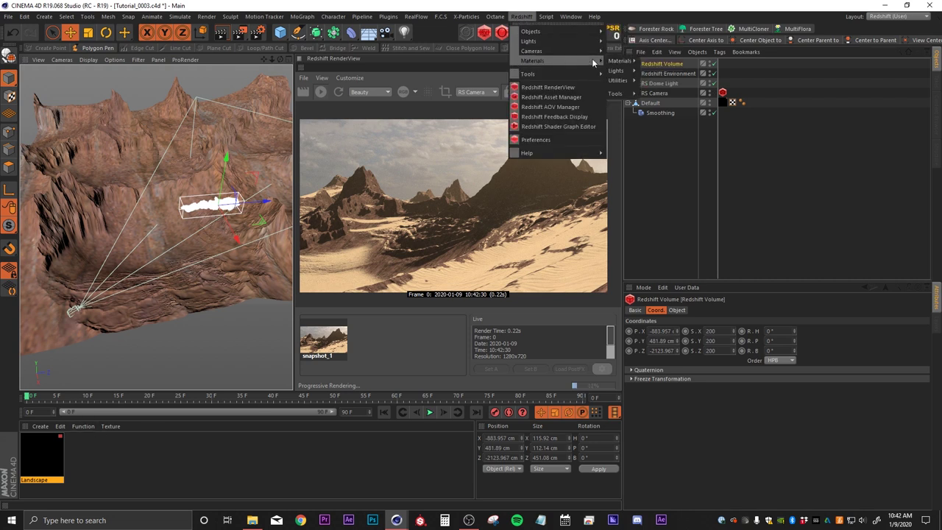
mouse_move(618, 61)
click(651, 169)
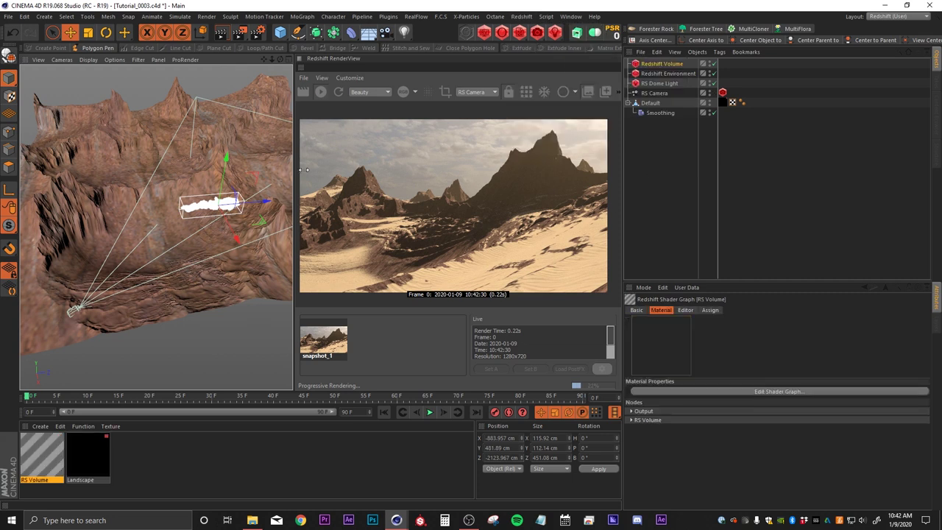
drag(38, 467, 668, 66)
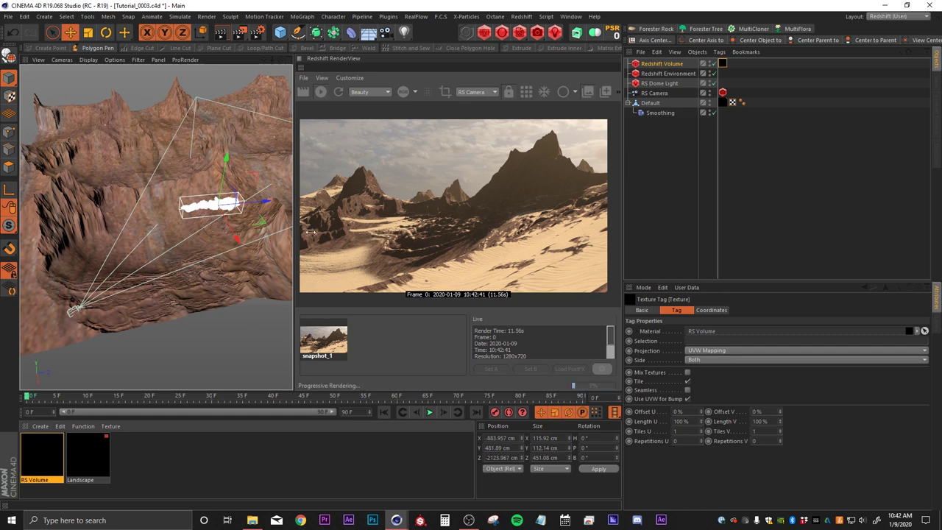
Step: Shift the smoke volume along its X axis to about -723 cm
drag(236, 239, 234, 253)
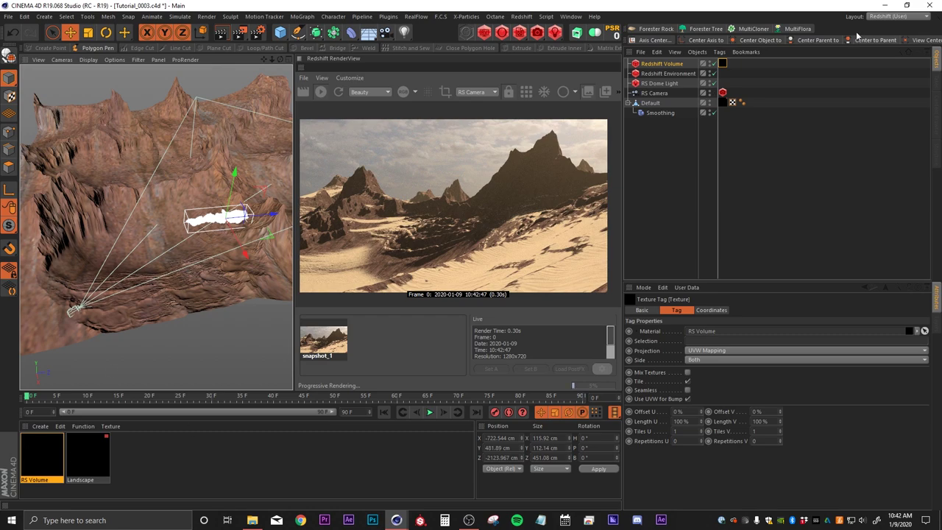
Step: Switch to the Tutorial layout and restart the live render through the RS Camera
click(889, 16)
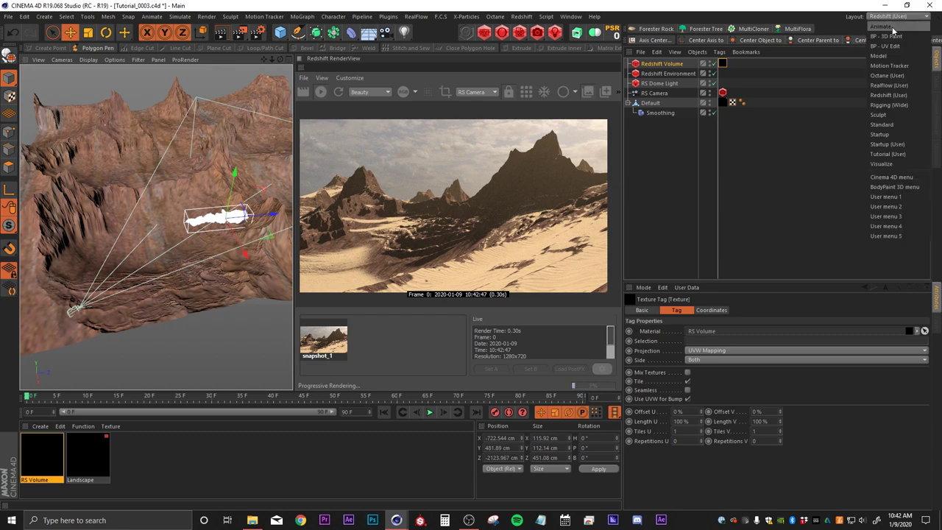
click(882, 155)
middle_drag(492, 266, 589, 288)
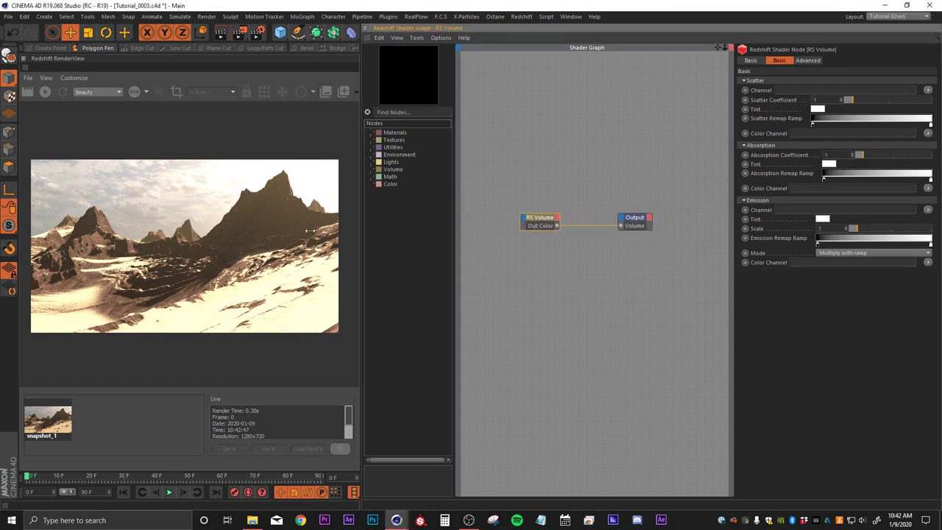
click(45, 91)
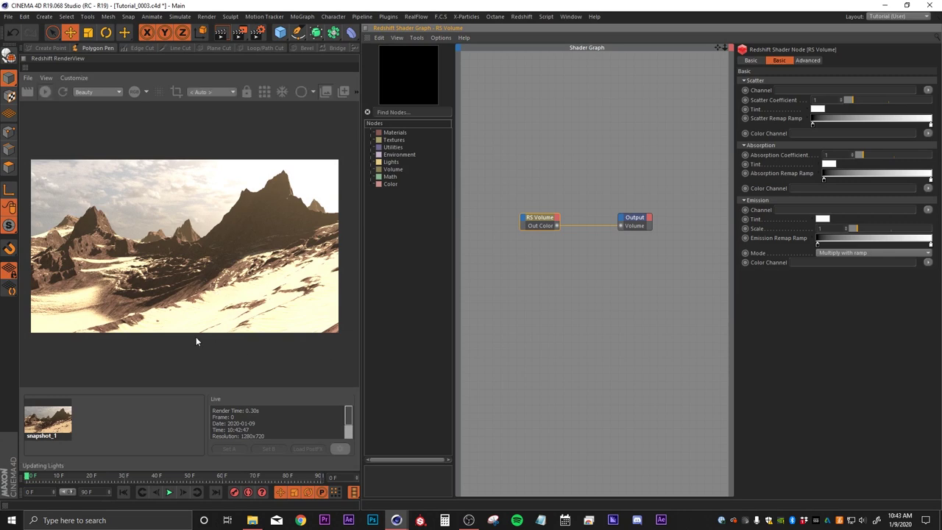
click(223, 92)
click(198, 120)
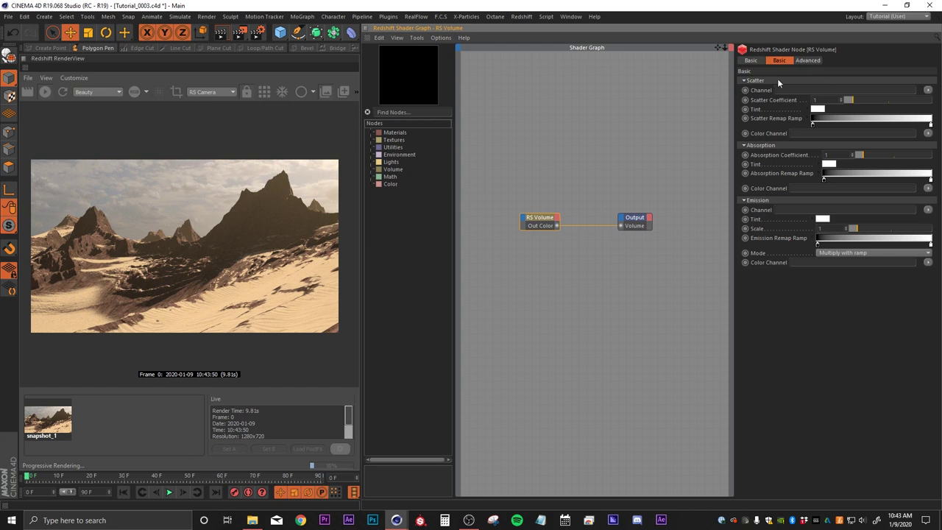
Step: Set the RS Volume material's scatter channel to density and limit the live render to a region around the smoke
click(928, 90)
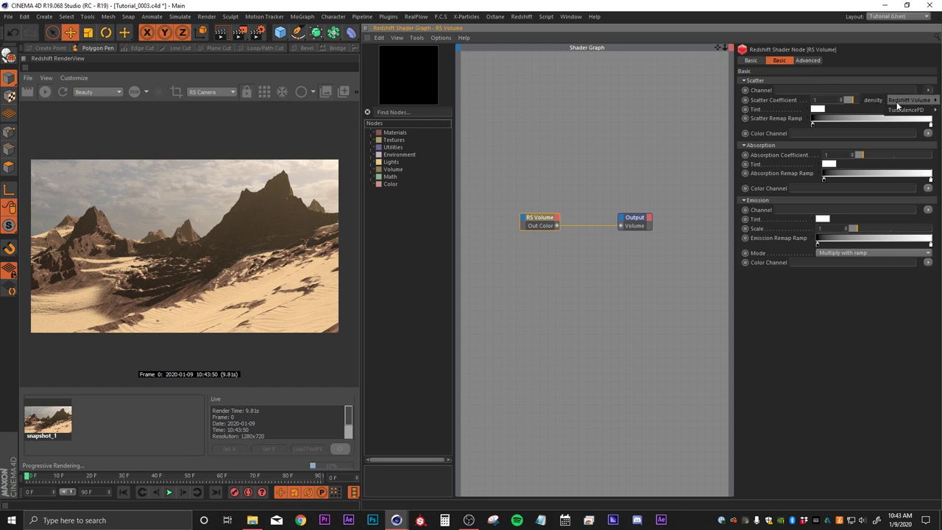
click(872, 99)
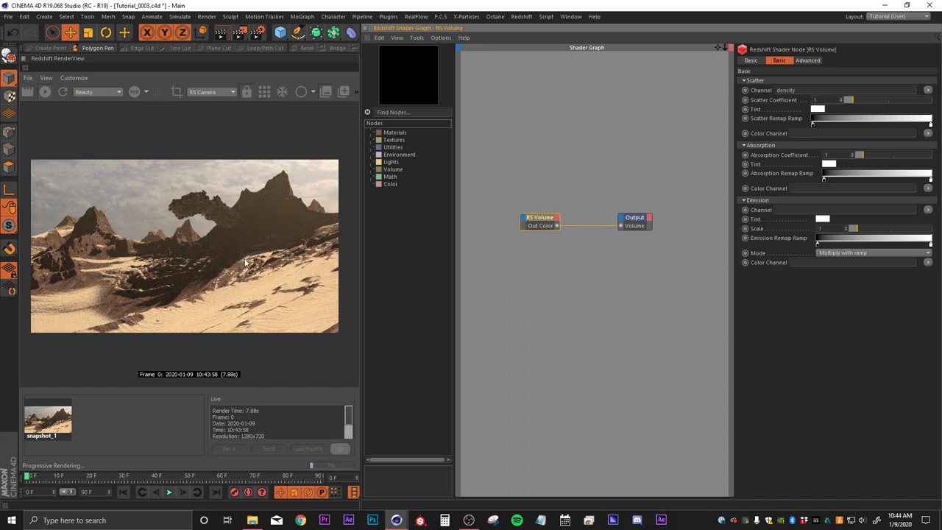
scroll(218, 223, up, 5)
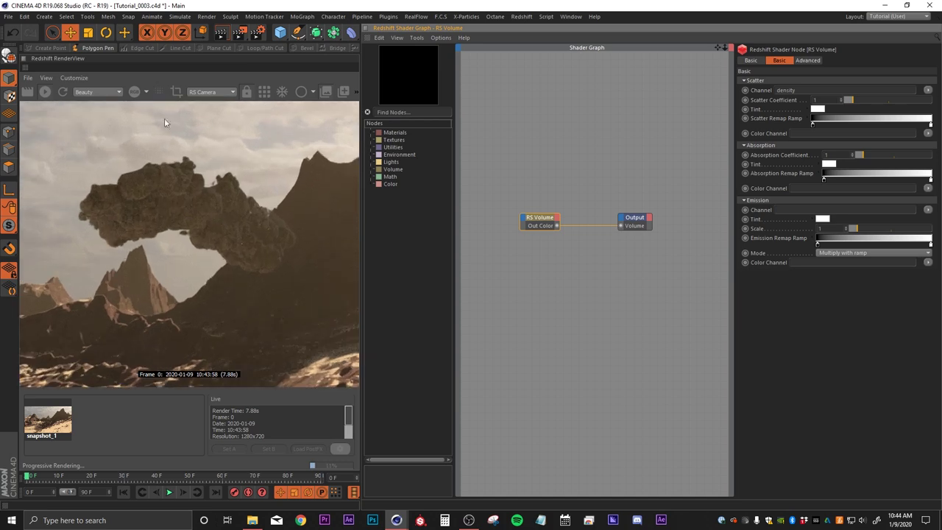
scroll(192, 181, down, 5)
scroll(237, 219, up, 4)
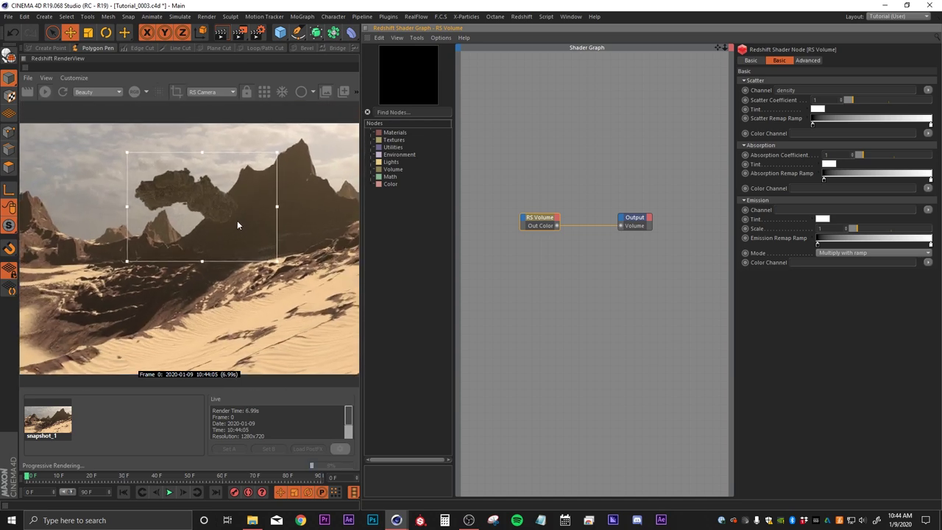
scroll(194, 221, up, 2)
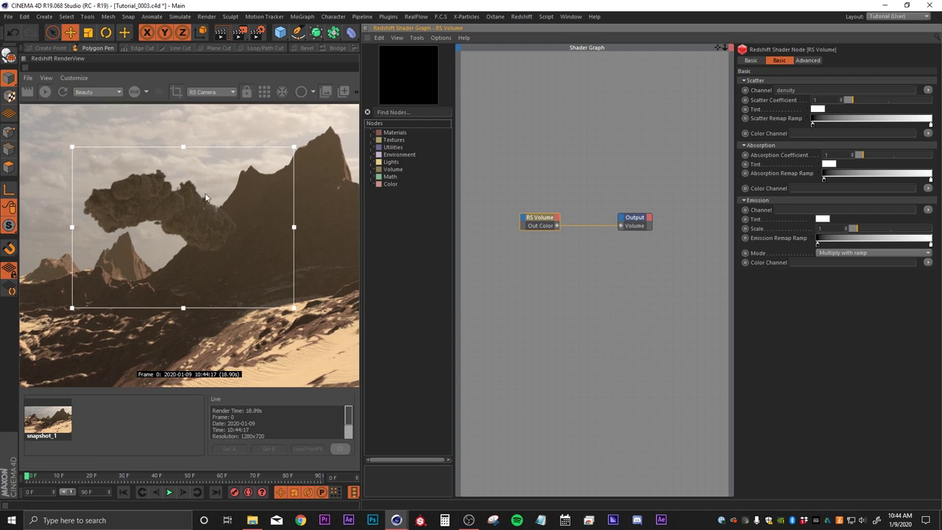
Step: Set the render output resolution to 1920 x 1080 pixels
click(258, 32)
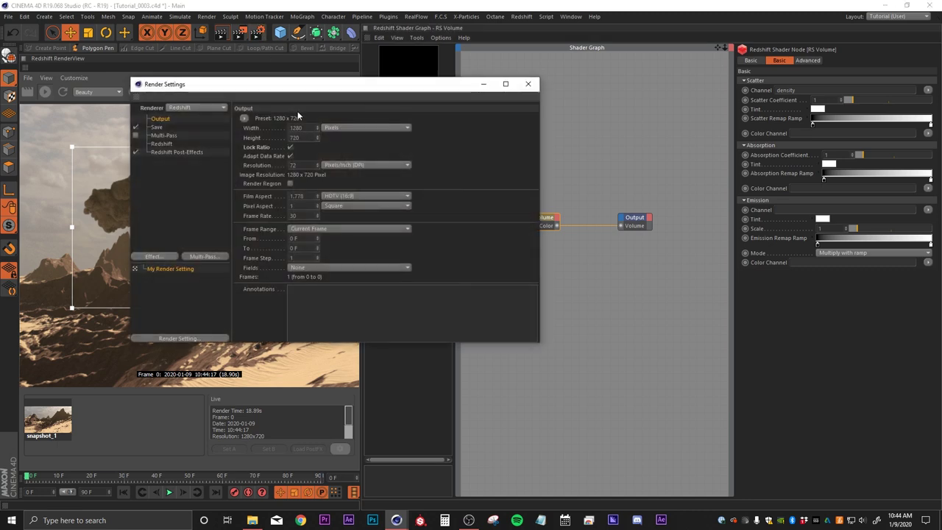
drag(308, 127, 275, 125)
text(1920)
key(Return)
click(528, 84)
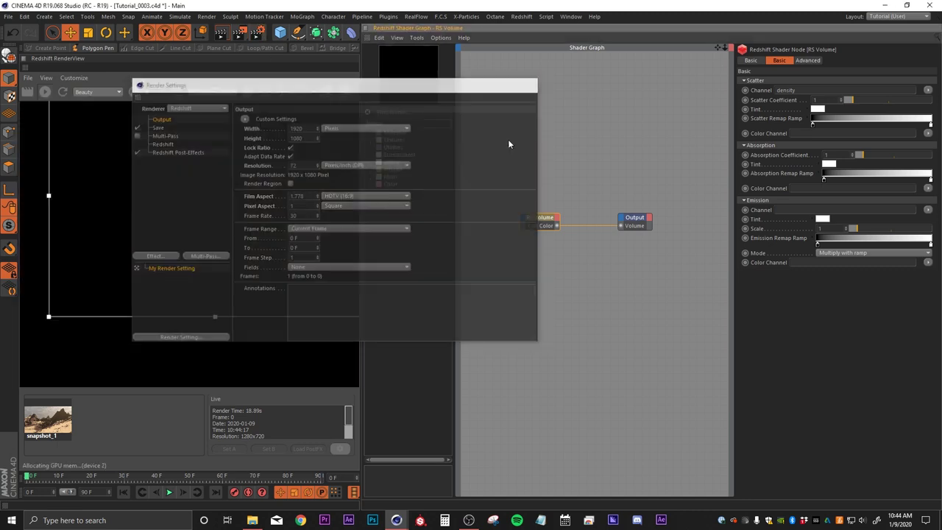
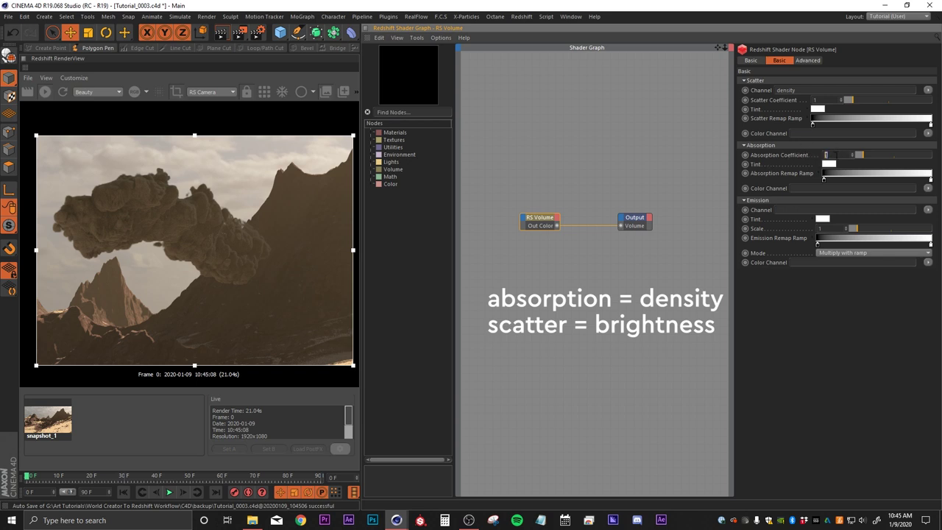
Step: Set the RS Volume material's absorption coefficient to 0.01 and its scatter coefficient to 0.05
text(1)
key(Return)
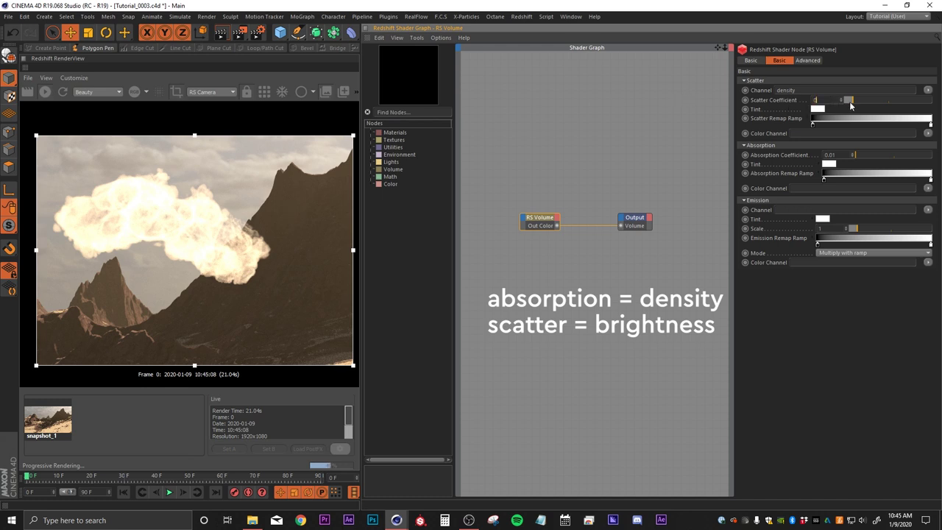
key(Return)
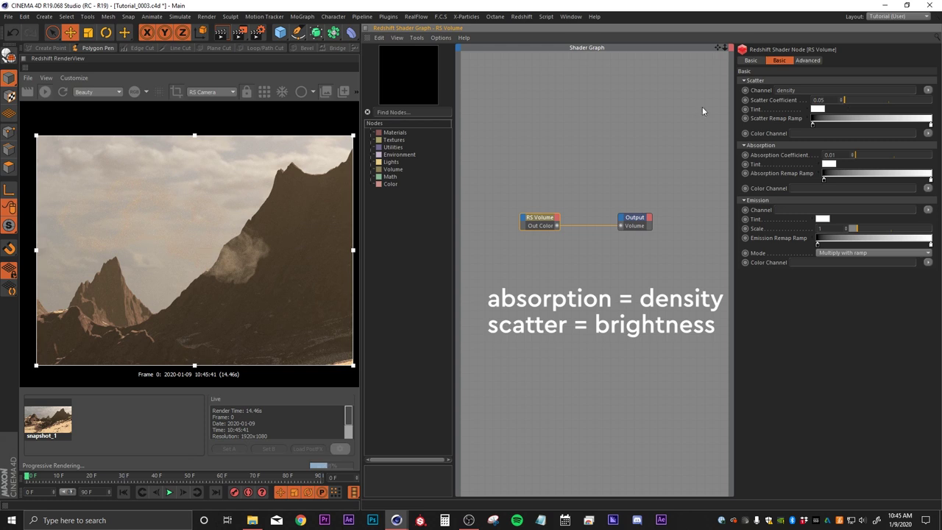
Step: Examine the smoke's brightness and density against the dark mountain in the full-frame live render
scroll(177, 234, down, 2)
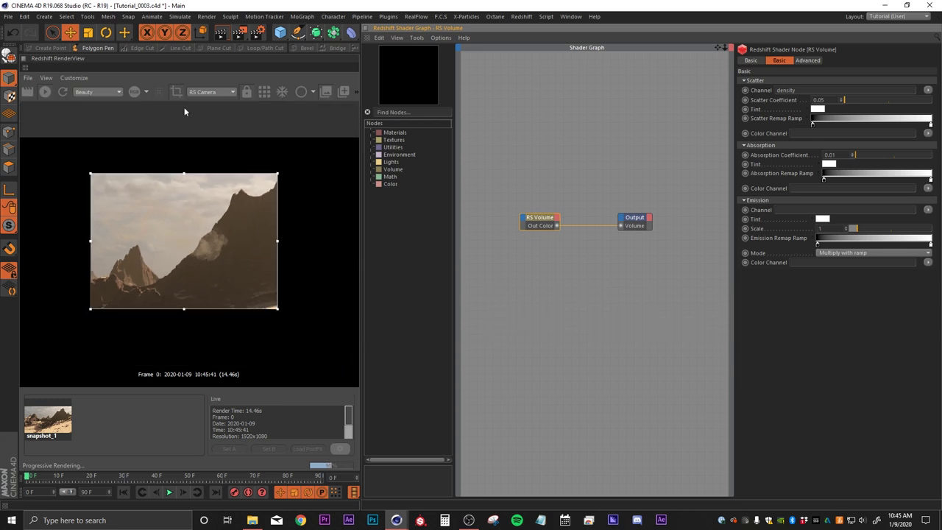
scroll(162, 287, up, 2)
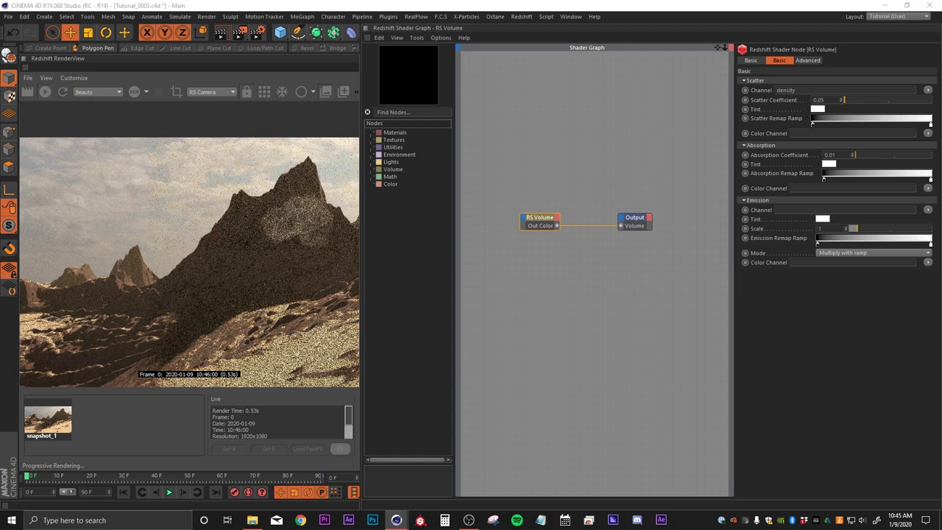
scroll(305, 220, up, 3)
mouse_move(305, 221)
mouse_down()
mouse_move(256, 220)
mouse_move(221, 191)
mouse_move(296, 205)
mouse_up()
scroll(261, 218, down, 2)
scroll(204, 213, down, 1)
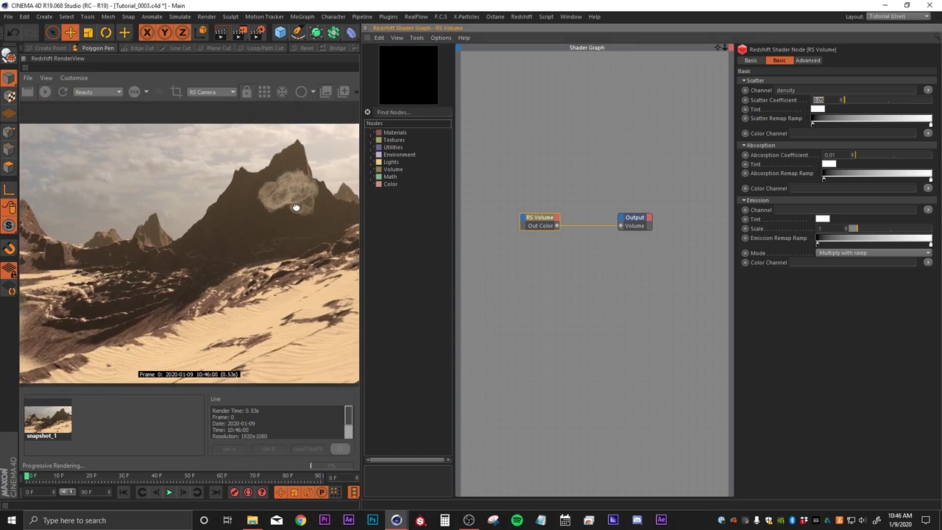
scroll(271, 211, down, 1)
drag(252, 227, 265, 224)
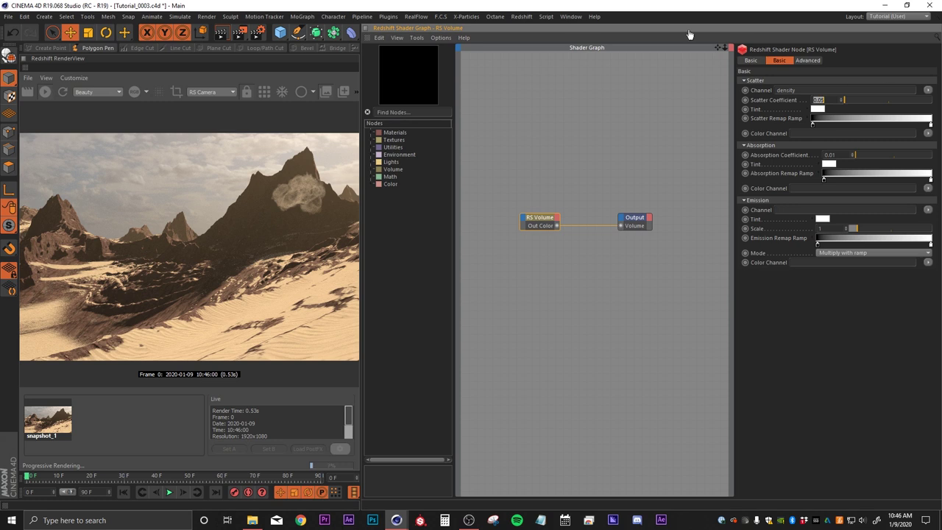
Step: Return to the Redshift layout and set the live render to the RS Camera
click(901, 16)
click(890, 96)
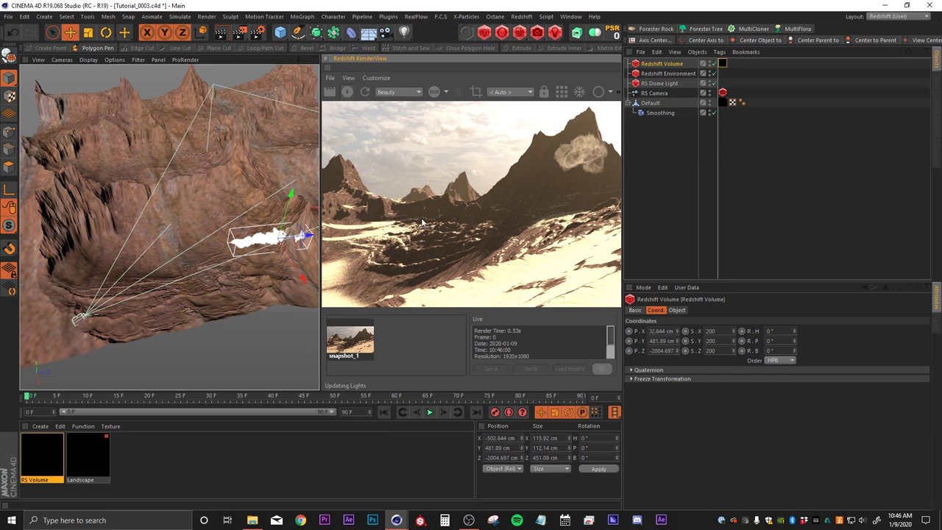
click(502, 91)
click(495, 117)
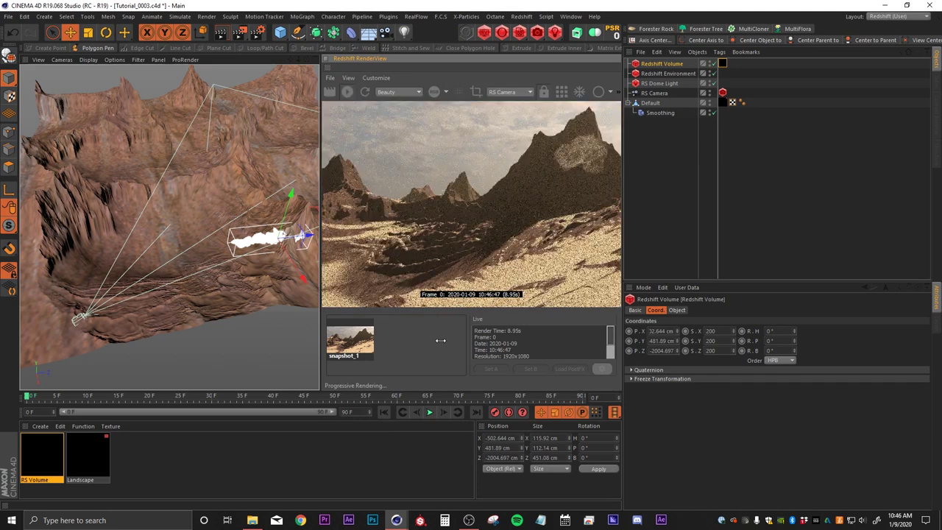
Step: Move the smoke volume closer to the camera, to about X -244, Z -2604 cm
key(s)
scroll(218, 215, down, 5)
alt+drag(218, 243, 200, 229)
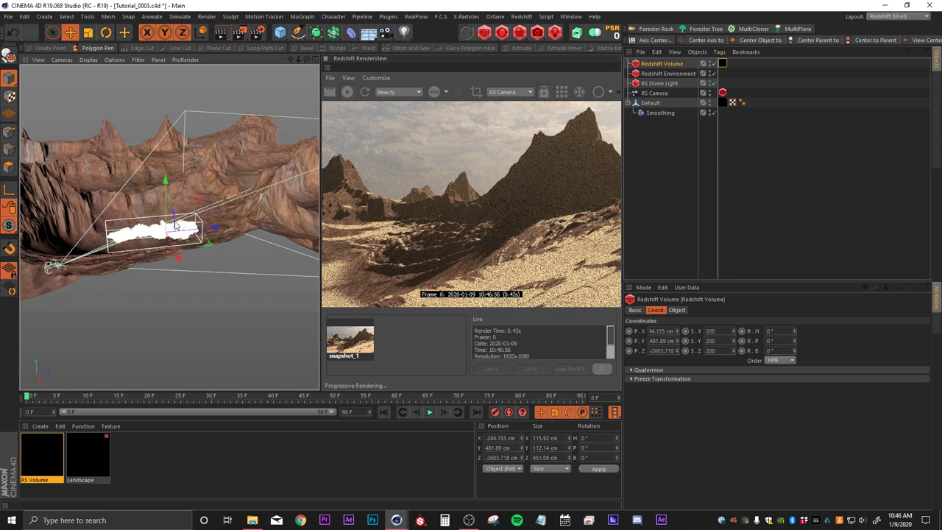
alt+drag(122, 262, 155, 261)
scroll(434, 231, down, 2)
scroll(406, 234, up, 1)
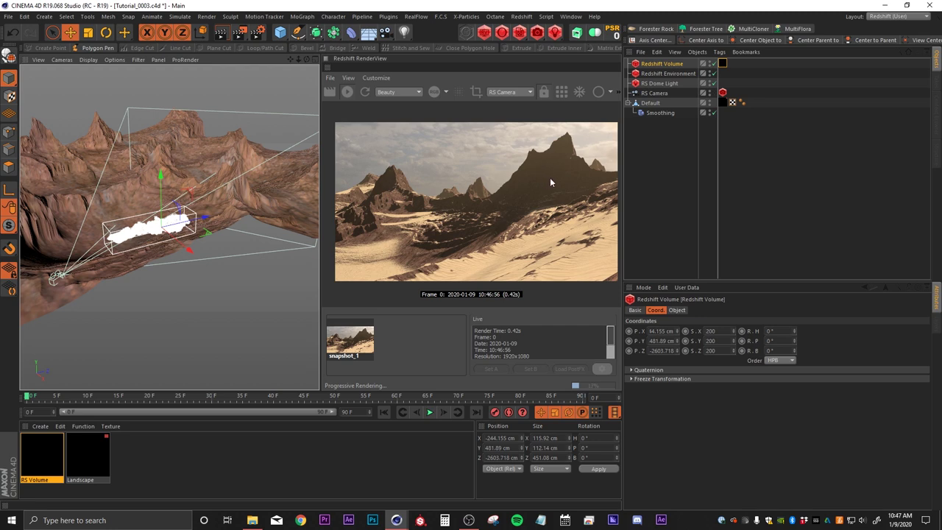
Step: Lower the smoke volume onto the foreground slope, to about X -358, Y 329, Z -2764 cm
scroll(151, 246, up, 3)
alt+drag(122, 234, 203, 235)
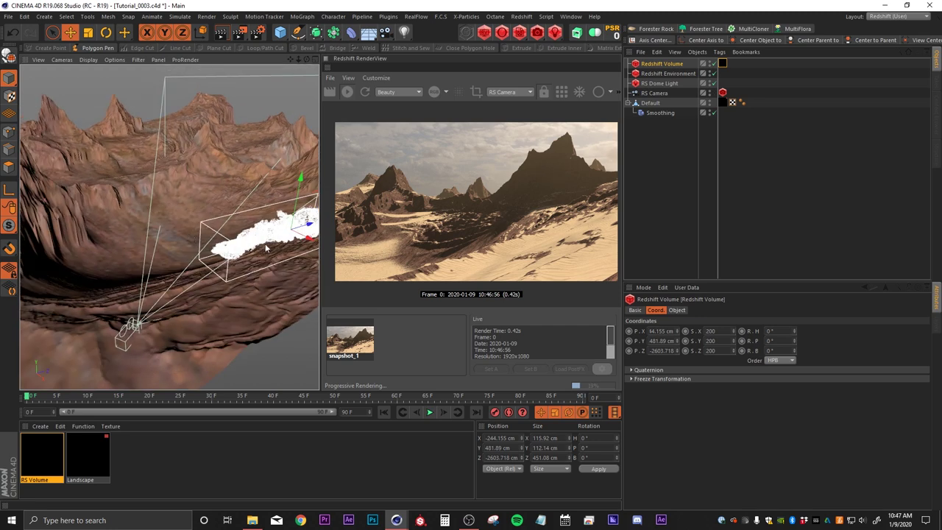
alt+middle_drag(265, 246, 229, 239)
drag(274, 216, 224, 234)
drag(227, 243, 292, 254)
drag(214, 286, 138, 256)
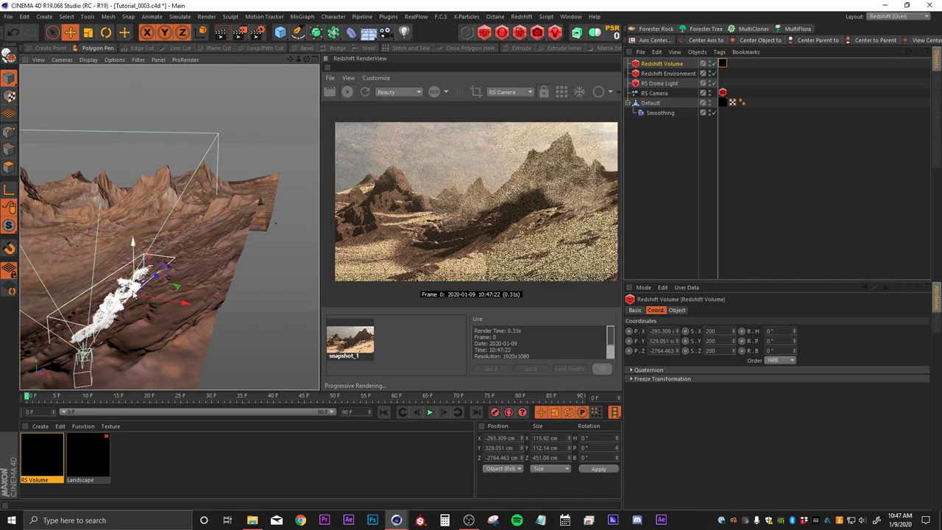
alt+drag(136, 298, 205, 260)
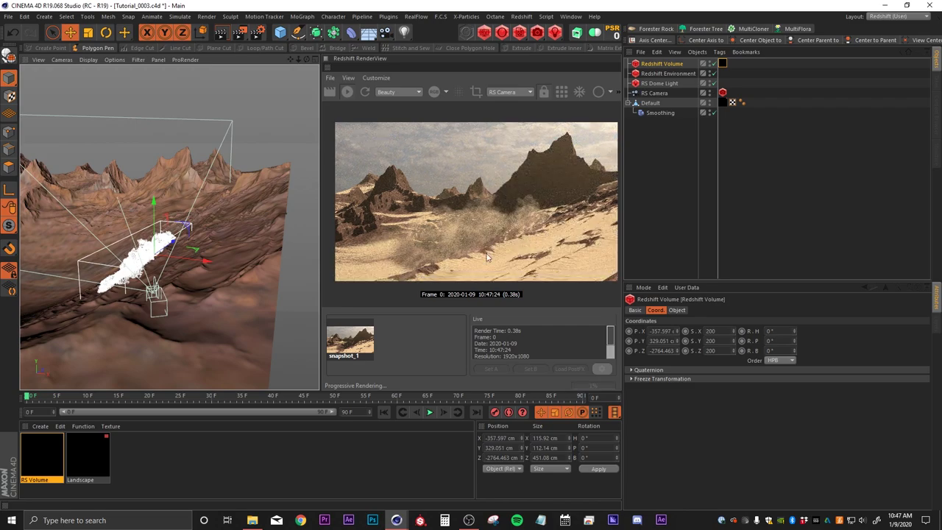
Step: Fit the smoke volume to the slope at about X -320, Y 338, Z -2924 cm, with heading -5.5°, pitch 3.9° and scale 100
drag(153, 220, 154, 254)
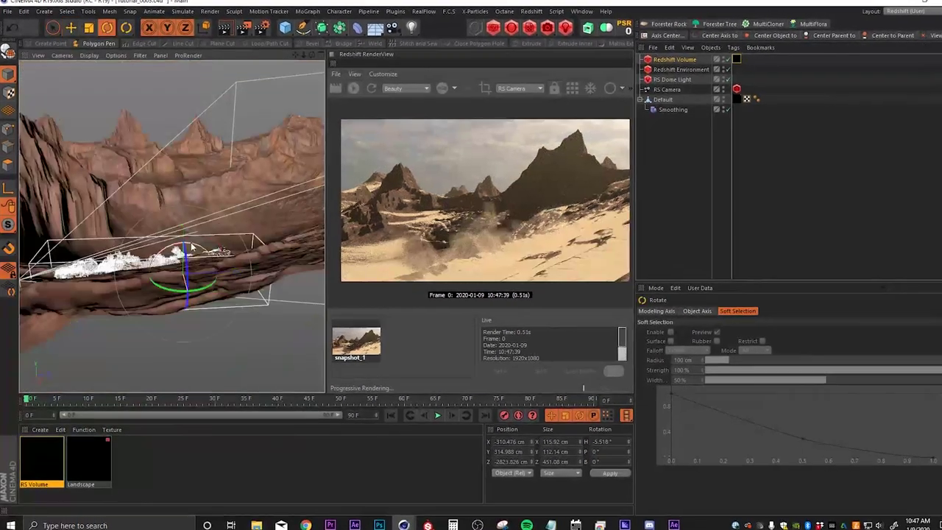
click(168, 234)
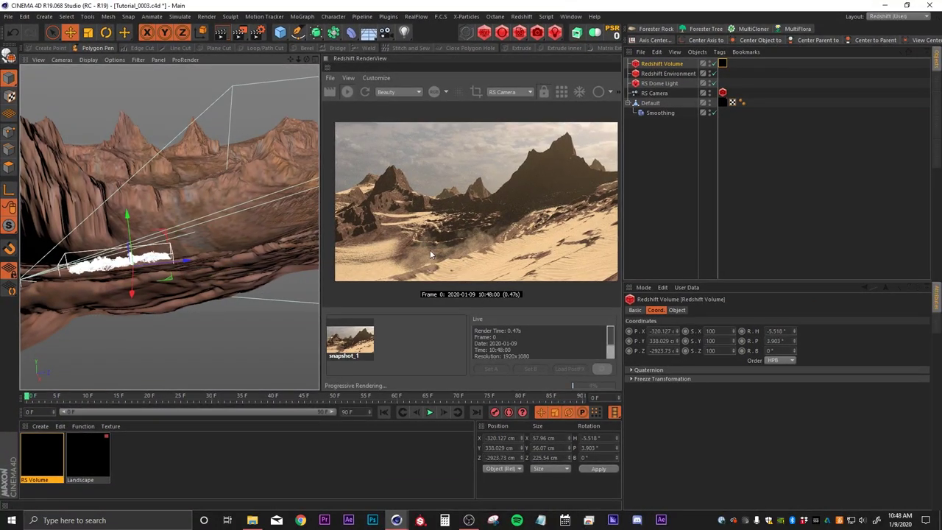
scroll(438, 261, up, 2)
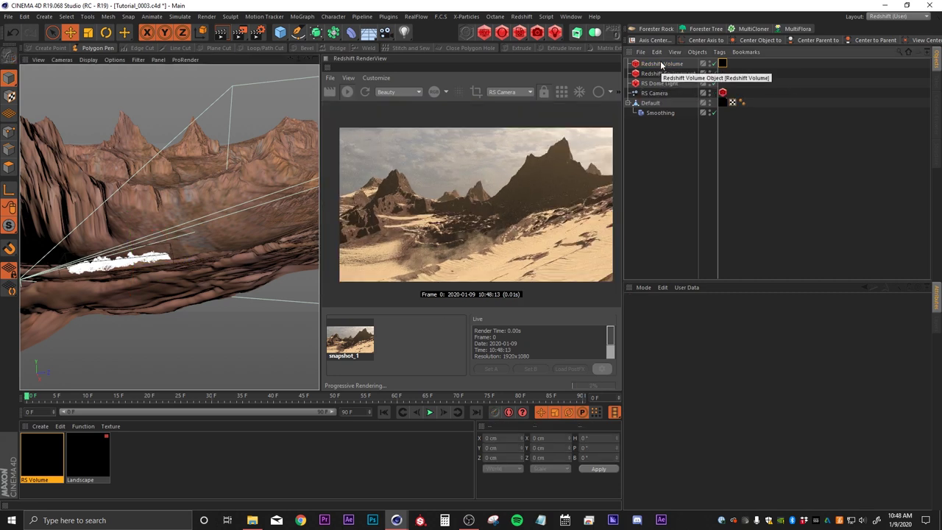
Step: Duplicate the Redshift Volume smoke object and show the copy's object properties
ctrl+drag(670, 65, 669, 63)
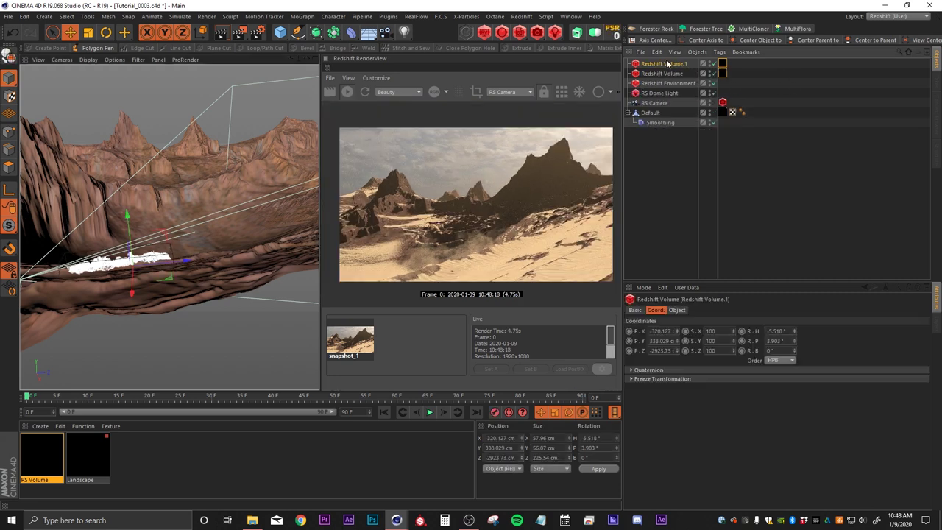
click(722, 64)
click(674, 64)
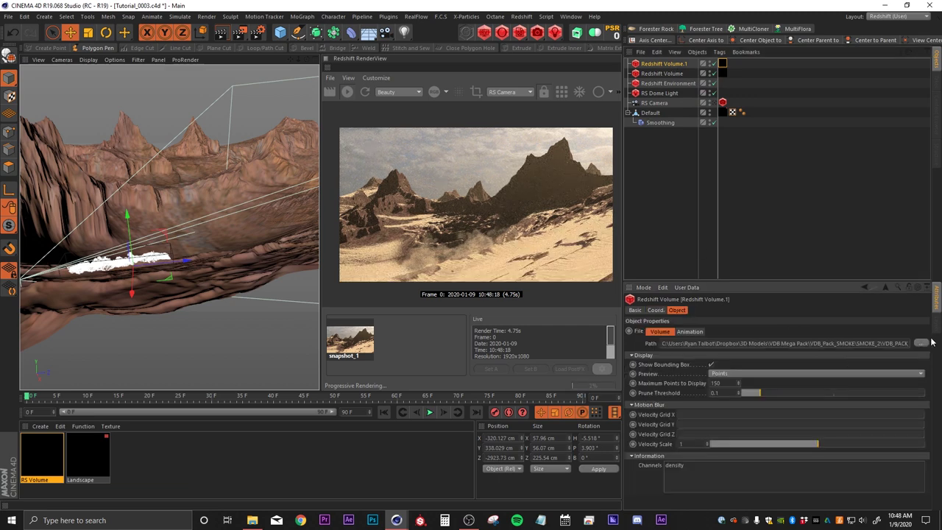
Step: Load VDB_PACK_Smoke5.vdb from the SMOKE_5 folder into the duplicated volume
click(921, 343)
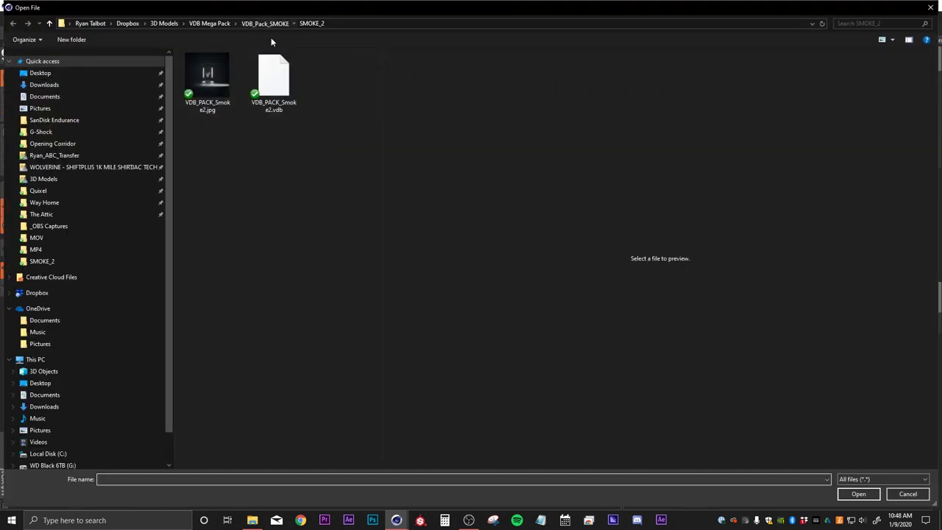
click(265, 23)
double_click(221, 120)
click(212, 85)
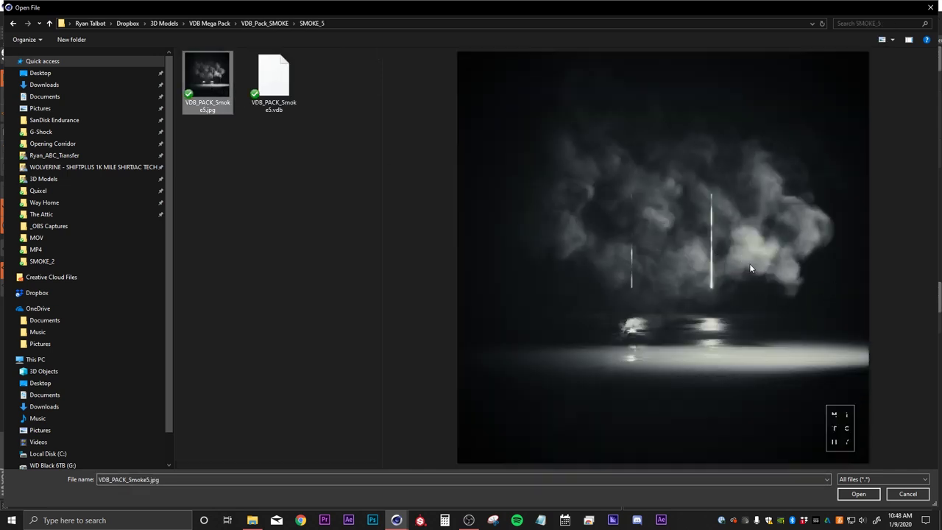
click(274, 81)
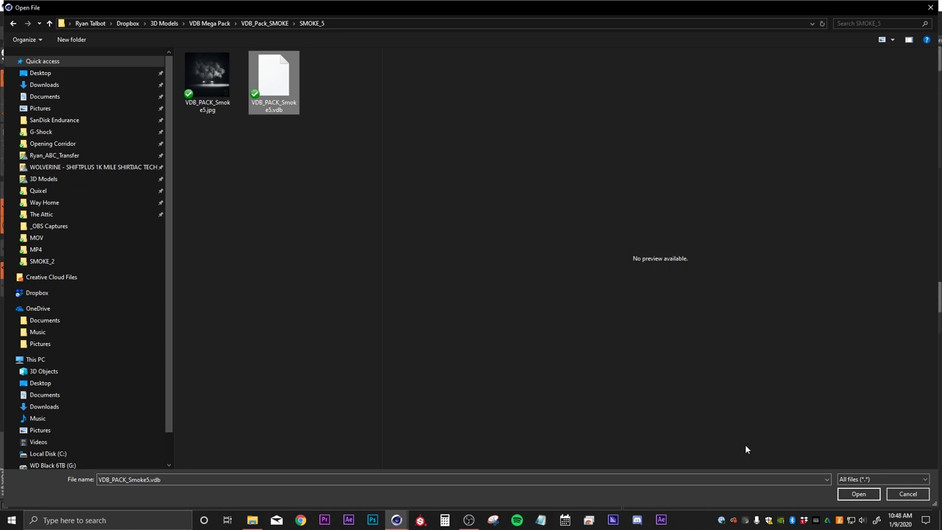
click(855, 493)
click(501, 294)
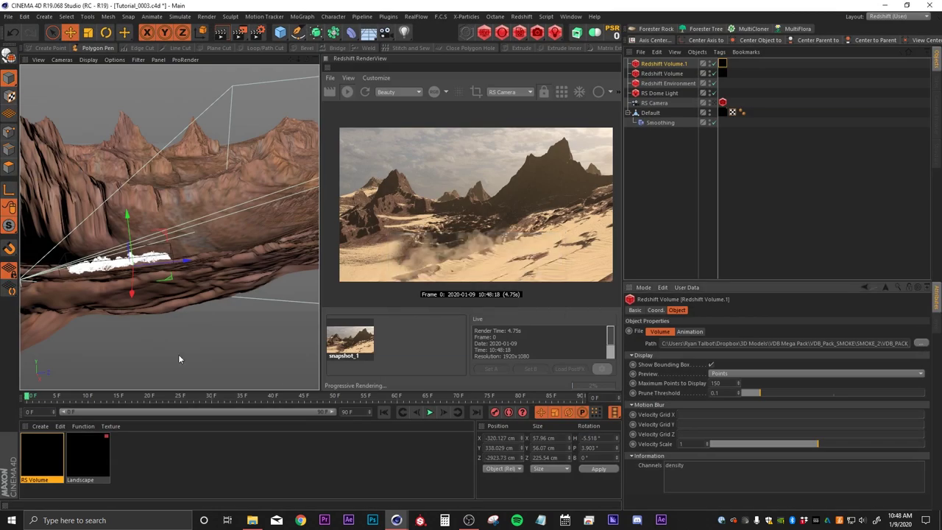
Step: Move the duplicated smoke volume back along the slope and sink it into the terrain, to about X -274, Y 237, Z -2243 cm
alt+drag(213, 272, 158, 258)
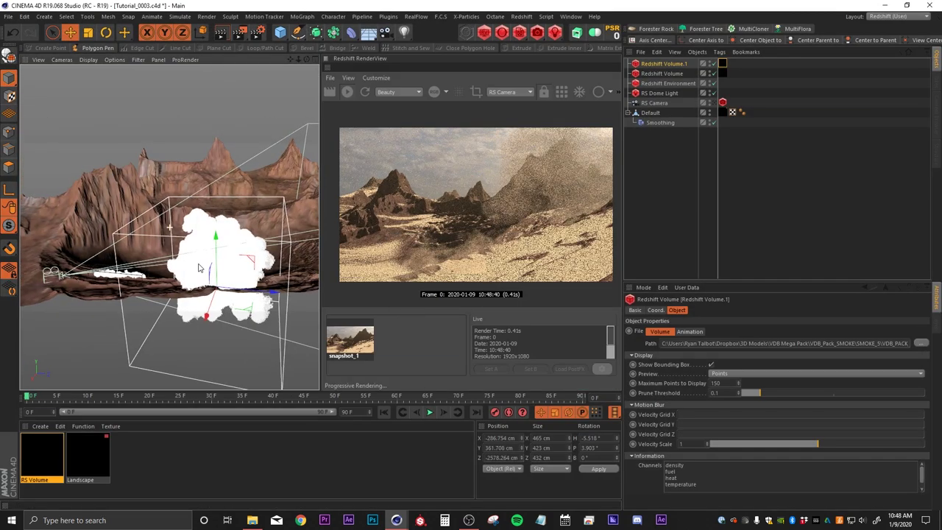
drag(215, 280, 293, 287)
alt+drag(214, 256, 312, 266)
alt+drag(170, 227, 277, 248)
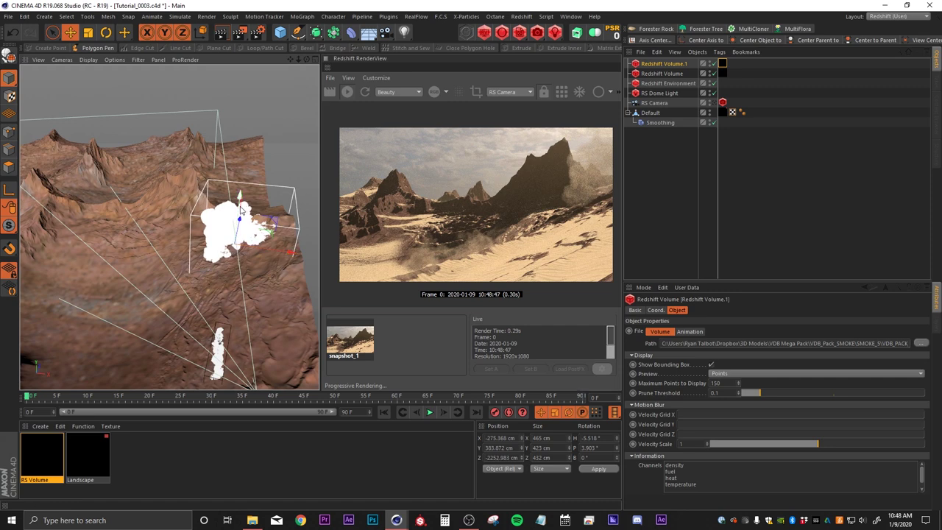
drag(244, 210, 245, 226)
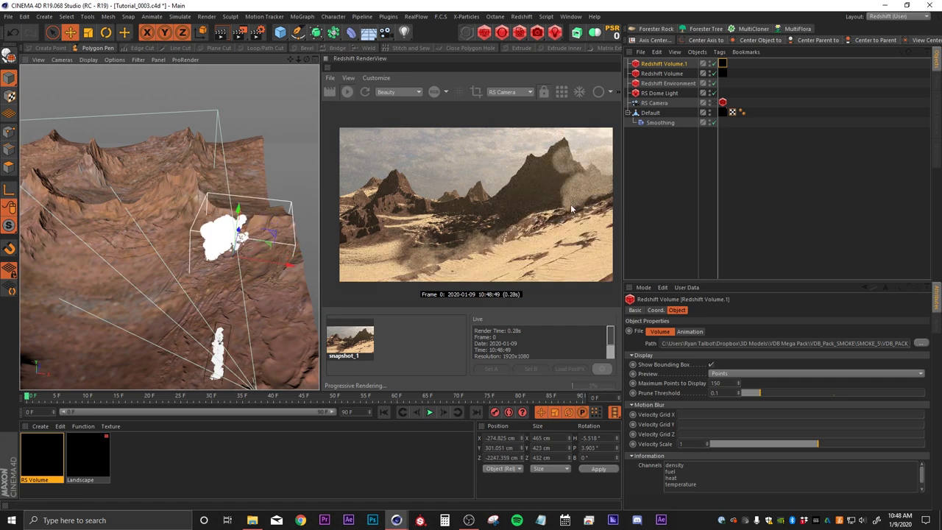
alt+drag(237, 261, 242, 233)
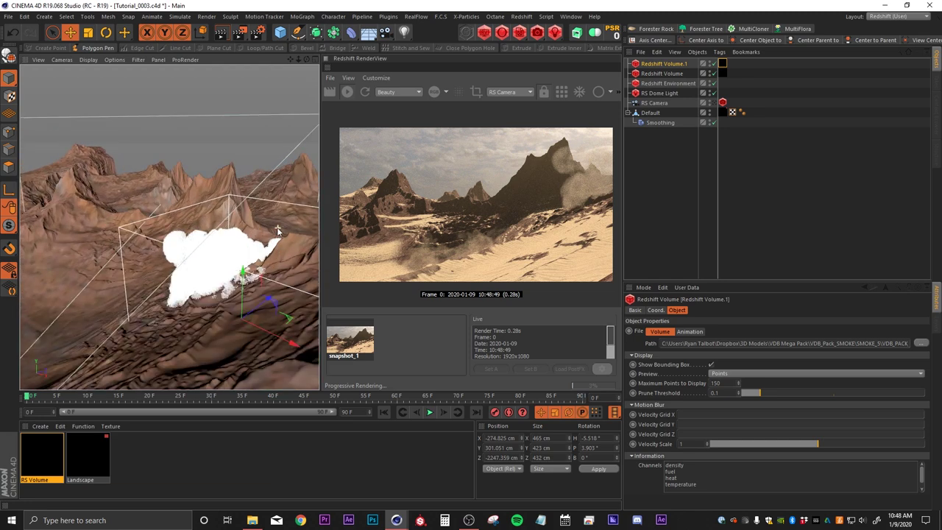
drag(244, 274, 240, 299)
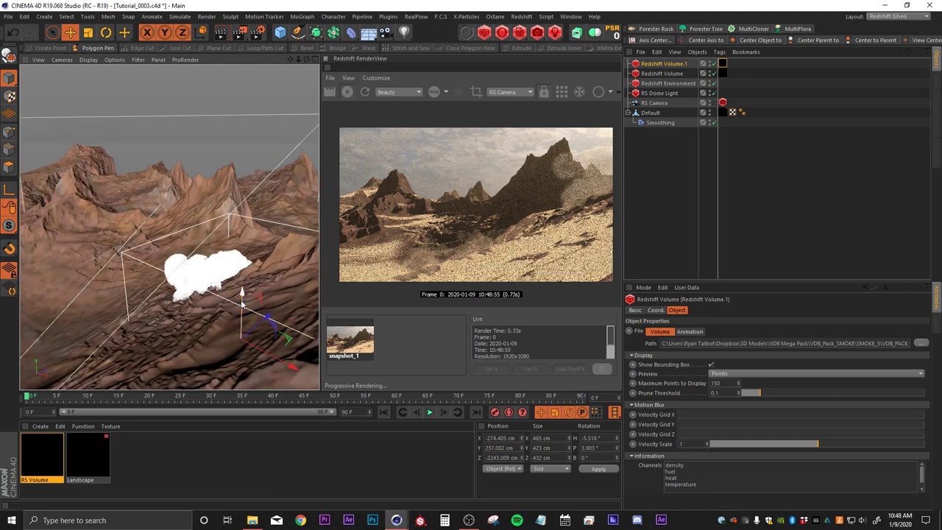
Step: Bank the second smoke volume to about -50° and fit it to the slope at about X -302, Y 242, Z -2366 cm
key(r)
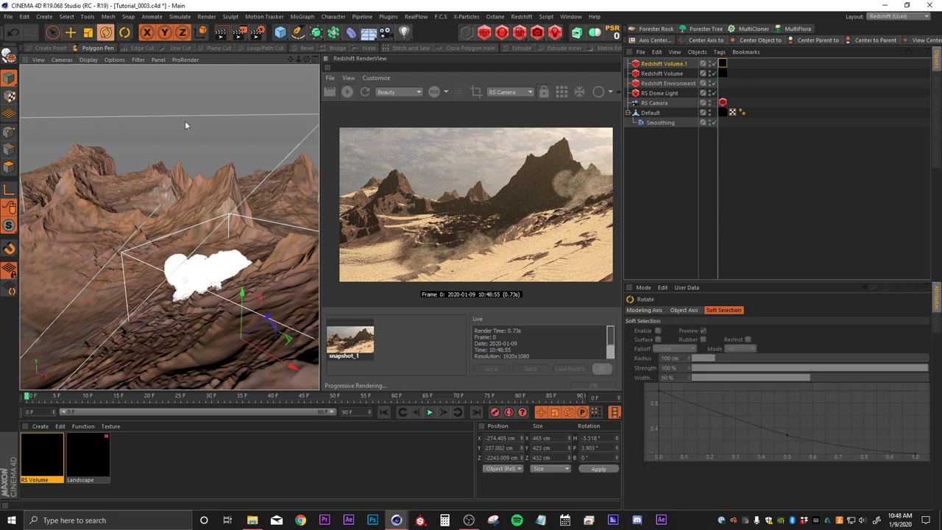
drag(265, 325, 232, 310)
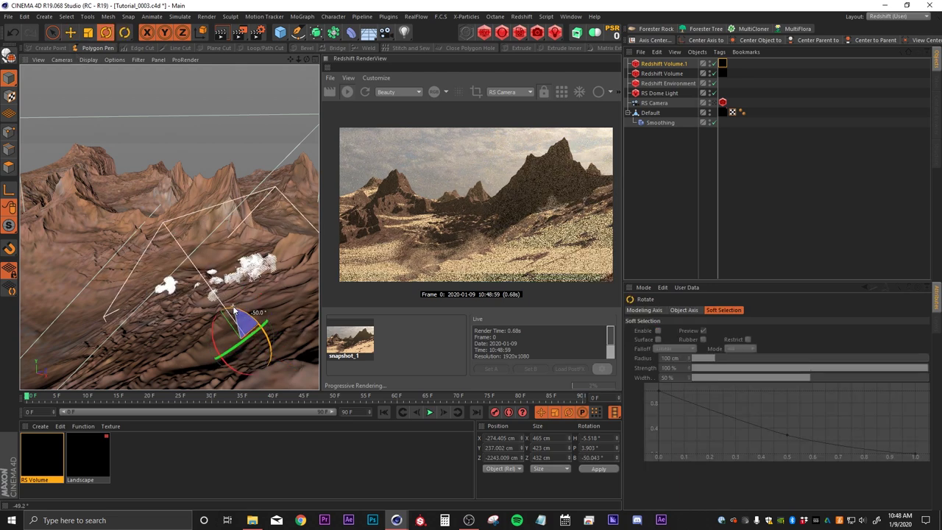
click(73, 33)
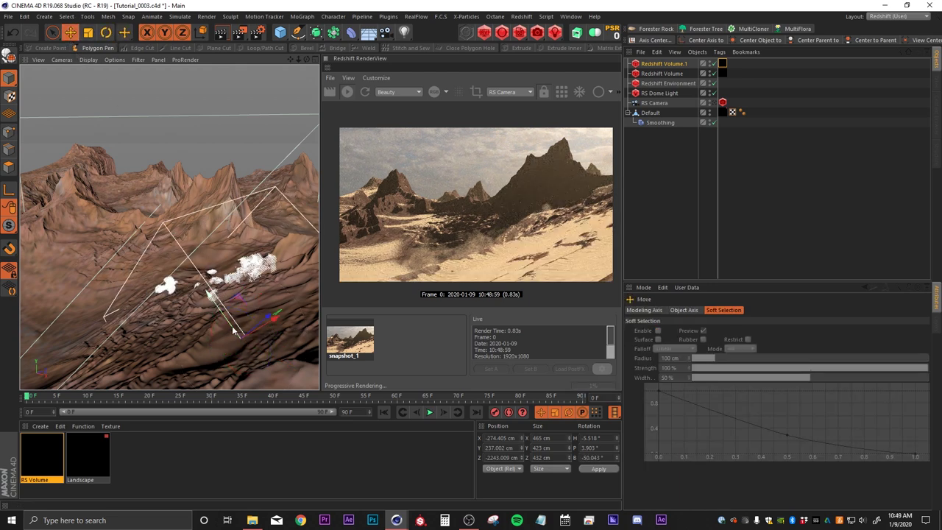
drag(228, 329, 467, 215)
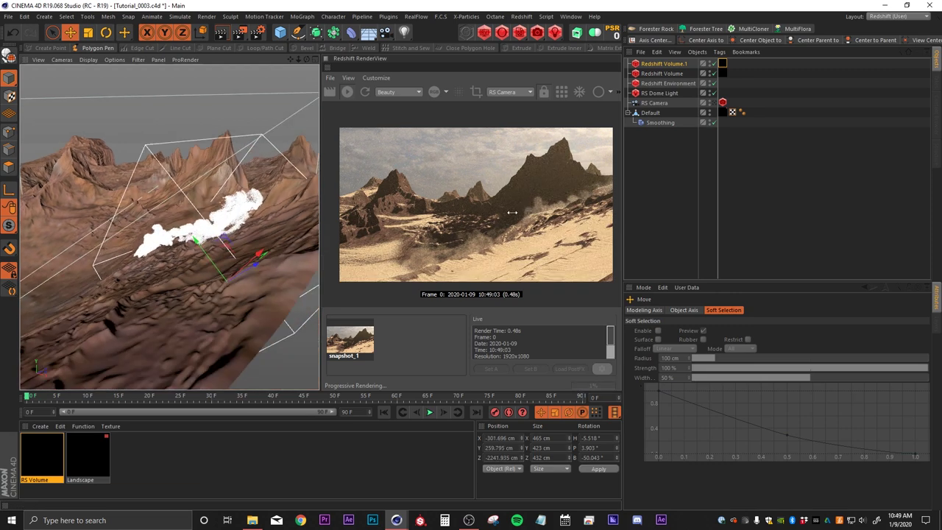
alt+drag(204, 306, 148, 348)
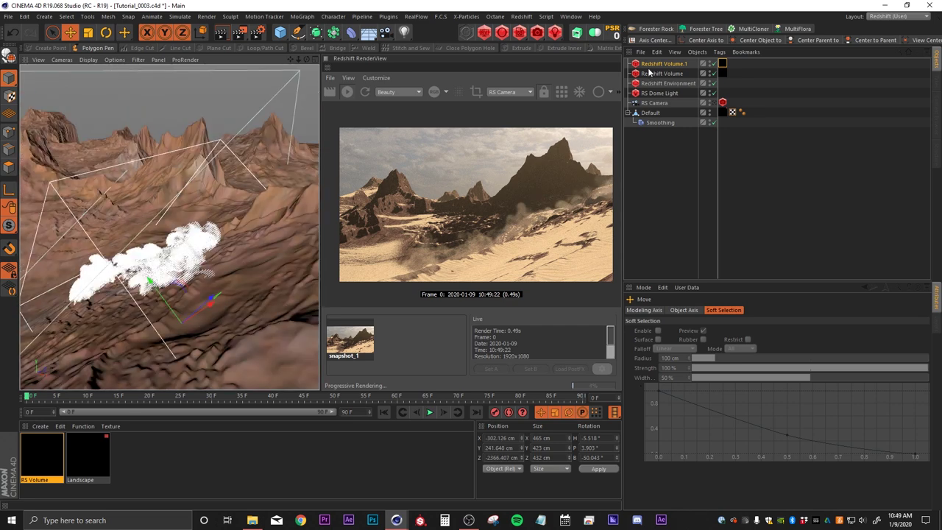
Step: Duplicate the tilted smoke volume and move the copy farther back to about X -412, Y 407, Z -1863 cm
key(ctrl+c)
key(ctrl+v)
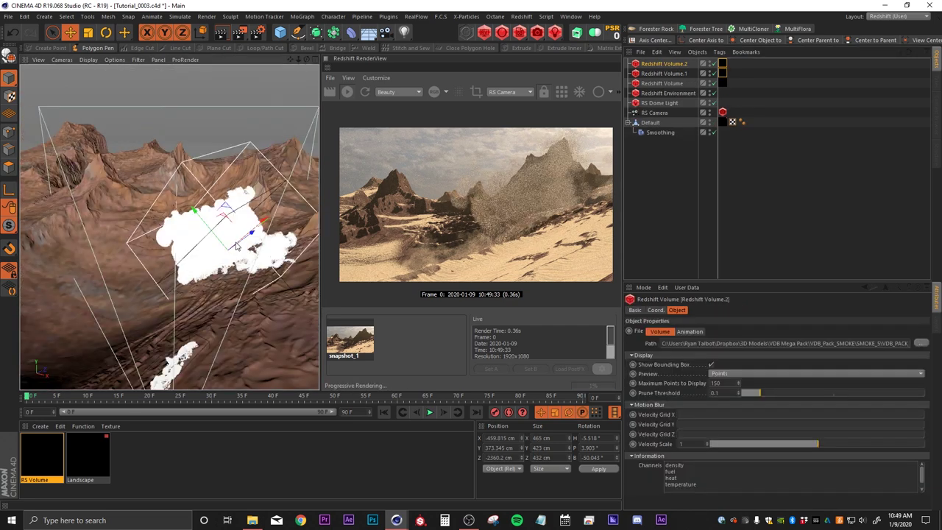
alt+drag(221, 247, 382, 272)
alt+middle_drag(313, 257, 196, 250)
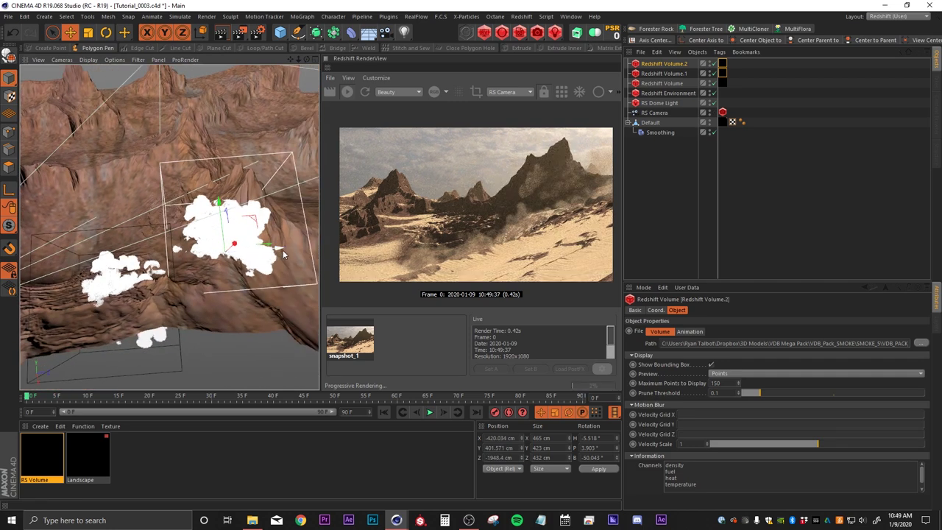
drag(276, 252, 303, 250)
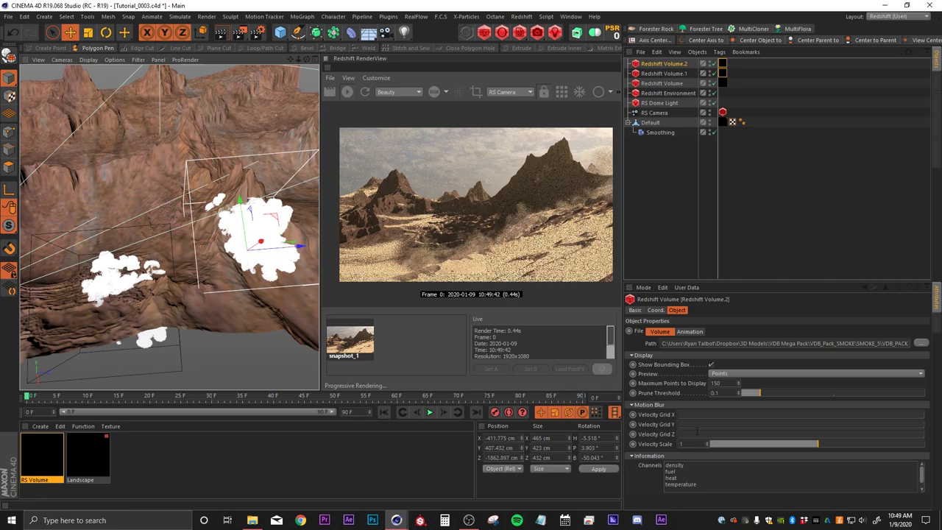
Step: Scale the third smoke volume to 50 on all axes and place it near the distant peak, at about X -873, Y 481, Z -1834 cm
click(654, 310)
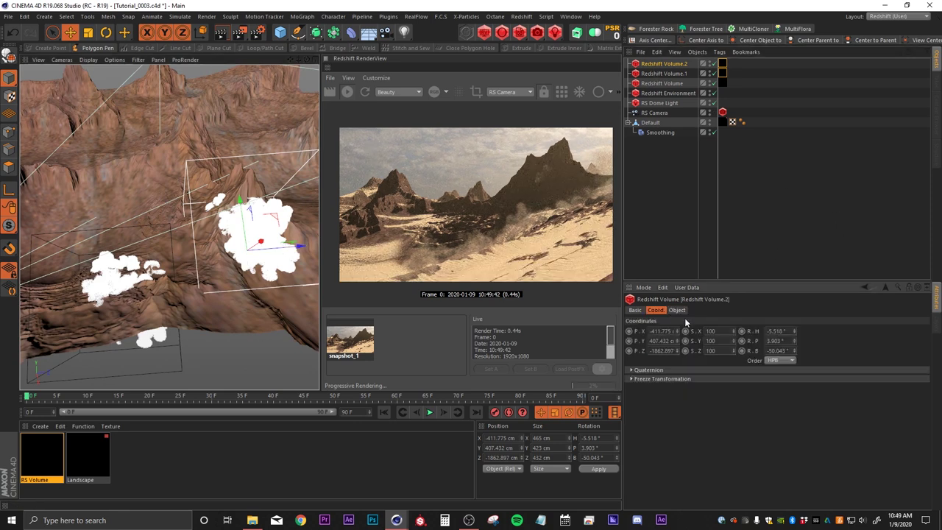
drag(726, 333, 678, 329)
text(50)
key(Tab)
text(50)
key(Tab)
text(50)
key(Return)
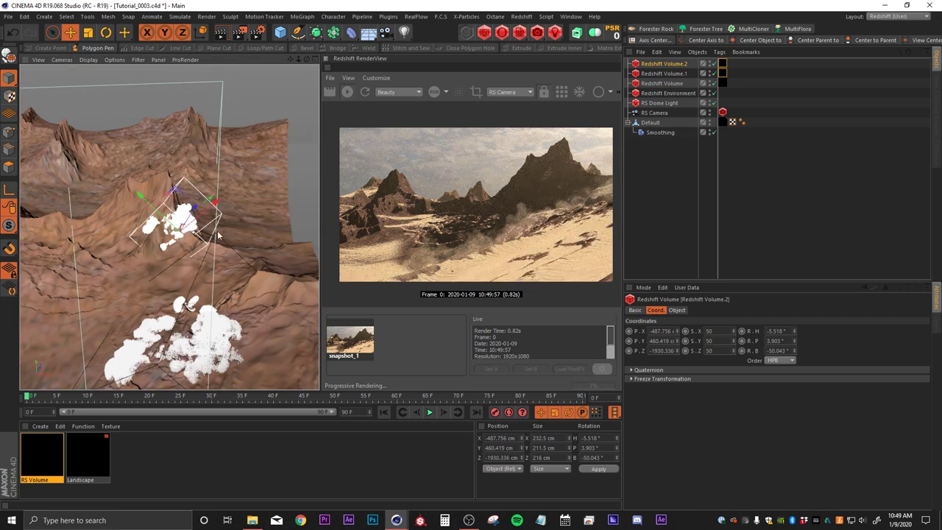
alt+drag(189, 241, 84, 251)
drag(218, 208, 200, 267)
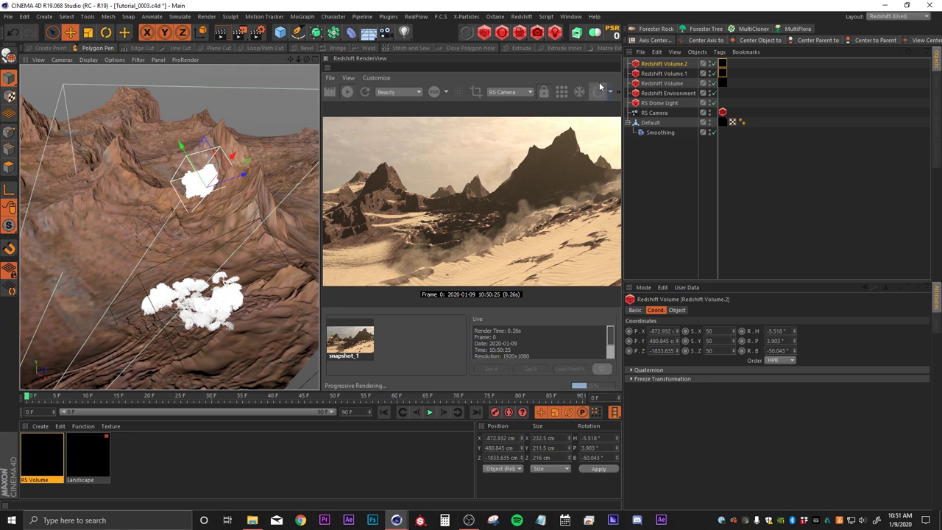
Step: Toggle the two duplicated smoke volumes to judge their effect on the render, and reselect the smaller copy
click(713, 64)
click(714, 74)
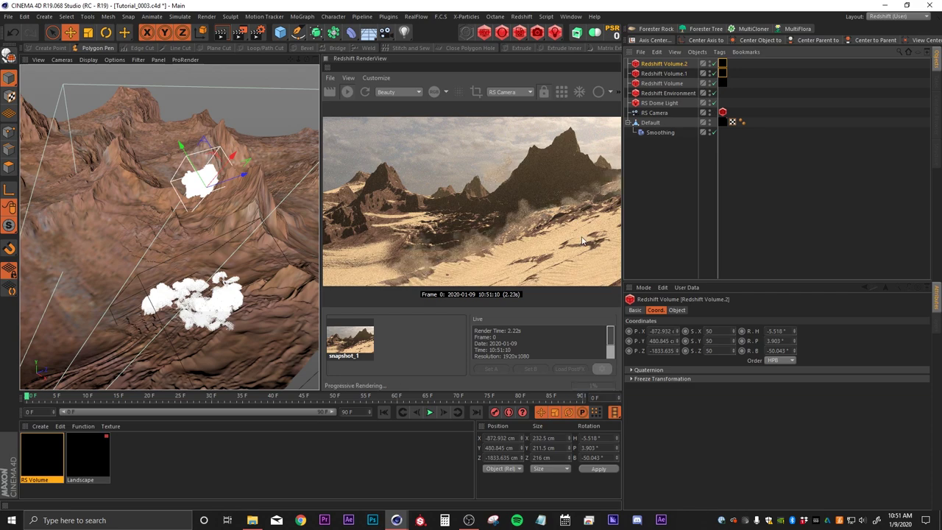
click(659, 189)
click(673, 68)
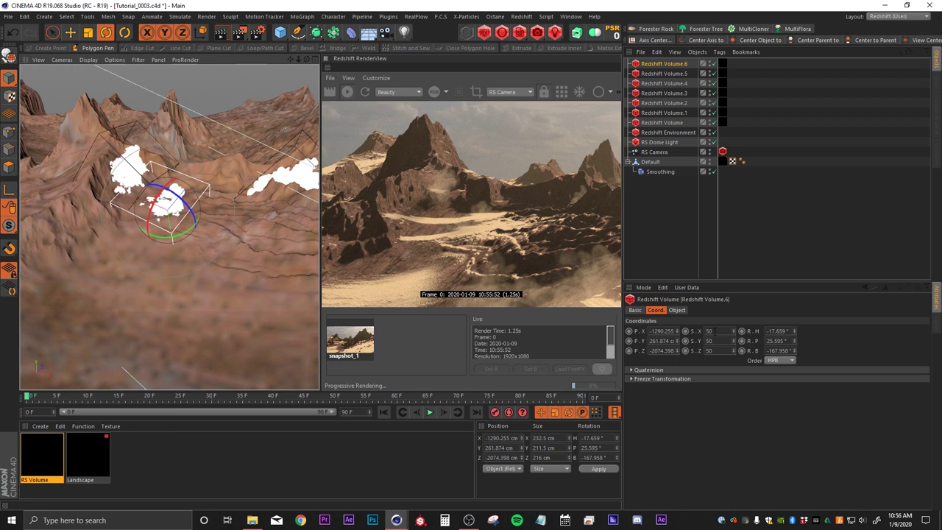
Step: Stretch the Redshift Volume.6 smoke to an X scale of 150 and reposition it over the terrain
click(716, 331)
text(150)
key(Return)
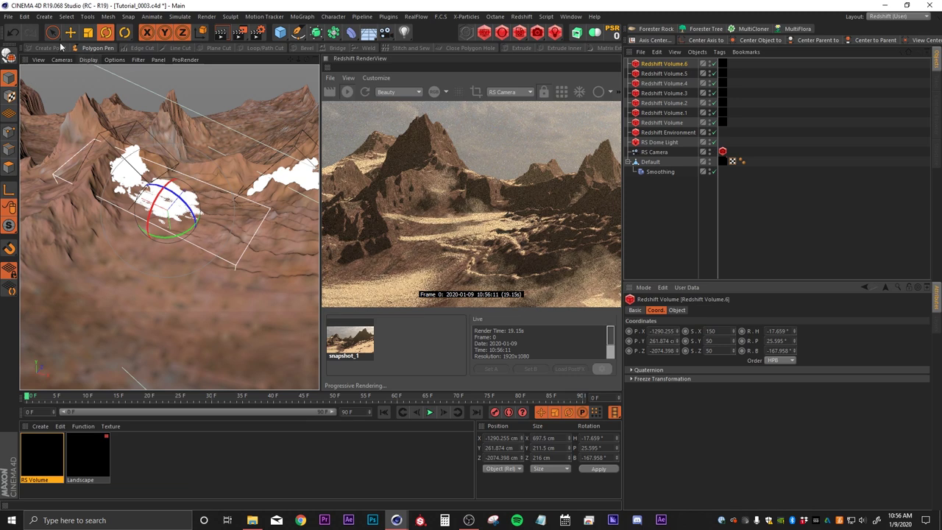
key(e)
drag(169, 214, 207, 239)
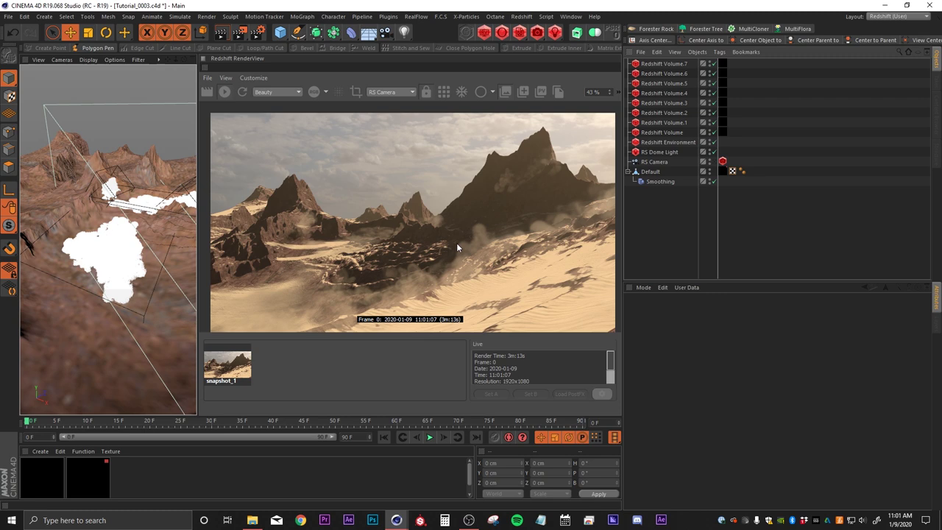
Step: Compare the live render with snapshot_1 around the central and large peaks to judge the added smoke
scroll(456, 243, up, 8)
scroll(481, 234, down, 3)
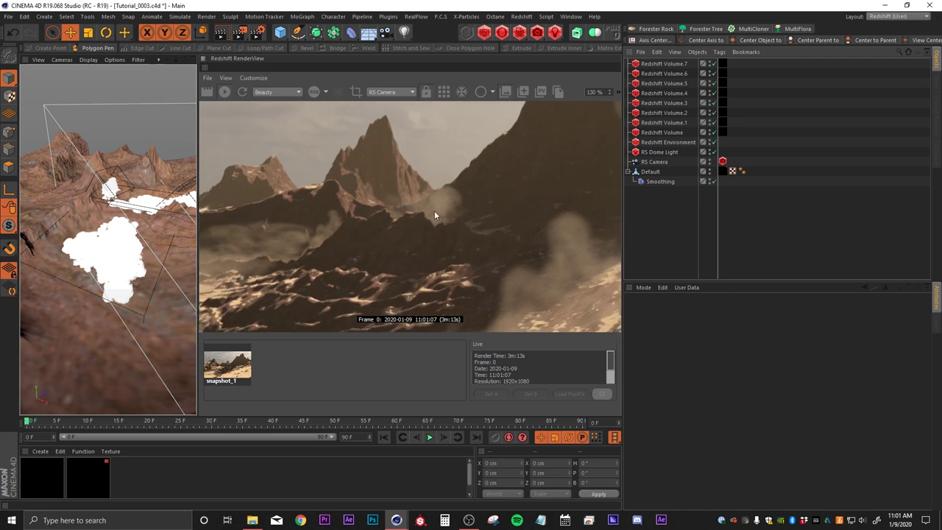
click(234, 364)
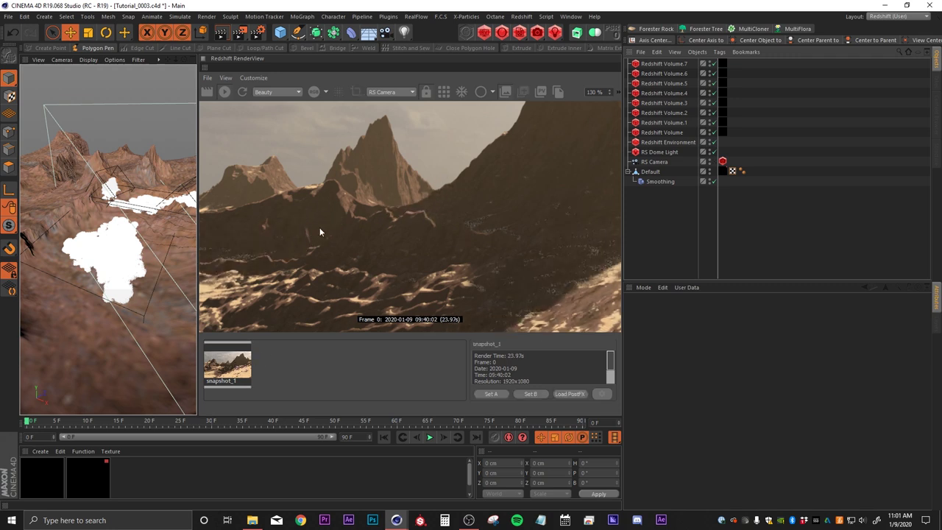
scroll(347, 221, up, 2)
drag(560, 196, 422, 216)
scroll(501, 257, down, 7)
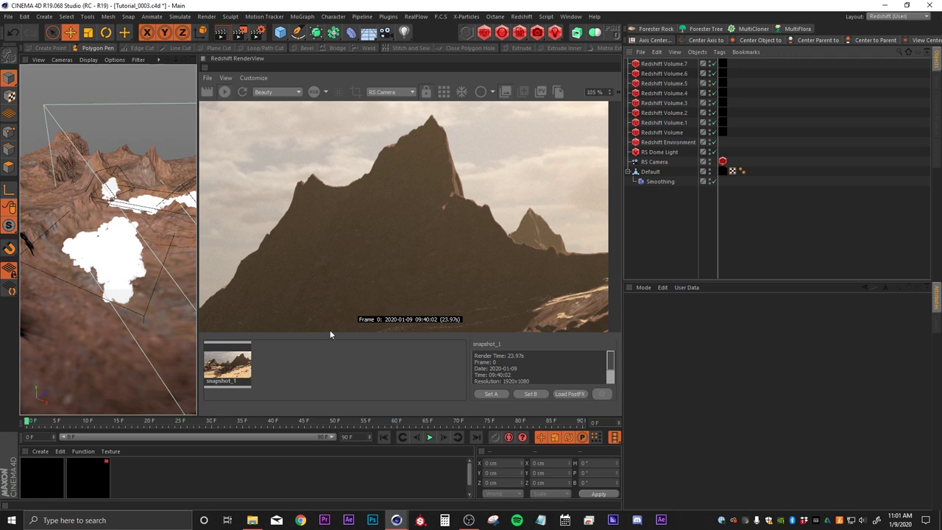
scroll(324, 327, up, 1)
click(233, 368)
drag(412, 242, 386, 233)
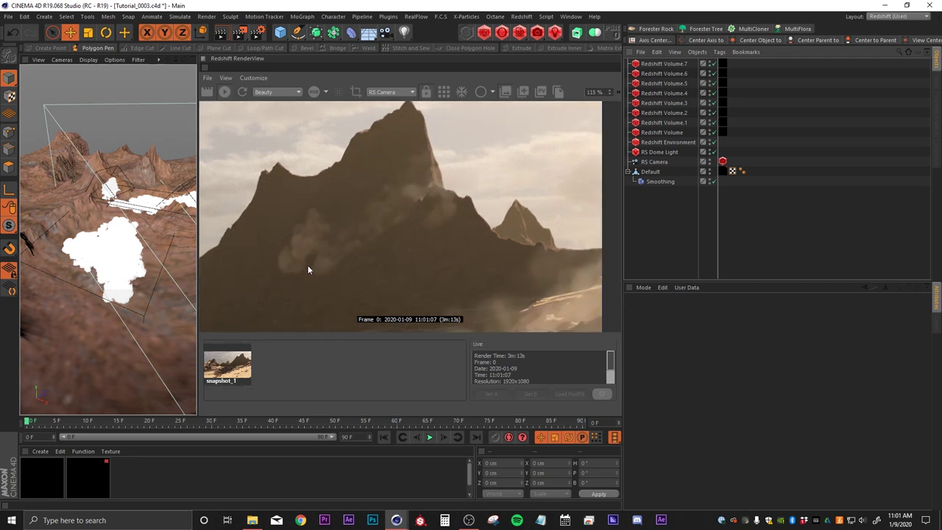
Step: Examine the smoke across the finished render, from the large peak and sandy slope to the valley and the full frame
scroll(373, 234, up, 5)
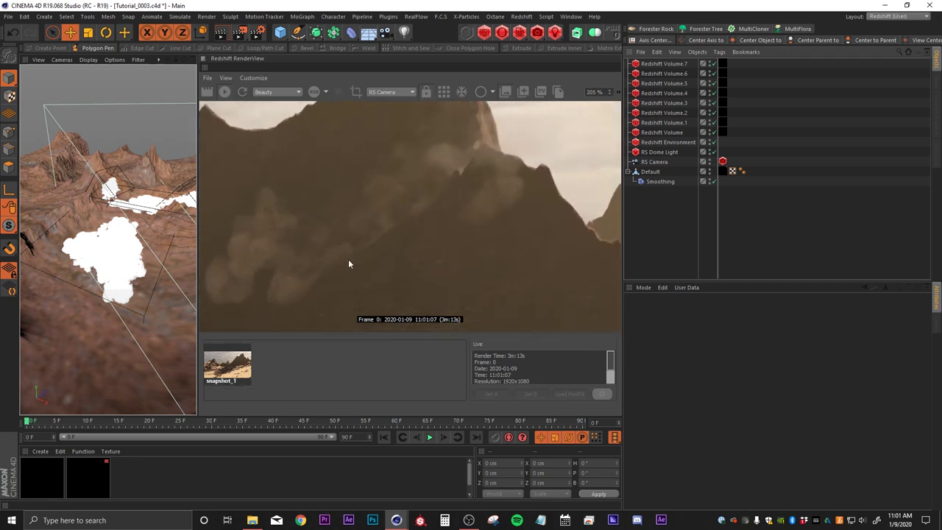
scroll(433, 198, down, 5)
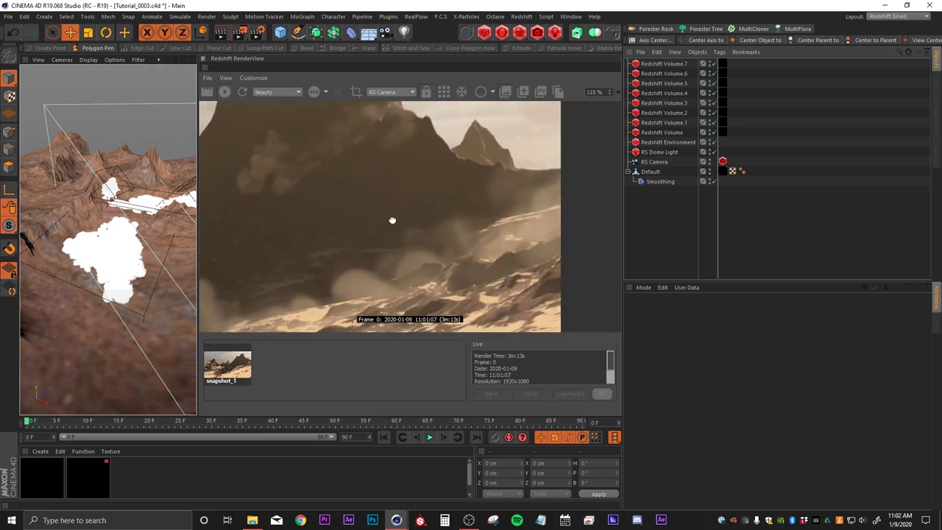
drag(307, 237, 596, 205)
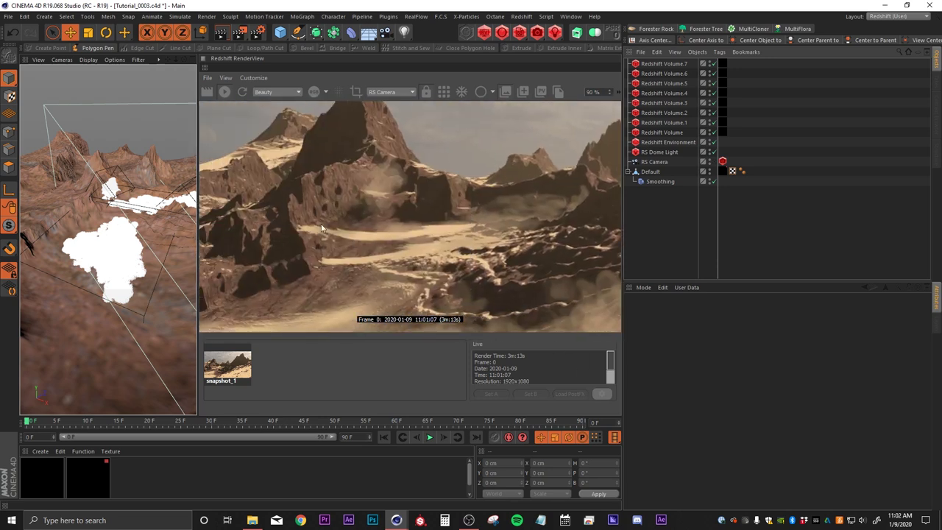
drag(509, 281, 393, 203)
scroll(433, 269, down, 2)
drag(401, 271, 490, 263)
scroll(497, 223, down, 2)
drag(544, 199, 445, 220)
scroll(434, 236, down, 1)
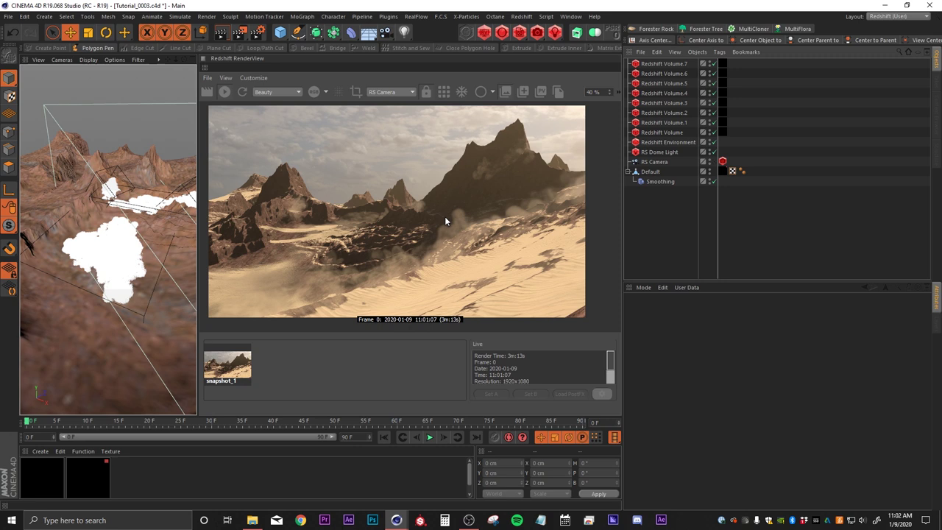